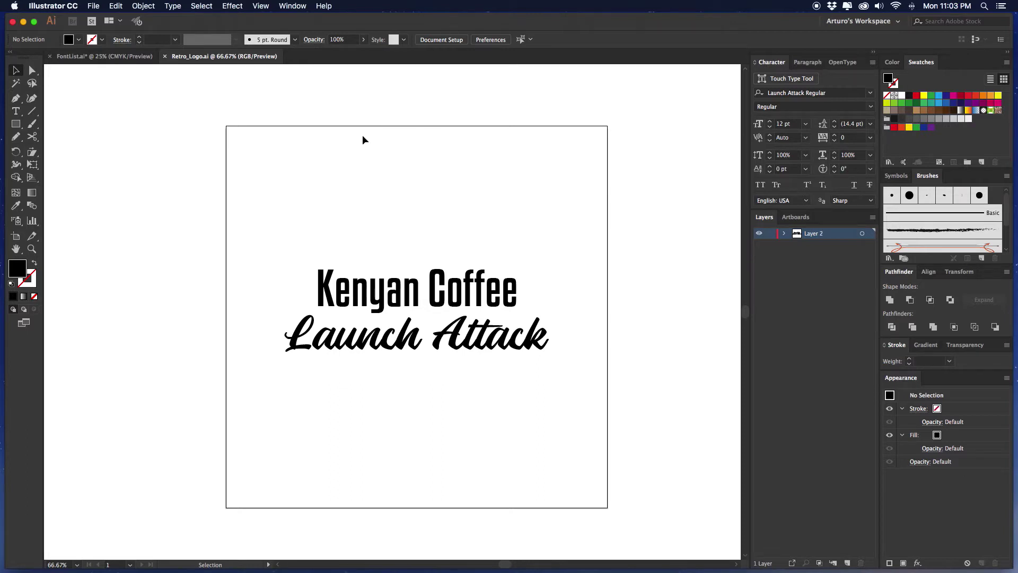
key("super+1")
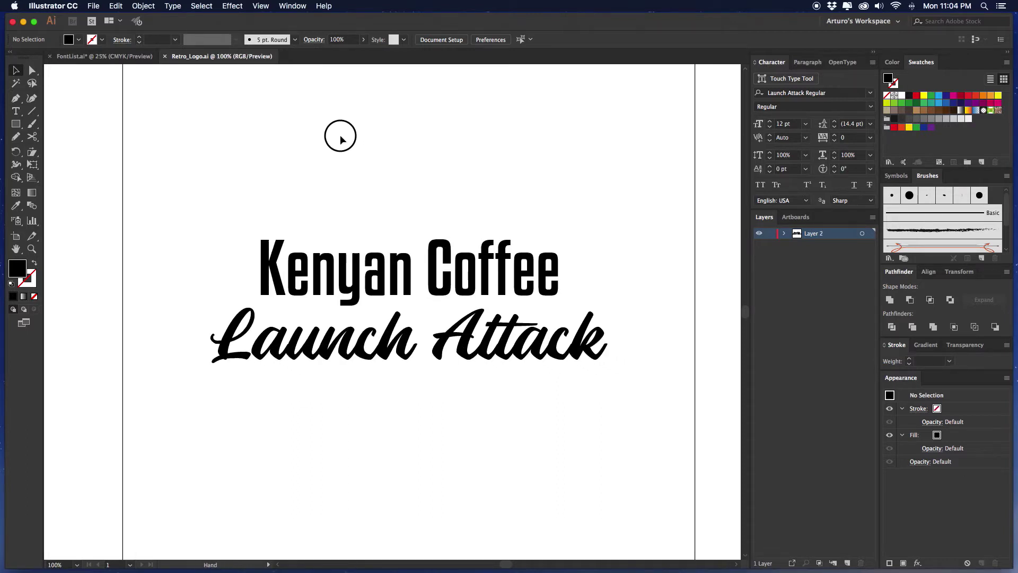
left_click_drag(475, 170, 378, 367)
left_click(436, 203)
left_click_drag(435, 203, 439, 253)
left_click_drag(496, 159, 360, 396)
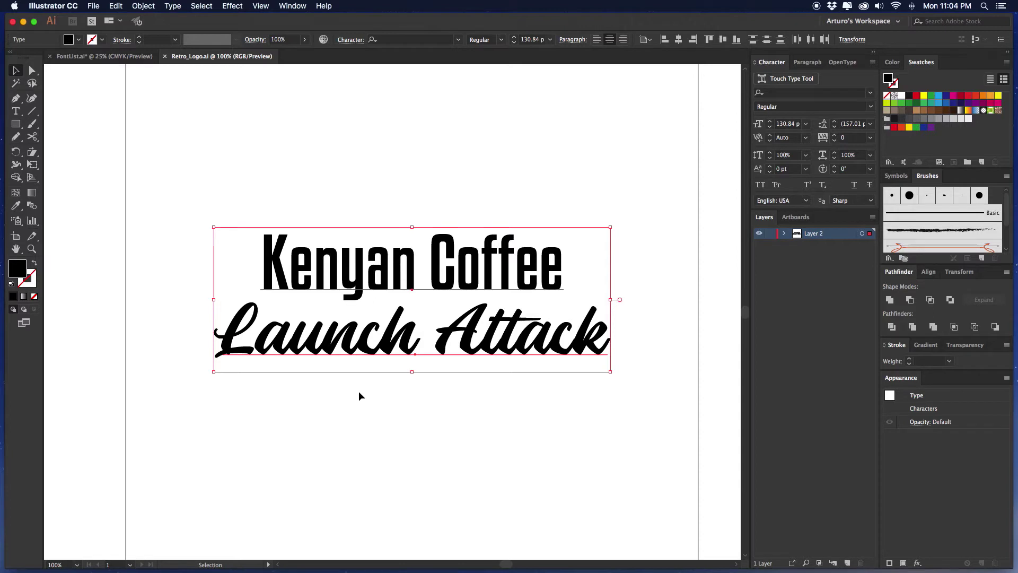
left_click(359, 396)
left_click_drag(473, 143, 400, 337)
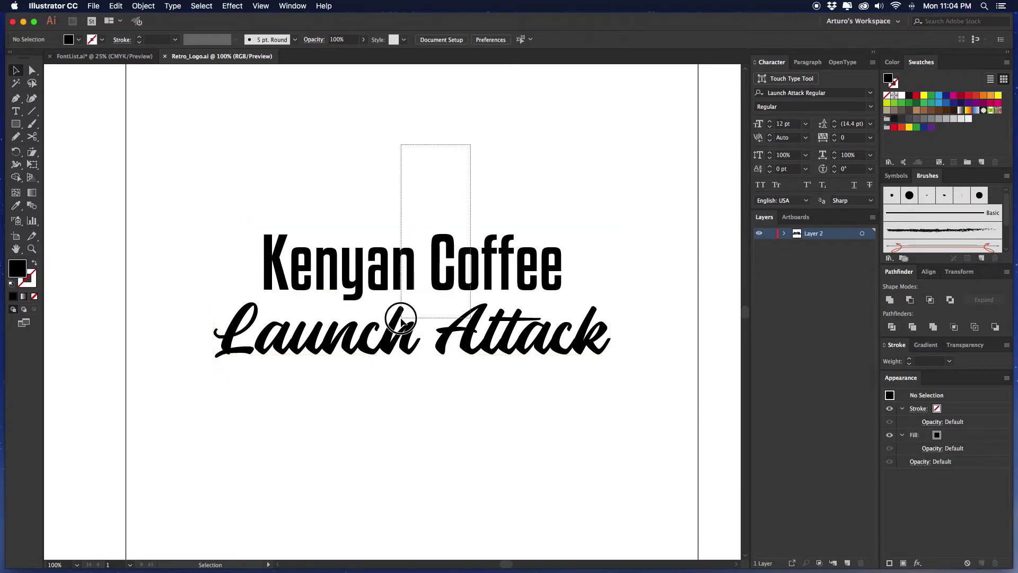
left_click(464, 127)
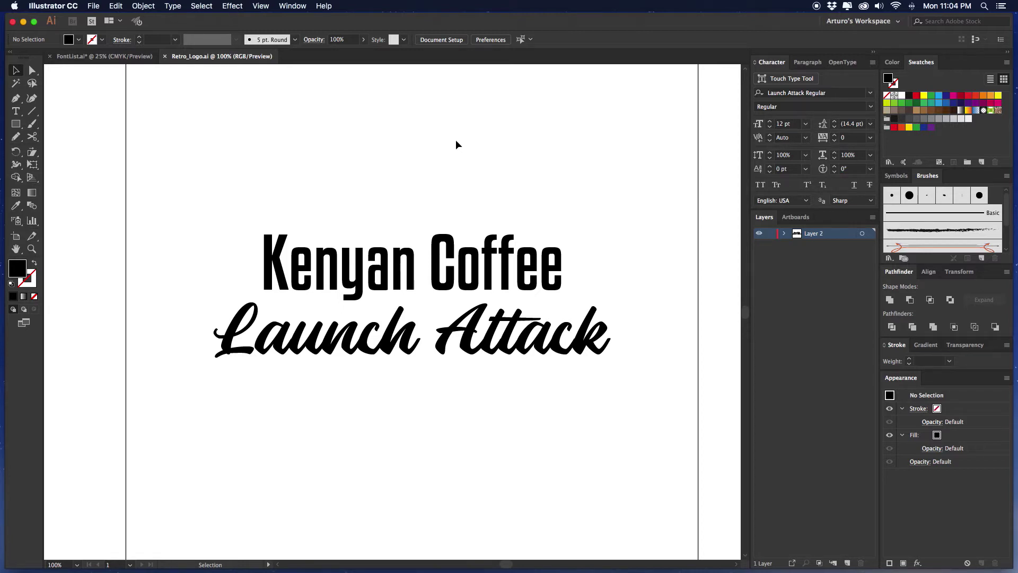
scroll(456, 140, "right", 1)
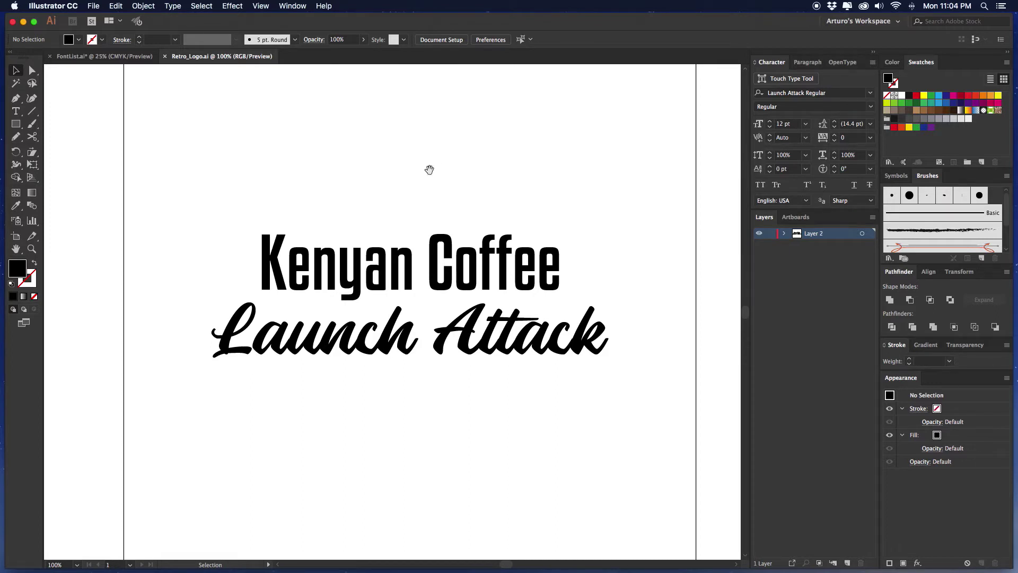
scroll(430, 168, "left", 2)
scroll(430, 168, "down", 1)
Replace the Kenyan Coffee text line with SAN DIEGO.
key("t")
left_click(425, 255)
key("super+a")
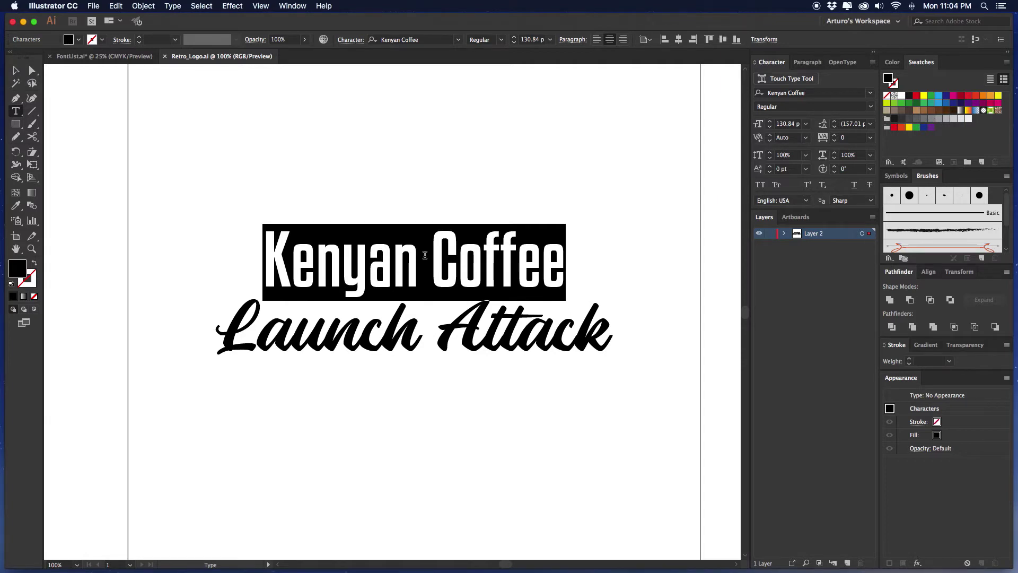
type("SAN D")
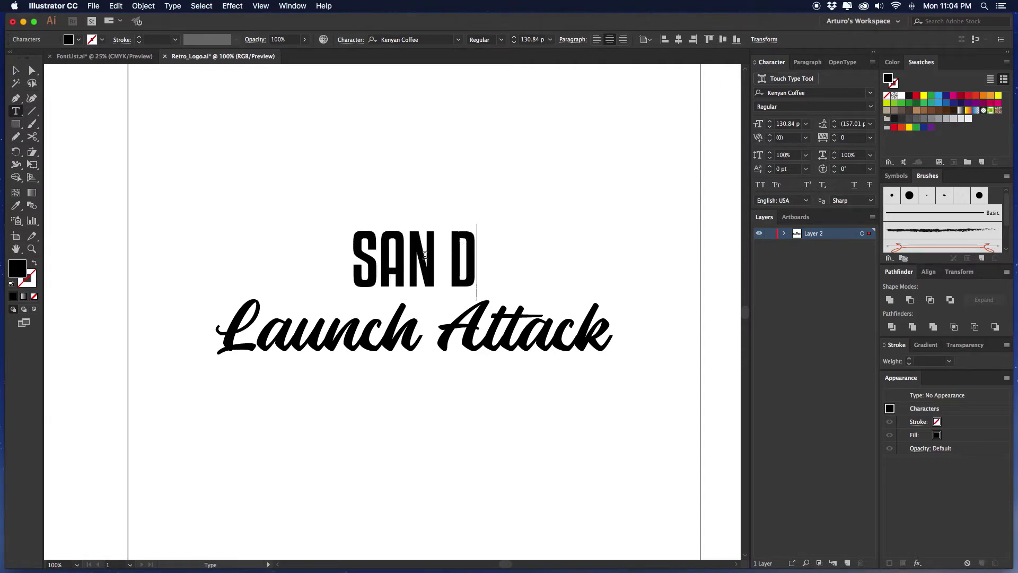
type("IEGO")
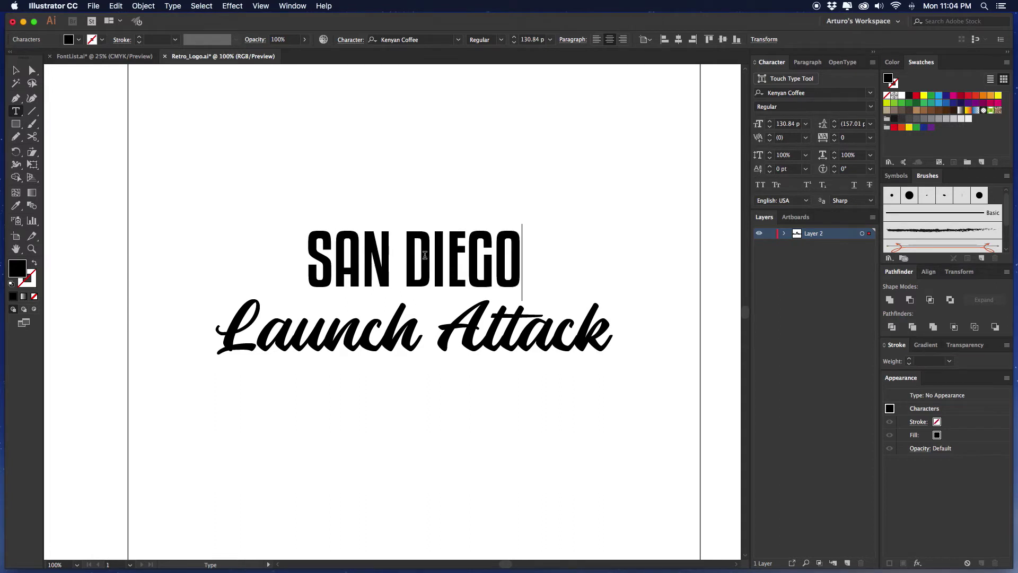
Replace the Launch Attack script line with California.
triple_click(395, 329)
type("Ca")
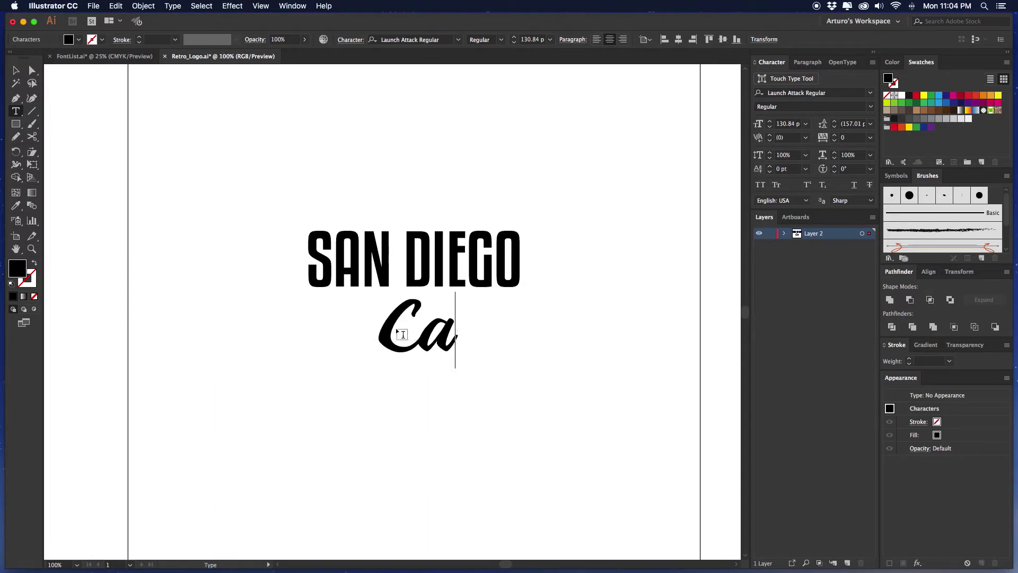
type("lifornia")
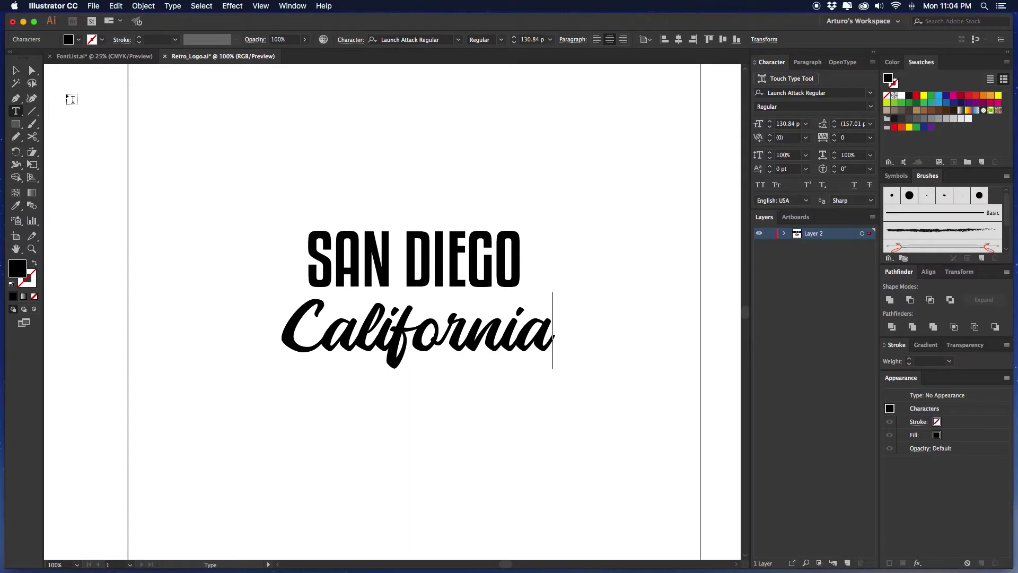
Convert the SAN DIEGO and California text lines to outlines.
left_click(17, 71)
left_click_drag(314, 159, 316, 152)
left_click_drag(546, 160, 307, 412)
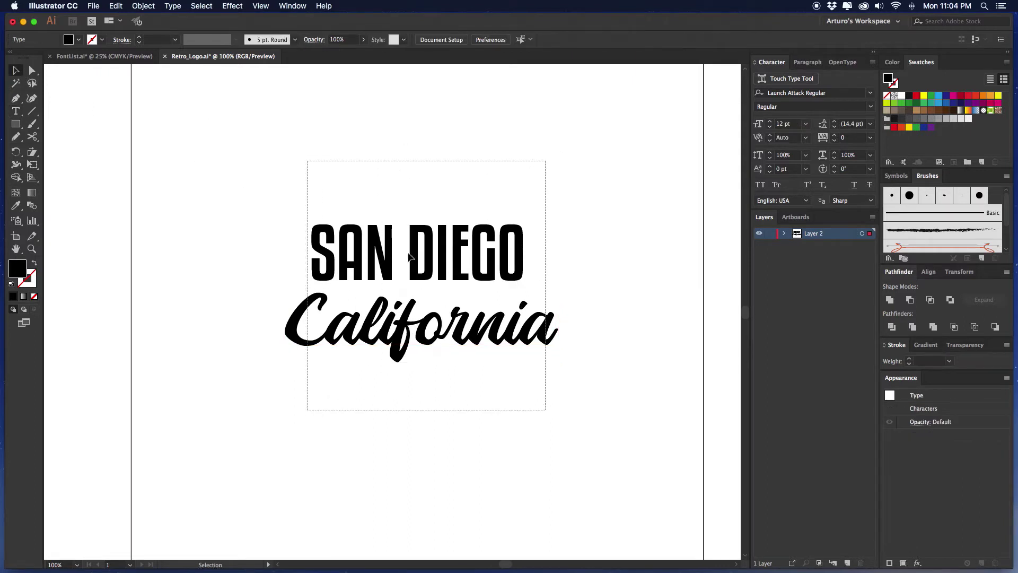
left_click_drag(414, 241, 417, 234)
left_click_drag(527, 158, 296, 394)
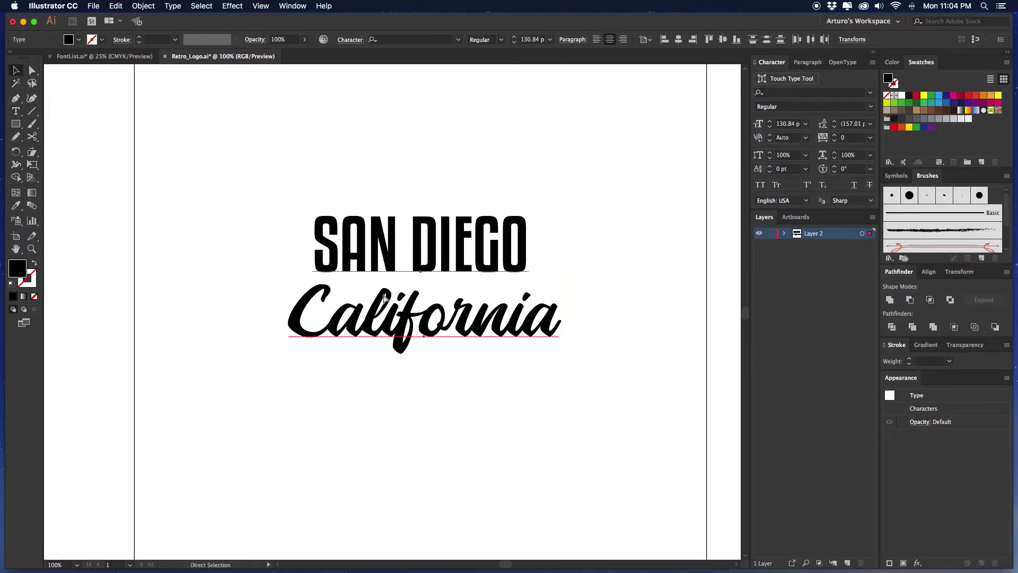
key("super+plus")
left_click_drag(385, 295, 407, 264)
right_click(415, 257)
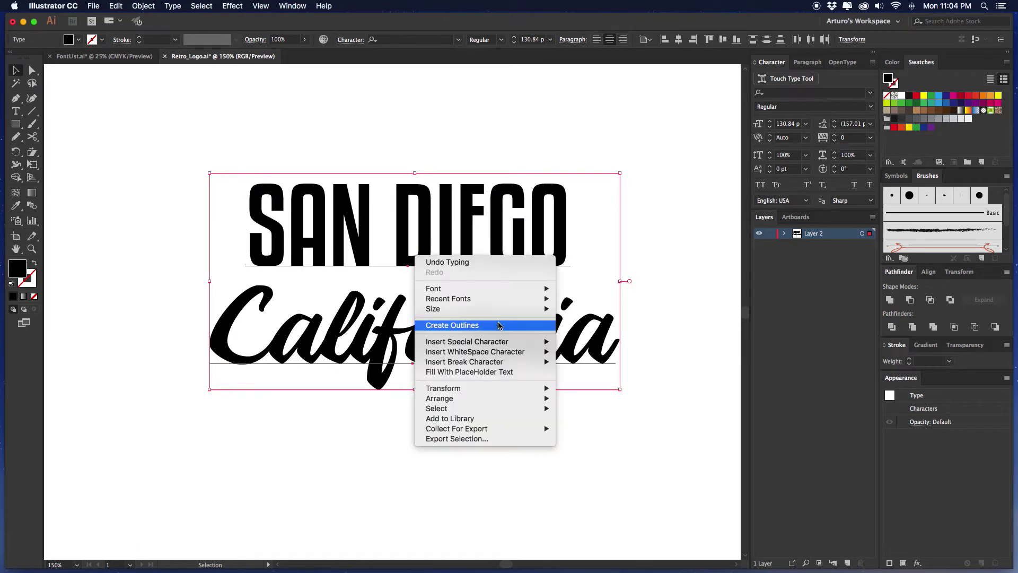
left_click(458, 325)
Unite the outlined shapes of California and of SAN DIEGO separately with Pathfinder.
left_click_drag(465, 128, 480, 125)
left_click(662, 323)
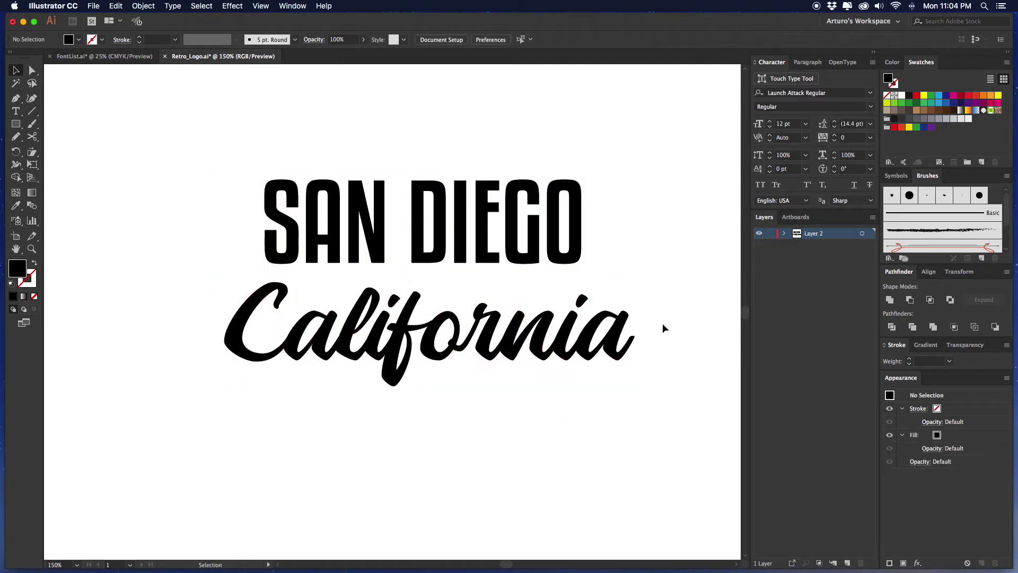
left_click_drag(662, 324, 503, 393)
left_click(889, 300)
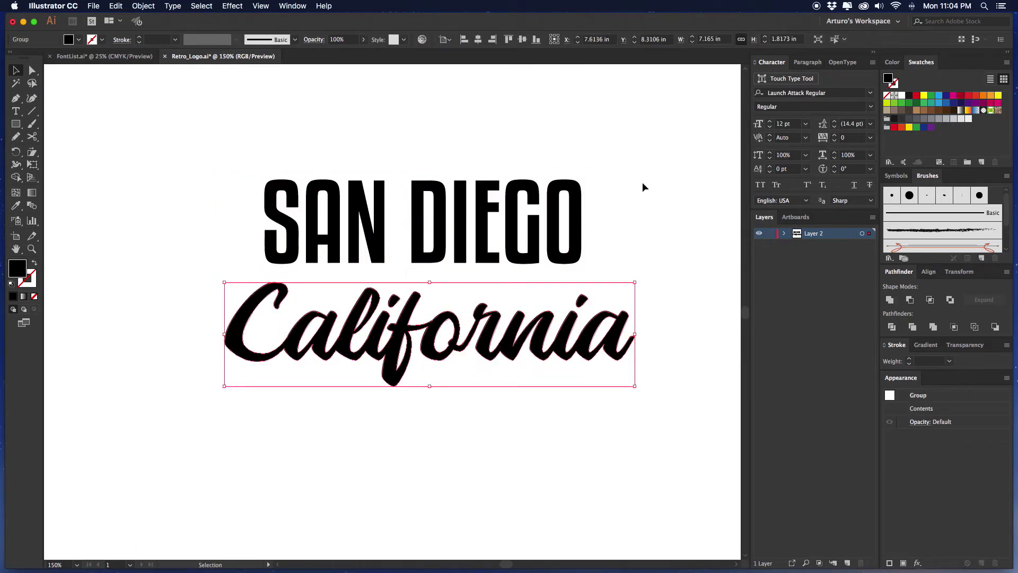
left_click_drag(642, 184, 650, 192)
left_click_drag(656, 171, 496, 214)
left_click(890, 299)
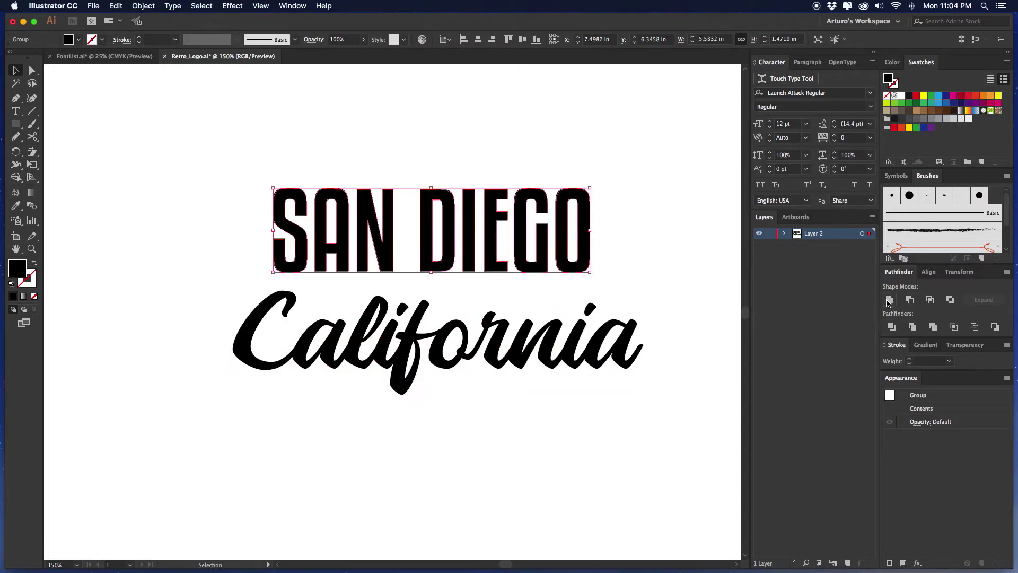
left_click(656, 189)
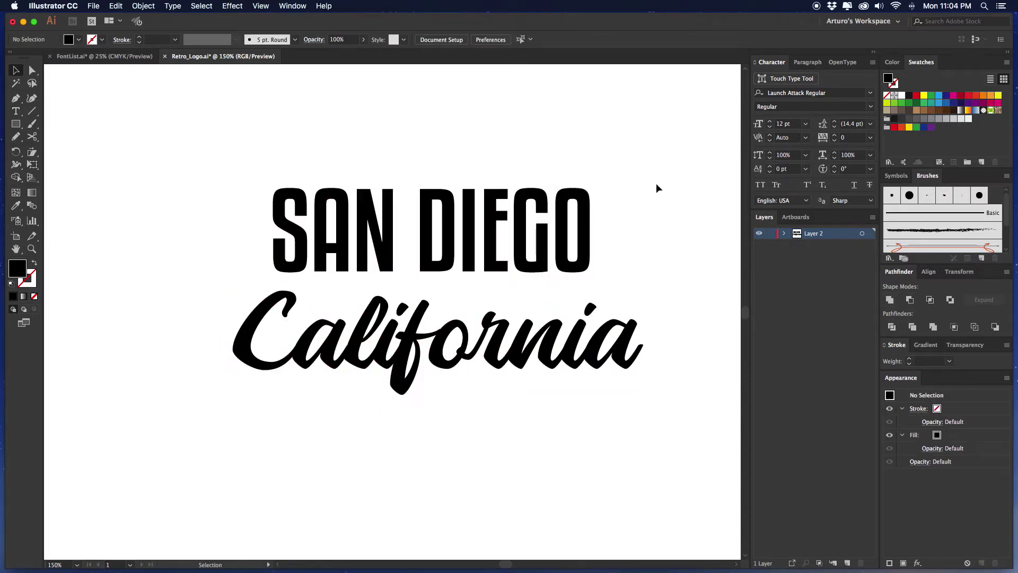
Add a new layer above Layer 2 and move the SAN DIEGO lettering onto it.
double_click(814, 233)
left_click(832, 298)
left_click(847, 563)
left_click_drag(566, 157, 692, 205)
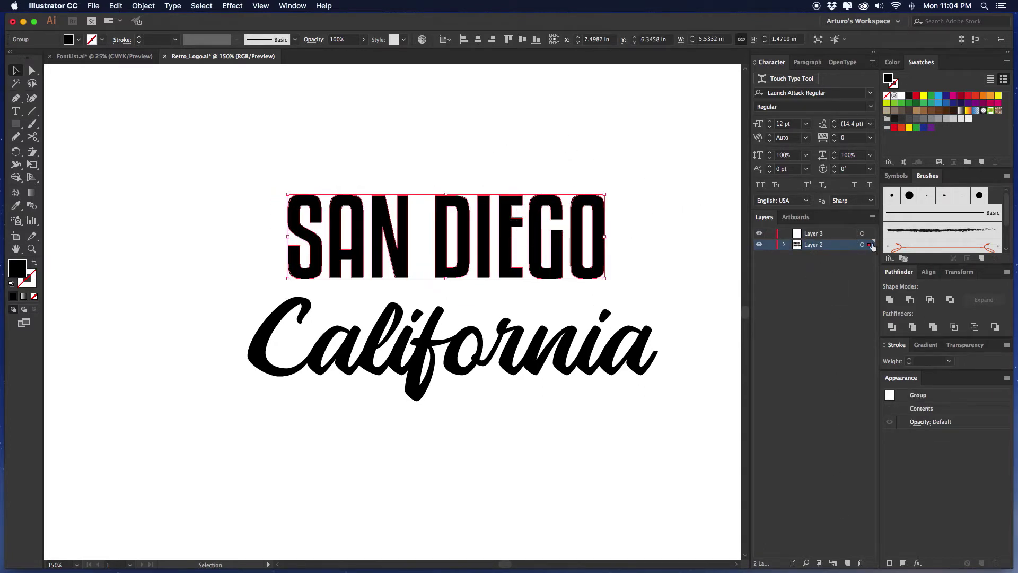
left_click_drag(871, 245, 870, 234)
Rename the new layer as San Diego.
double_click(814, 233)
type("L")
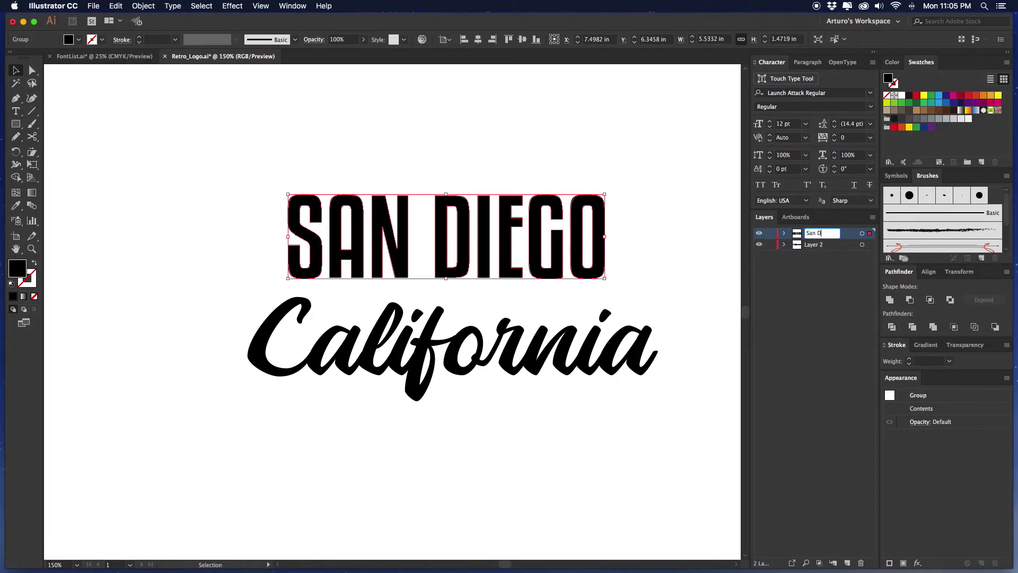
type("an Diego")
key("Return")
Hide Layer 2, which holds the California lettering.
left_click(430, 120)
key("super+equal")
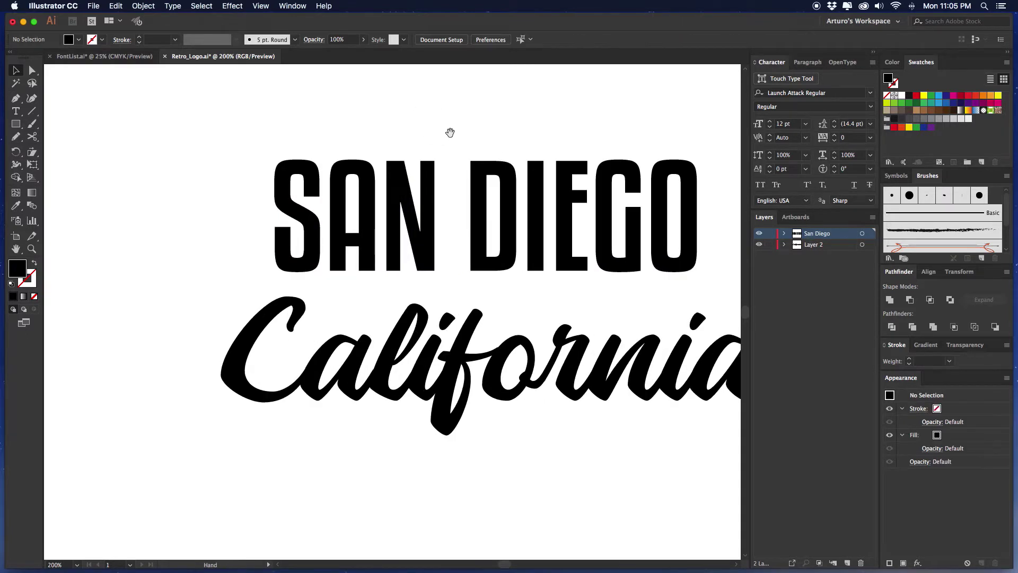
left_click_drag(450, 132, 298, 64)
left_click_drag(383, 260, 416, 515)
left_click(441, 373)
left_click_drag(436, 344, 508, 312)
left_click(760, 245)
left_click_drag(482, 204, 470, 358)
key("super+equal")
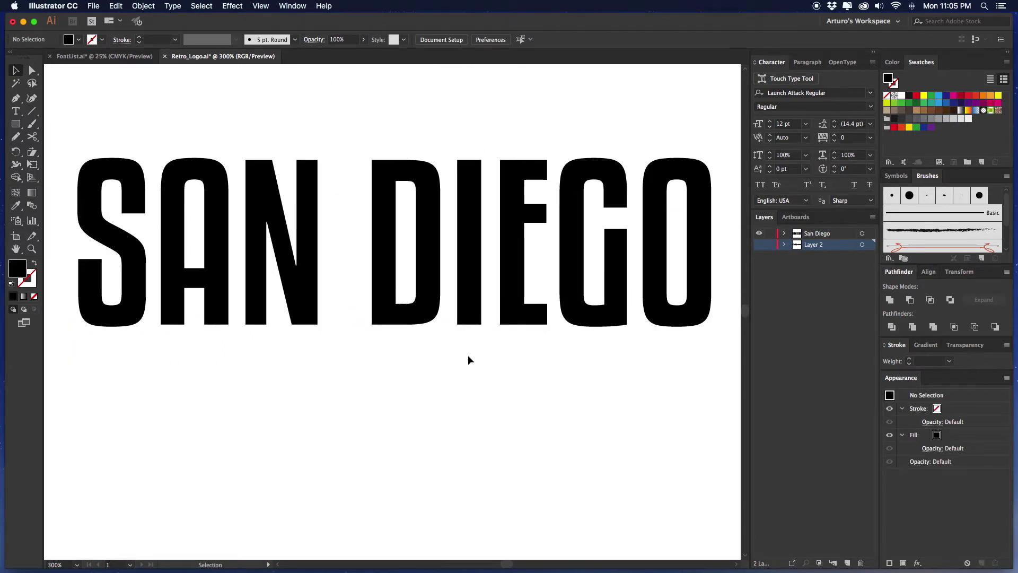
Enlarge the SAN DIEGO lettering proportionally to about 9.17 in wide and center it on the artboard.
left_click(471, 302)
scroll(530, 175, "up", 2)
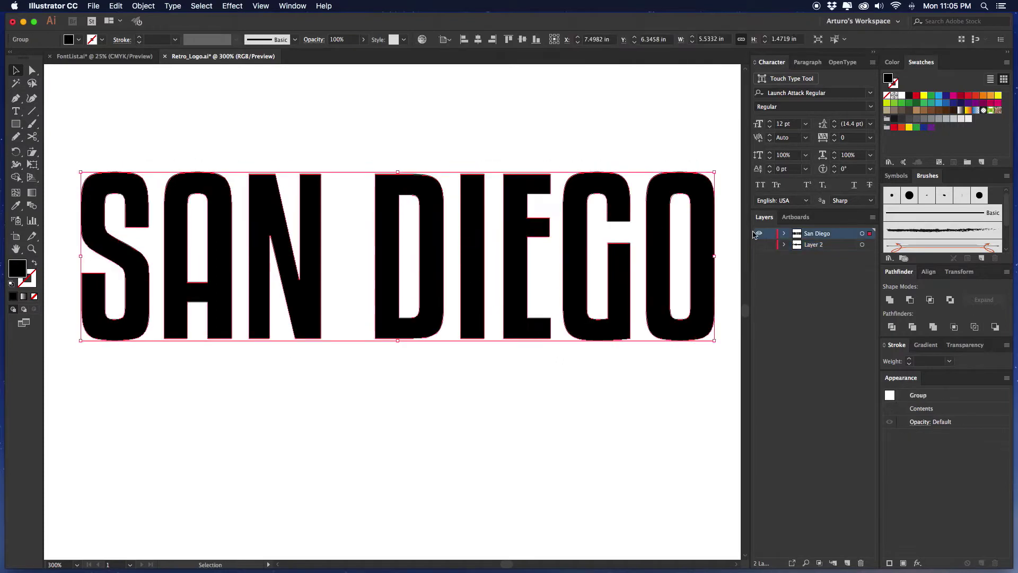
left_click_drag(607, 153, 564, 148)
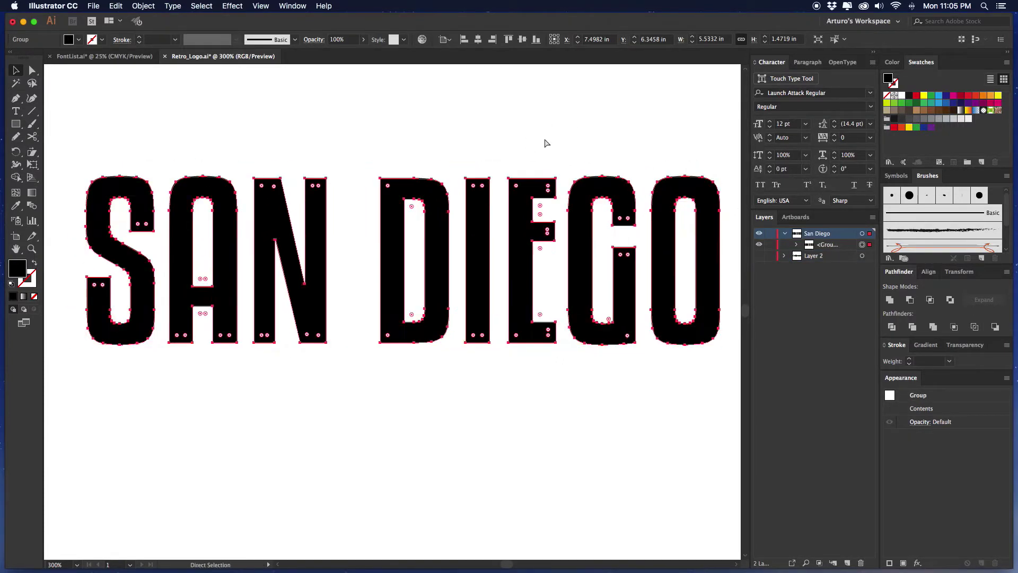
key("super+minus")
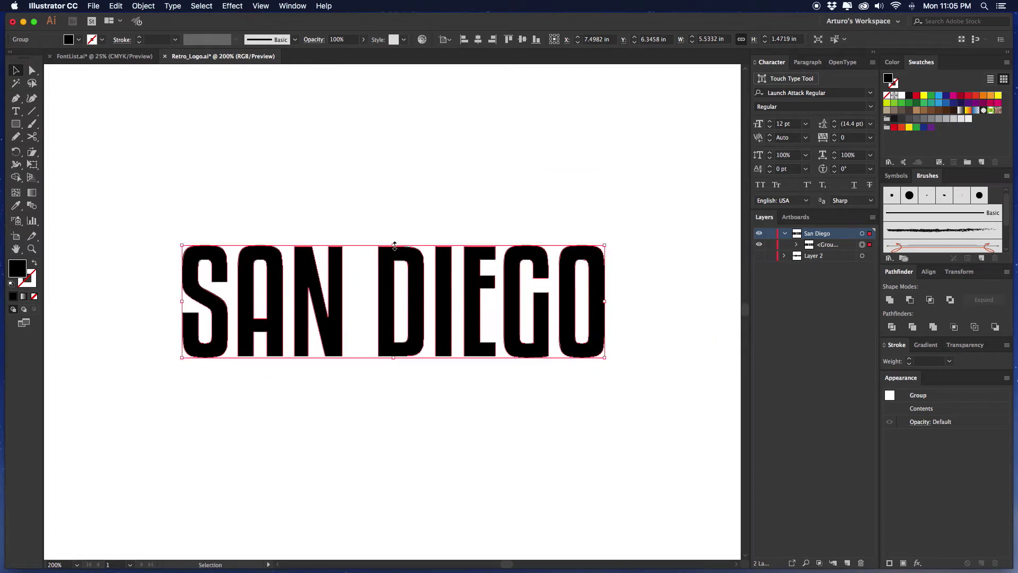
key("a")
key("super+minus")
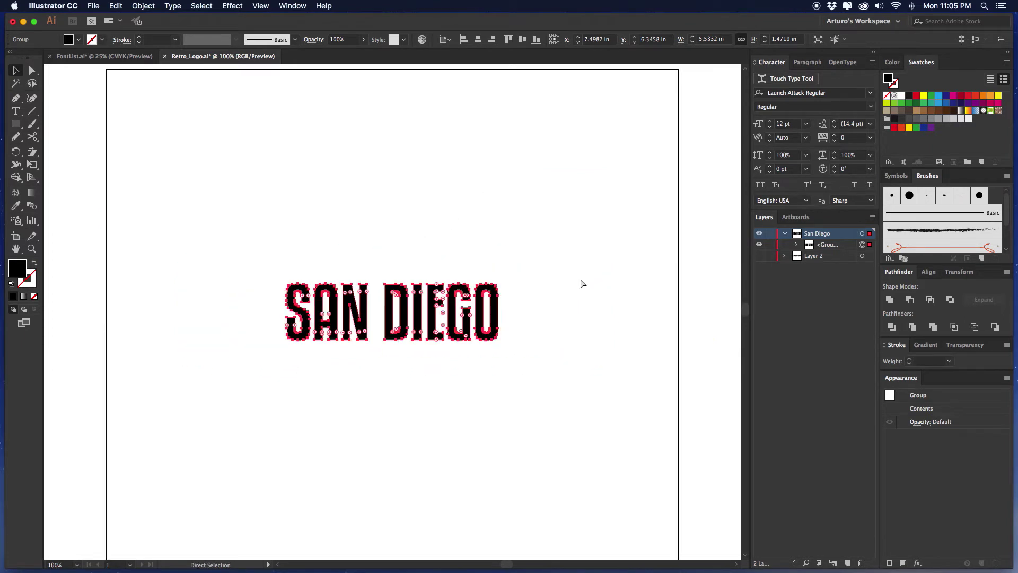
key("v")
key("super+minus")
left_click_drag(465, 315, 511, 313)
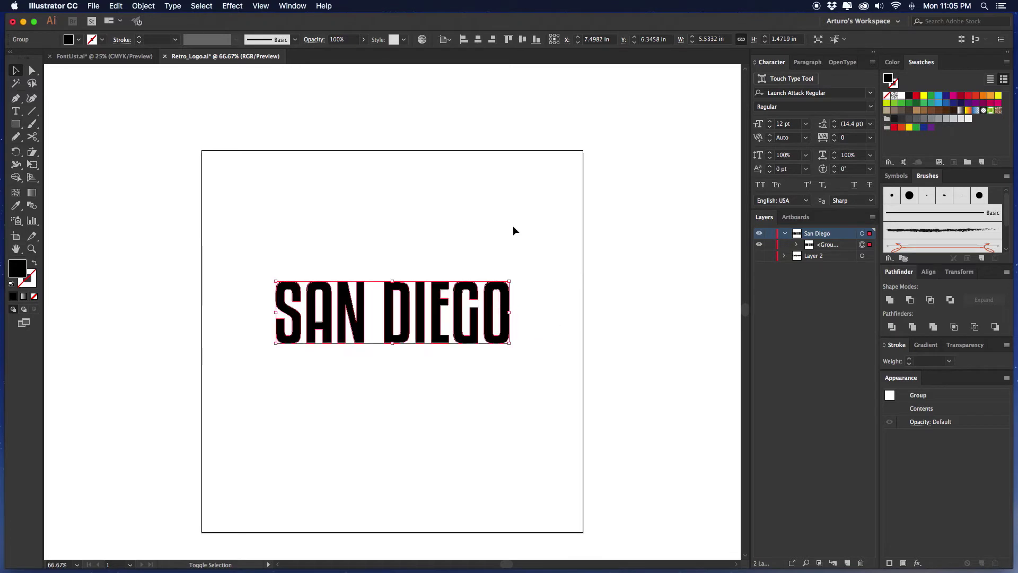
left_click(526, 40)
left_click(459, 212)
scroll(466, 199, "down", 1)
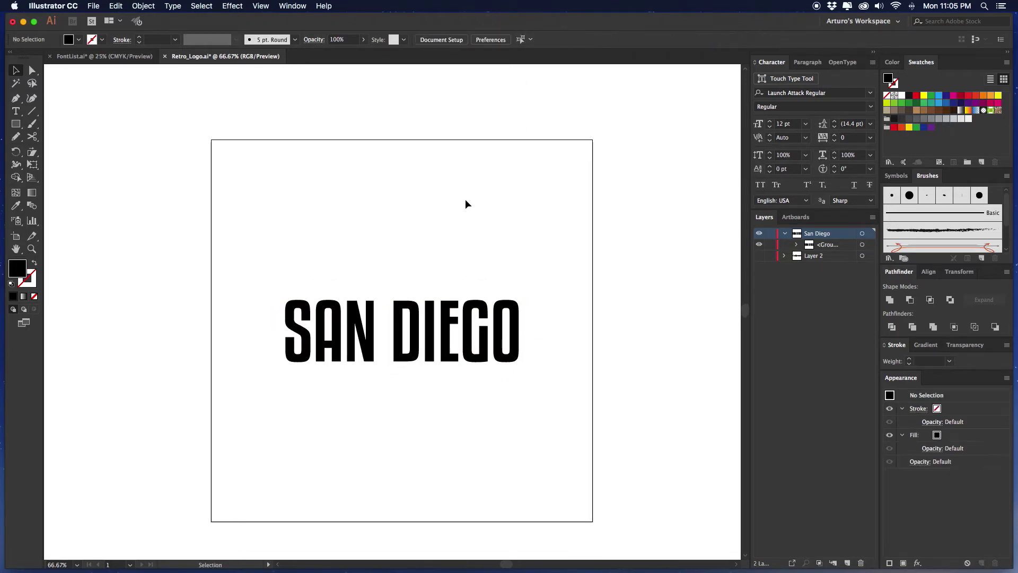
Within the lettering group, nudge the DIEGO letters closer to SAN, to an X position of about 9.48 in.
key("super+plus")
key("super+plus")
left_click(489, 277)
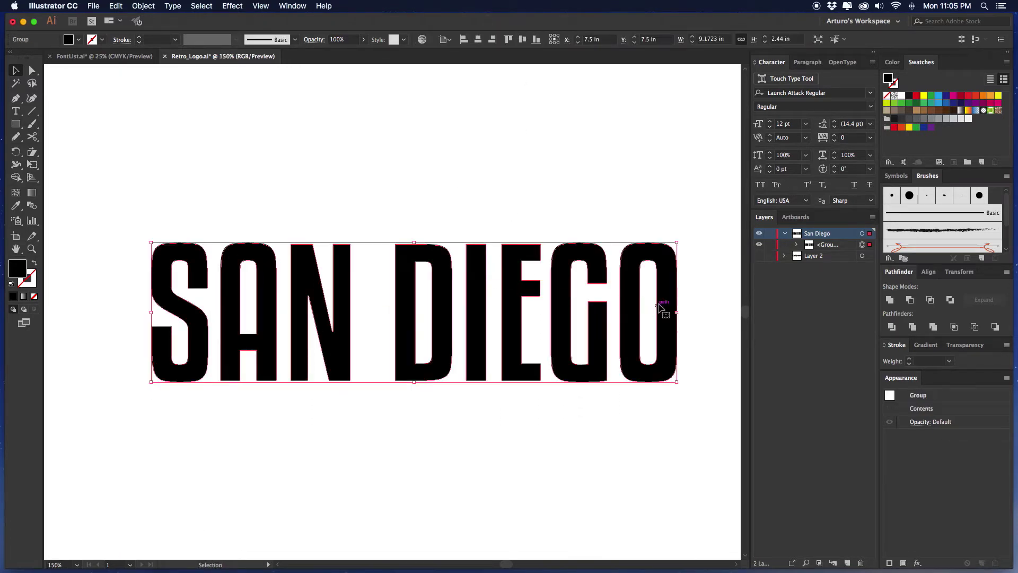
double_click(666, 302)
left_click_drag(700, 200, 438, 404)
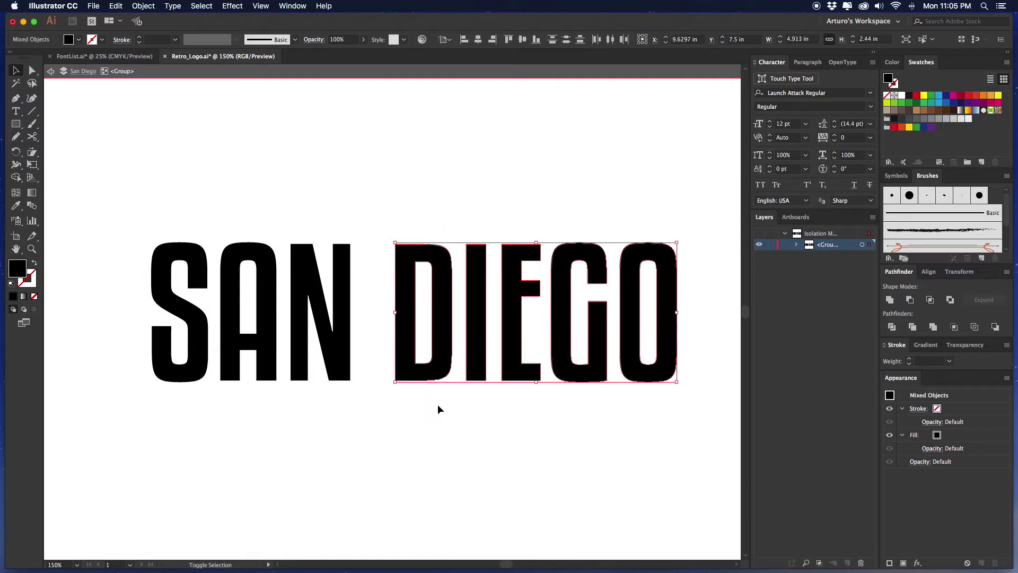
key("shift+Left")
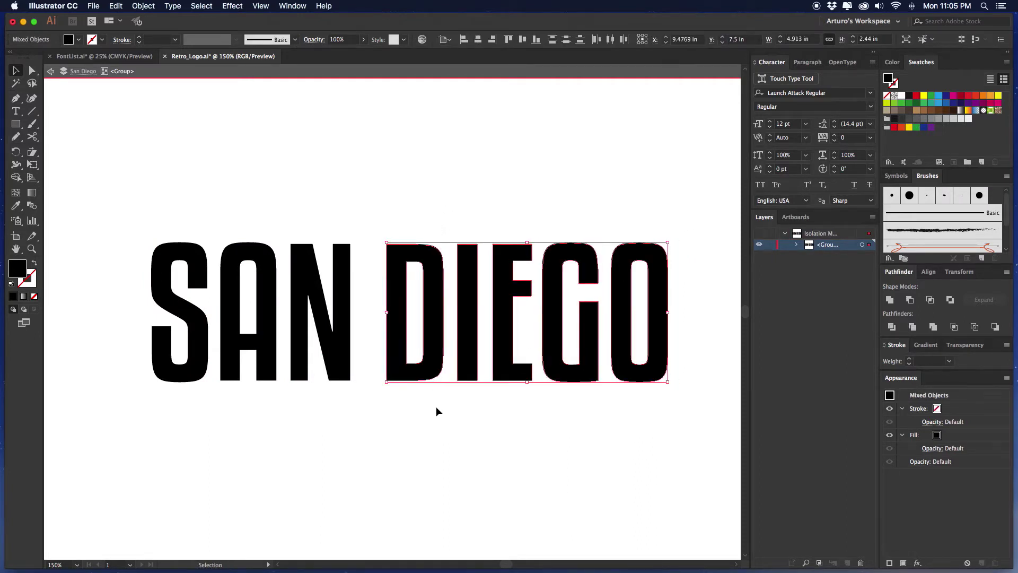
left_click(436, 406)
key("super+minus")
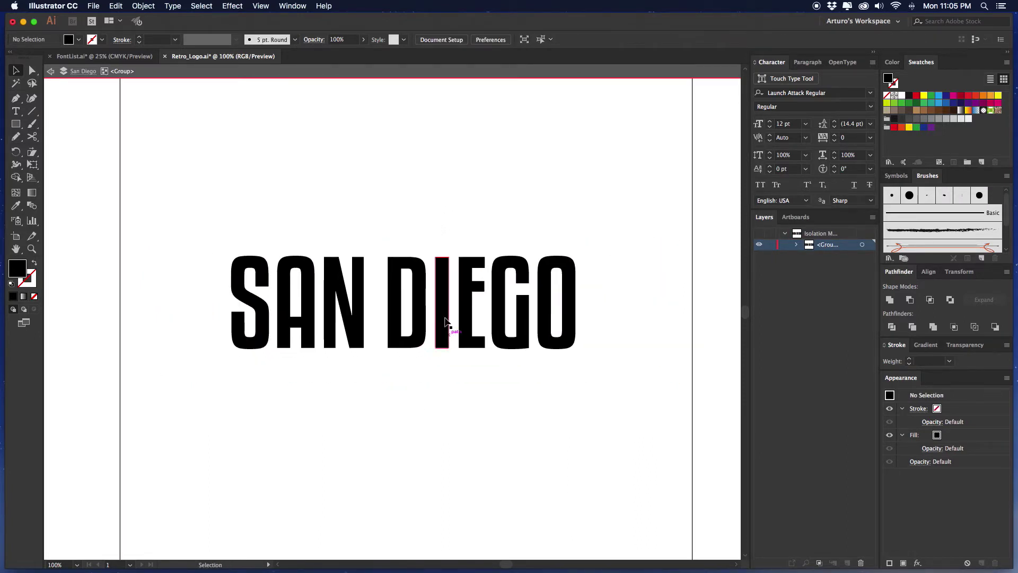
double_click(461, 235)
Center the respaced SAN DIEGO group horizontally and vertically on the artboard.
left_click_drag(434, 182, 379, 324)
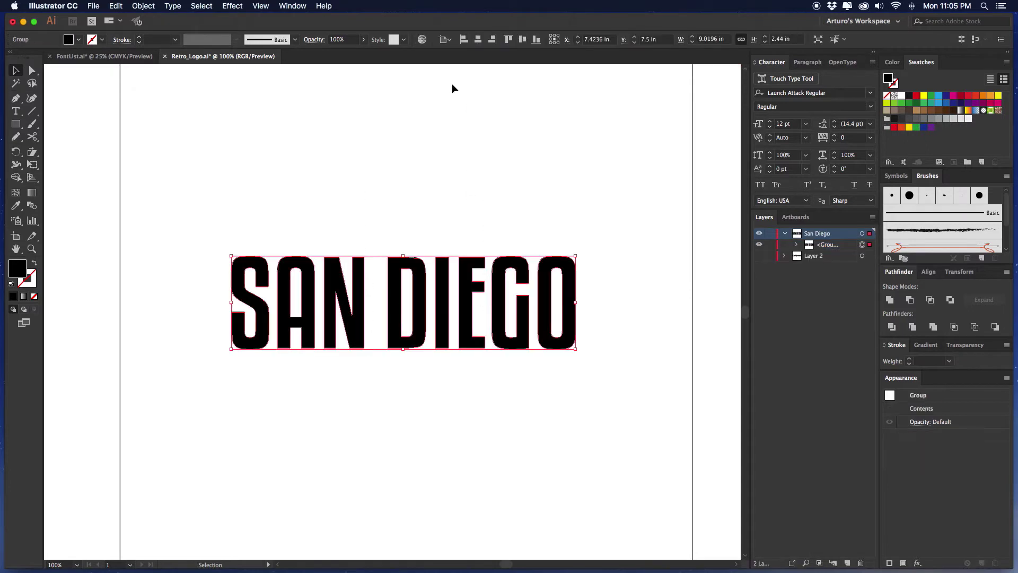
left_click(478, 40)
left_click(522, 40)
left_click(501, 126)
scroll(482, 202, "down", 1)
Stretch the SAN DIEGO group downward to about 2.96 in high, keeping its width.
left_click(475, 267)
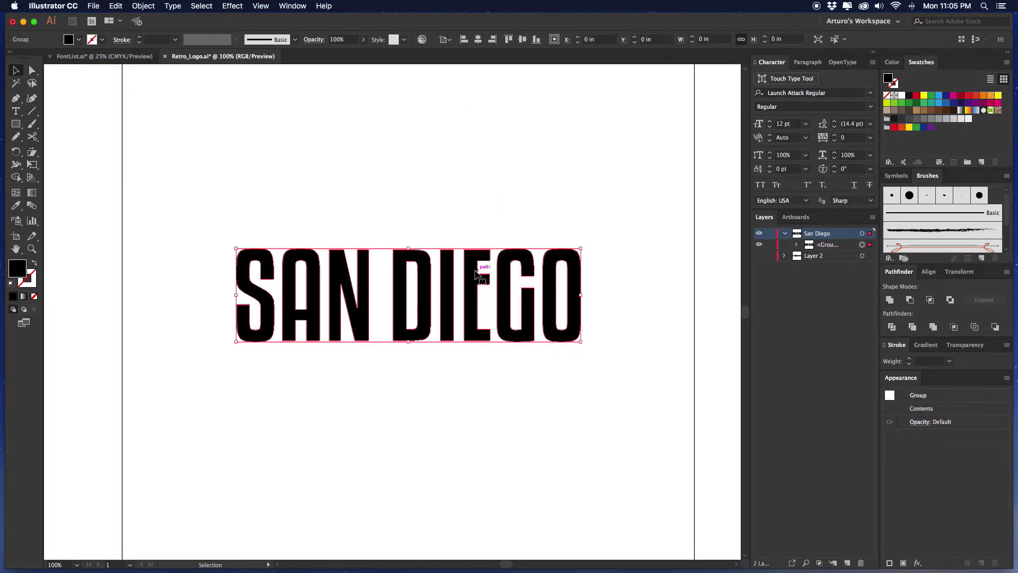
left_click_drag(410, 342, 409, 360)
left_click_drag(400, 191, 391, 308)
Apply a horizontal Arc Lower warp to the SAN DIEGO group with a bend of -15%.
left_click(232, 6)
mouse_move(278, 161)
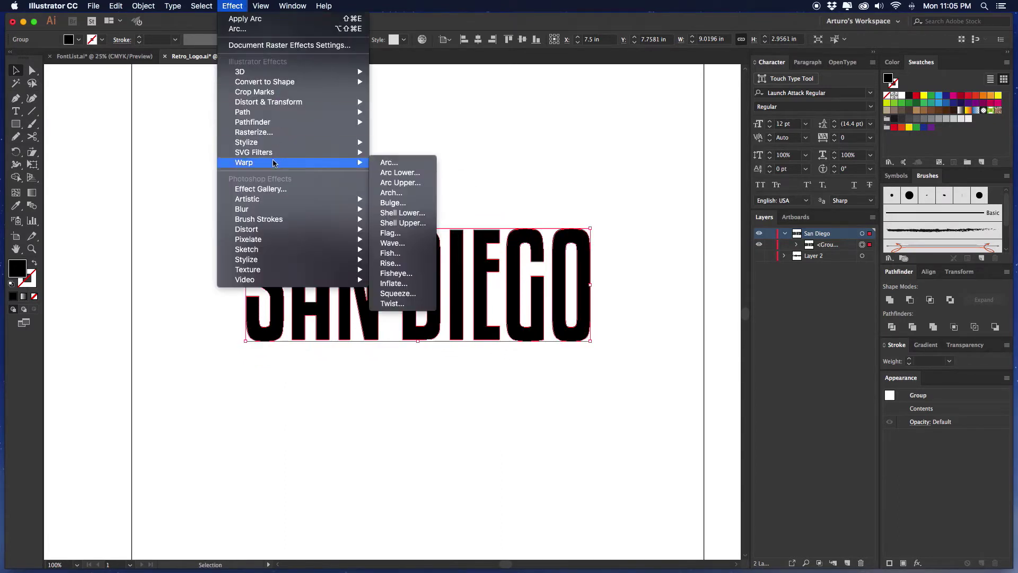
left_click(405, 173)
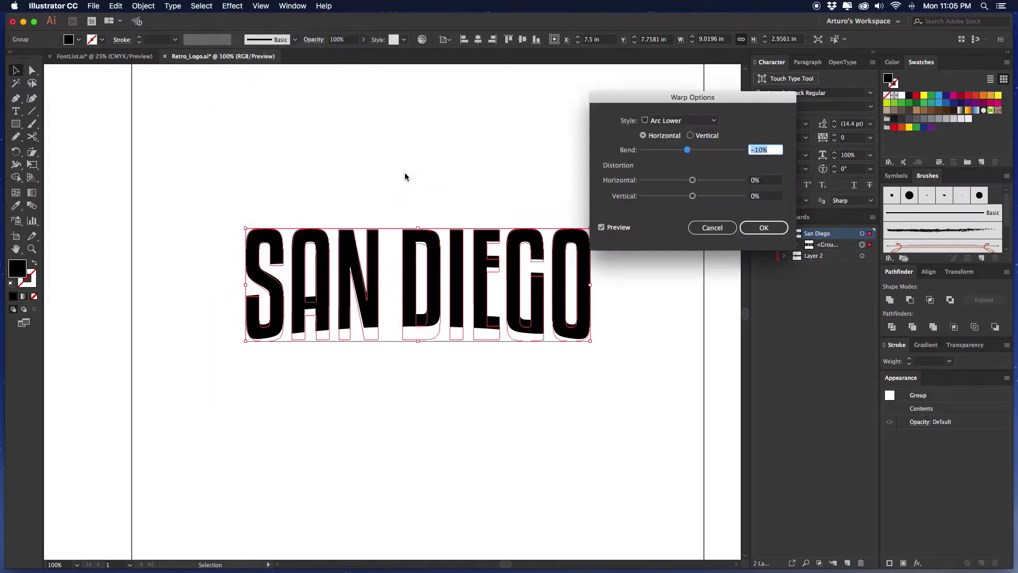
left_click_drag(687, 150, 689, 151)
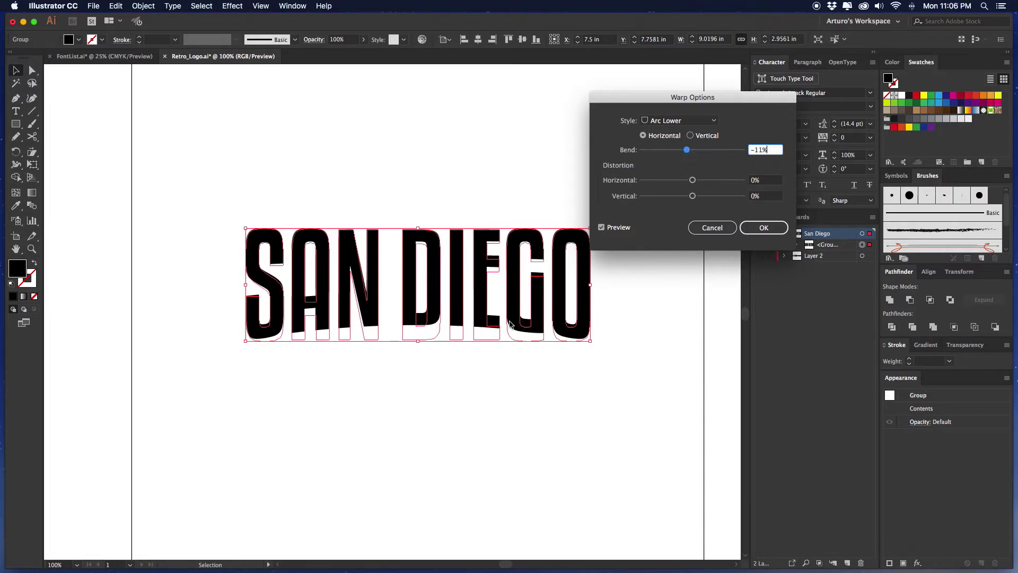
key("shift+Down")
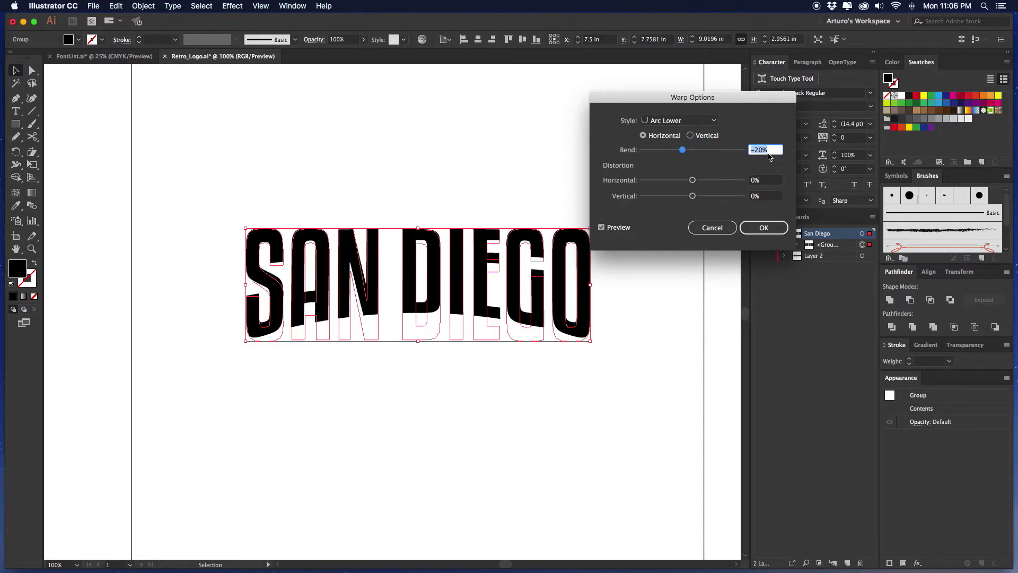
key("Up")
key("Up")
key("Up")
key("Up")
key("Up")
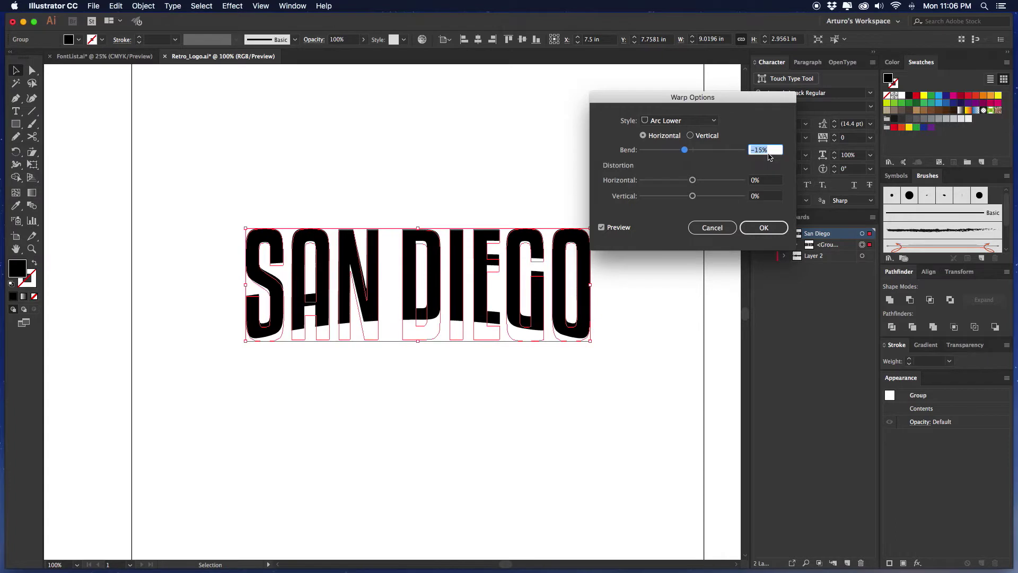
key("Return")
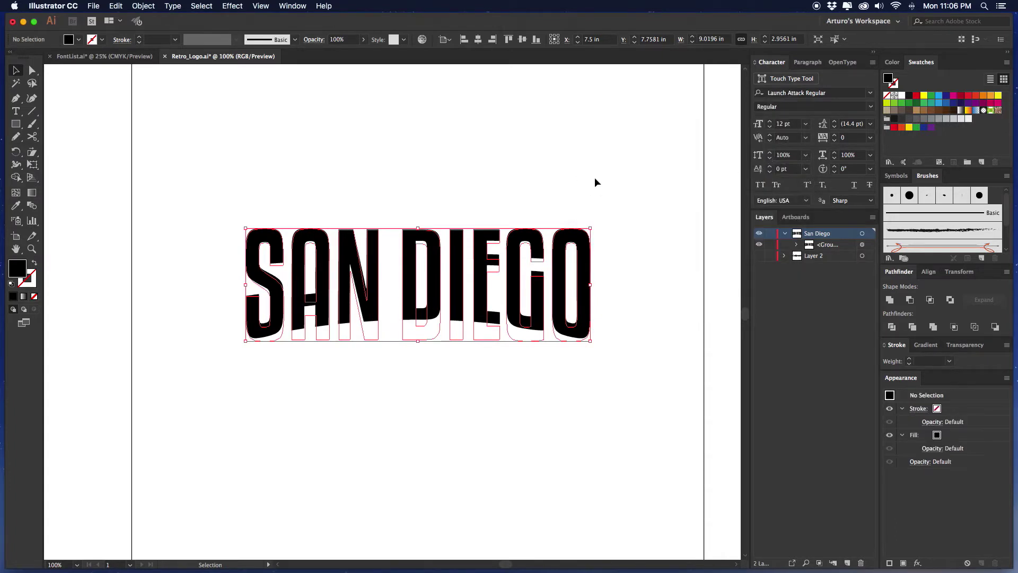
Expand the appearance of the warped SAN DIEGO group so the arc becomes part of its paths, and deselect it.
scroll(487, 168, "down", 1)
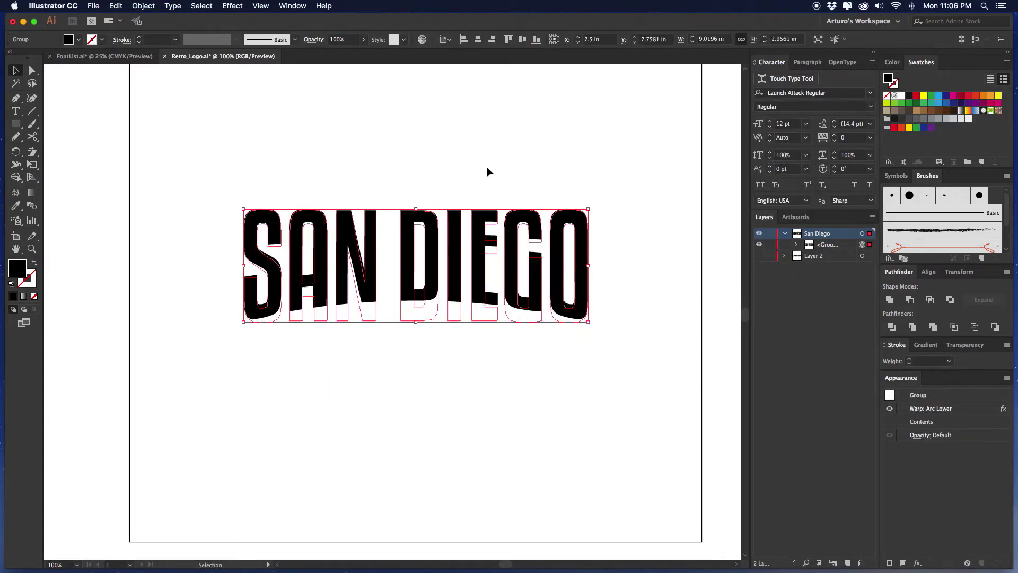
left_click(151, 8)
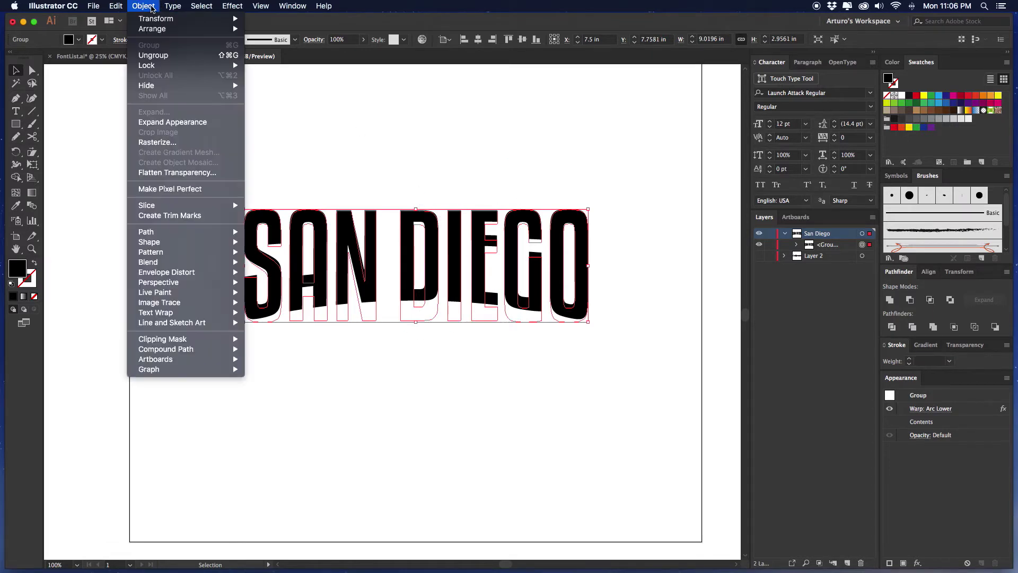
left_click(170, 123)
scroll(433, 154, "down", 1)
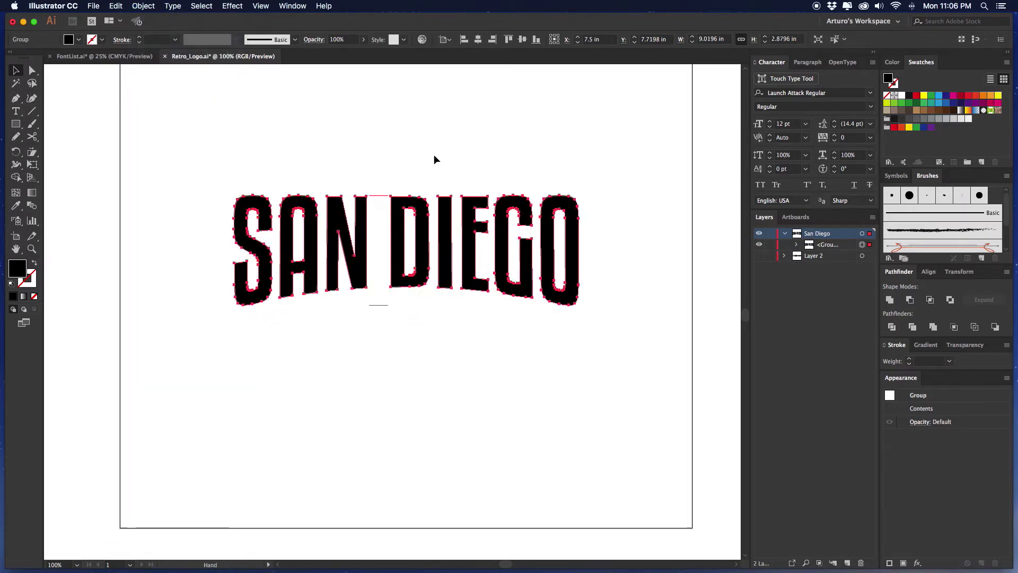
left_click(435, 154)
Fill the SAN DIEGO lettering with a linear white-to-black gradient at a 90° angle.
key("super+=")
left_click_drag(431, 169, 422, 214)
left_click(427, 201)
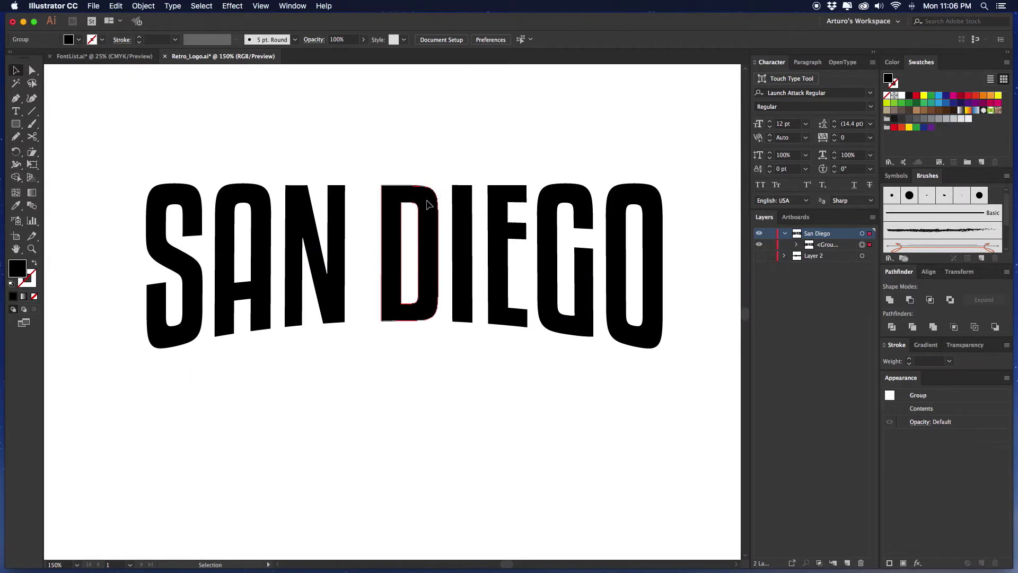
left_click_drag(401, 152, 404, 152)
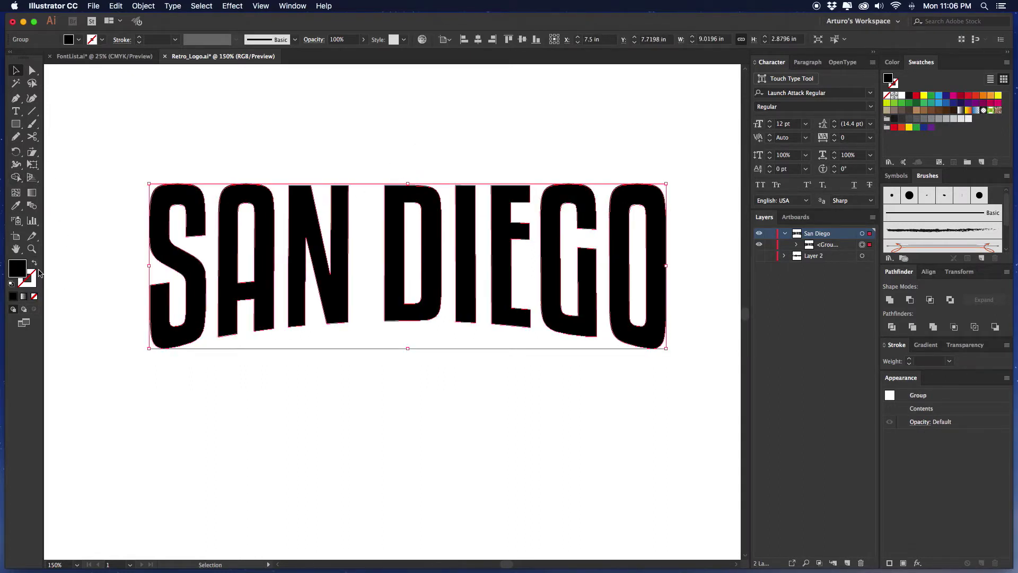
left_click(24, 297)
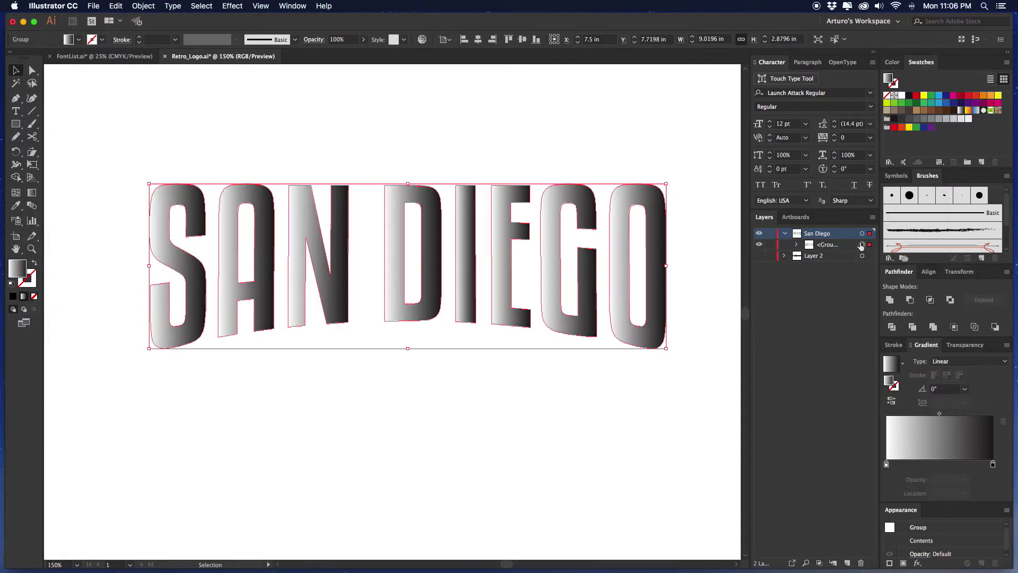
left_click(942, 389)
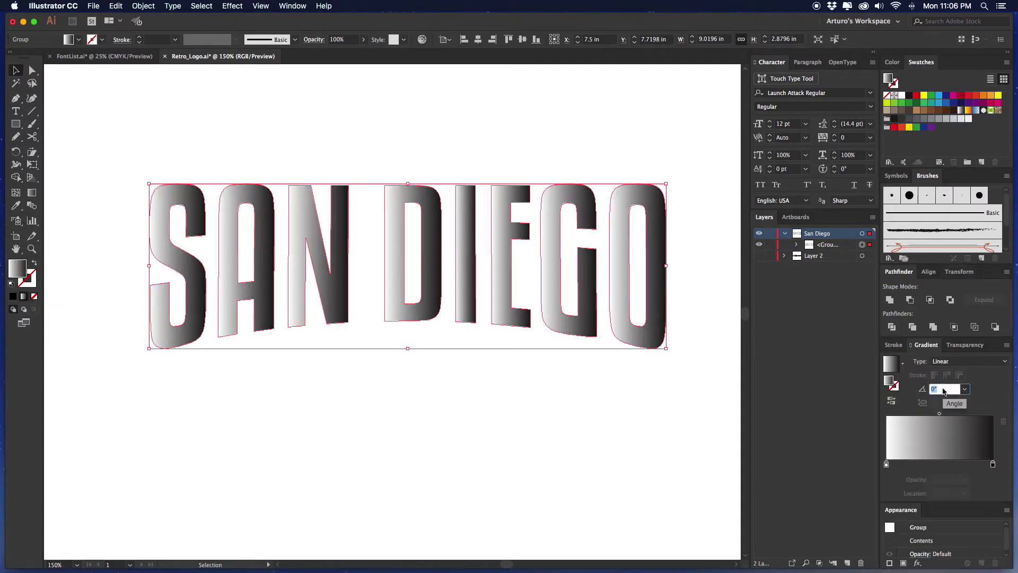
type("90")
key("Return")
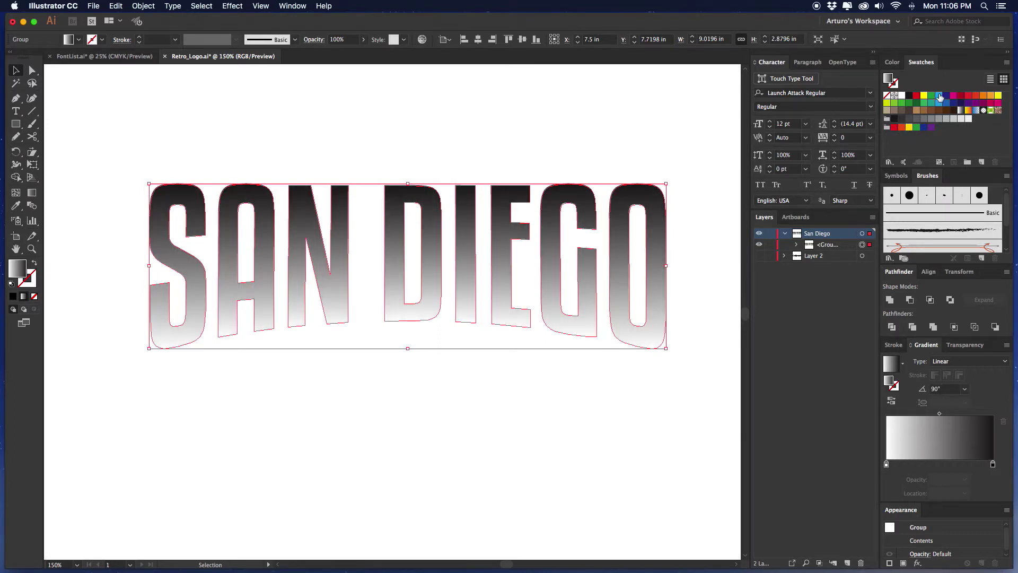
Build the gradient with blue at the far end, white at about 77.52%, black at about 45.66% and magenta at about 24.13%.
left_click_drag(940, 97, 993, 465)
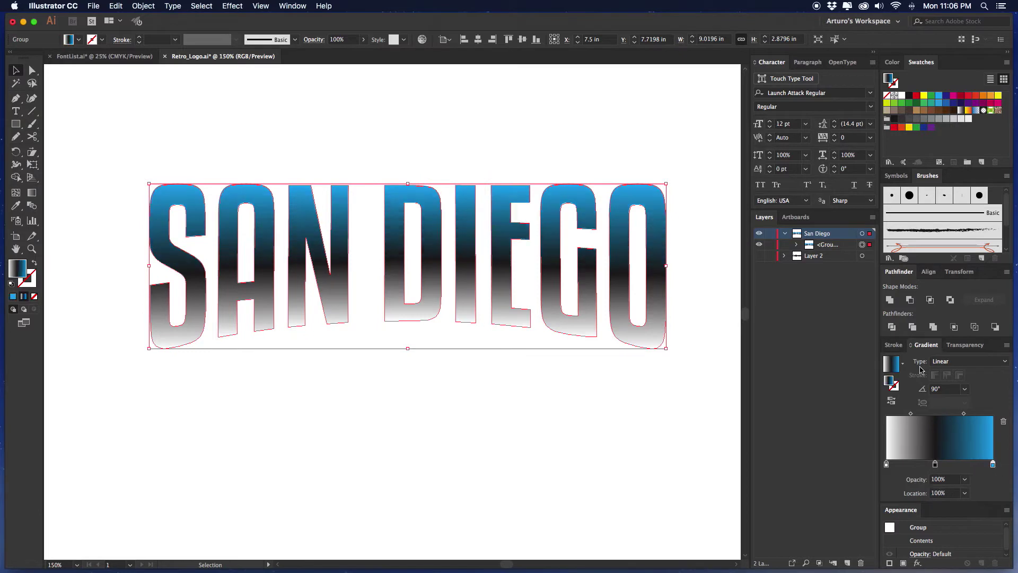
mouse_move(901, 96)
left_mouse_down()
mouse_move(937, 380)
mouse_move(969, 466)
left_mouse_up()
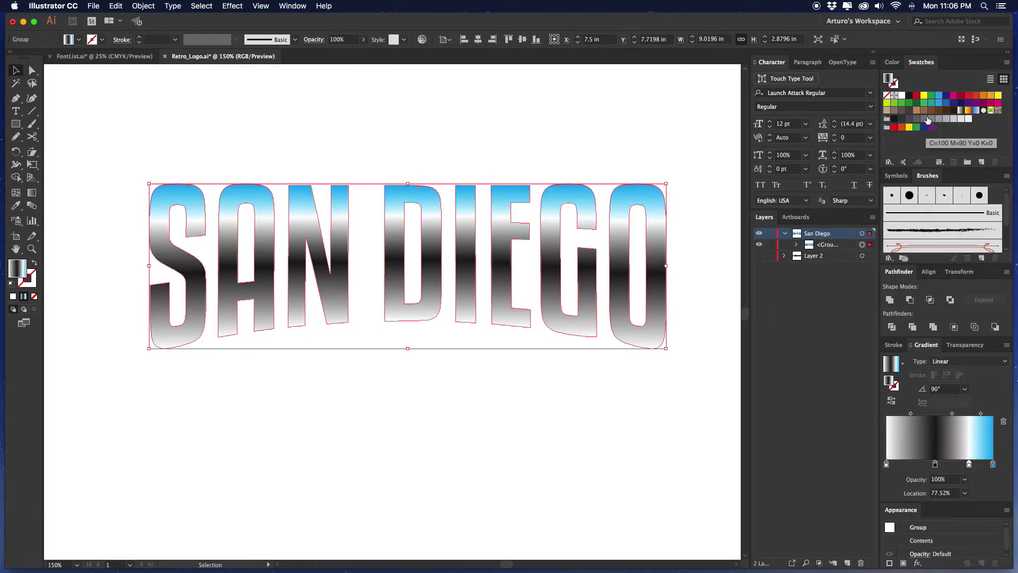
left_click(935, 465)
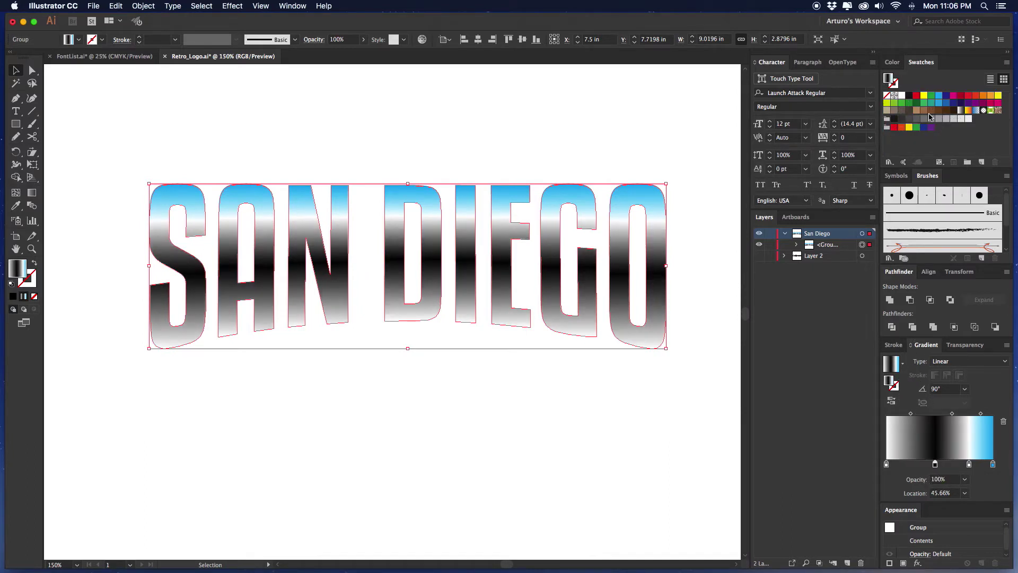
left_click_drag(954, 98, 912, 466)
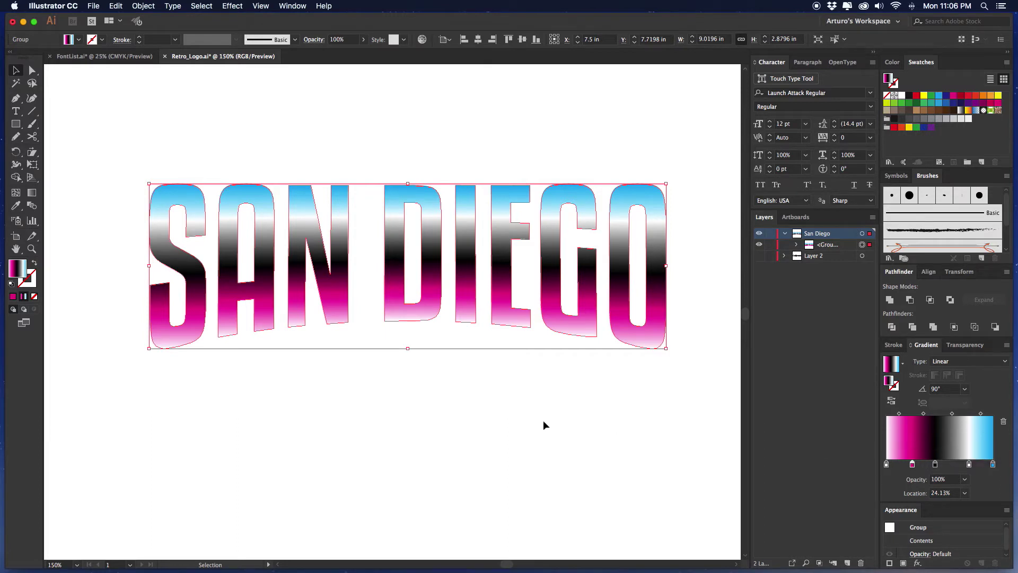
left_click(379, 147)
scroll(429, 158, "left", 1)
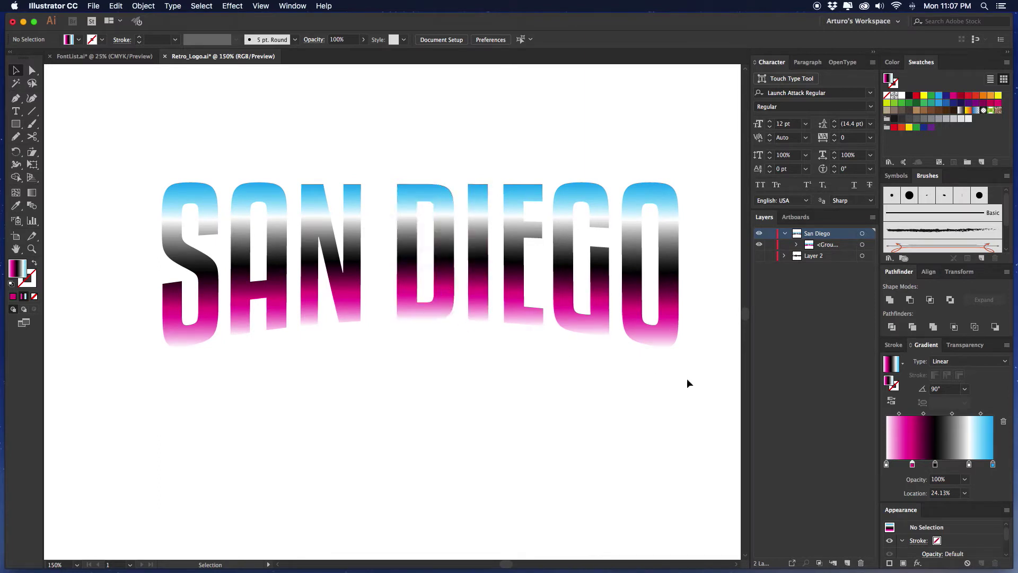
Make white and black meet sharply mid-gradient, move the white end stop to about 7.89%, and add another white stop at about 68.69%.
left_click(562, 274)
scroll(546, 132, "left", 1)
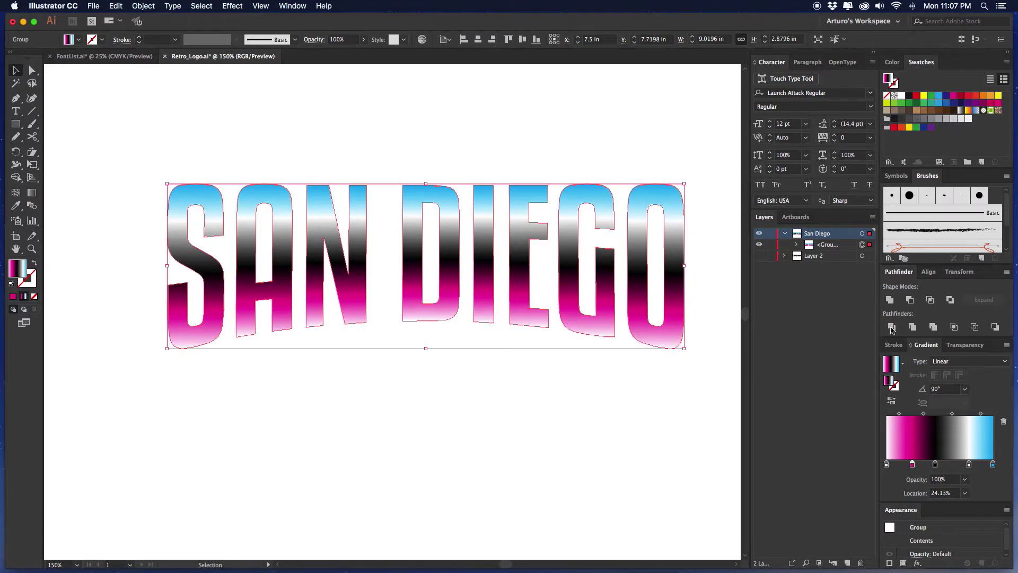
left_click_drag(969, 465, 949, 466)
left_click_drag(949, 465, 895, 466)
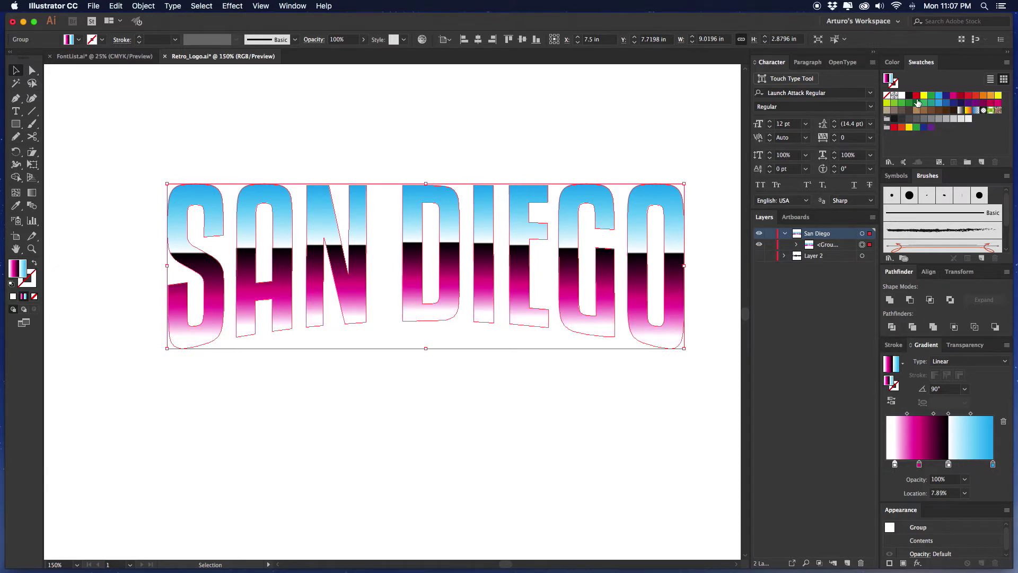
left_click_drag(902, 102, 962, 466)
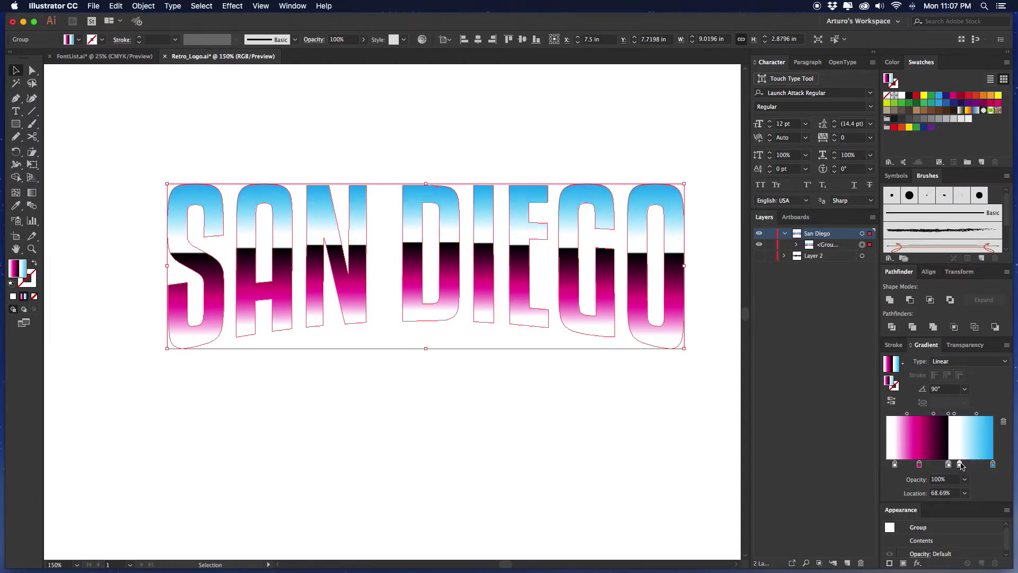
Redraw the gradient vertically across all the SAN DIEGO letters at -90° and reverse it so blue is at the top.
left_click(713, 396)
left_click(671, 302)
key("g")
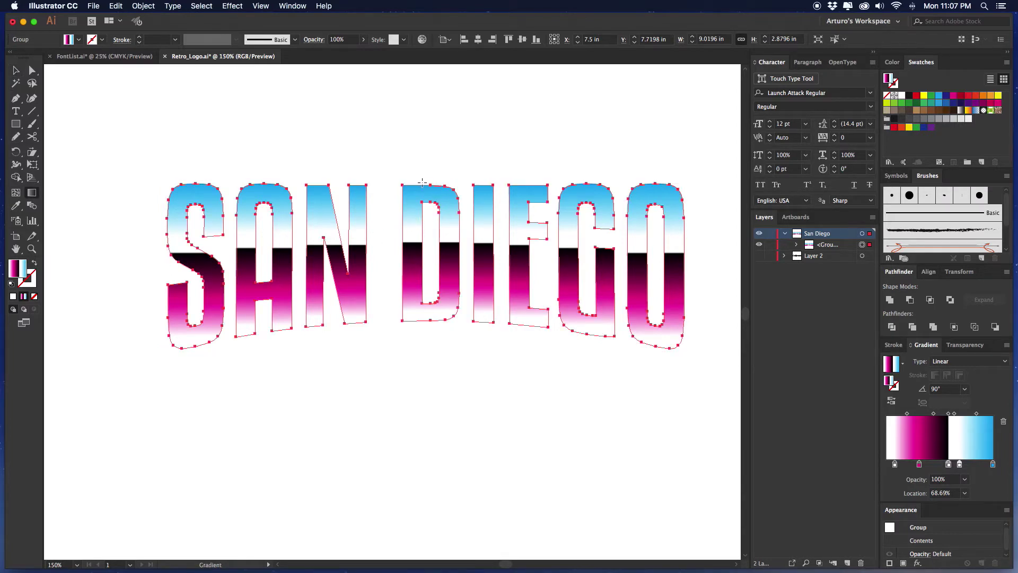
left_click_drag(423, 183, 423, 325)
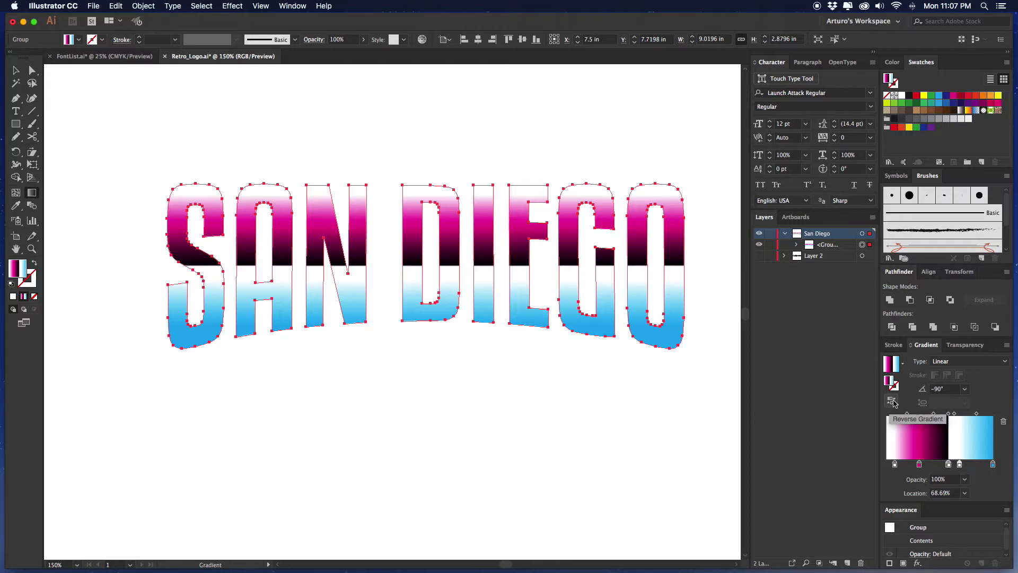
left_click(892, 402)
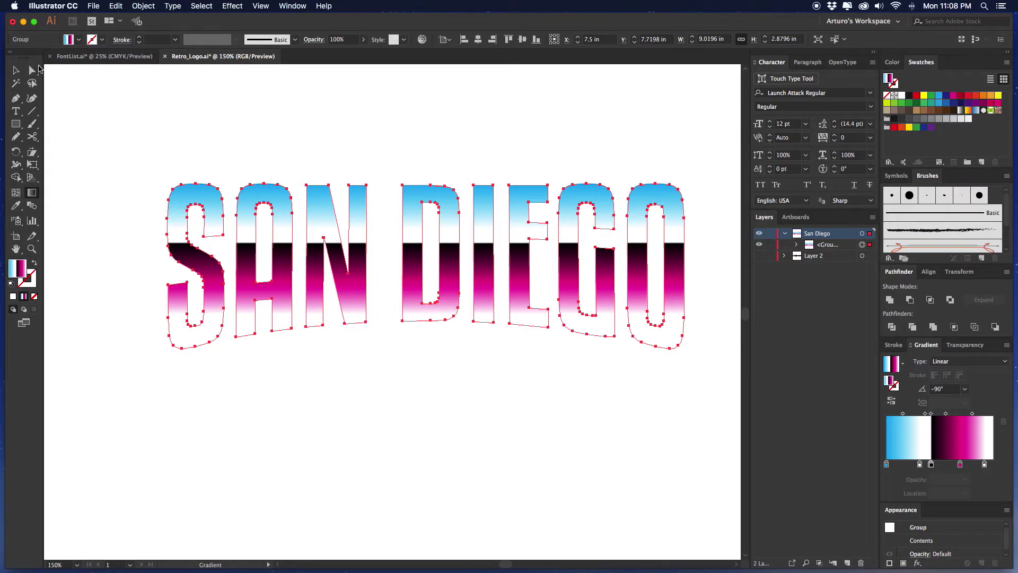
left_click(16, 69)
left_click(320, 119)
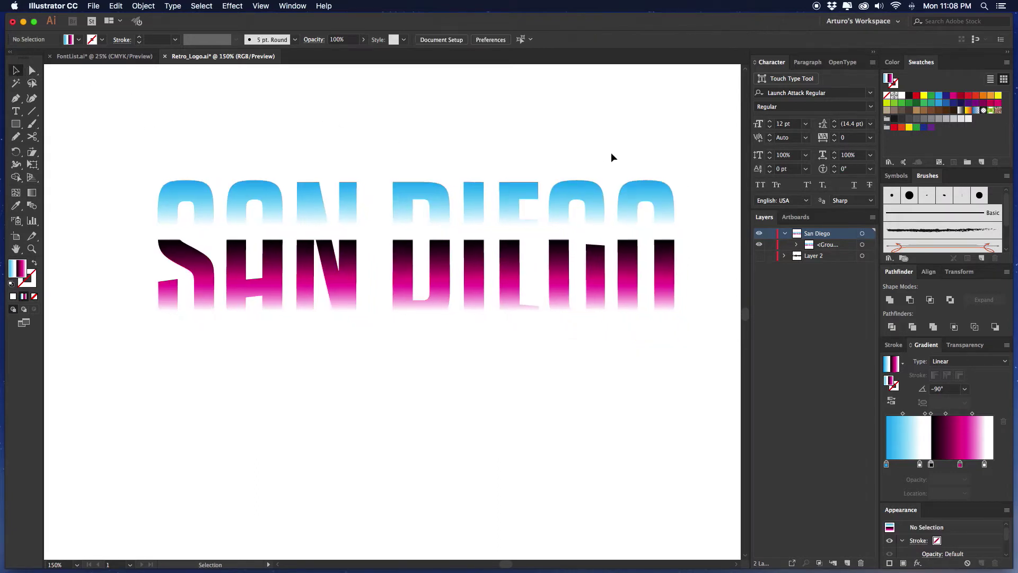
Duplicate the gradient SAN DIEGO group directly beneath the original and fill the lower copy with black.
left_click_drag(610, 129, 500, 241)
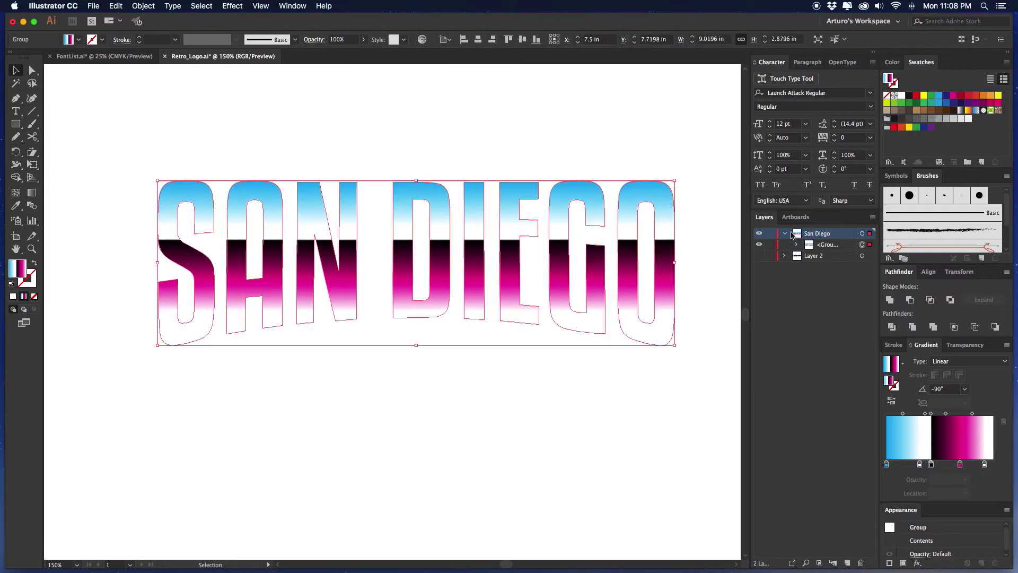
left_click(723, 205)
scroll(678, 172, "up", 5)
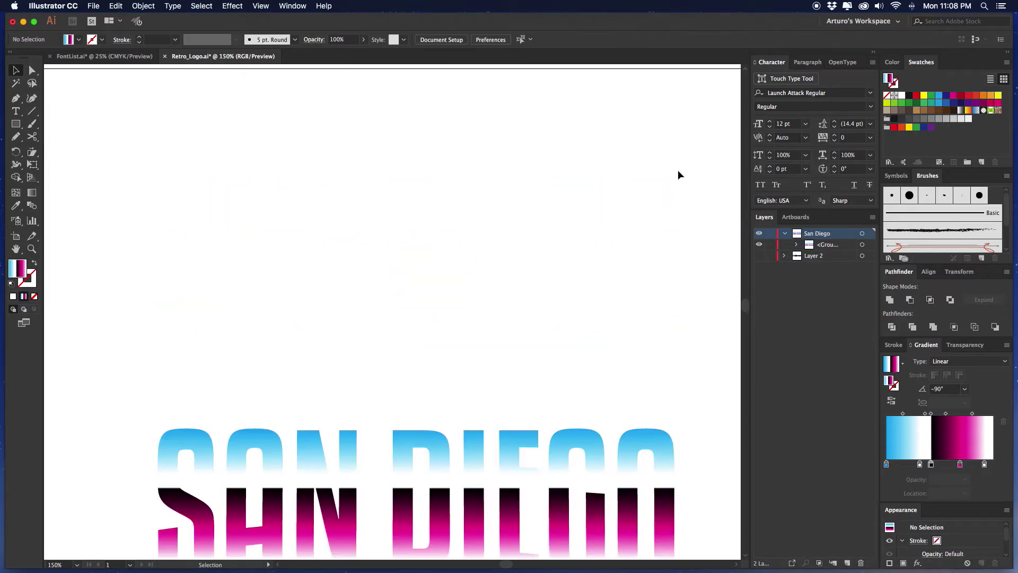
key("space")
left_click_drag(663, 387, 551, 289)
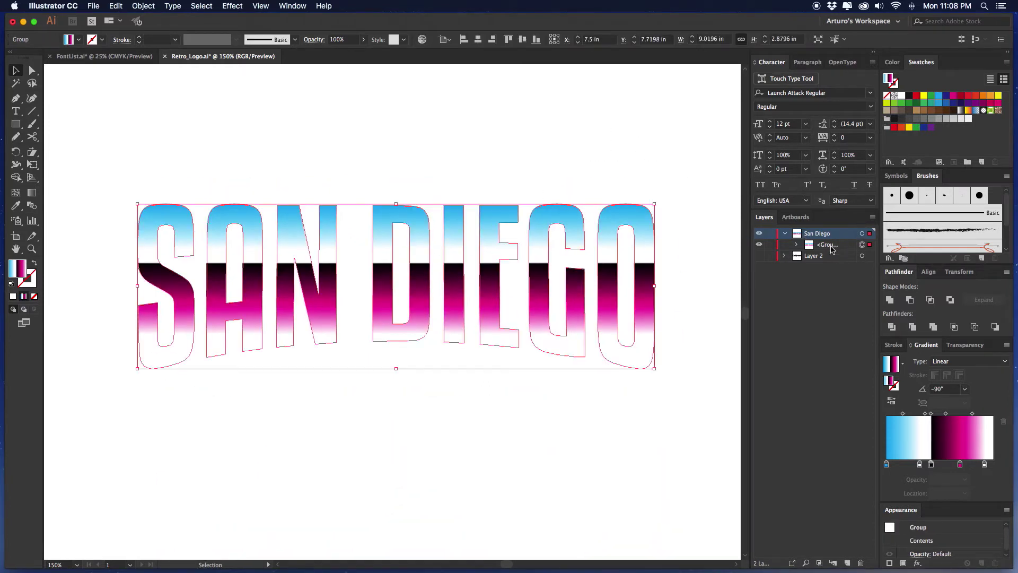
left_click(862, 256)
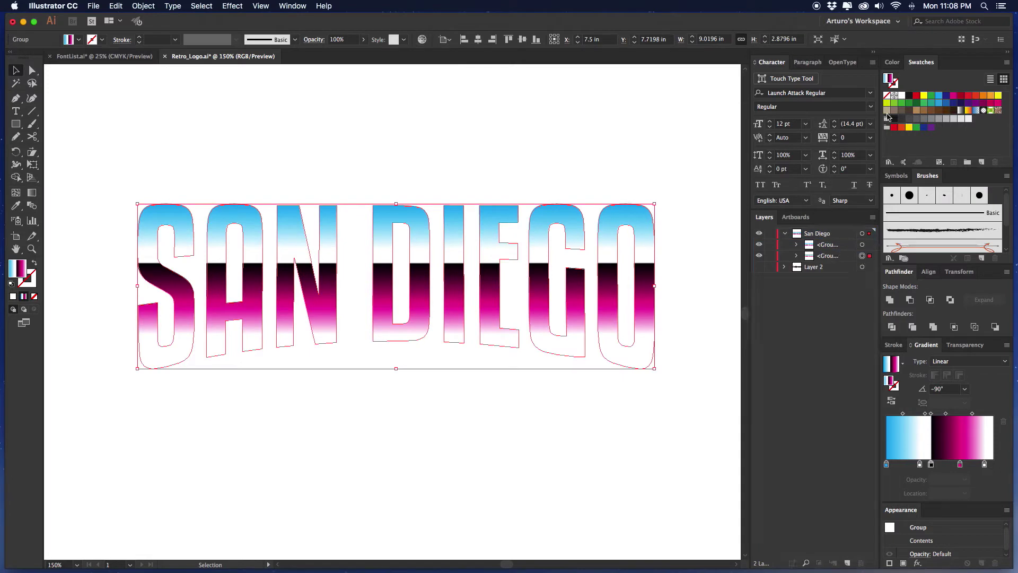
left_click(894, 95)
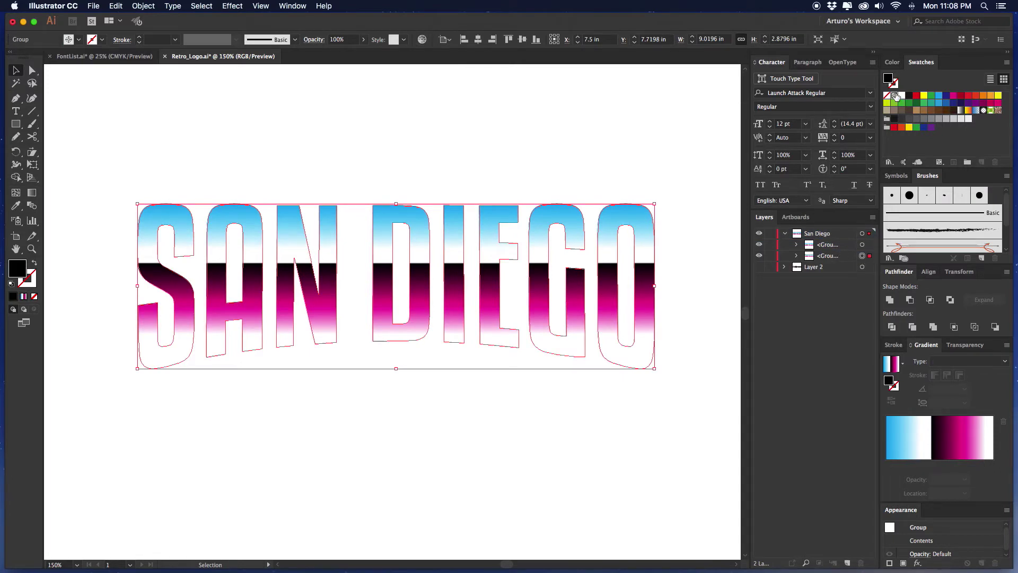
Add a black 10 pt stroke to the lower SAN DIEGO copy and deselect it.
left_click(895, 345)
left_click(910, 359)
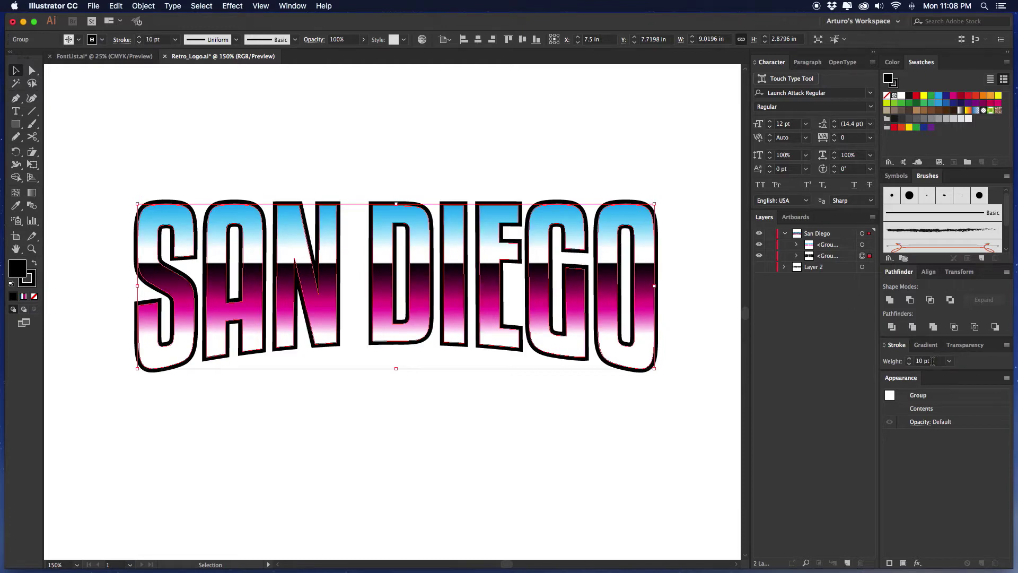
double_click(933, 361)
left_click(582, 162)
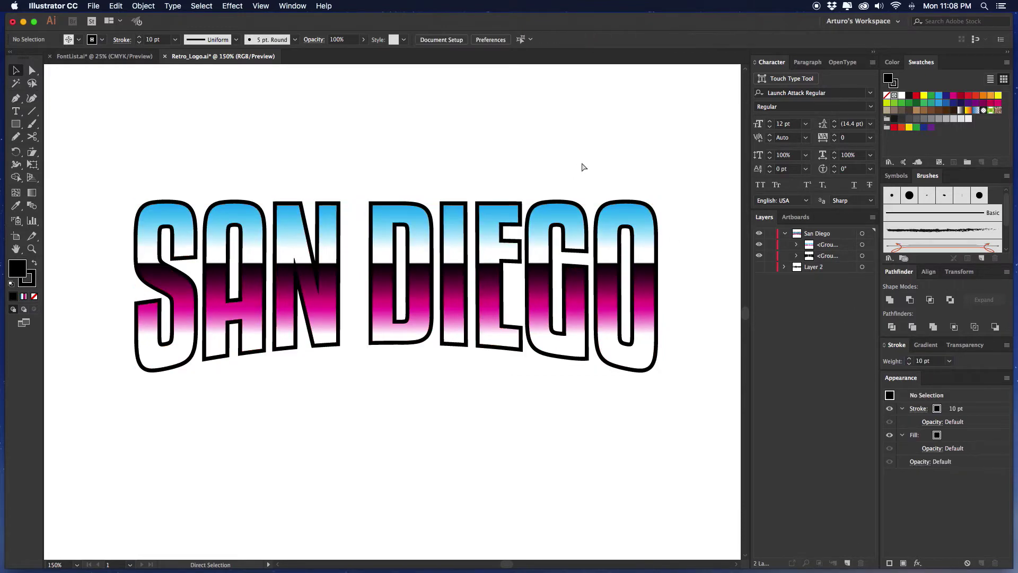
Reduce the stroke weight of the lower black SAN DIEGO copy to 8 pt.
key("v")
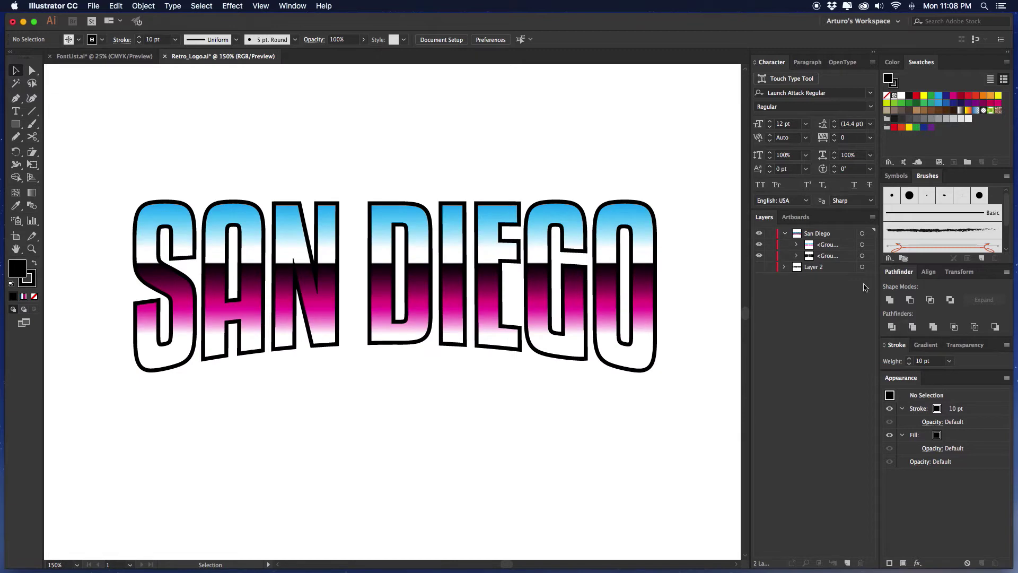
left_click(862, 256)
left_click(909, 364)
left_click(909, 364)
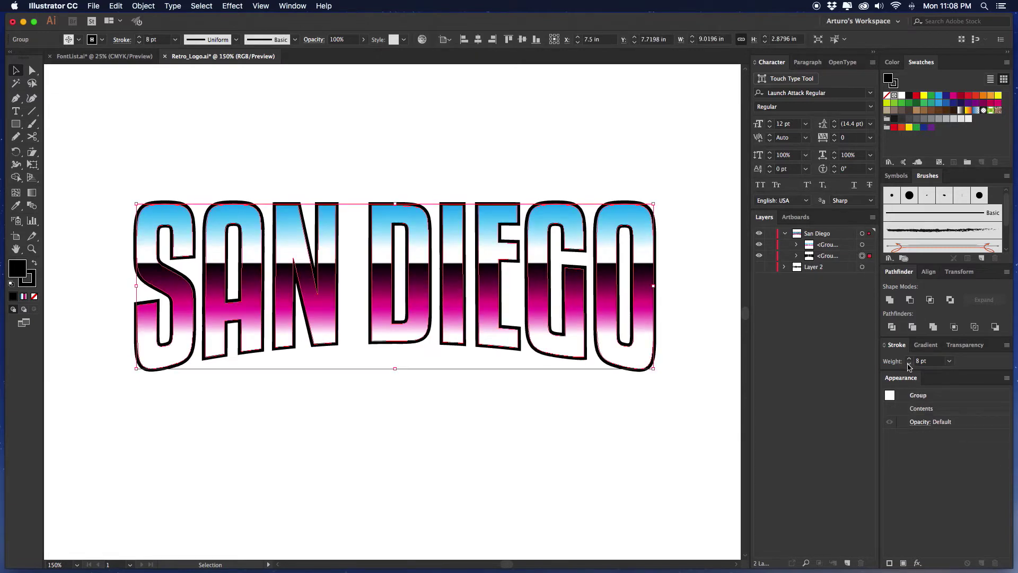
Set the stroke weight of the lower black SAN DIEGO copy to 7 pt.
left_click(909, 364)
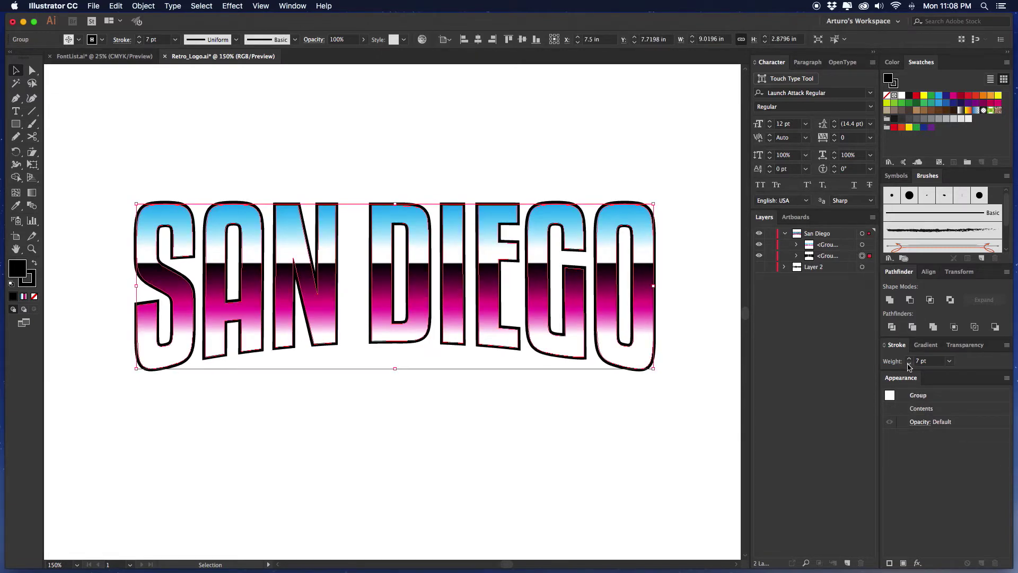
left_click(143, 6)
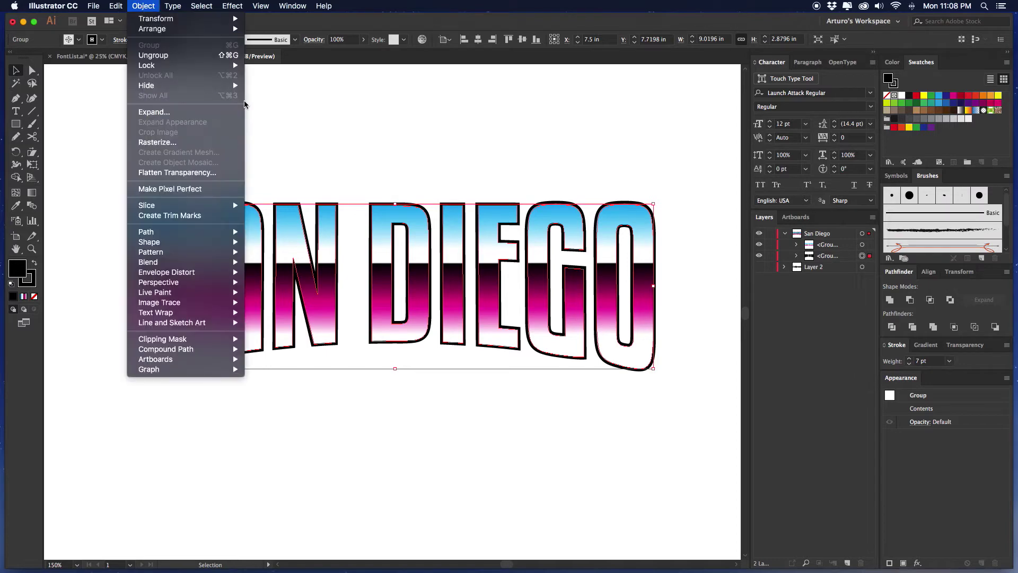
left_click(245, 104)
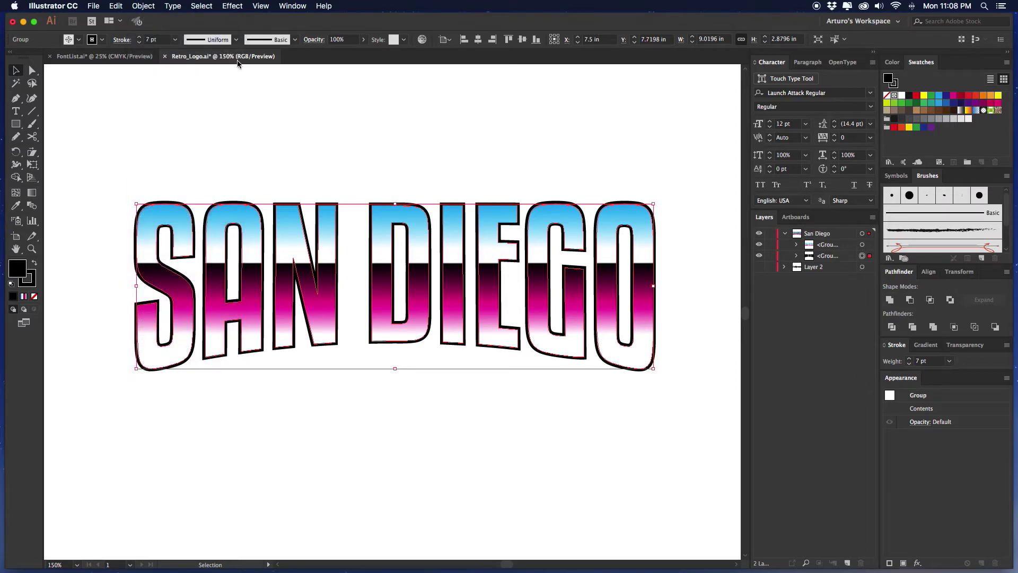
Expand the fill and stroke of the lower SAN DIEGO copy and unite the resulting shapes.
left_click(143, 6)
left_click(154, 111)
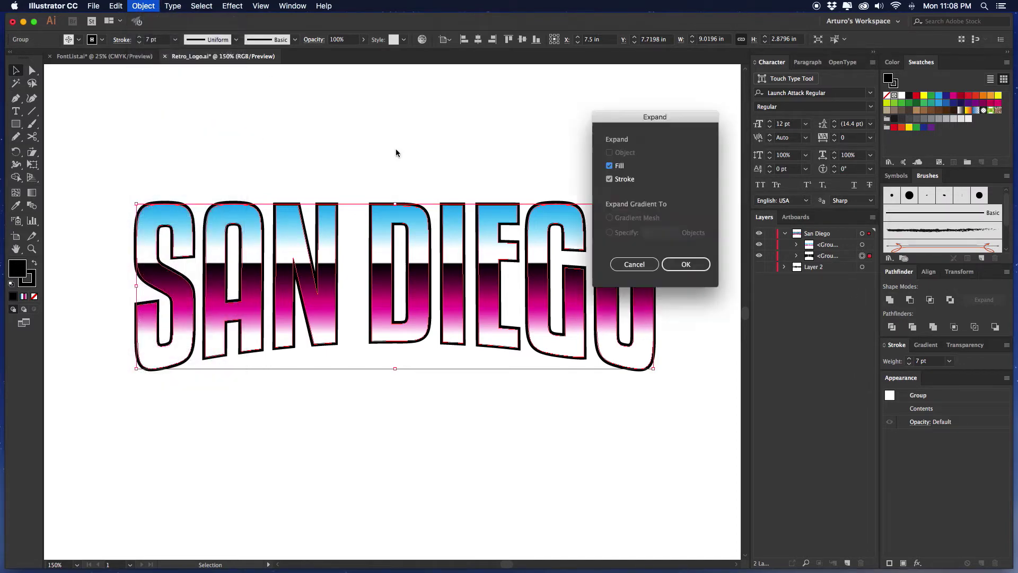
left_click(685, 264)
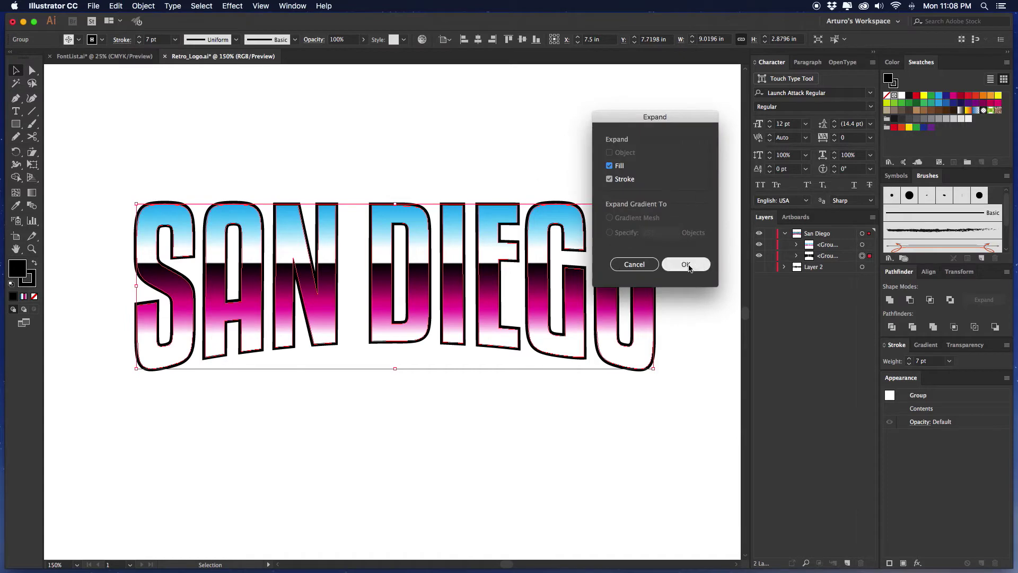
left_click(890, 300)
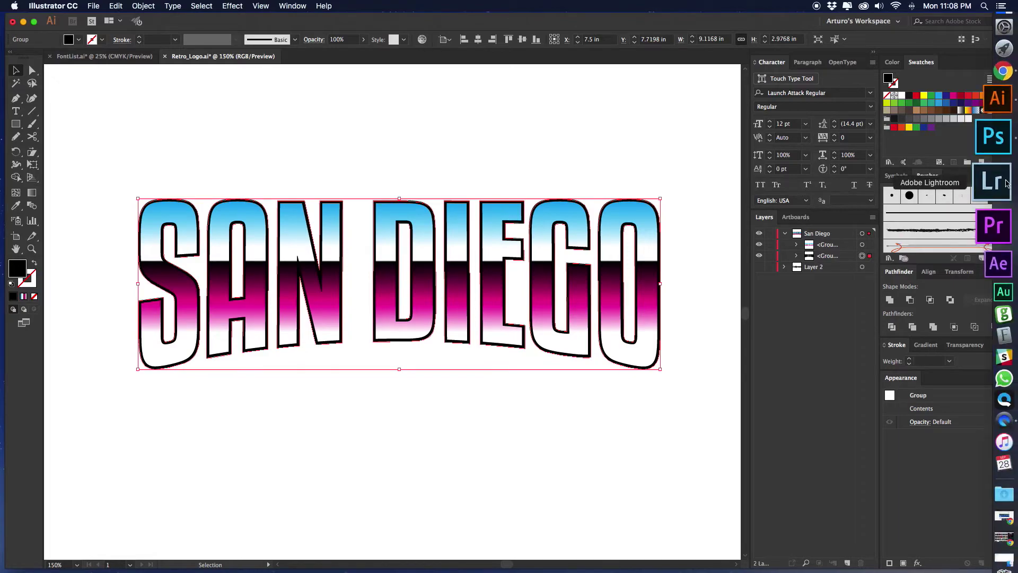
Switch to Photoshop and create a new white RGB document, 15 × 15 inches at 300 pixels/inch.
left_click(999, 162)
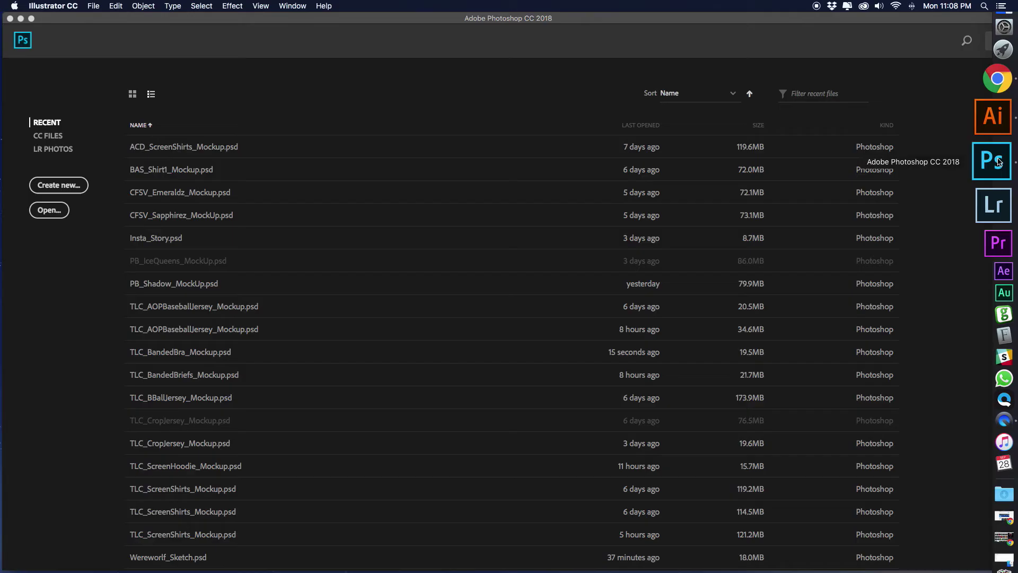
left_click(60, 187)
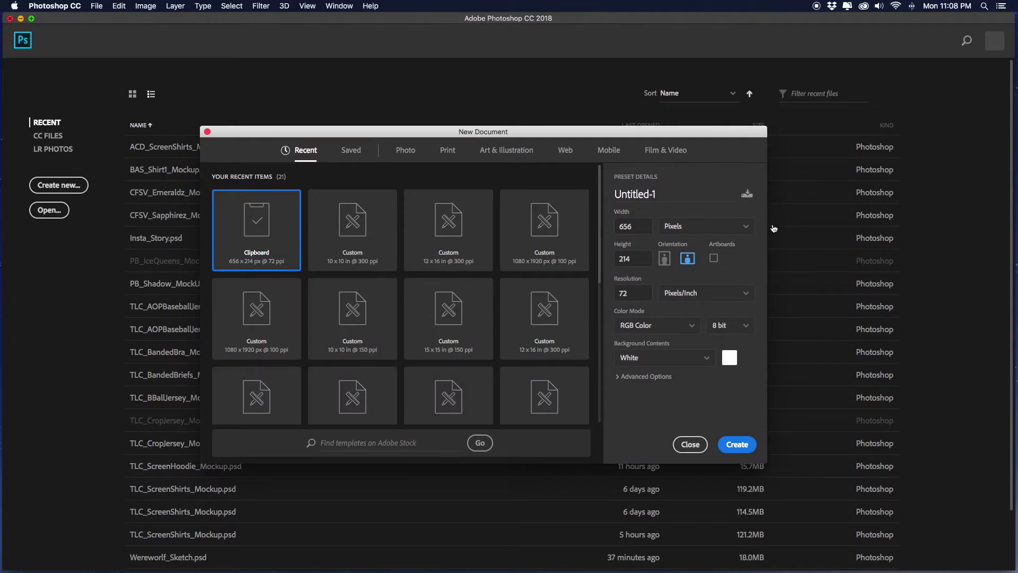
left_click(701, 228)
left_click(675, 262)
double_click(636, 226)
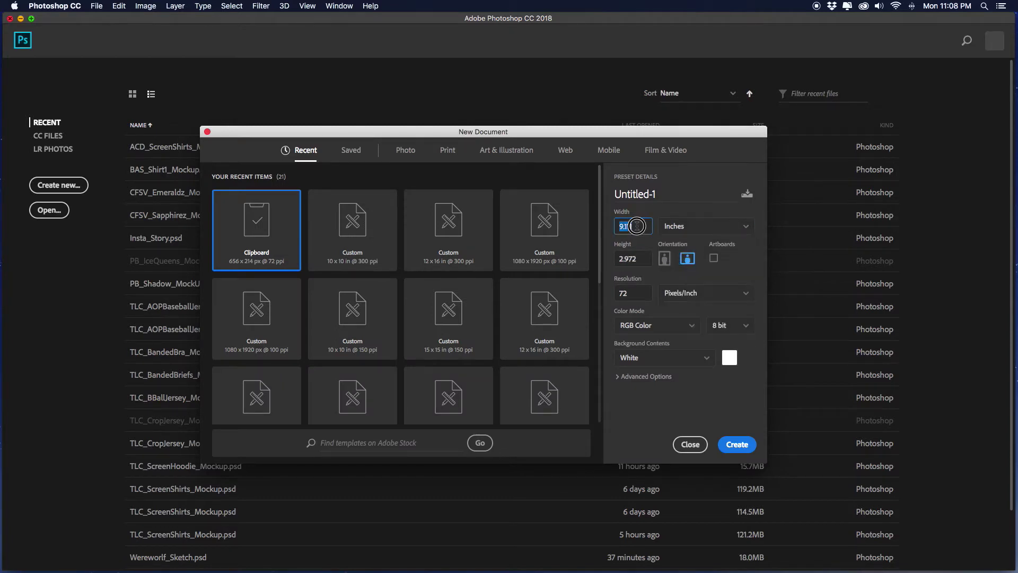
type("15")
key("Tab")
type("1")
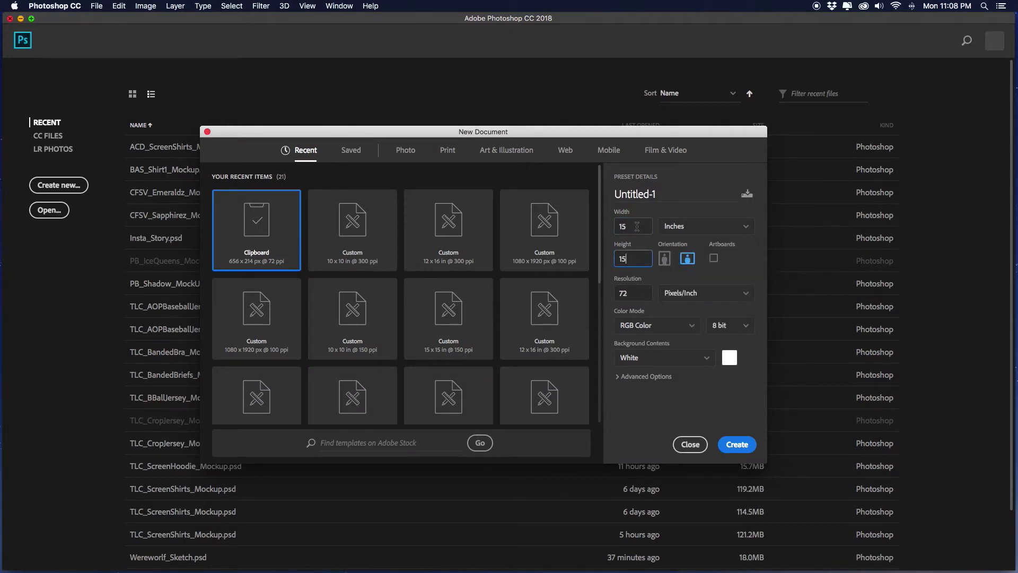
type("5")
key("Tab")
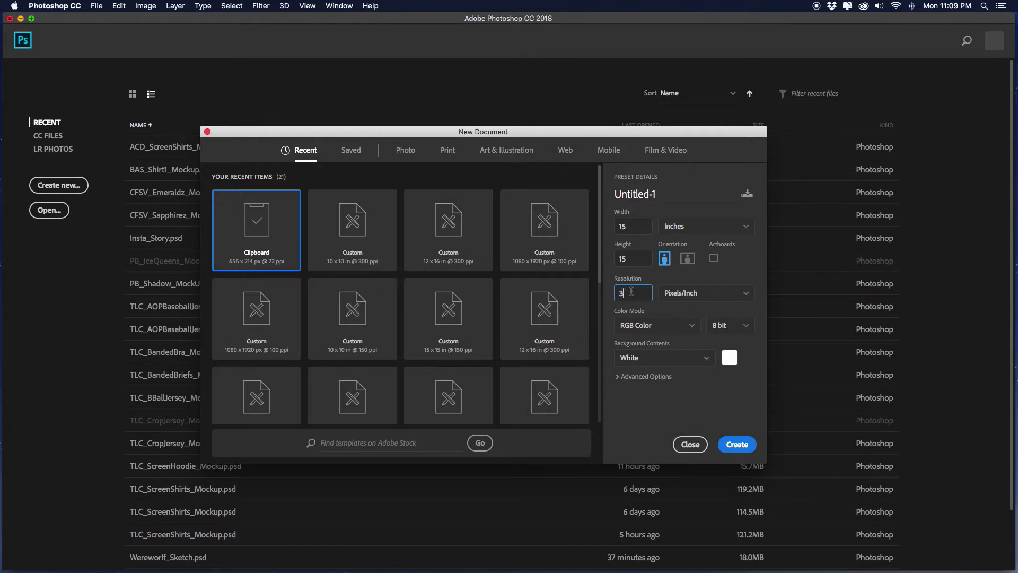
left_click(737, 444)
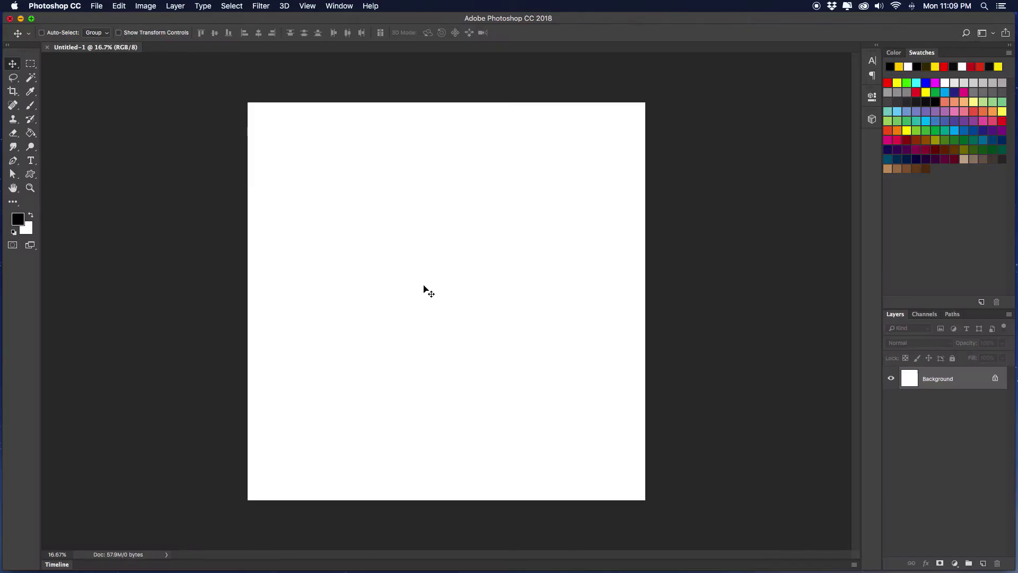
Paste the black SAN DIEGO lettering into the document as a Smart Object and commit its placement.
key("super+v")
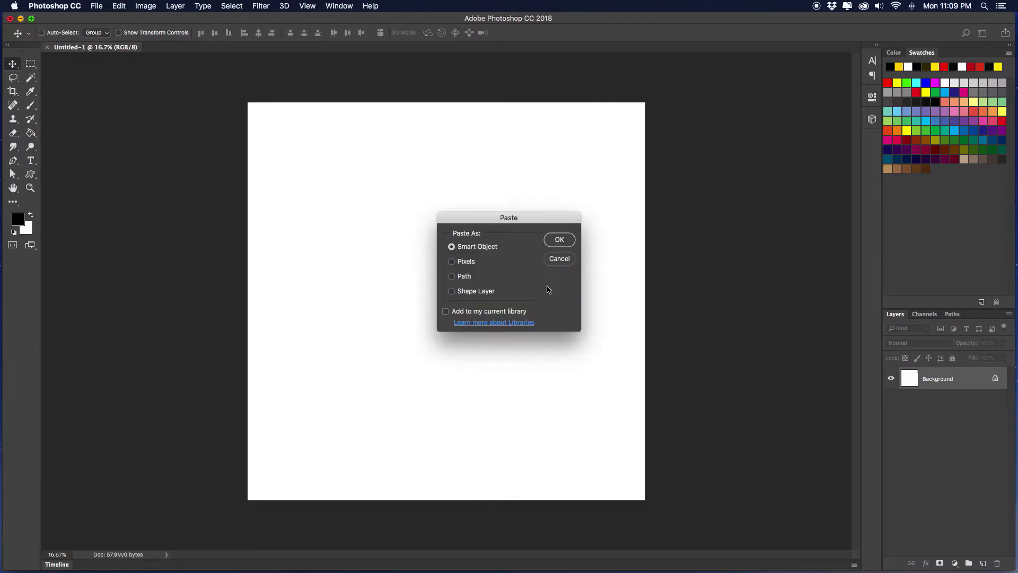
left_click(557, 240)
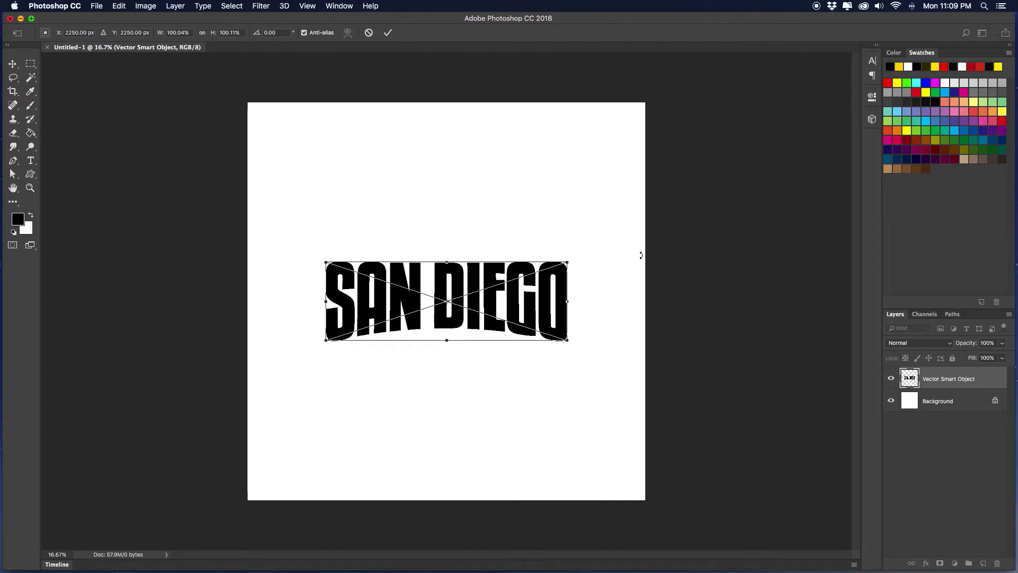
key("Return")
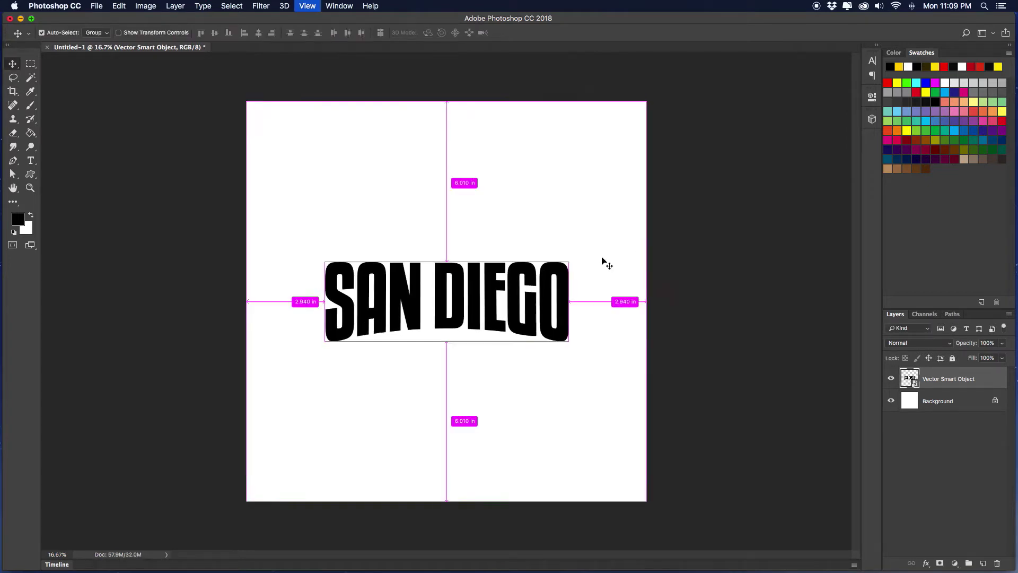
Add a Bevel & Emboss style to the SAN DIEGO layer and set its gloss contour to the straight linear one.
key("super+plus")
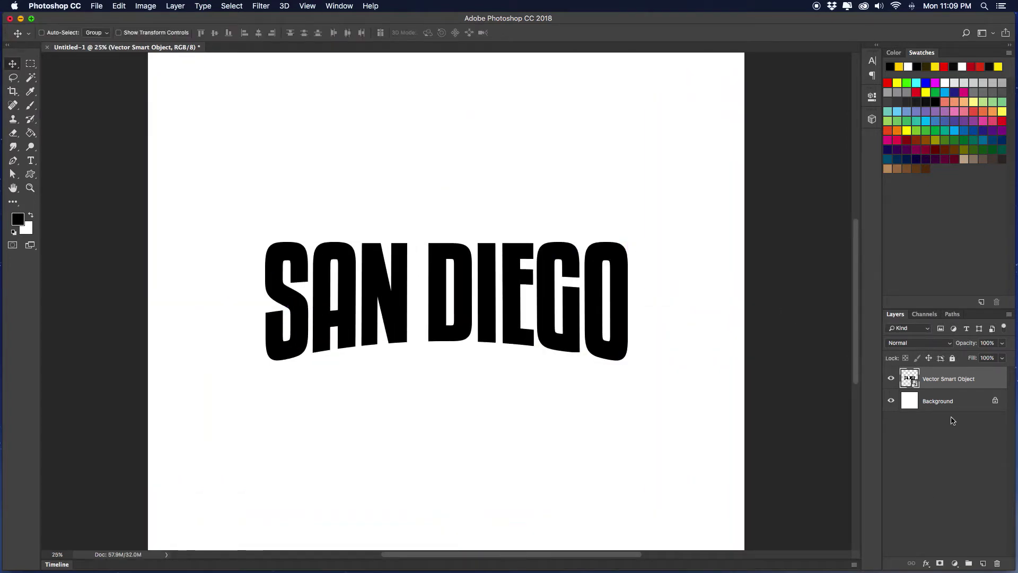
left_click(926, 563)
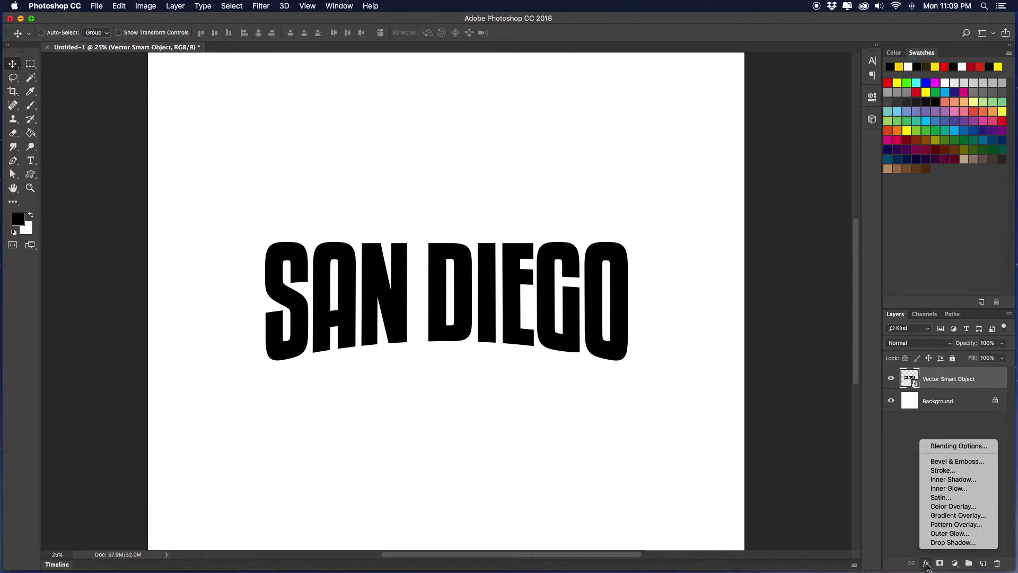
left_click(946, 461)
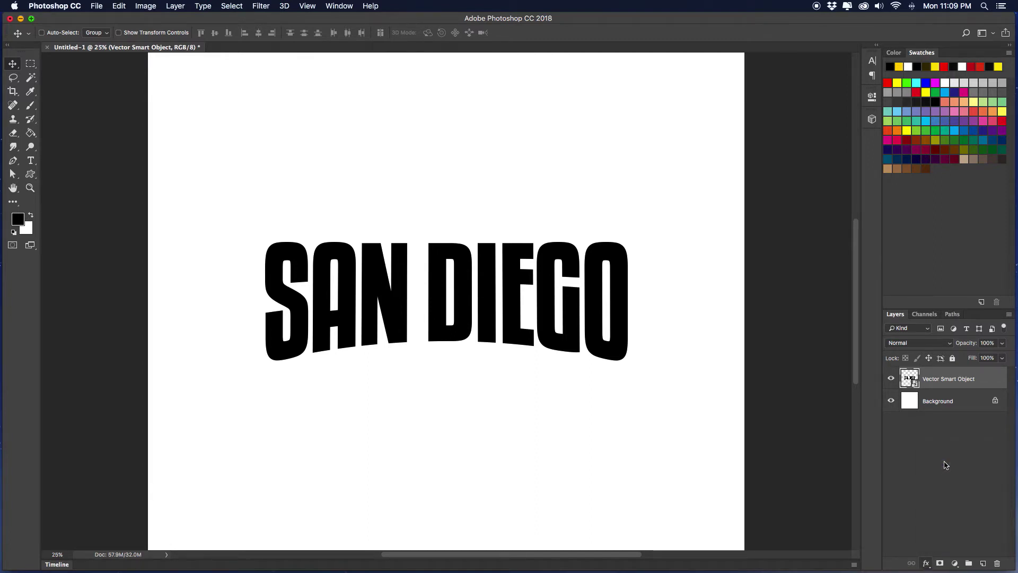
left_click(780, 201)
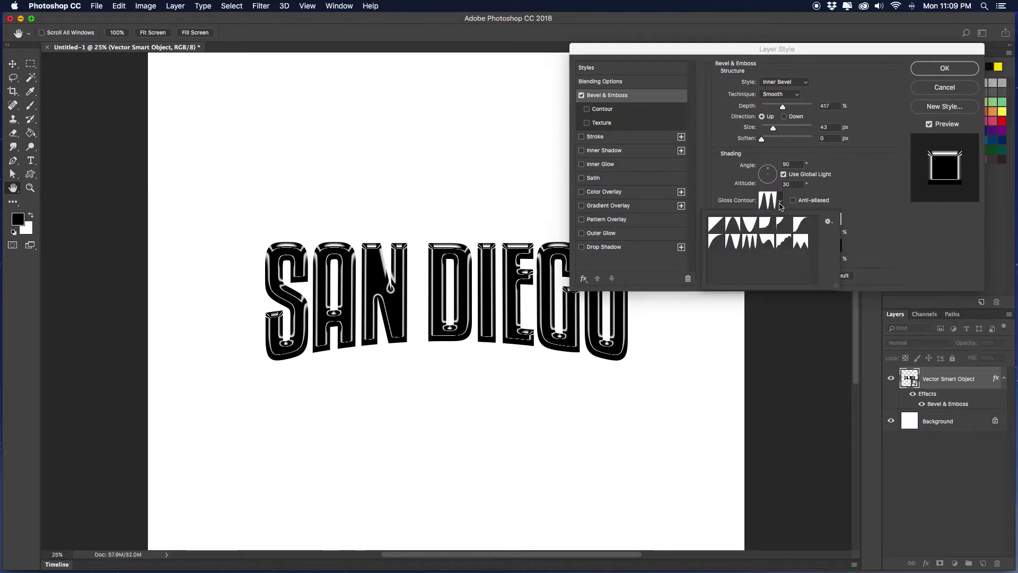
left_click(716, 225)
left_click(844, 204)
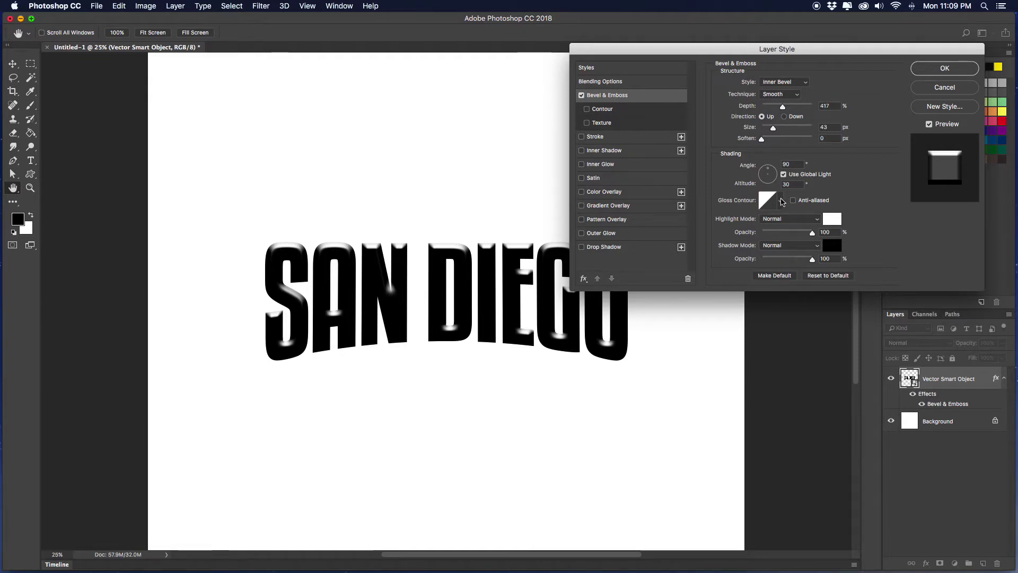
Change the bevel's gloss contour to the multi-peaked ring shape for a chrome look.
left_click(781, 202)
left_click(781, 200)
left_click(780, 202)
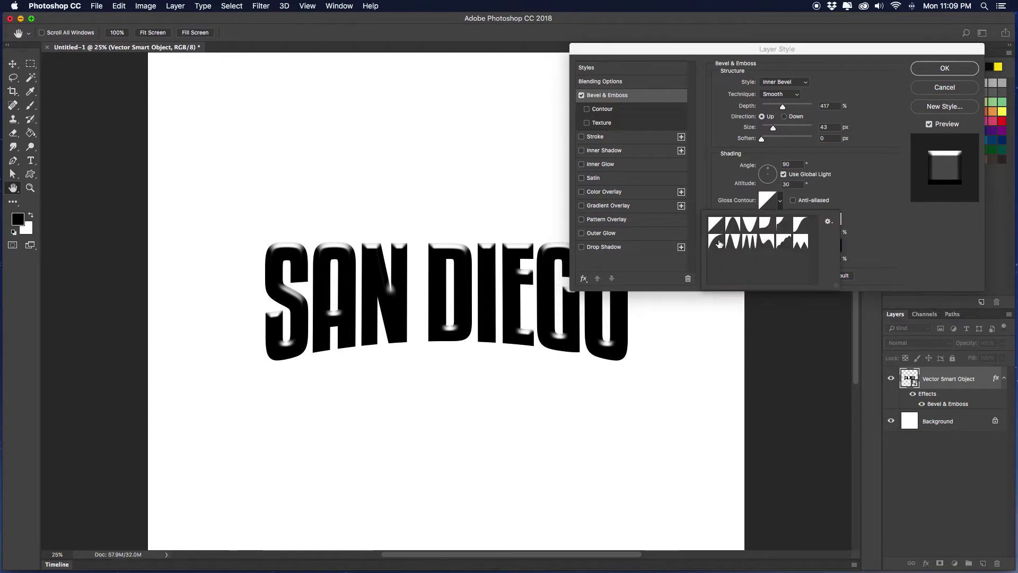
left_click(750, 242)
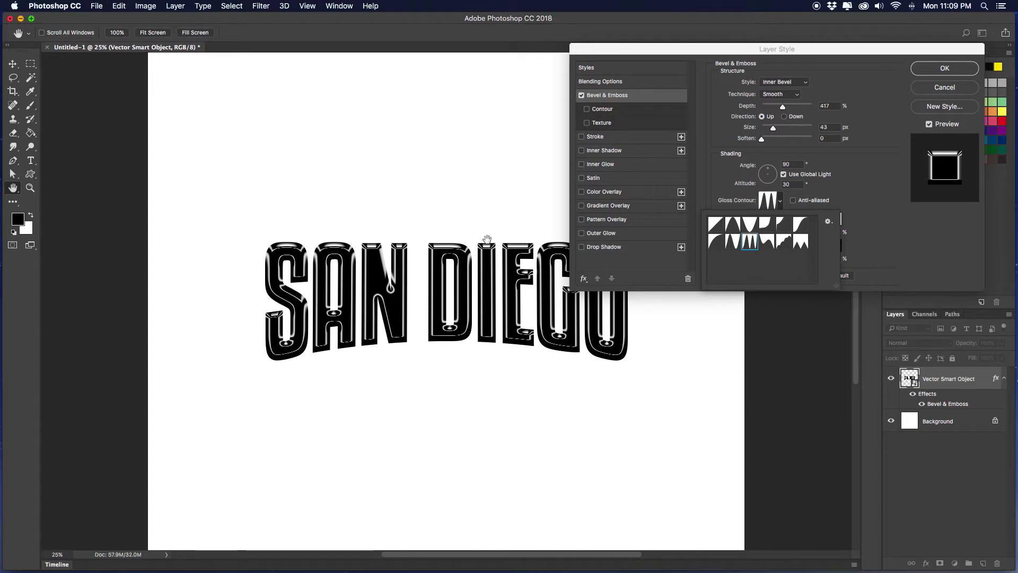
left_click(881, 189)
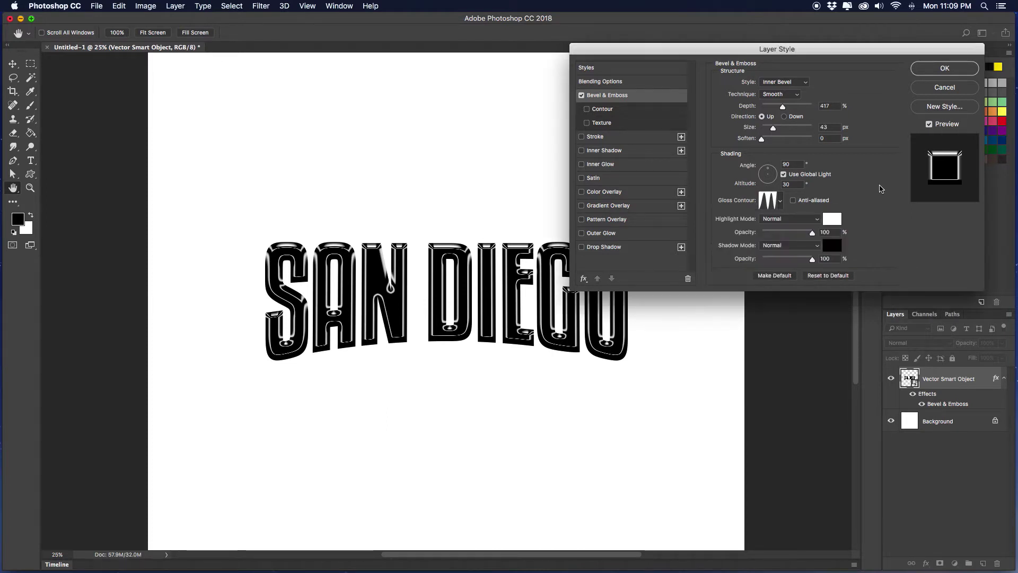
Use Normal for the bevel's highlight and shadow modes, with both opacities at 100%.
left_click_drag(812, 234, 814, 258)
left_click(795, 223)
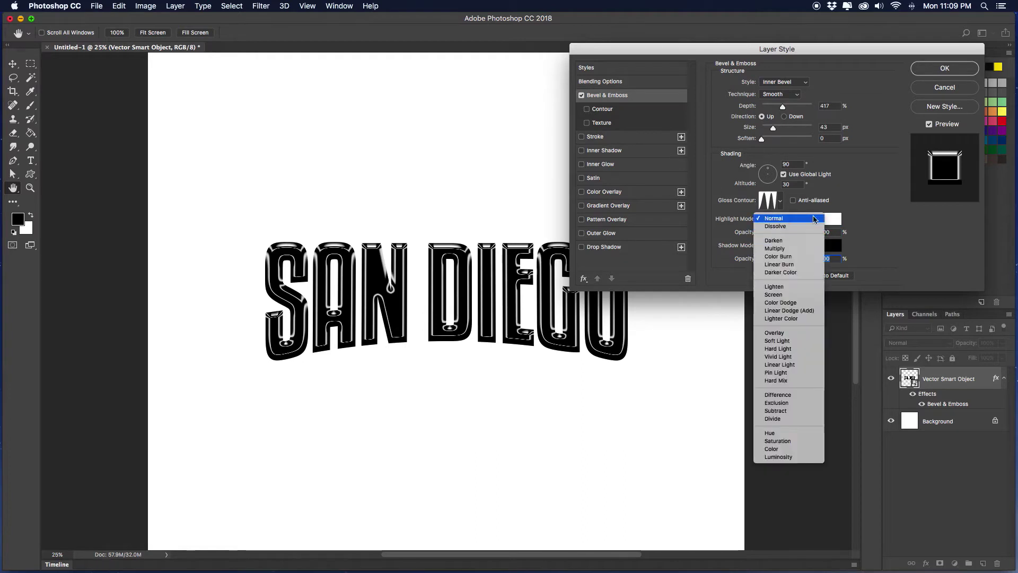
left_click(780, 220)
left_click(776, 247)
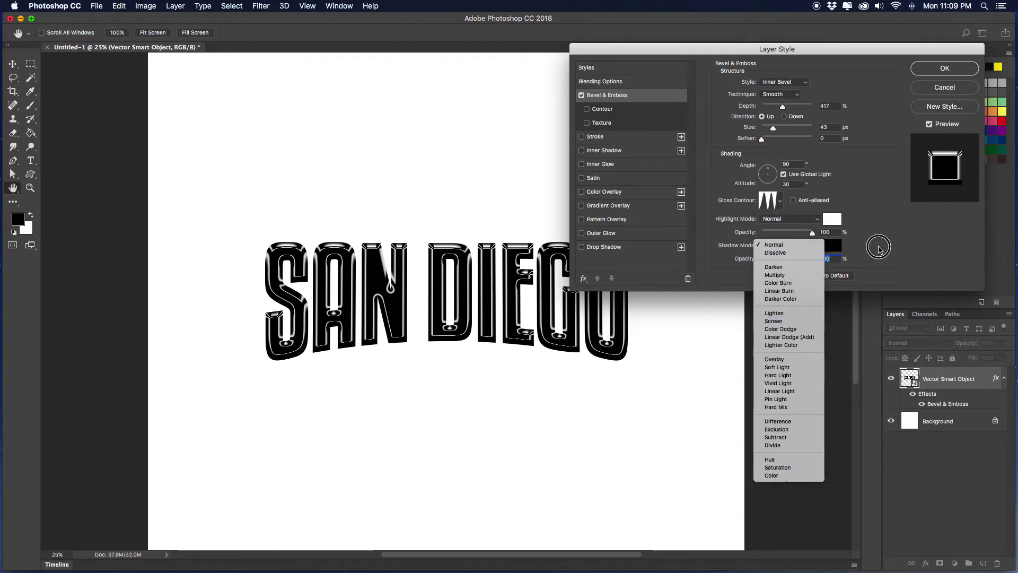
left_click(878, 247)
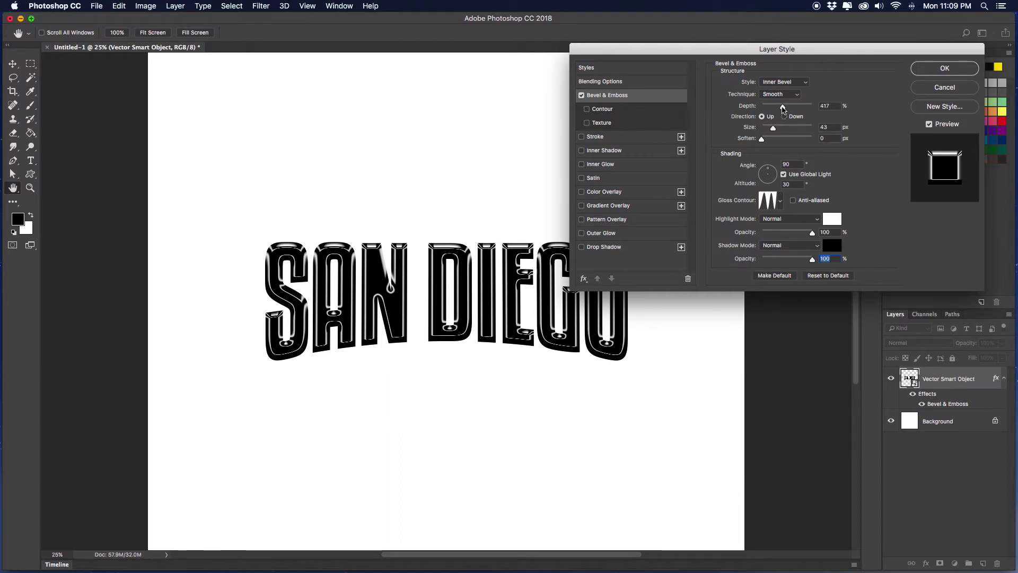
Adjust the bevel to a depth of 459%, a size of 46 px, a shading angle of 130° and an altitude of 42°.
left_click_drag(783, 109, 773, 130)
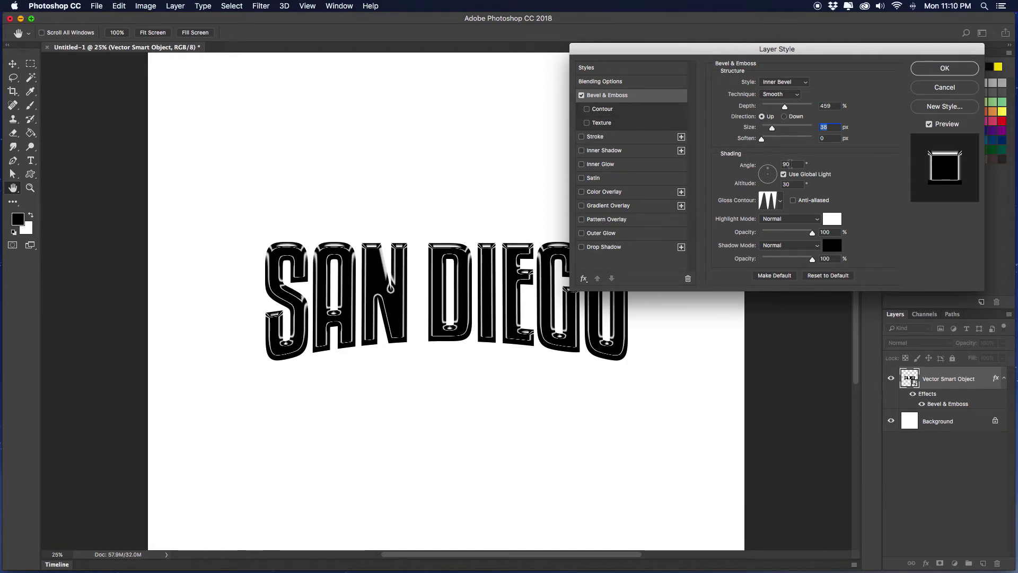
left_click_drag(770, 173, 762, 168)
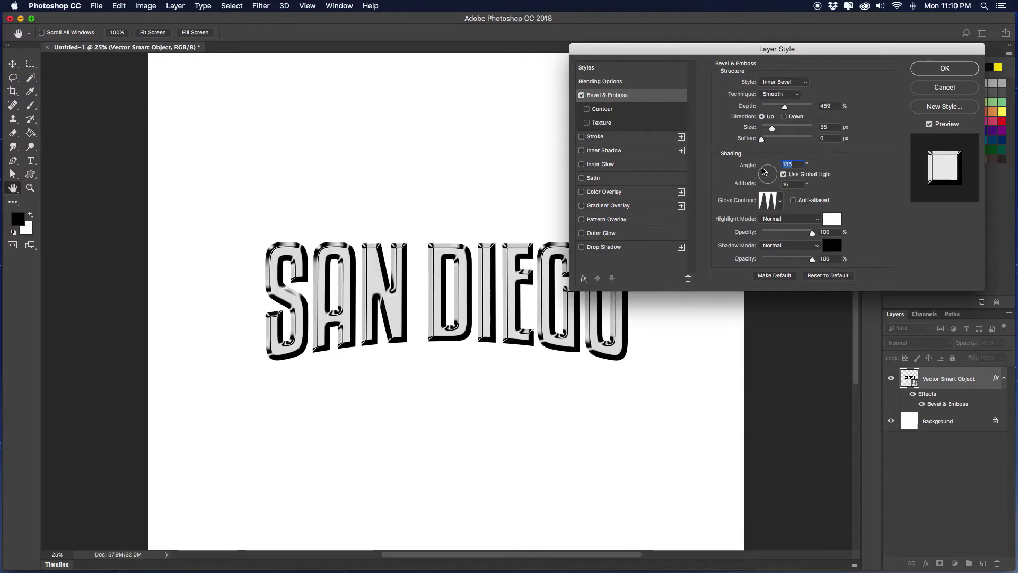
left_click_drag(773, 129, 775, 131)
left_click(764, 171)
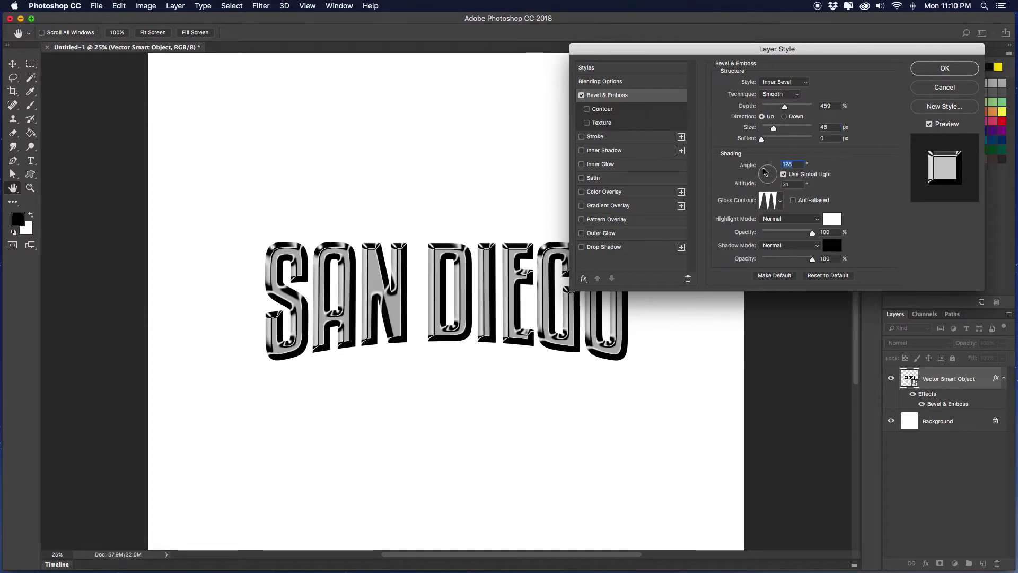
left_click_drag(765, 172, 765, 172)
left_click_drag(766, 173, 767, 173)
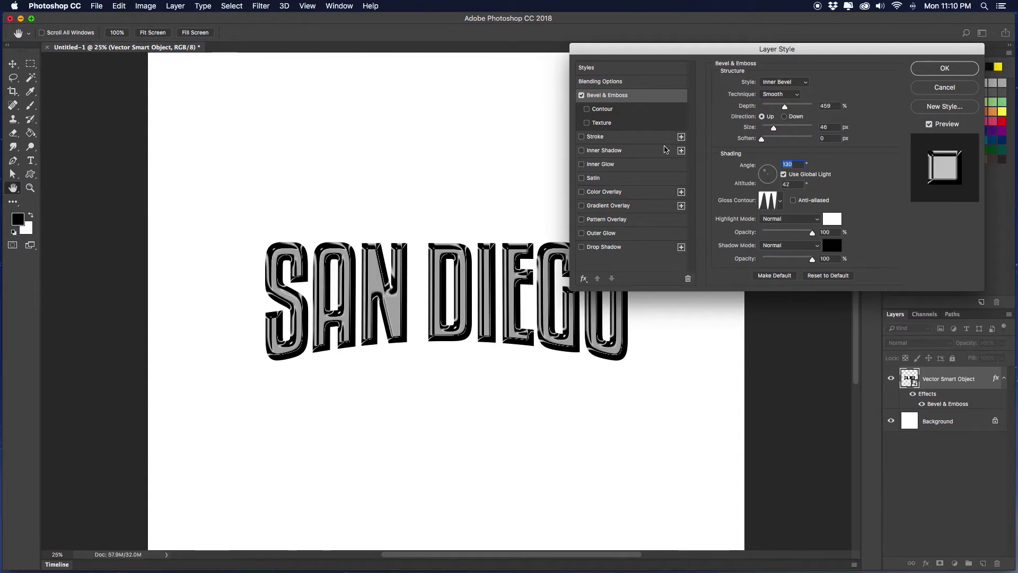
Add a white (#ffffff) Color Overlay to the beveled SAN DIEGO lettering, apply the layer style and flatten the image.
left_click(615, 192)
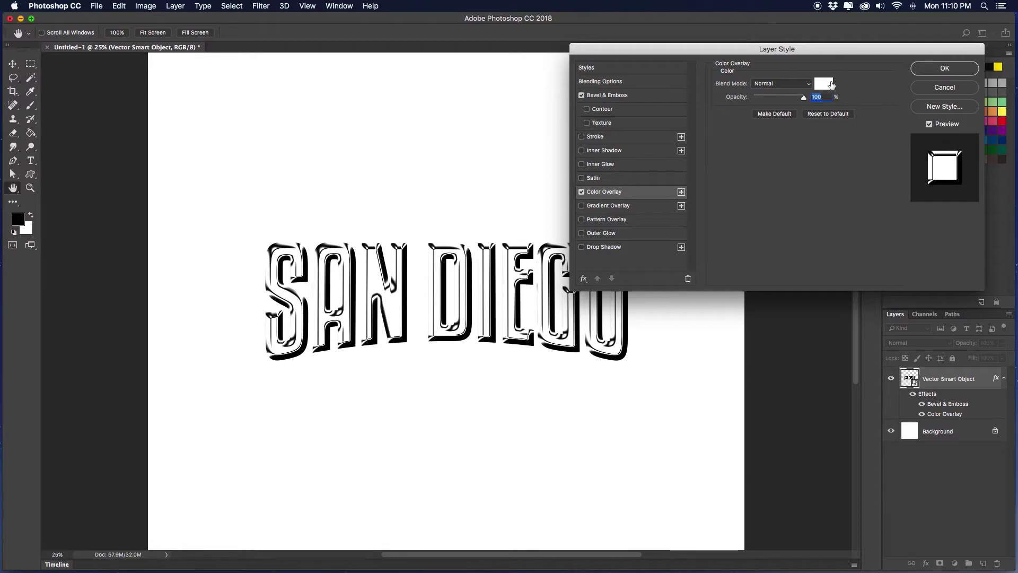
left_click(621, 98)
left_click(625, 193)
left_click(821, 88)
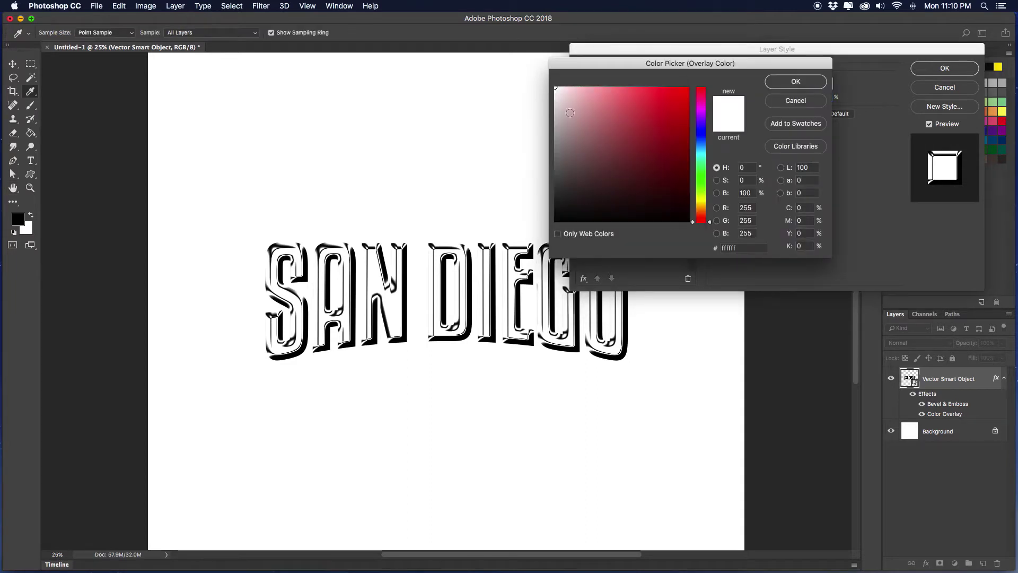
left_click(795, 83)
left_click(939, 71)
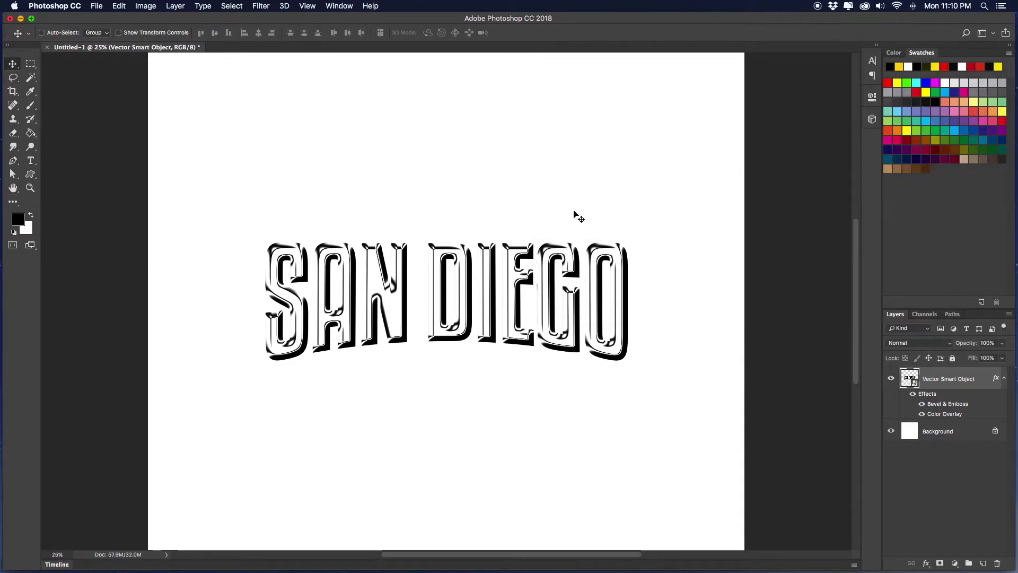
left_click(175, 6)
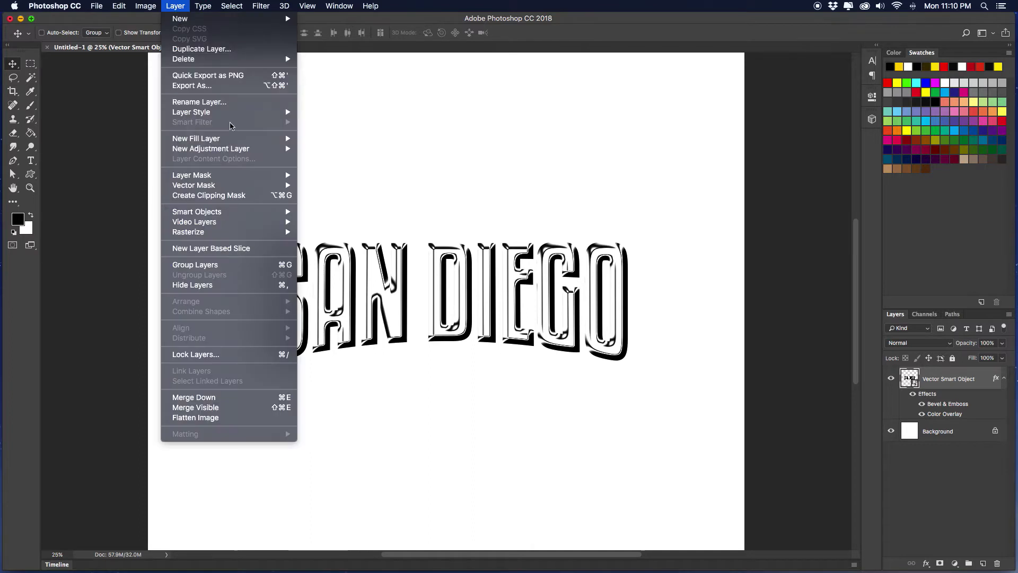
left_click(200, 418)
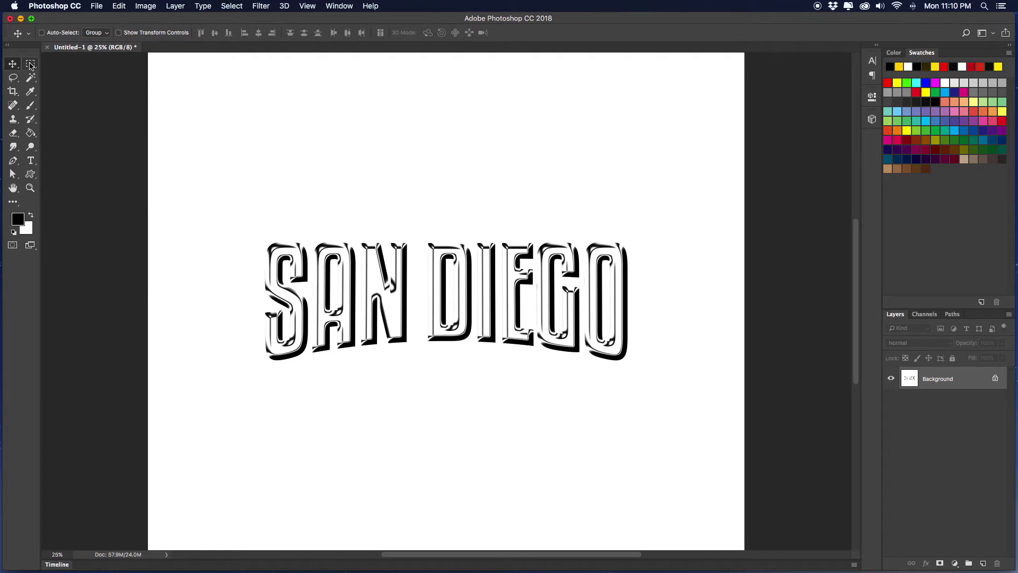
Marquee-select the area around the beveled SAN DIEGO lettering and copy it.
left_click(30, 64)
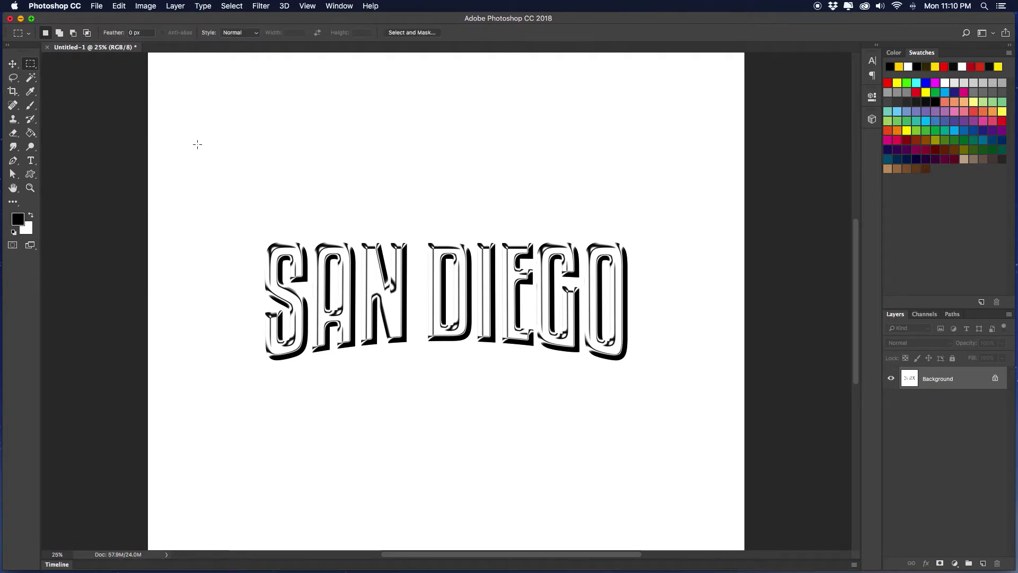
left_click_drag(222, 205, 671, 403)
key("super+c")
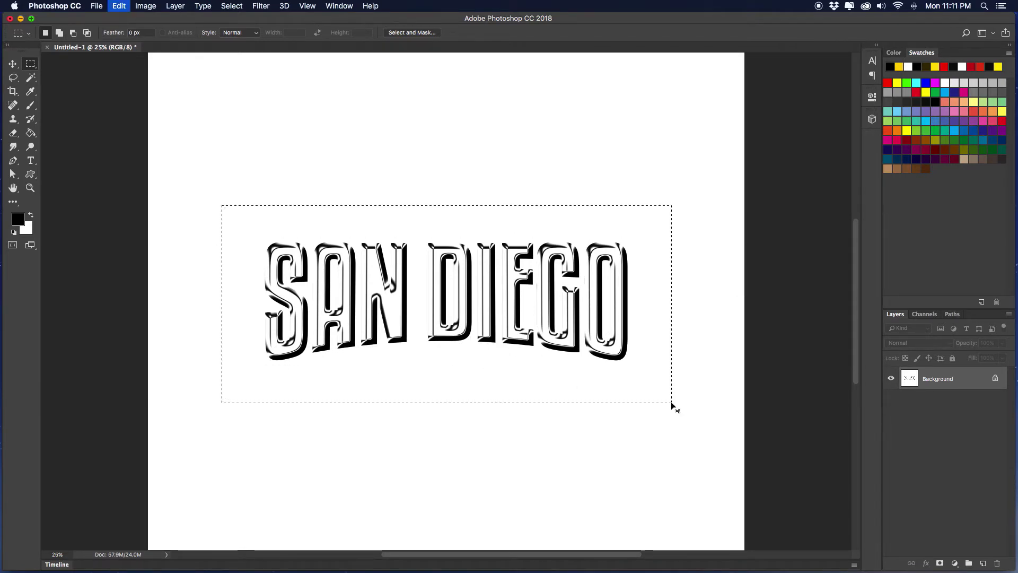
Switch to Illustrator and paste the beveled lettering image into the Retro_Logo.ai document.
key("ctrl+Up")
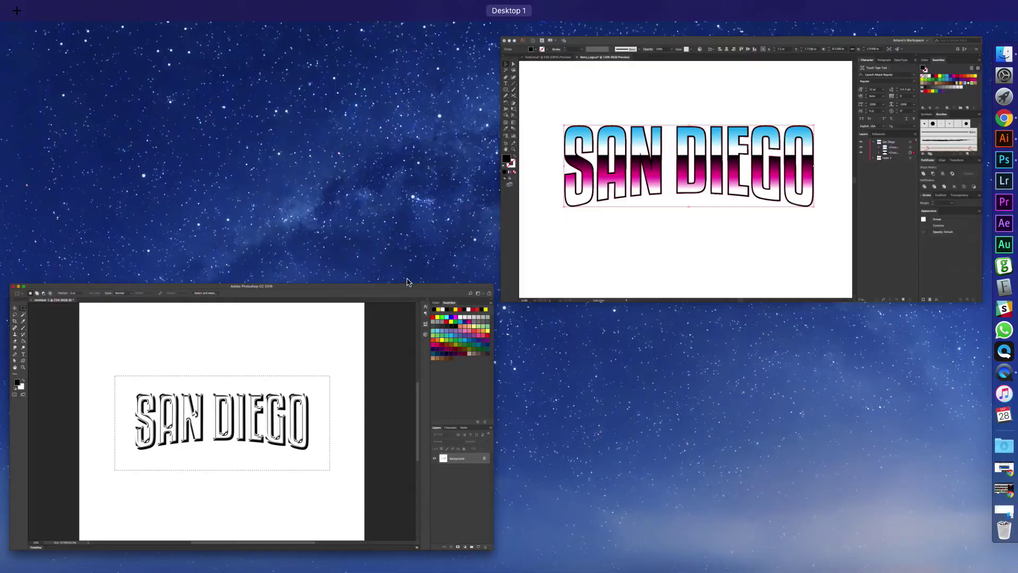
left_click(609, 230)
left_click(261, 131)
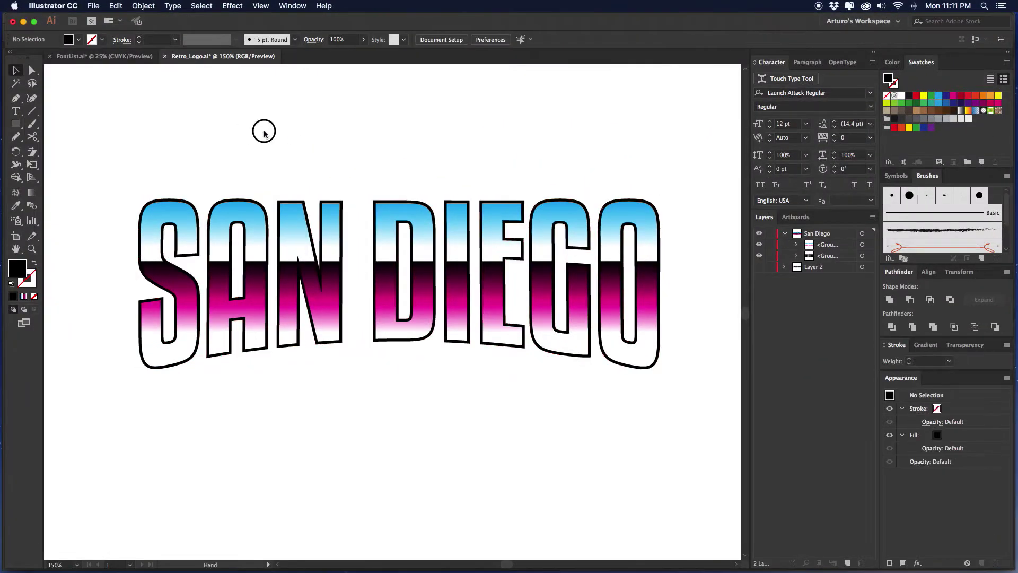
left_click_drag(262, 130, 501, 257)
key("a")
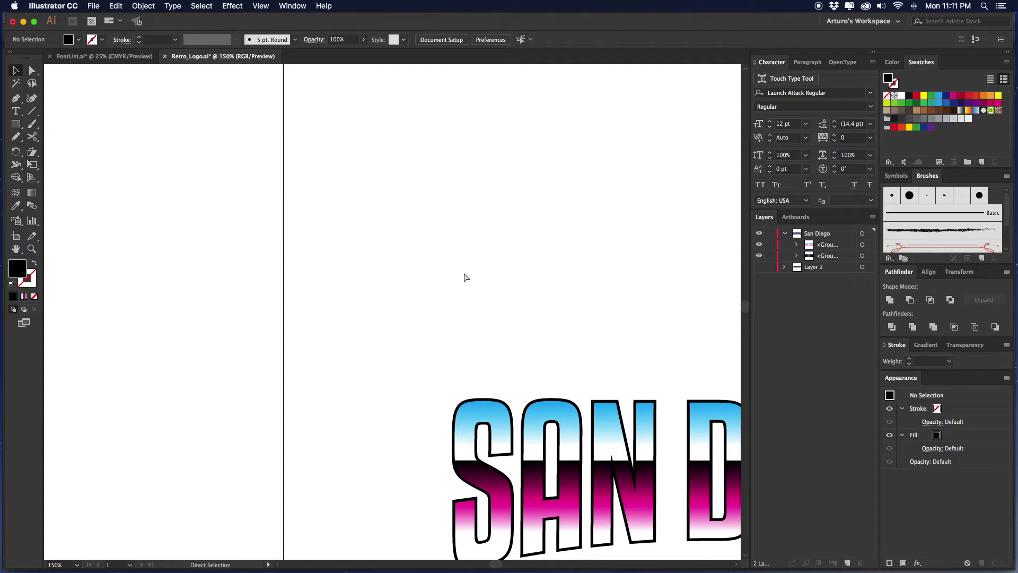
key("super+v")
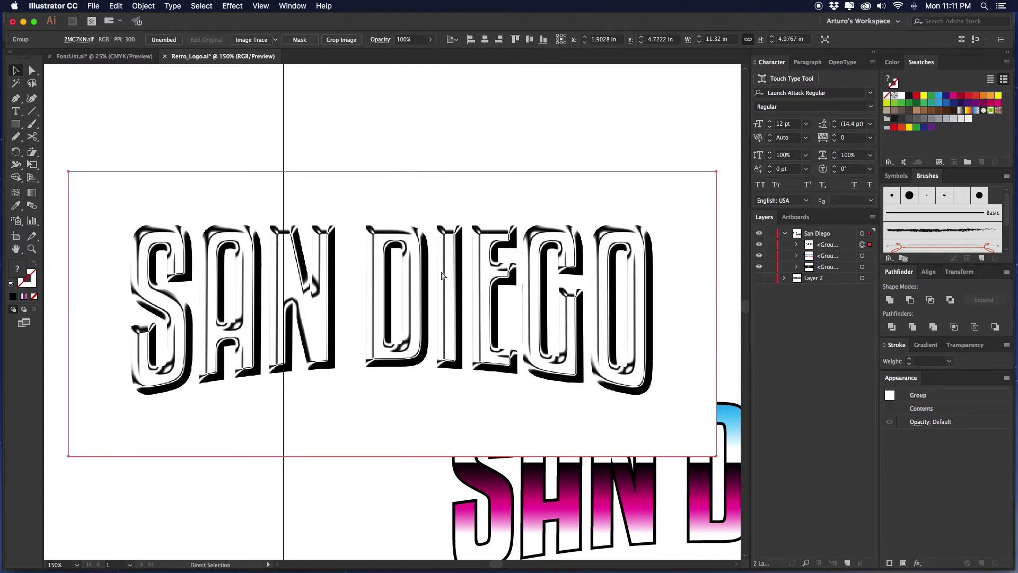
Move the pasted beveled lettering image off the artboard, beyond its upper-left corner.
key("super+minus")
key("super+minus")
left_click_drag(446, 276, 313, 188)
left_click_drag(297, 195, 464, 180)
key("super+plus")
left_click_drag(476, 258, 488, 257)
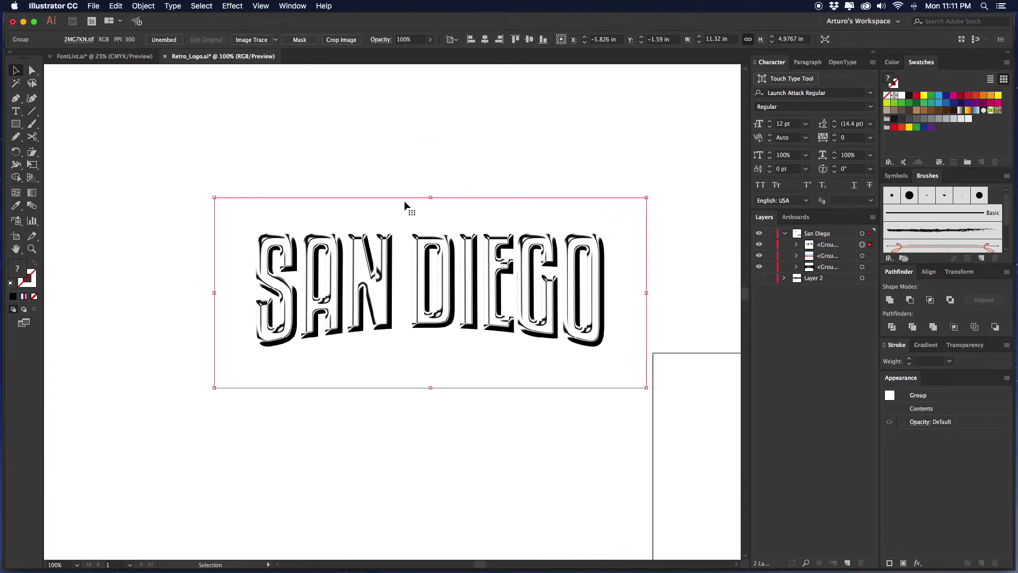
Run Image Trace on the pasted beveled lettering and accept tracing the large image.
left_click(325, 161)
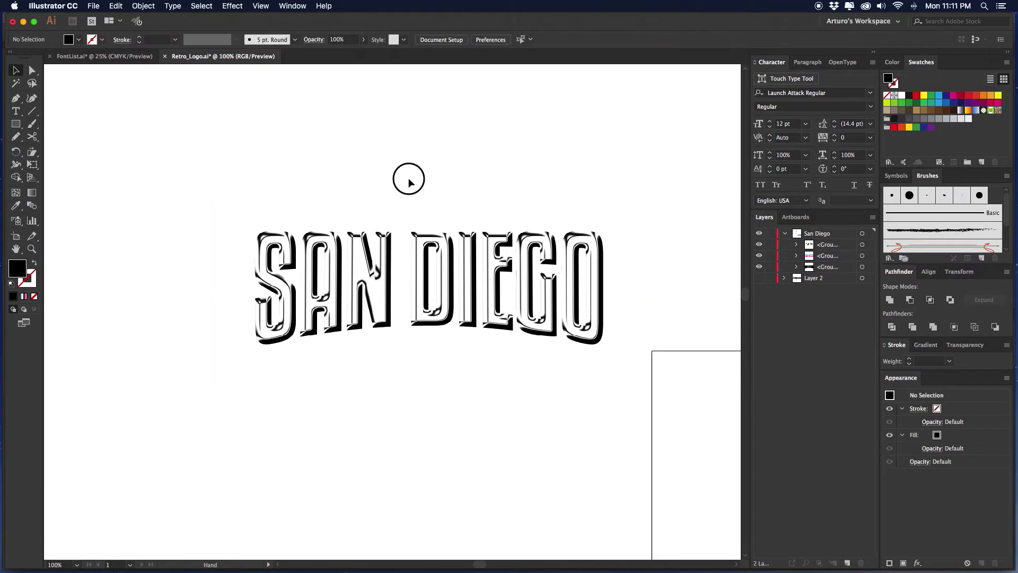
left_click(414, 225)
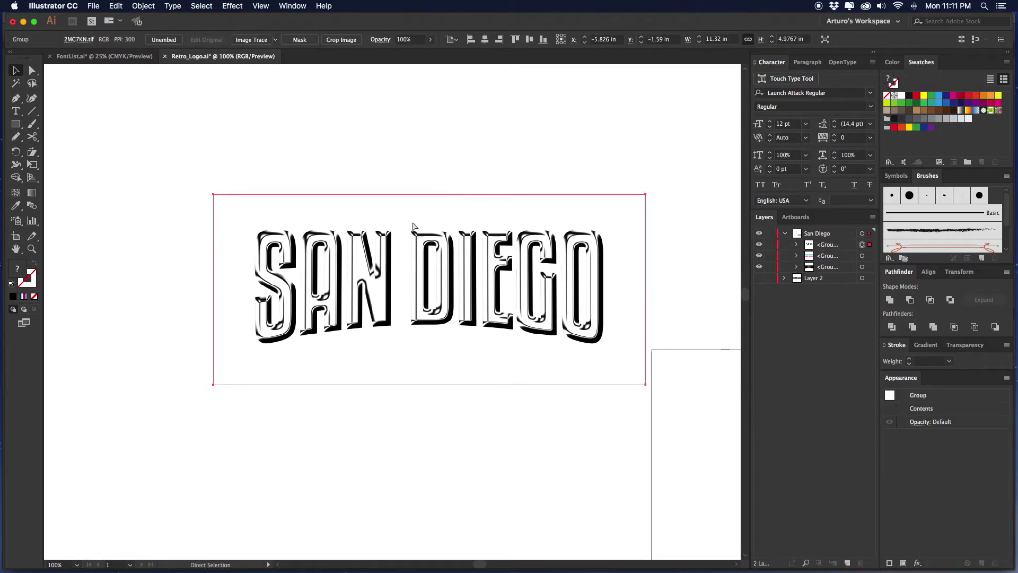
key("super+plus")
left_click_drag(413, 226, 421, 214)
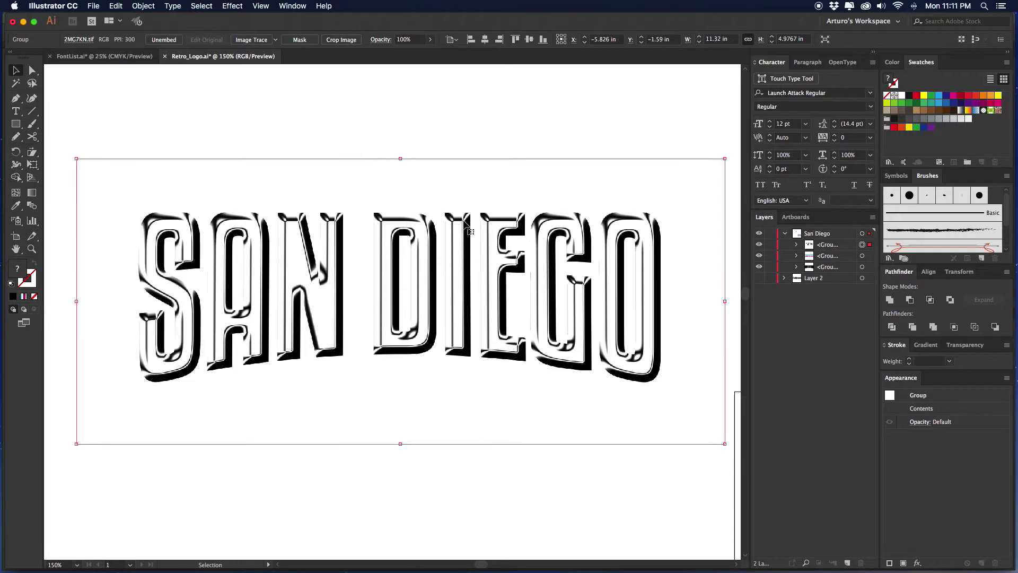
left_click(253, 40)
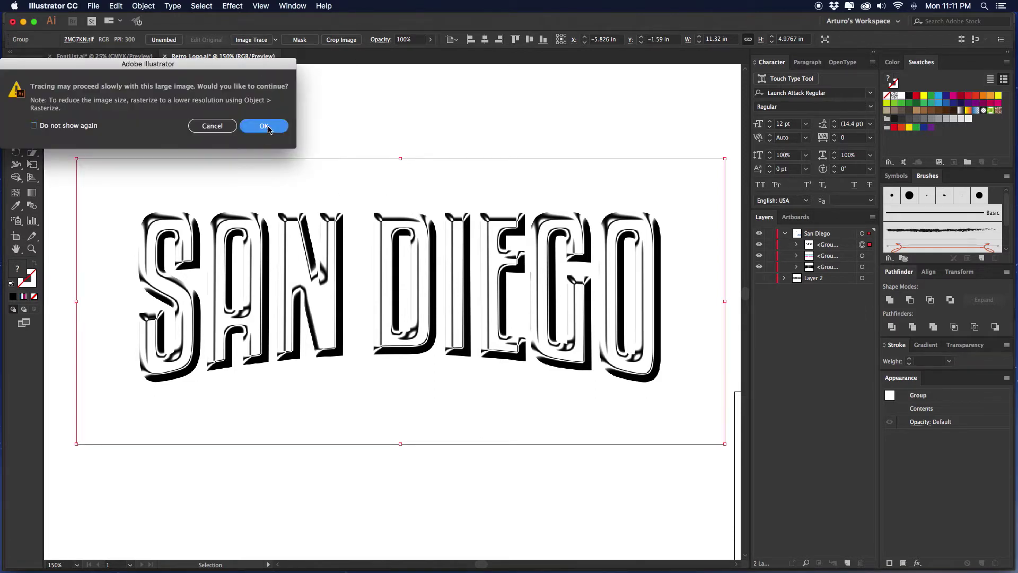
left_click(266, 126)
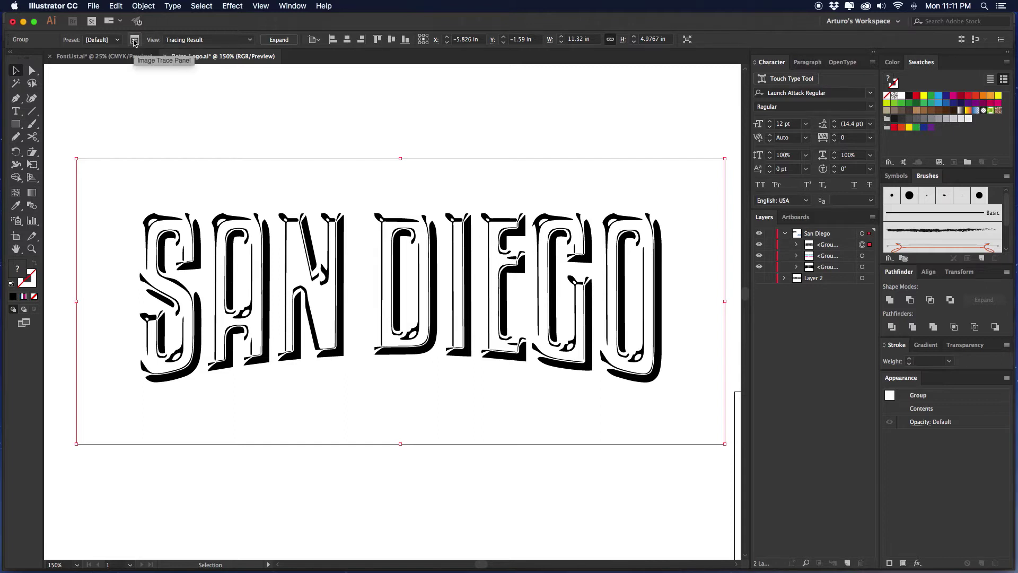
Set the tracing's corners to 100%, turn off Snap Curves To Lines and expand the result.
left_click(135, 40)
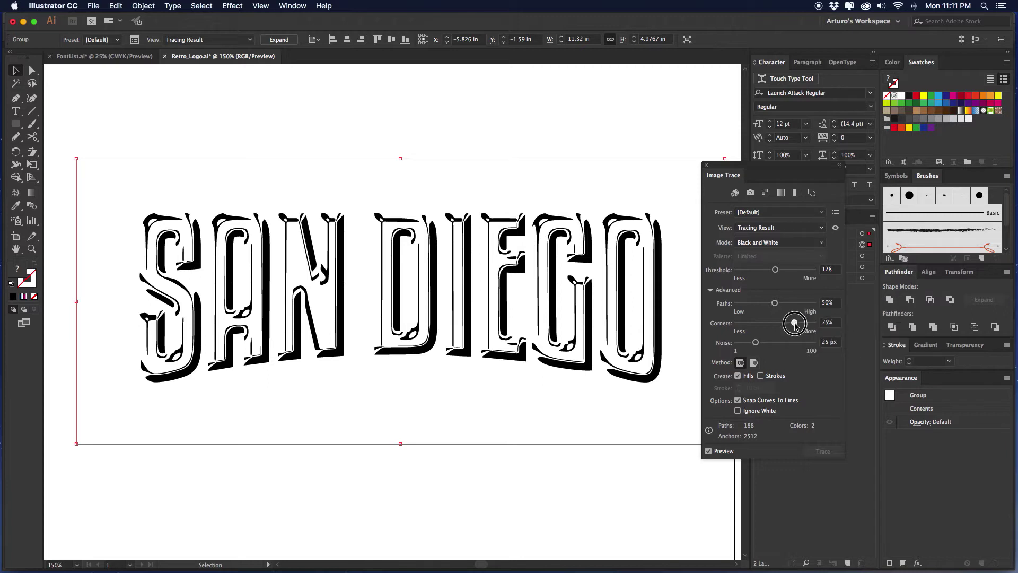
left_click_drag(793, 323, 853, 329)
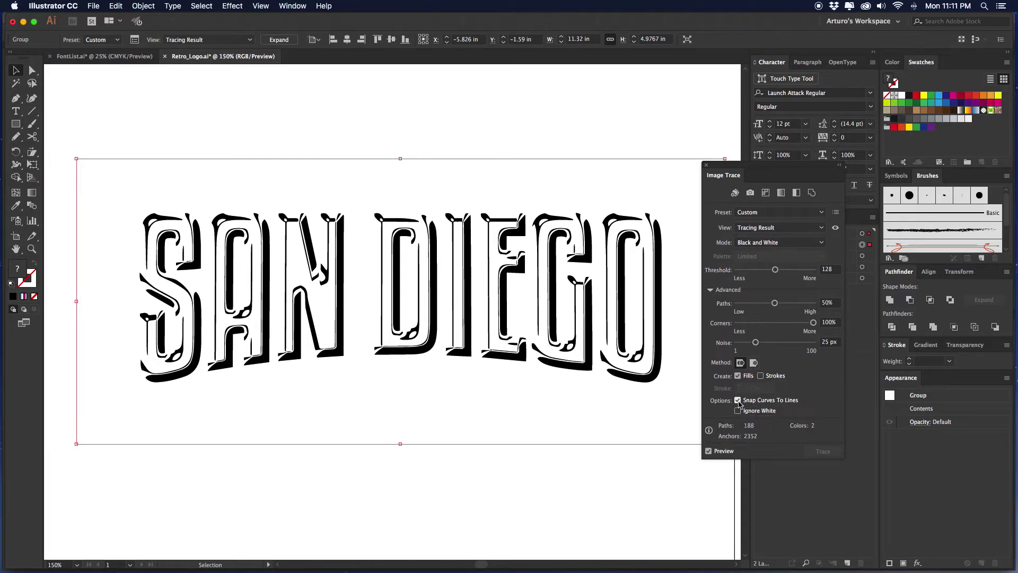
left_click(738, 400)
left_click(706, 165)
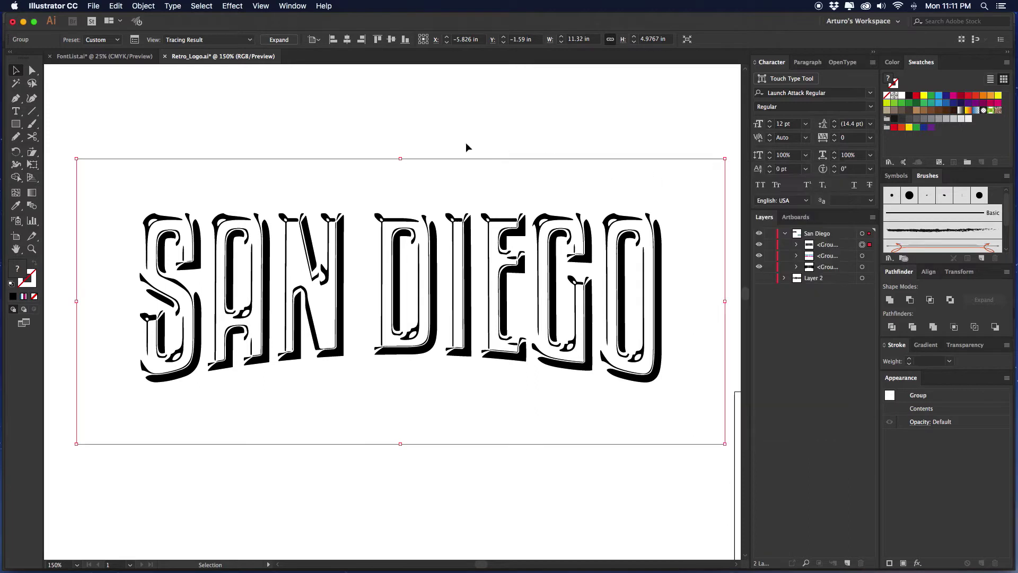
left_click(279, 40)
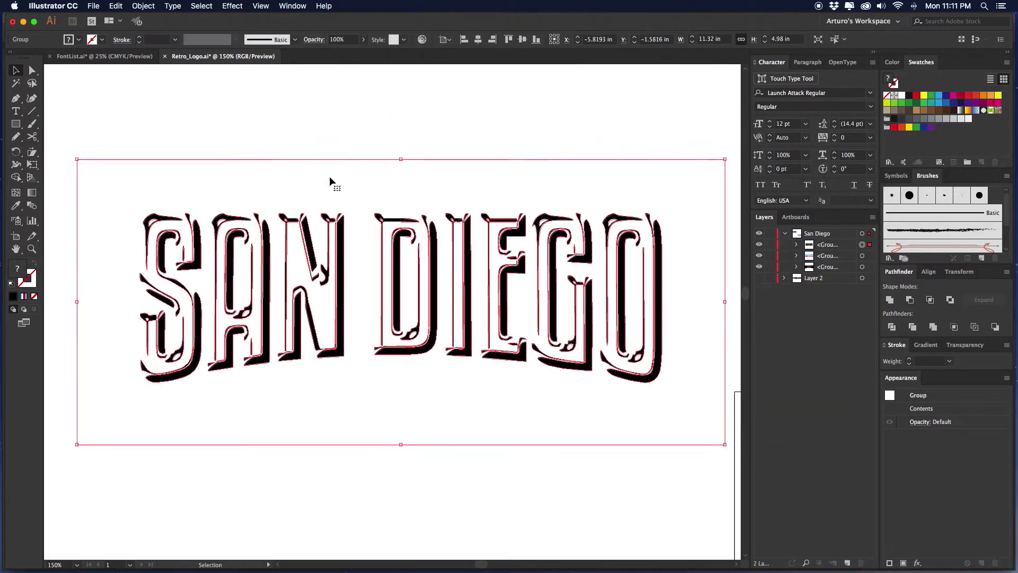
Isolate the expanded tracing and delete all its white shapes using the Magic Wand, keeping only the black bevel shapes.
double_click(427, 192)
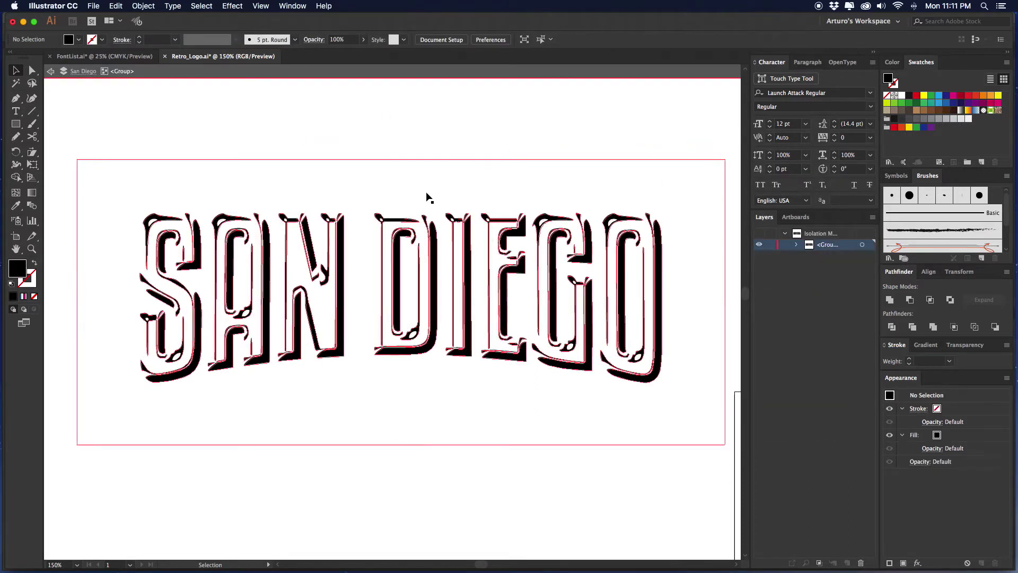
left_click(16, 83)
left_click(398, 192)
key("Delete")
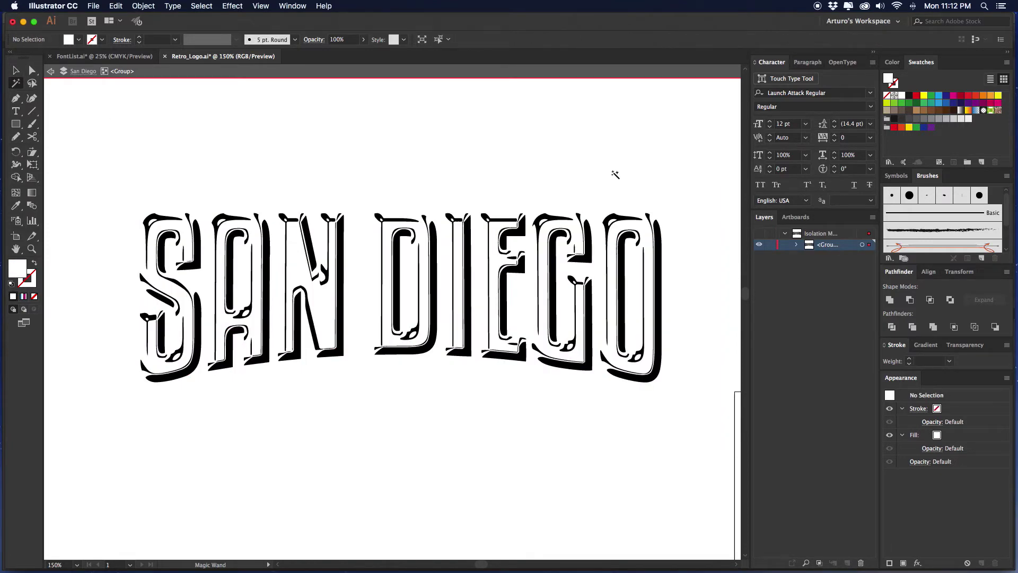
key("v")
key("Escape")
left_click_drag(686, 148, 127, 478)
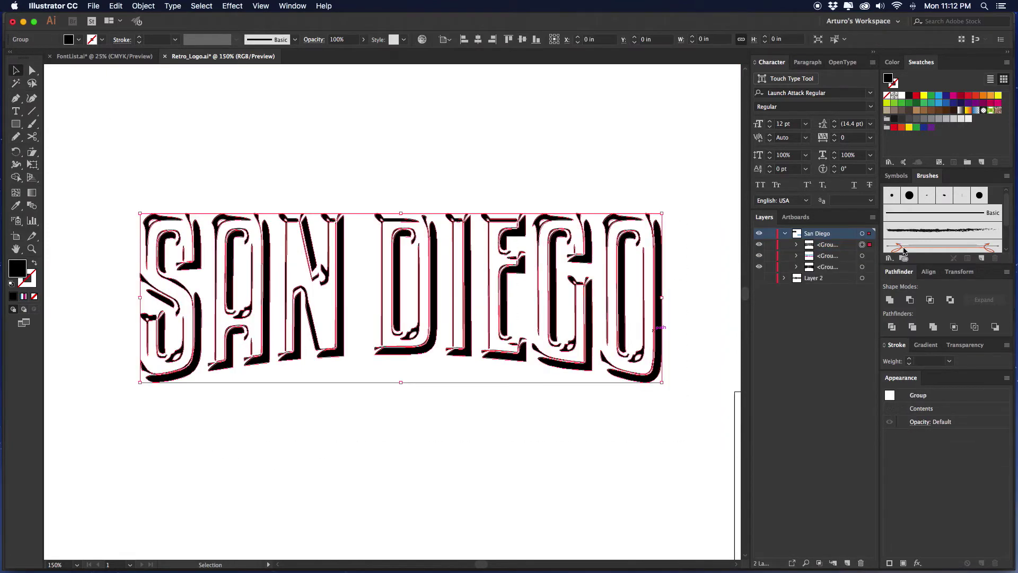
left_click(602, 174)
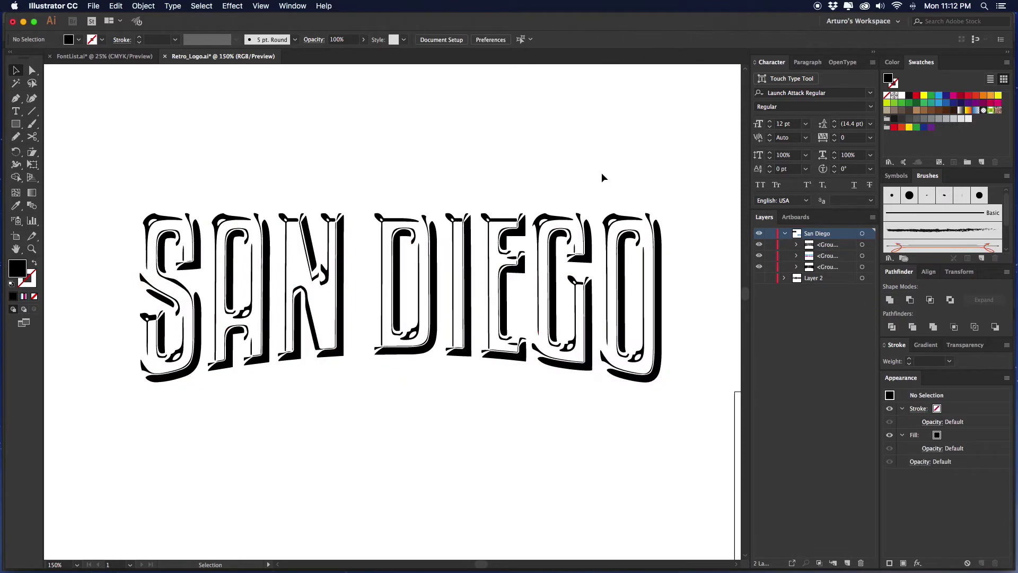
Move the black bevel group onto the artboard, just above the gradient SAN DIEGO lettering.
key("super+1")
left_click_drag(601, 174, 354, 29)
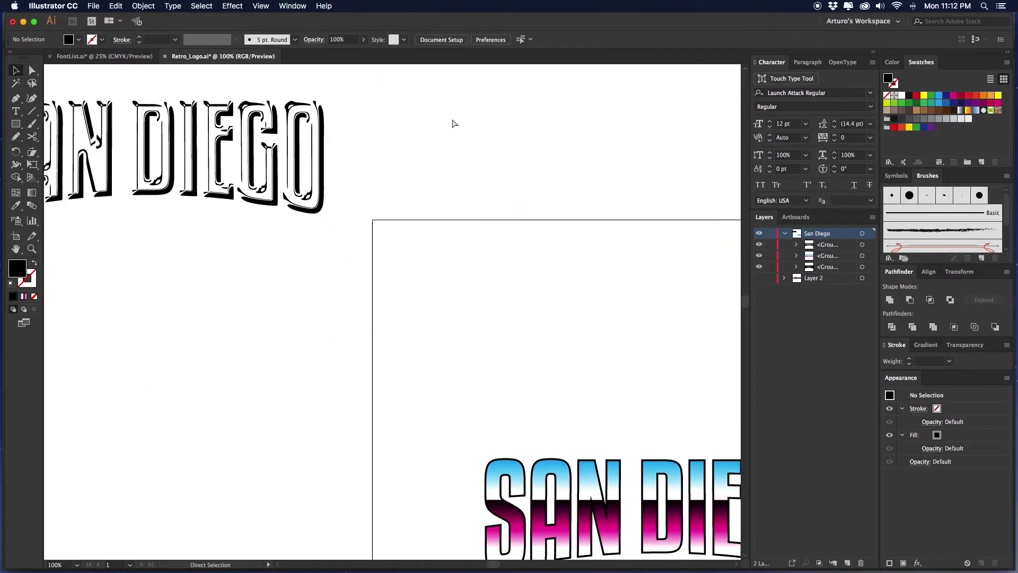
key("super+minus")
left_click_drag(412, 99, 309, 29)
left_click_drag(245, 172, 361, 139)
key("super+equal")
key("super+equal")
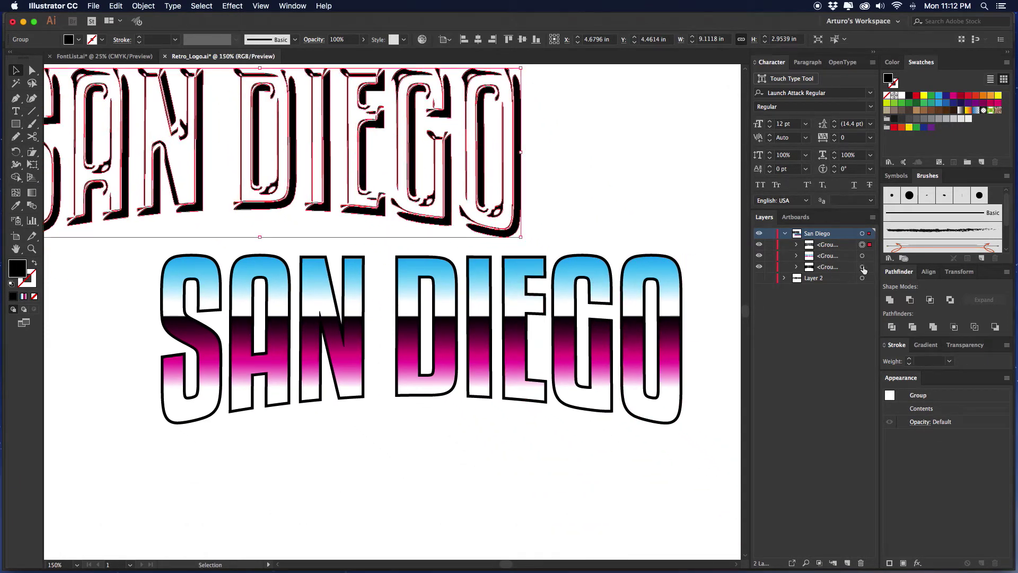
Align the bevel group and the lettering's black outline group to each other along their right and bottom edges, using Align to Selection.
left_click(863, 268, "shift")
left_click(444, 39)
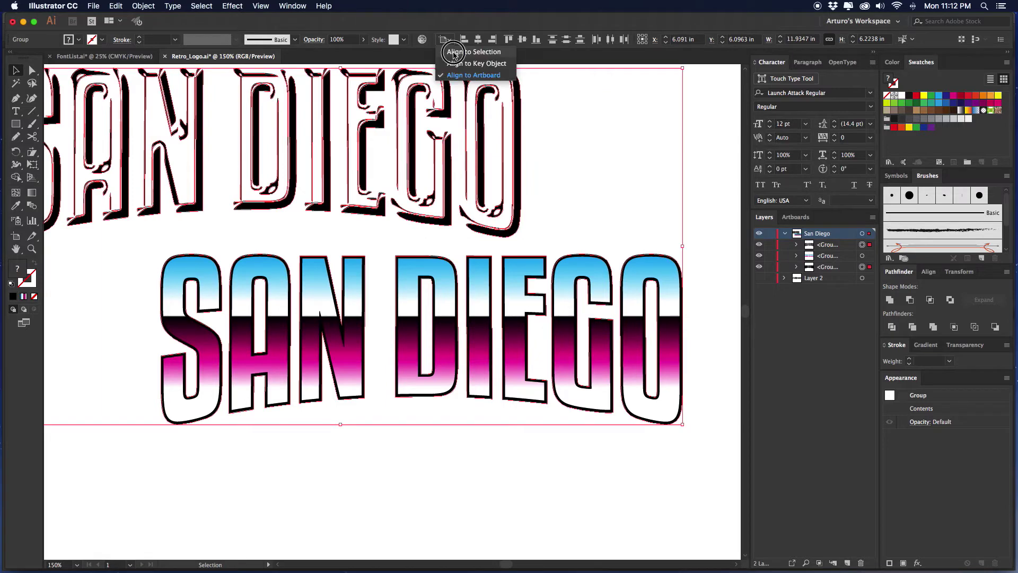
left_click(454, 52)
left_click(493, 43)
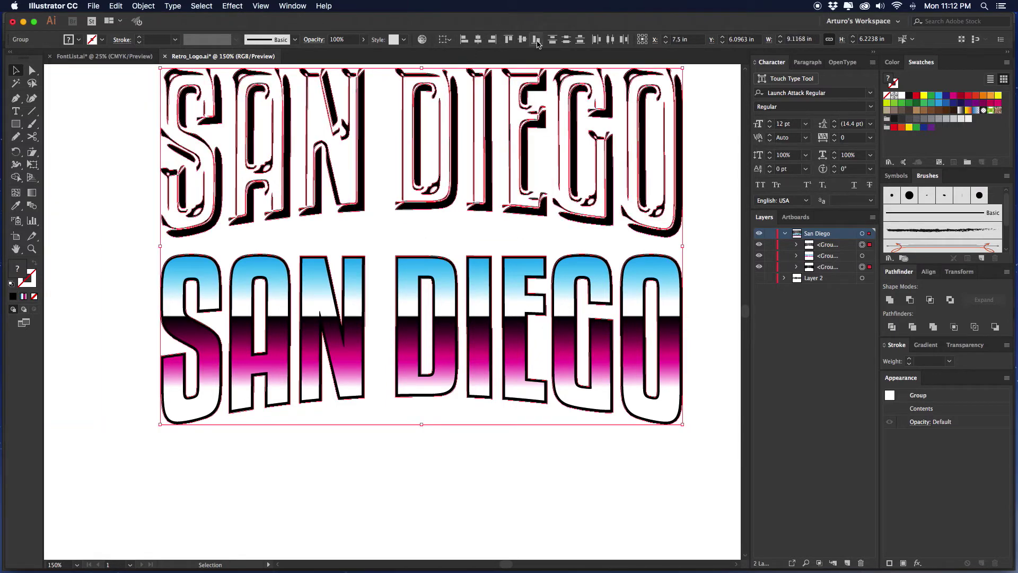
left_click(536, 39)
left_click(644, 161)
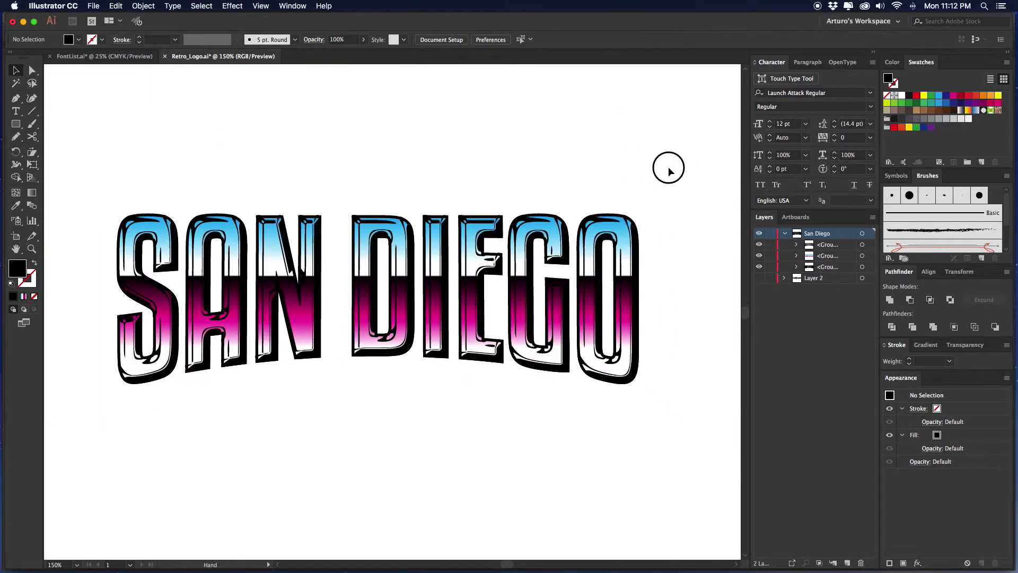
Move the bevel group directly below the gradient lettering group in the San Diego layer's stacking order.
left_click_drag(667, 169, 683, 164)
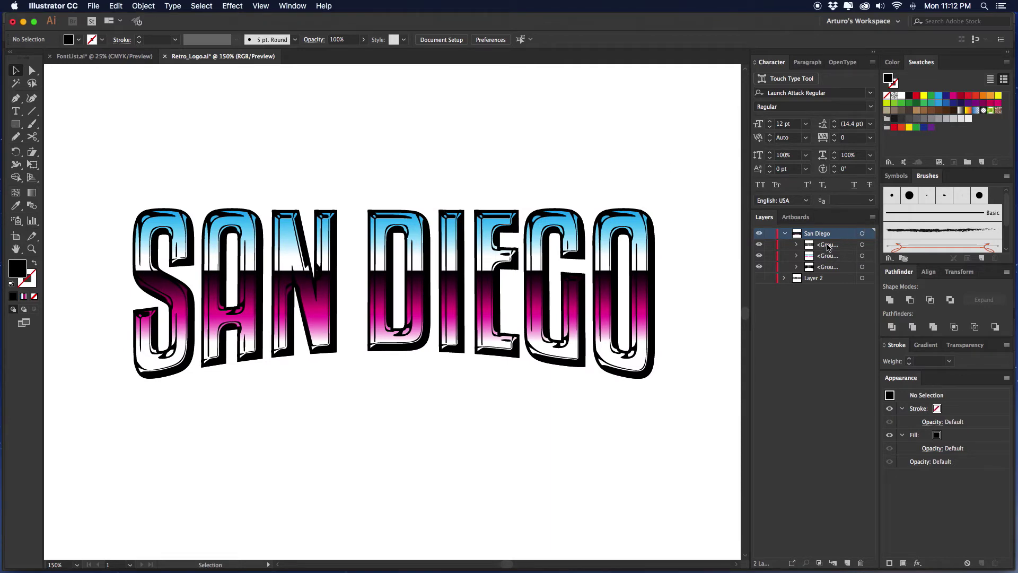
mouse_move(829, 247)
left_mouse_down()
mouse_move(829, 262)
mouse_move(830, 240)
left_mouse_up()
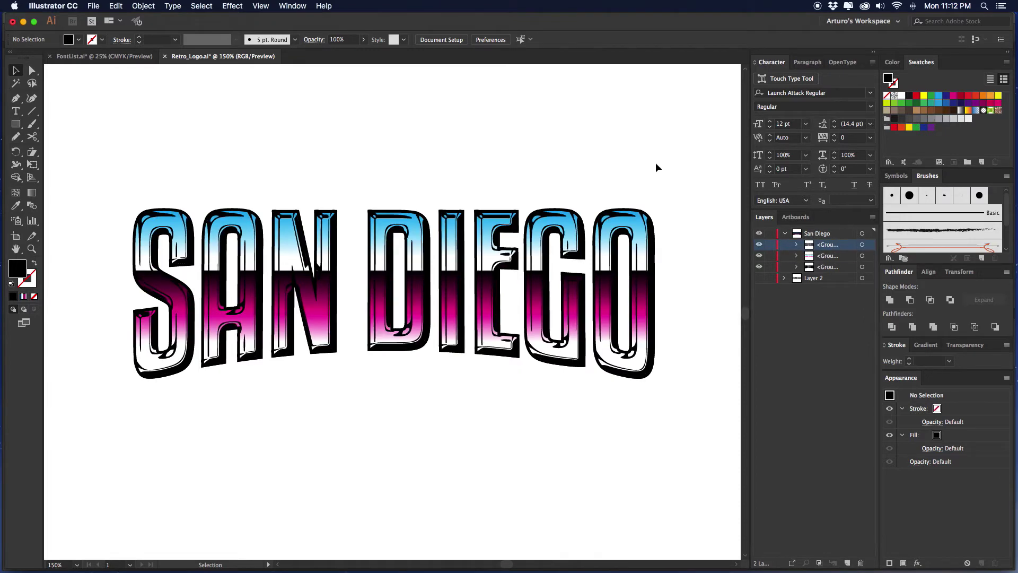
left_click_drag(844, 245, 847, 262)
Fill the bottom outline group of the San Diego layer with white.
left_click(863, 267)
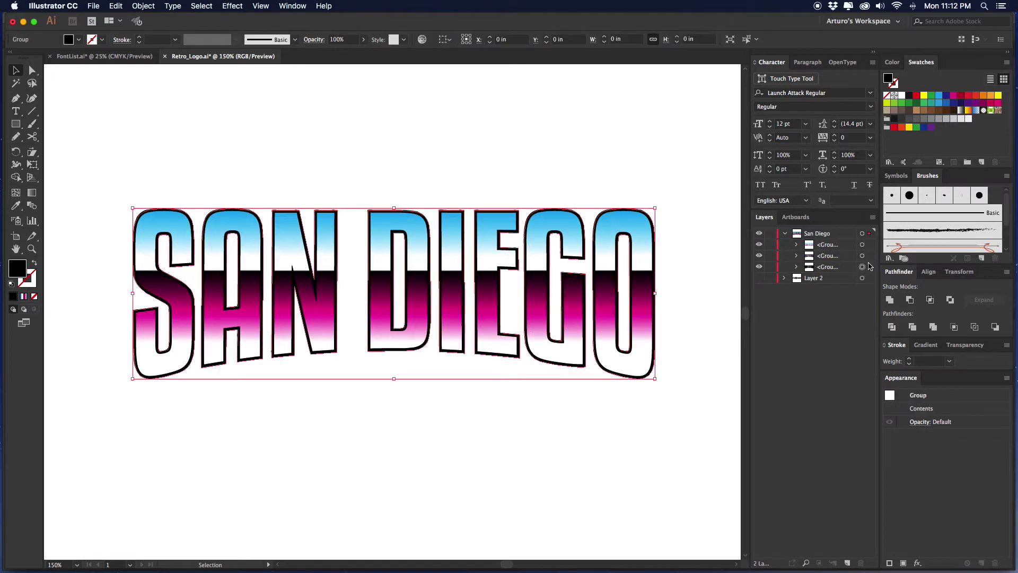
left_click(901, 96)
left_click(628, 123)
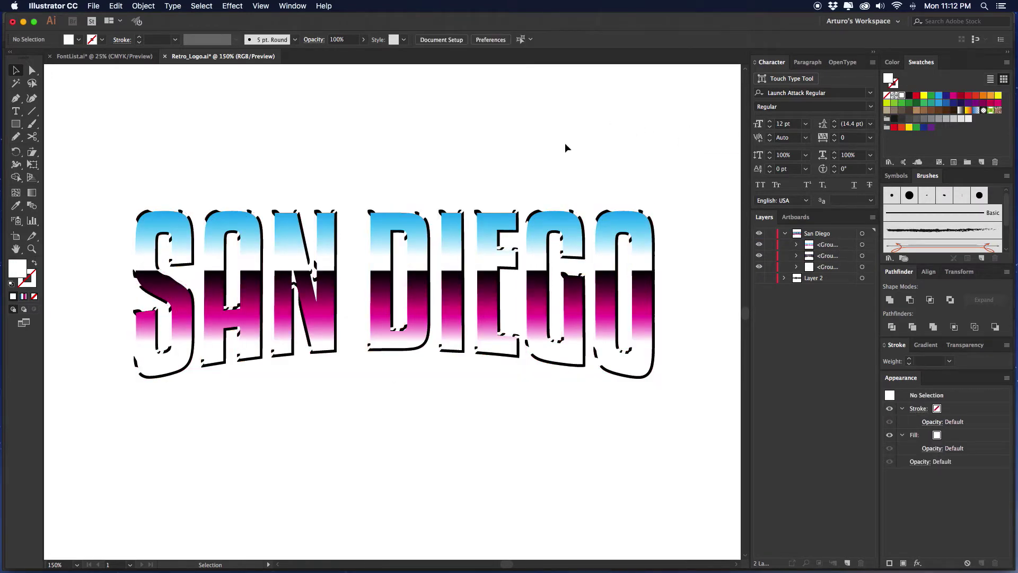
key("super+minus")
left_click_drag(562, 139, 617, 140)
key("super+equal")
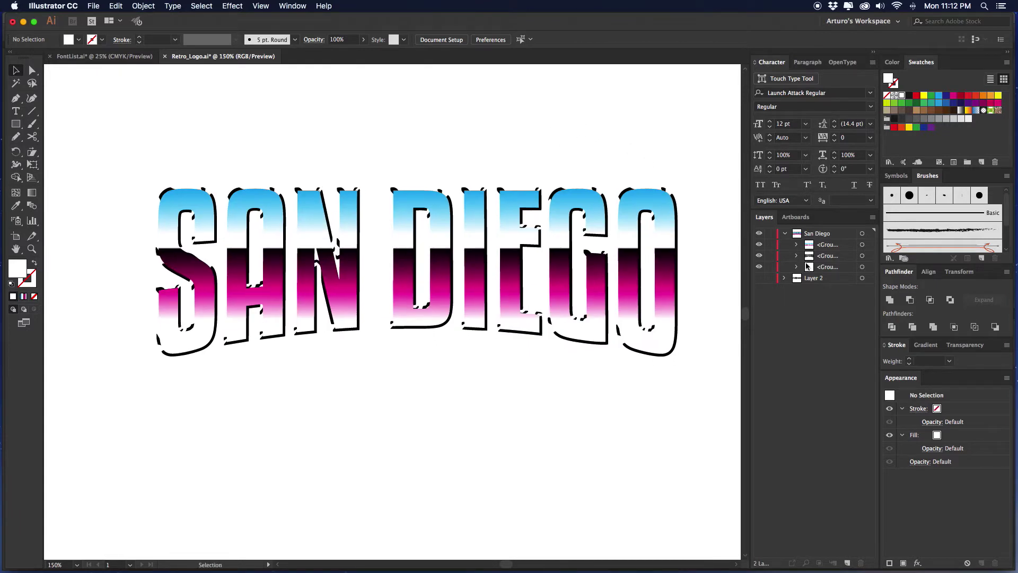
Duplicate the white lettering group directly beneath itself and select the lower copy.
left_click(862, 267)
left_click_drag(833, 267, 833, 272)
left_click(862, 278)
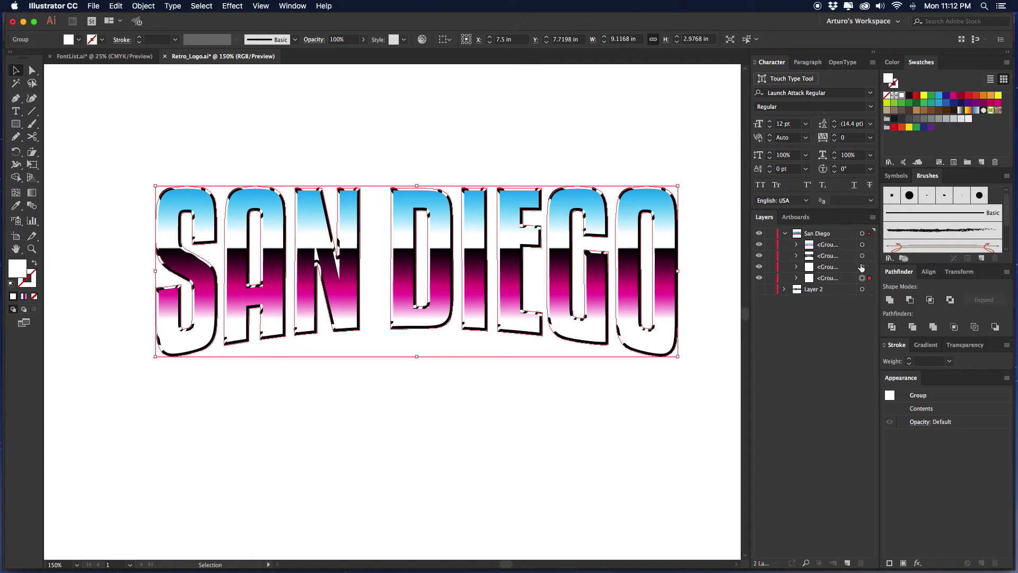
Give the lower copy of the San Diego lettering a 20 pt black stroke and a black fill.
left_click(909, 359, "shift")
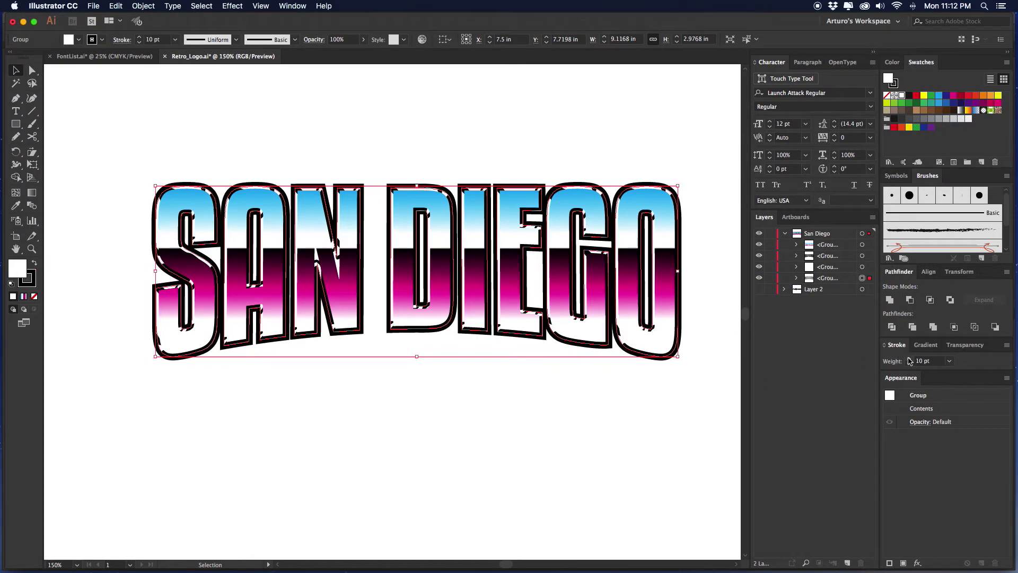
left_click(909, 359, "shift")
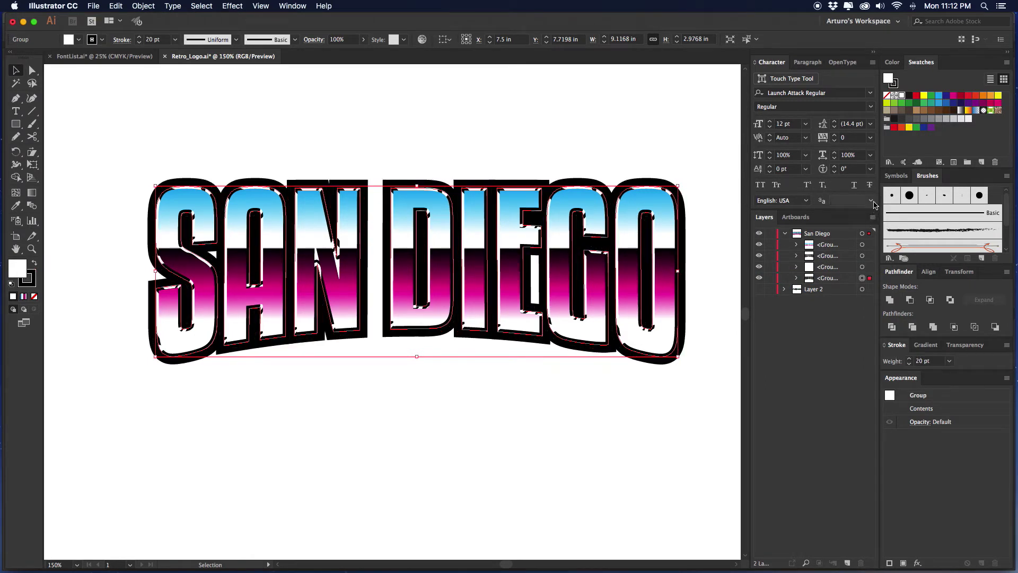
left_click(895, 96)
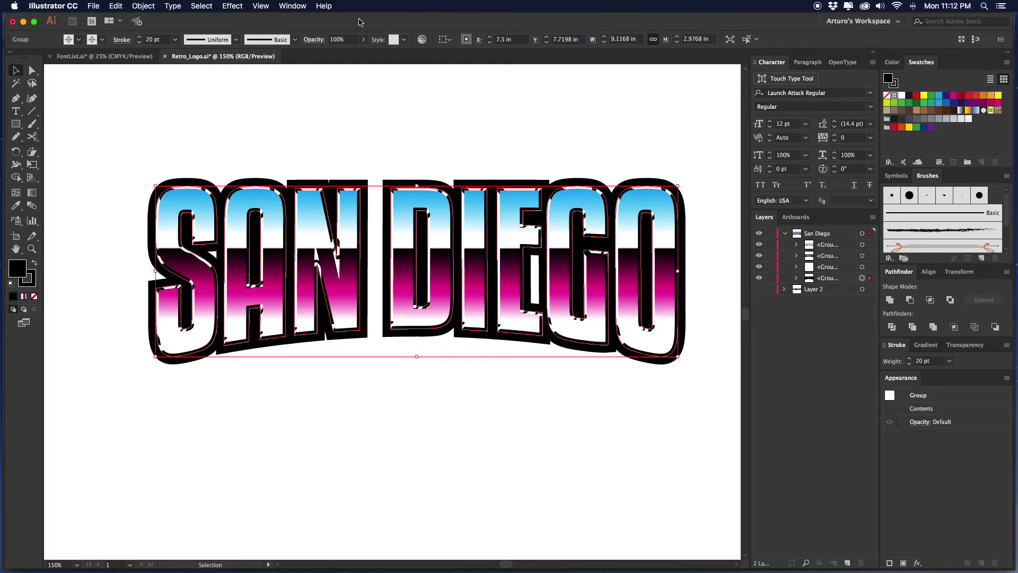
Expand the fill and stroke of the black lettering copy and unite its shapes into one outline group.
left_click(144, 6)
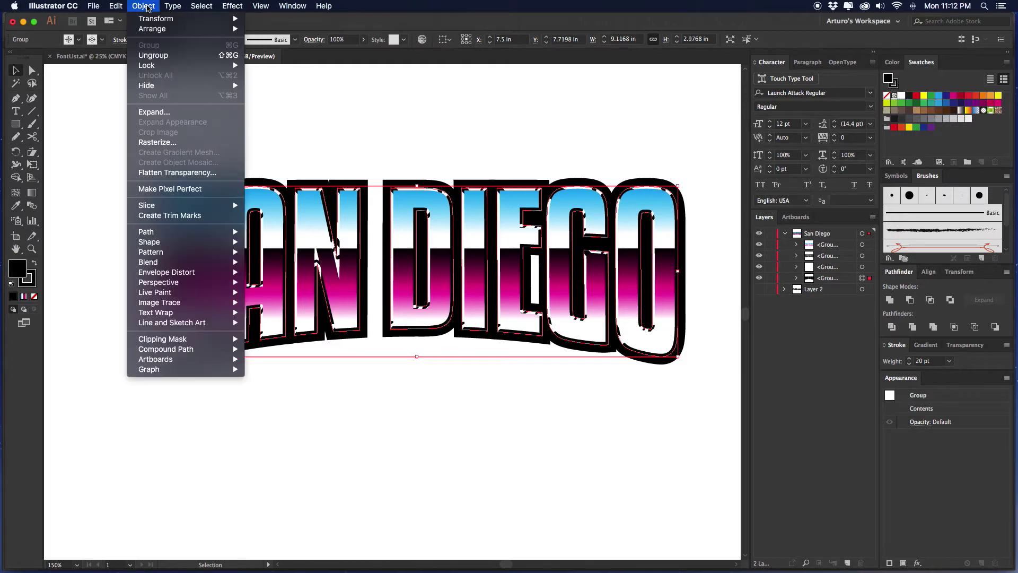
left_click(173, 112)
left_click(683, 264)
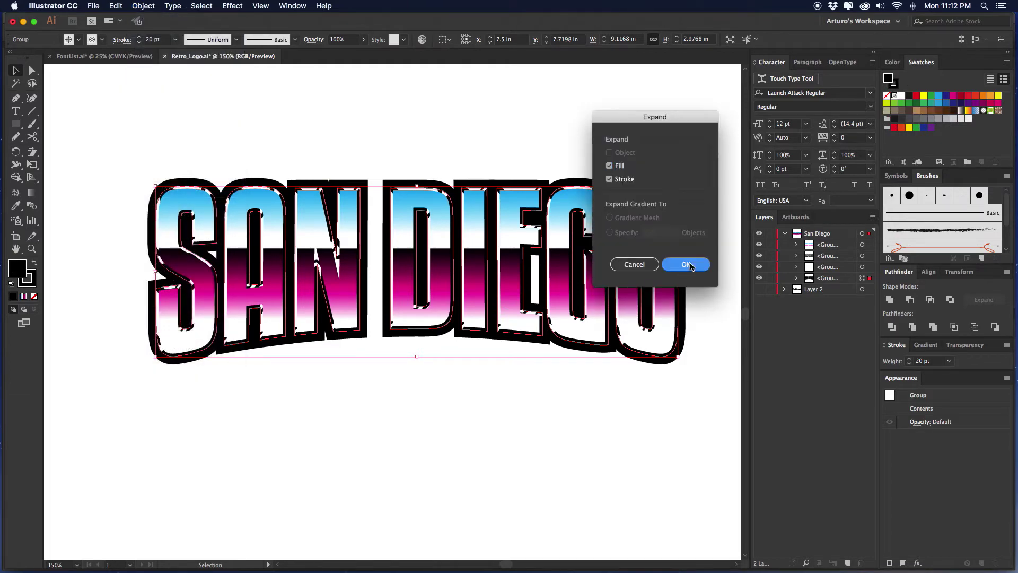
left_click(863, 278)
left_click(890, 300)
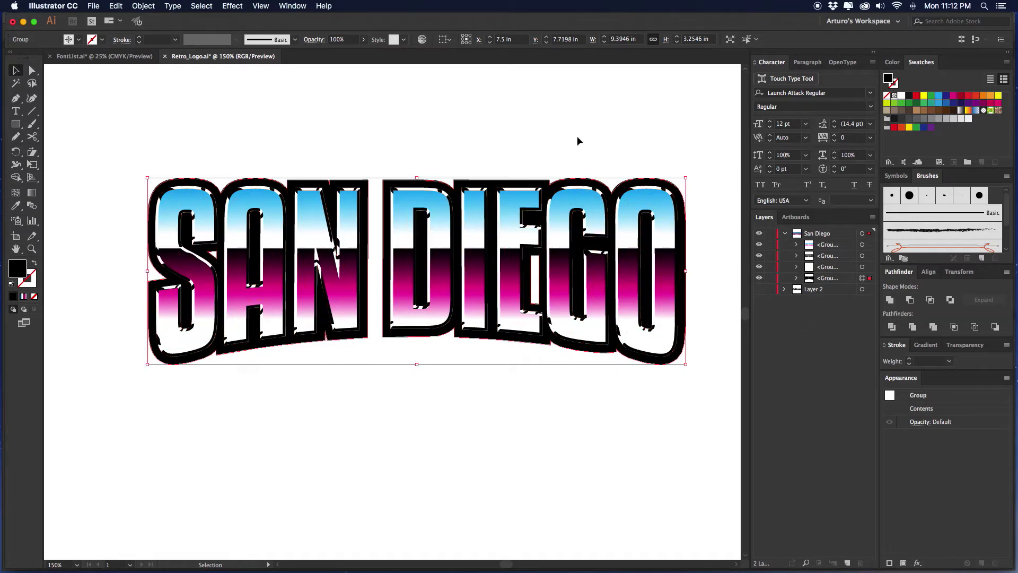
Fill the small enclosed gaps inside the black outline by breaking out its holes, and unite all the pieces into one group.
right_click(421, 142)
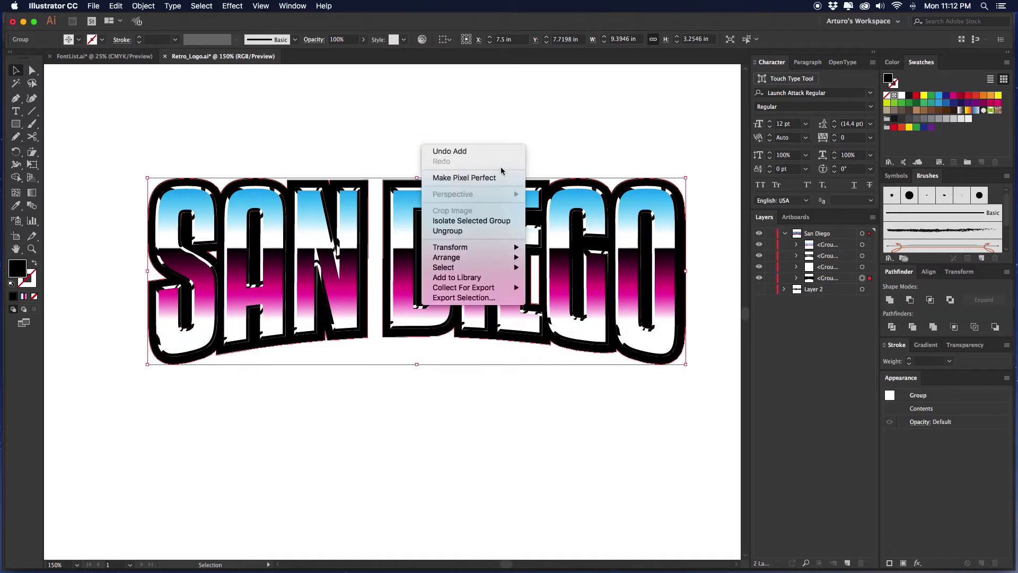
left_click(617, 110)
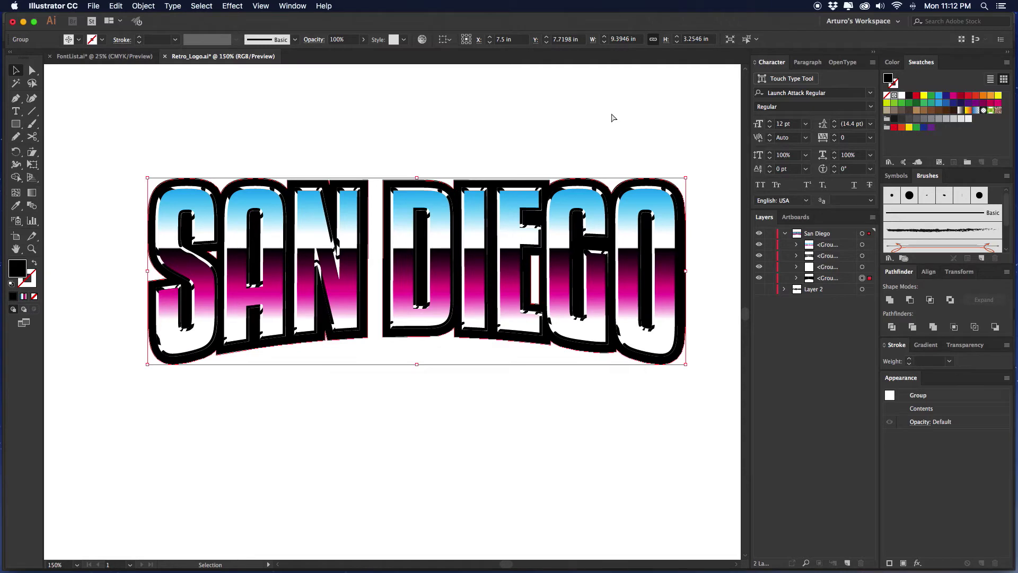
key("super+shift+g")
right_click(501, 126)
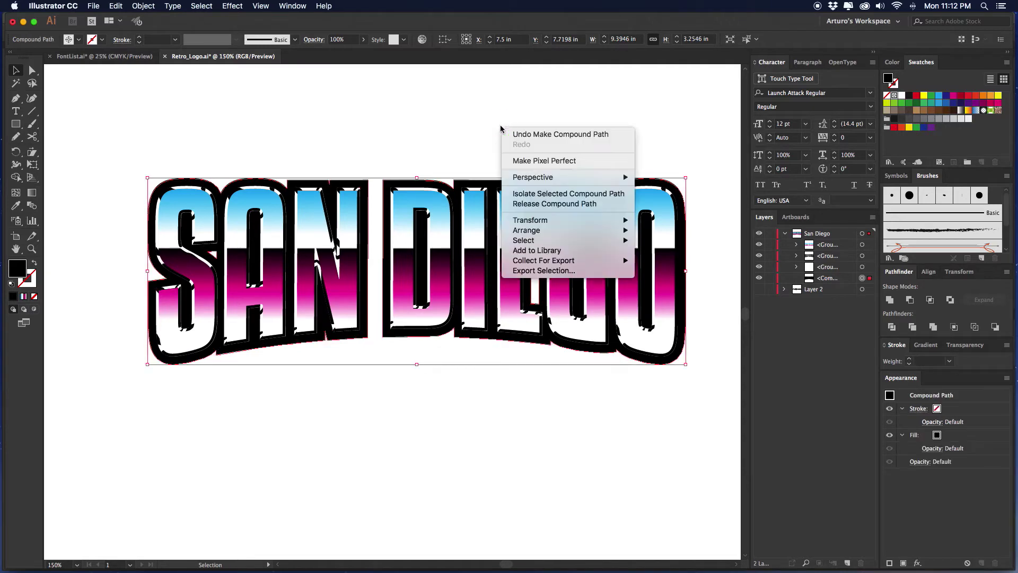
left_click(725, 194)
key("super+z")
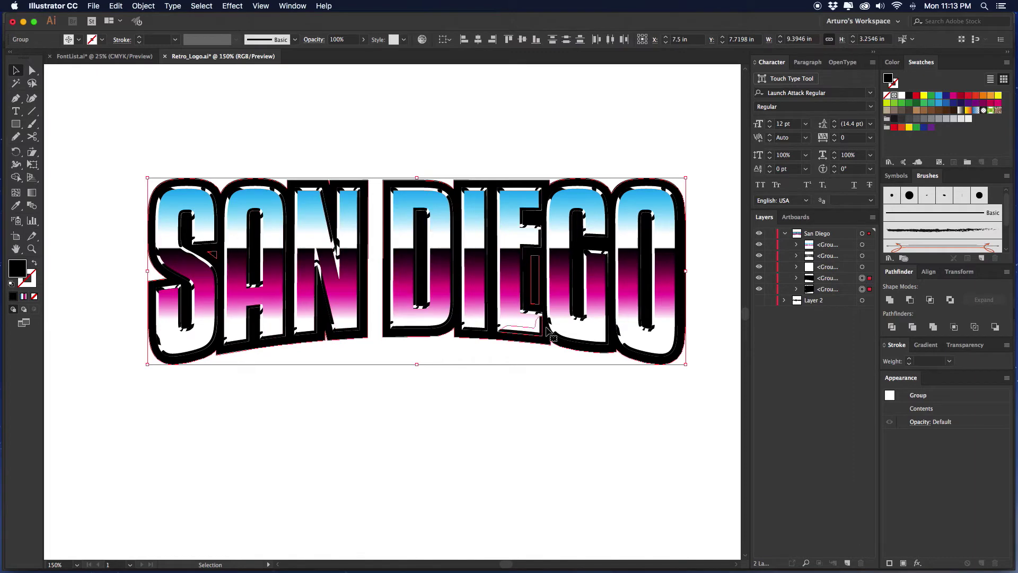
left_click(890, 300)
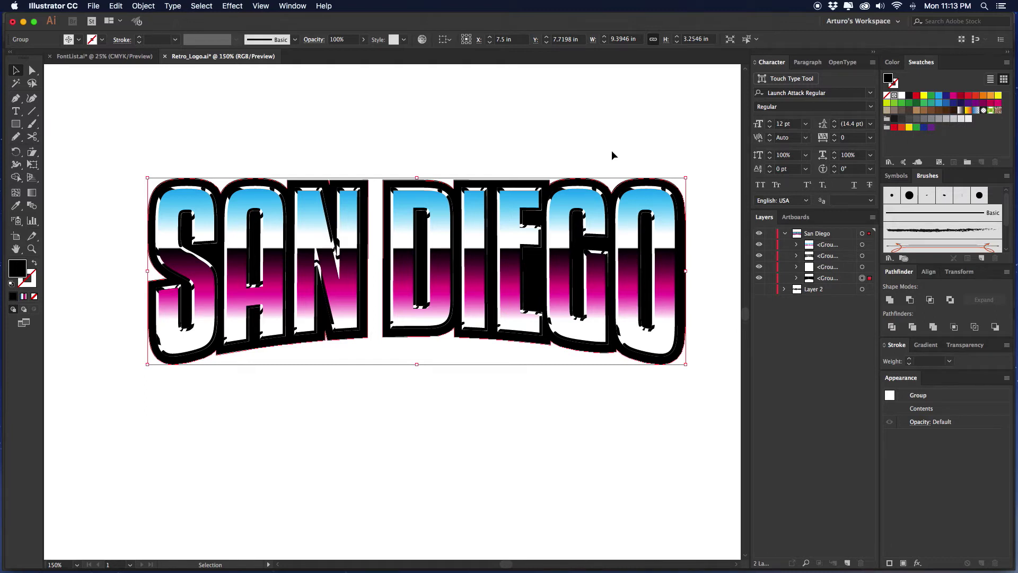
Duplicate the black outline group in place and nudge the copy straight down to Y 7.8865 in.
key("super+b")
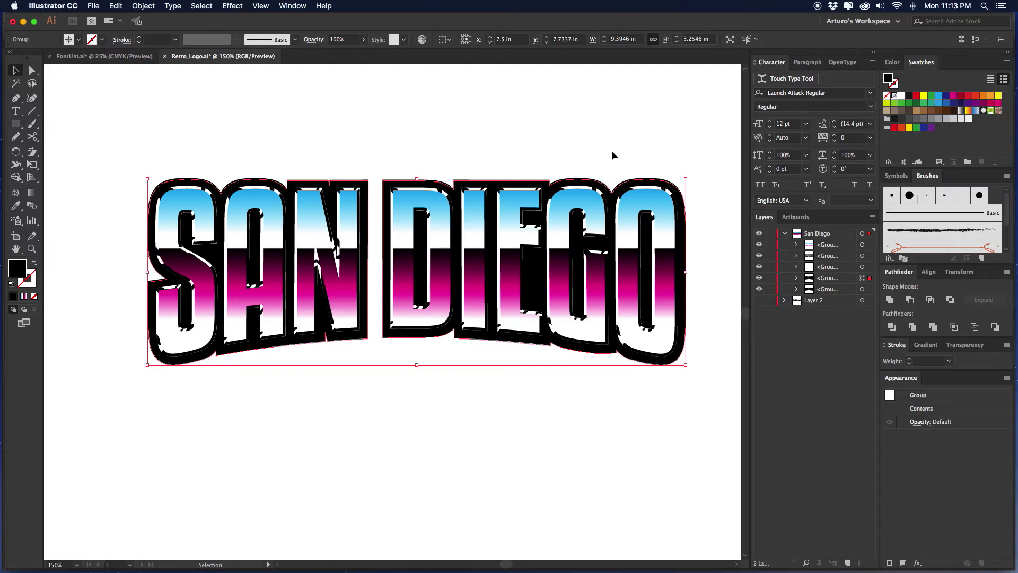
key("Down")
key("Down")
key("Down")
key("Down")
key("Down")
key("Down")
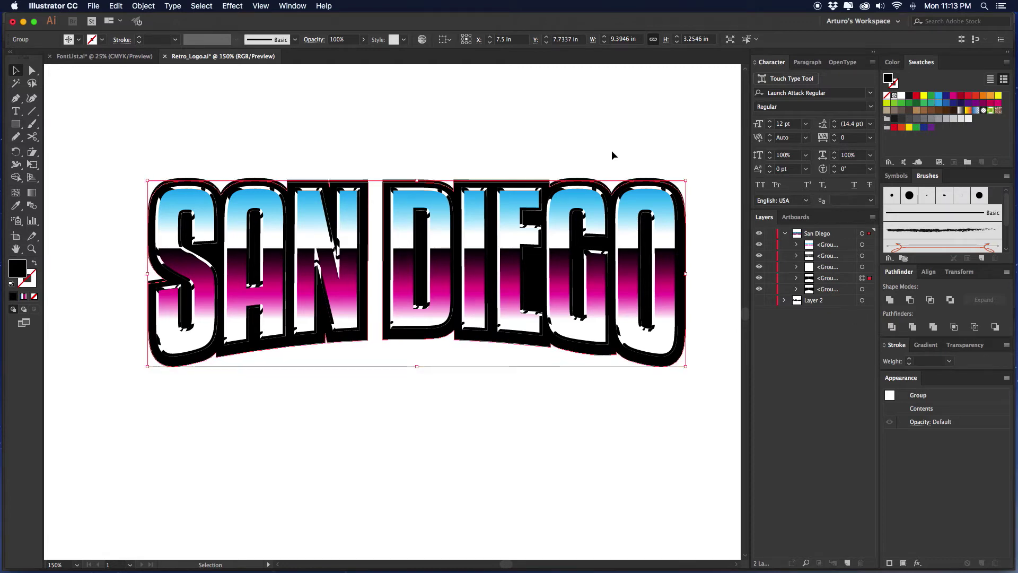
key("Down")
key("Down")
key("Down")
key("Down")
key("Down")
key("Down")
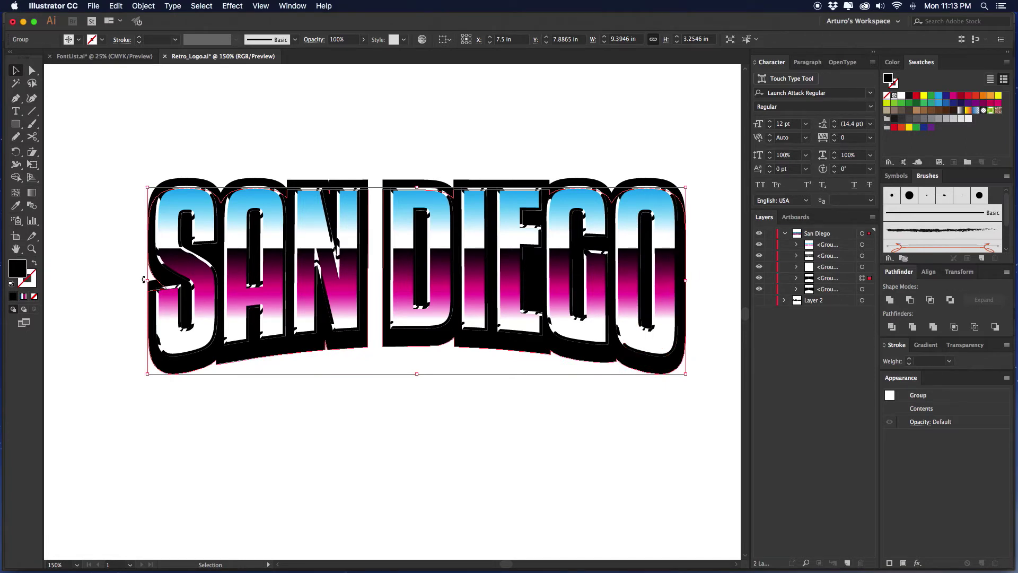
Narrow the lowered outline copy to 8.4482 in wide about its centre and unite it with the black outline group beneath.
left_click(687, 285)
left_click_drag(687, 285, 660, 284)
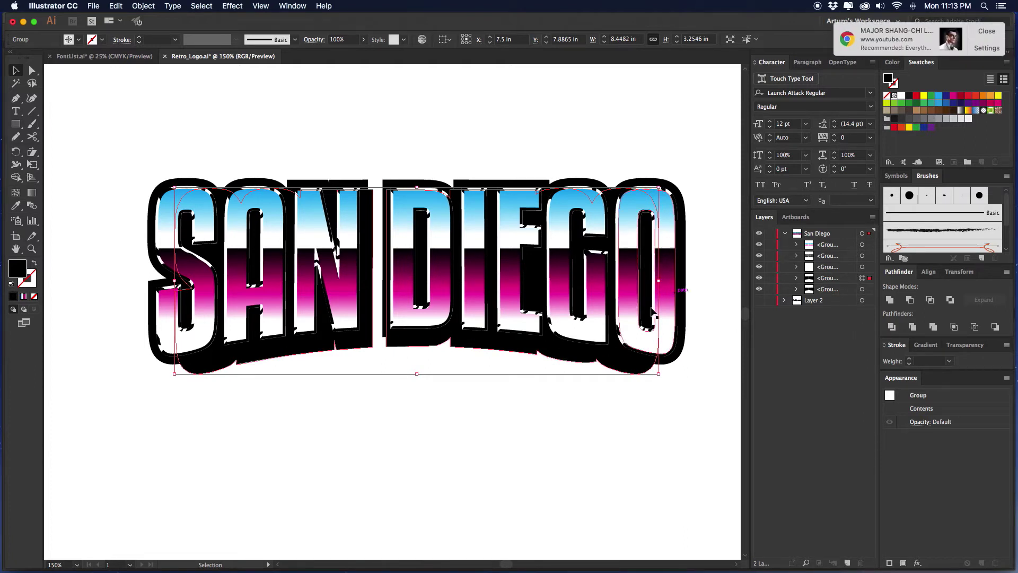
left_click(987, 31)
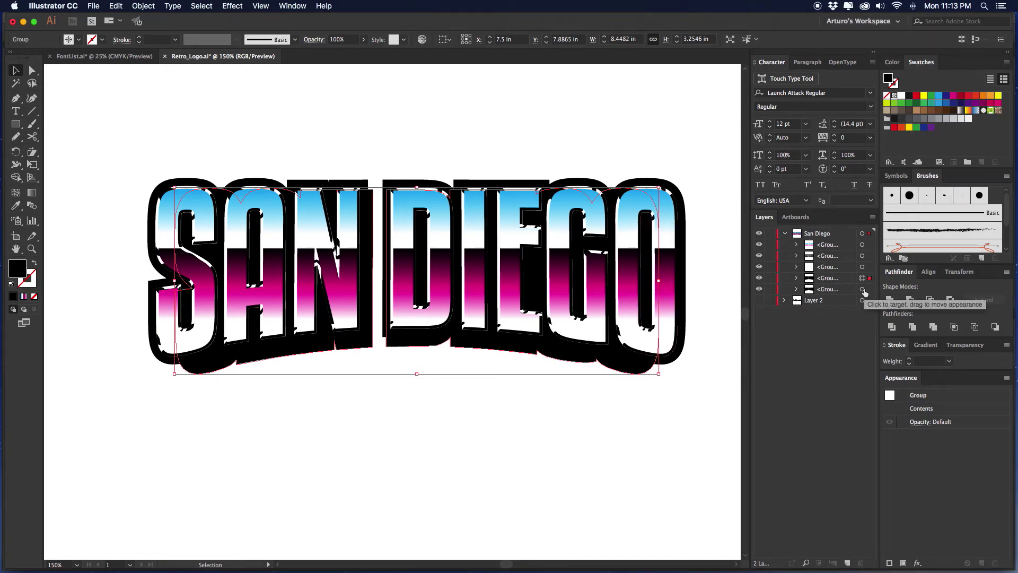
left_click(613, 365, "shift")
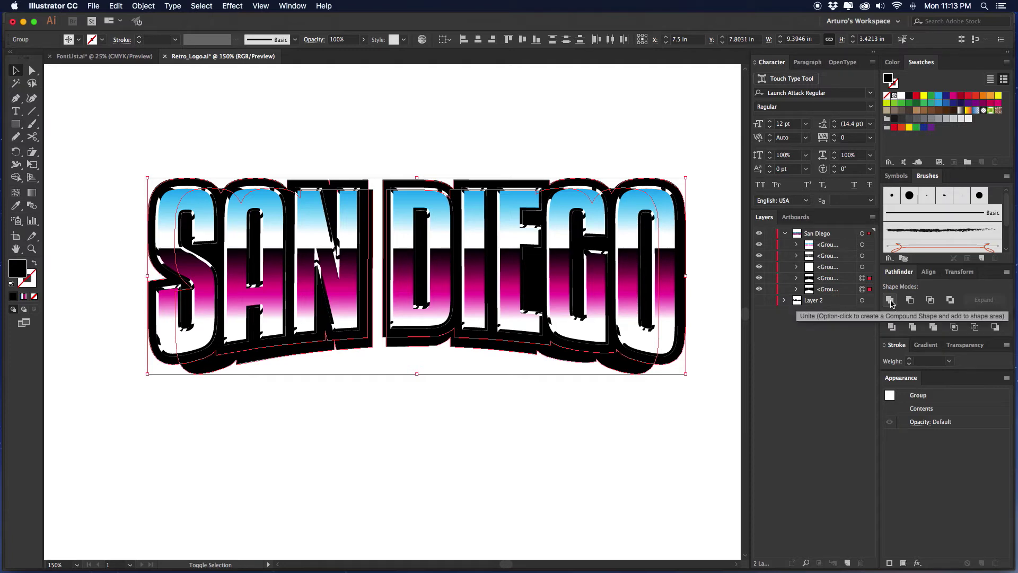
left_click(890, 301)
Smooth the upper edge of the black SAN outline by deleting the anchor points at the N's notch and beside the S–A junction.
left_click_drag(709, 338, 584, 347)
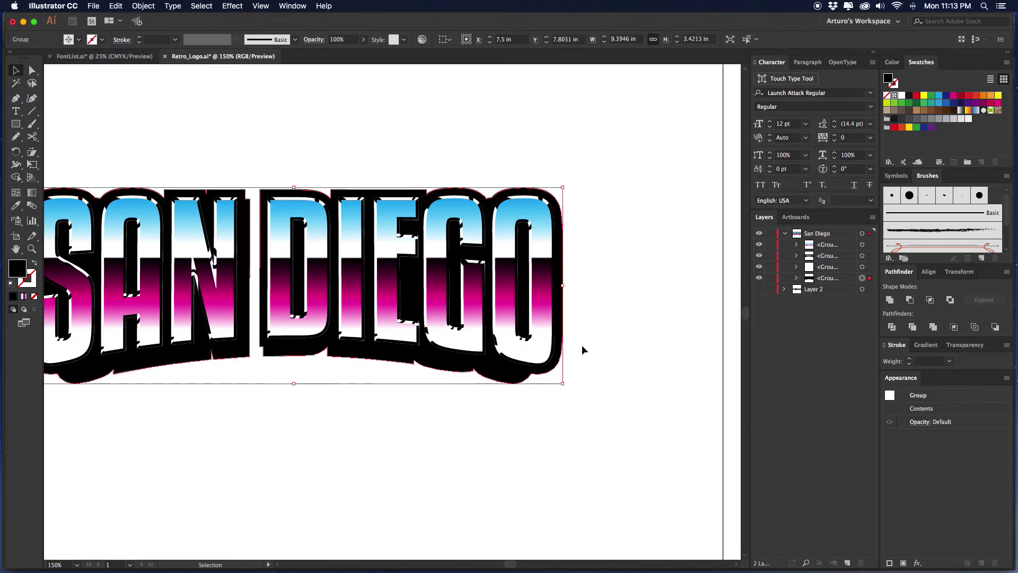
key("super+=")
key("super+=")
key("p")
left_click_drag(396, 307, 456, 285)
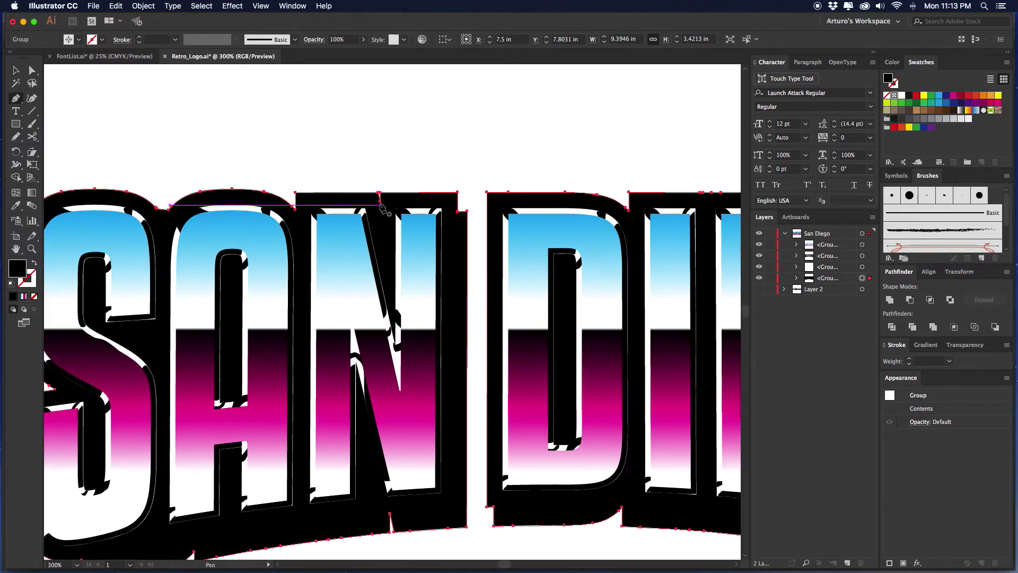
left_click_drag(395, 204, 440, 195)
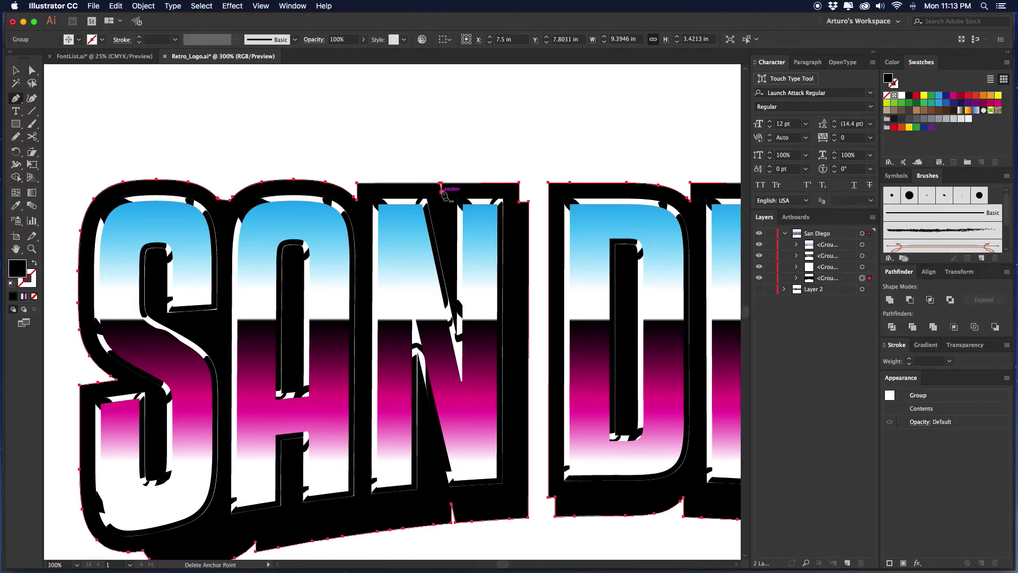
left_click(445, 200)
left_click_drag(329, 175, 359, 170)
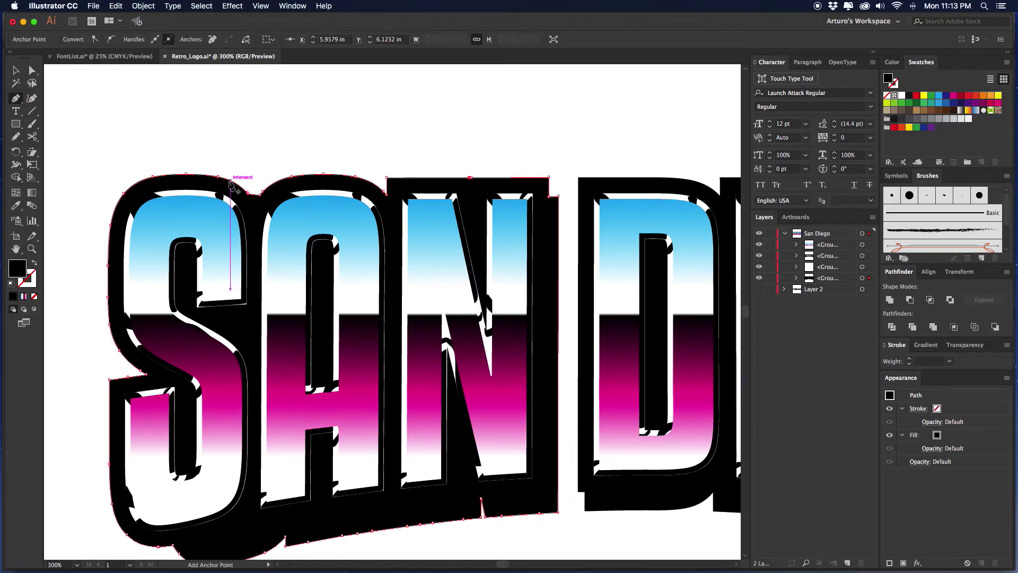
left_click(247, 195)
Delete the extra anchor points under the S so the black outline runs smoothly into the lowered extrusion.
scroll(318, 191, "down", 10)
scroll(318, 191, "left", 6)
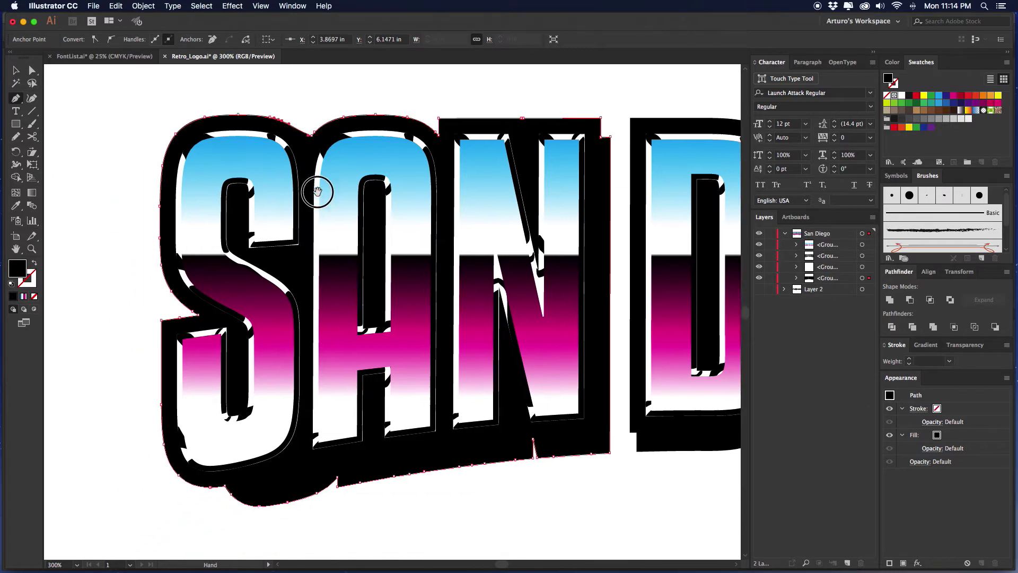
left_click(254, 334)
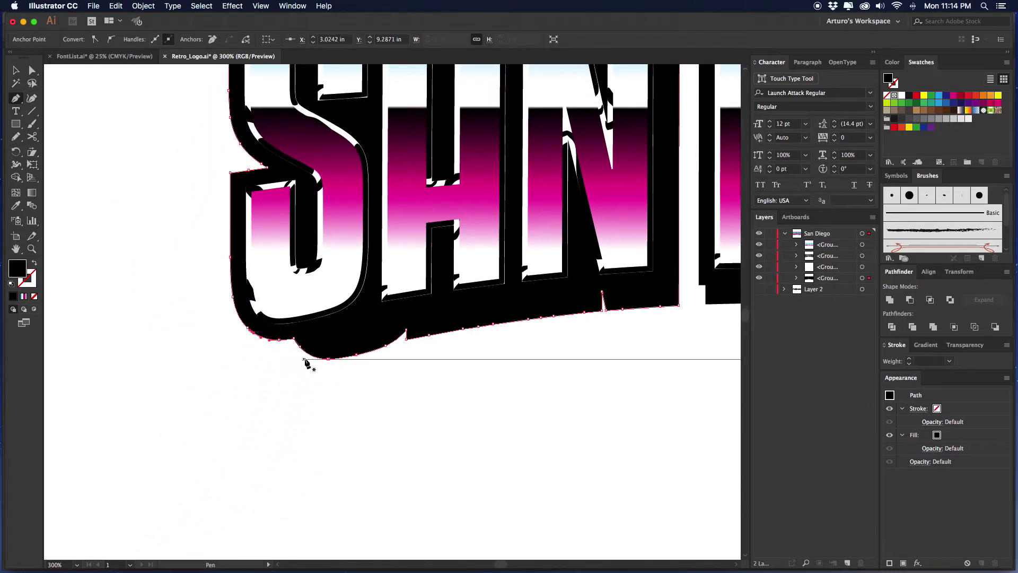
left_click(322, 359)
left_click(299, 347)
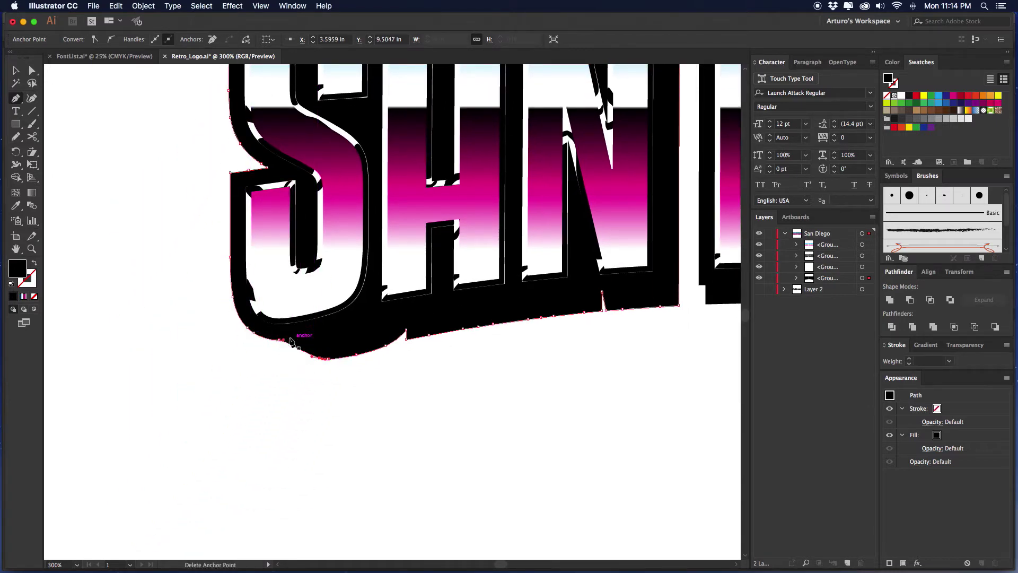
left_click(280, 340)
left_click(280, 340)
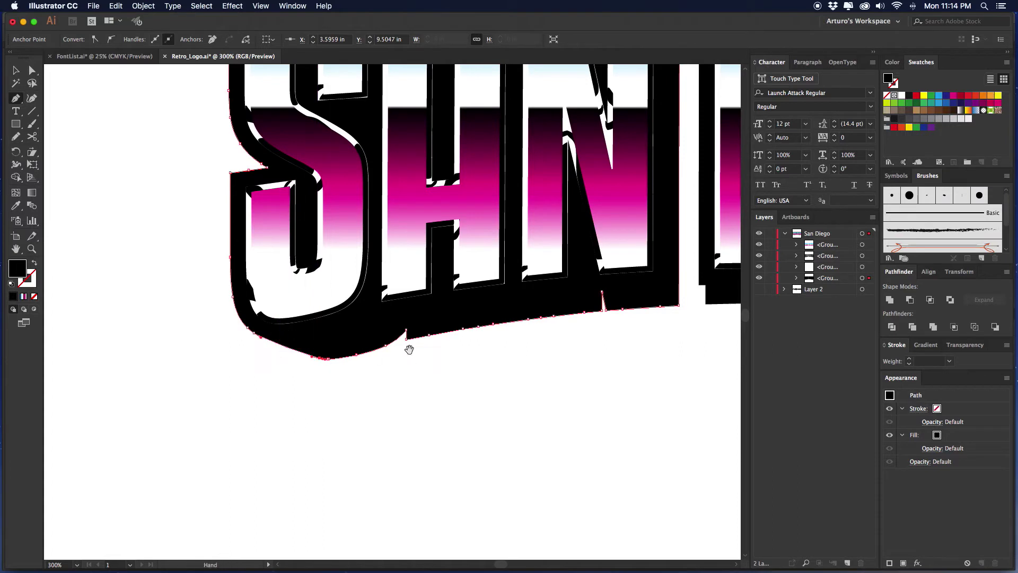
Close the notches beneath the A and the N along the black outline's lower edge, uniting the overlap under the A.
left_click_drag(411, 346, 277, 357)
key("a")
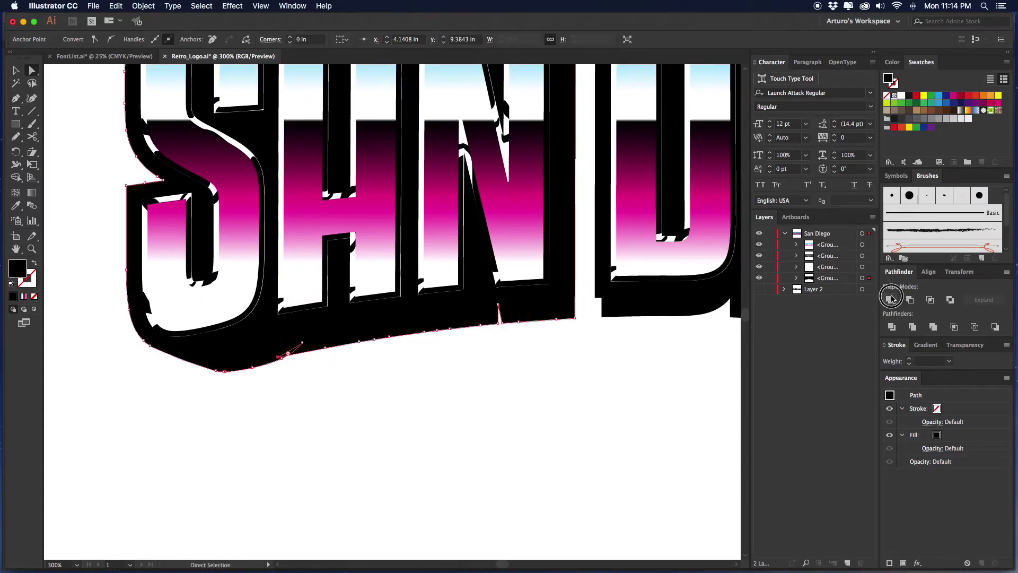
left_click(890, 298)
key("p")
left_click(498, 305)
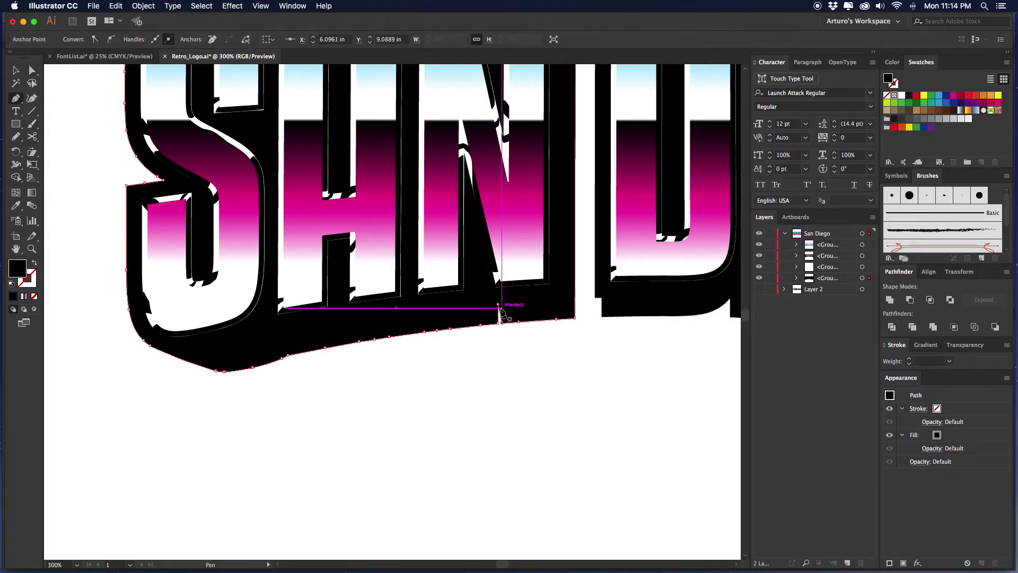
left_click(499, 305)
Delete the step anchors on the black outline at the D's lower-left corner and the N's upper-right corner.
left_click_drag(581, 318, 460, 339)
left_click(495, 322)
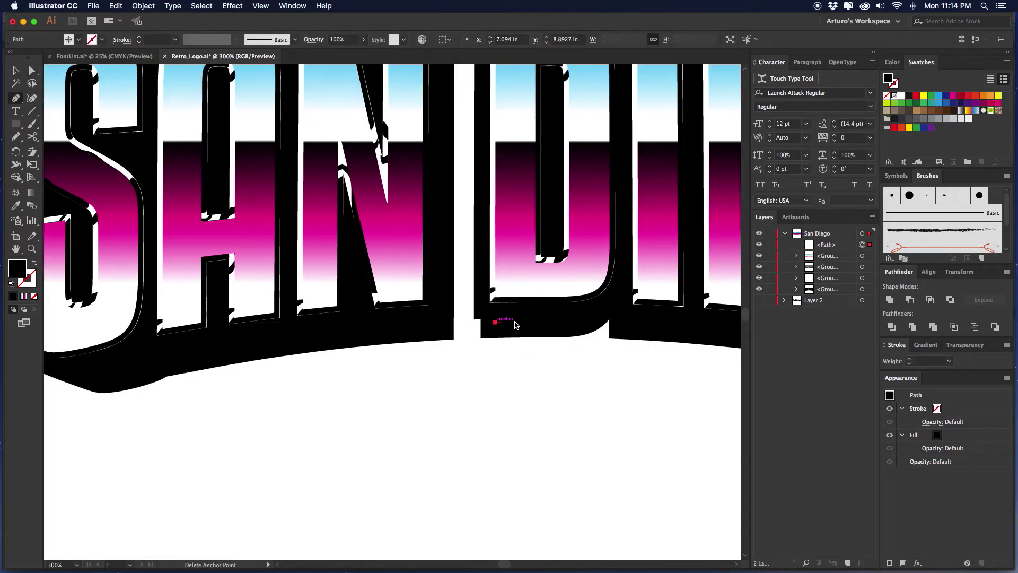
key("super+z")
left_click(518, 325, "super")
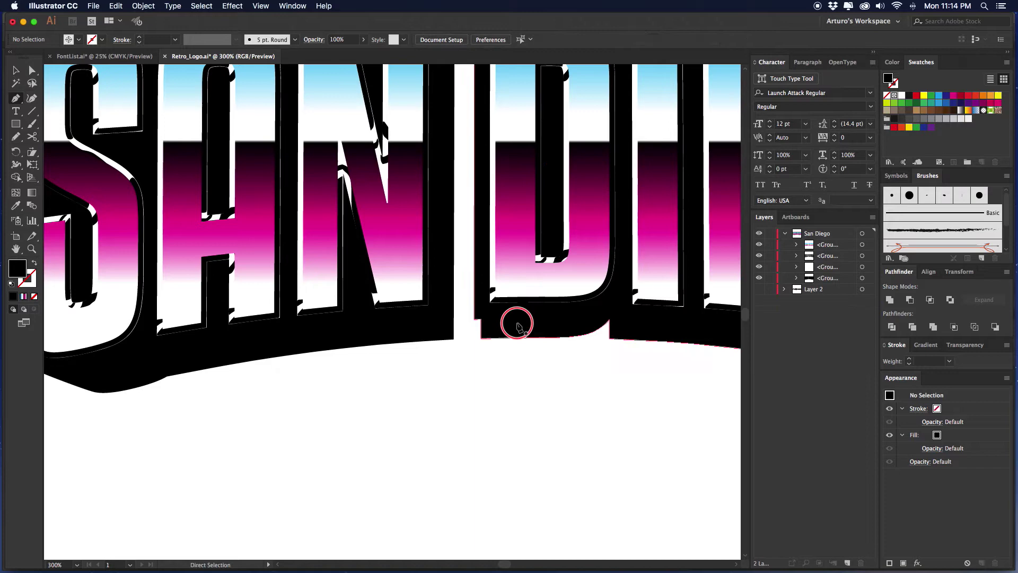
left_click(481, 319)
left_click_drag(481, 318, 413, 402)
left_click_drag(386, 146, 447, 176)
left_click(417, 172, "super")
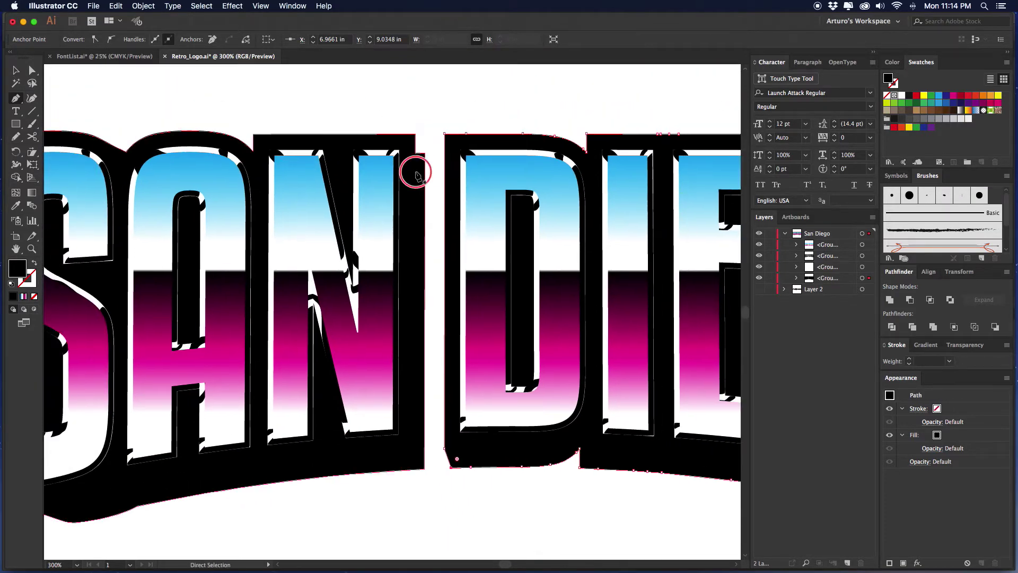
left_click(416, 153)
Smooth the lower edge of the black DIEGO outline by deleting the anchor points between the E and G and beneath the O.
left_click_drag(476, 220, 275, 122)
left_click_drag(567, 294, 414, 339)
left_click(403, 364, "super")
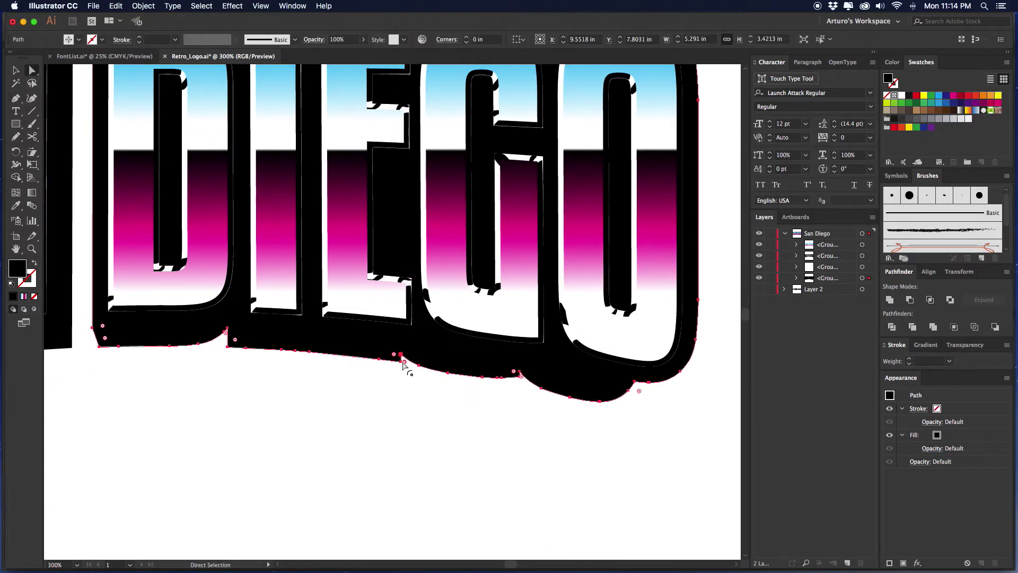
key("minus")
left_click(401, 355)
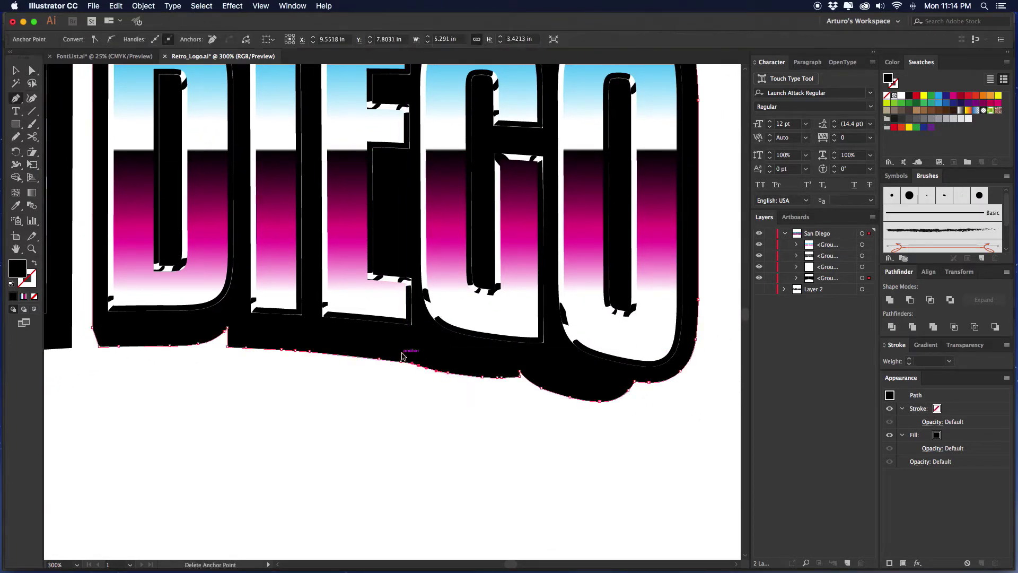
left_click_drag(513, 356, 471, 354)
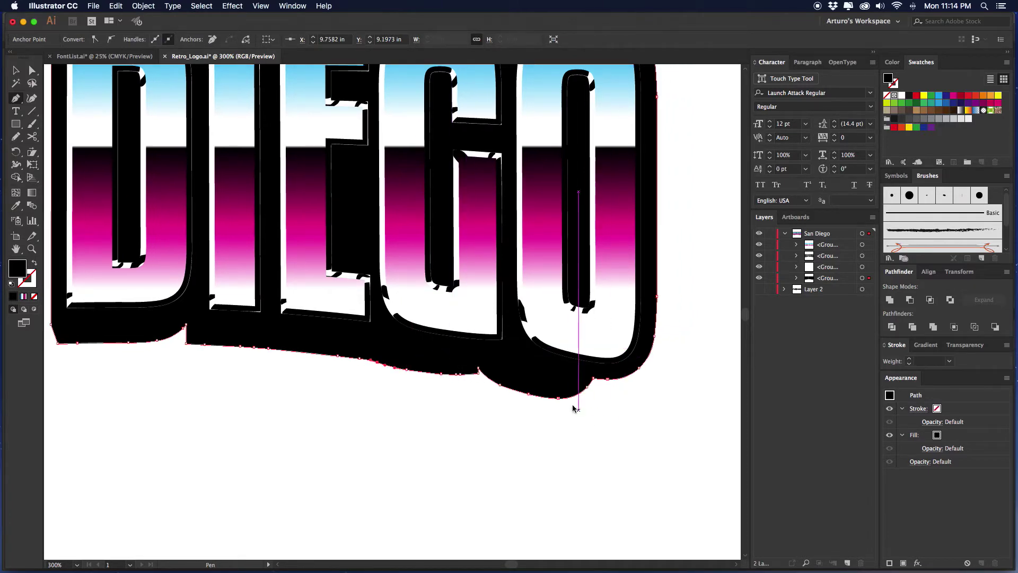
left_click(607, 380)
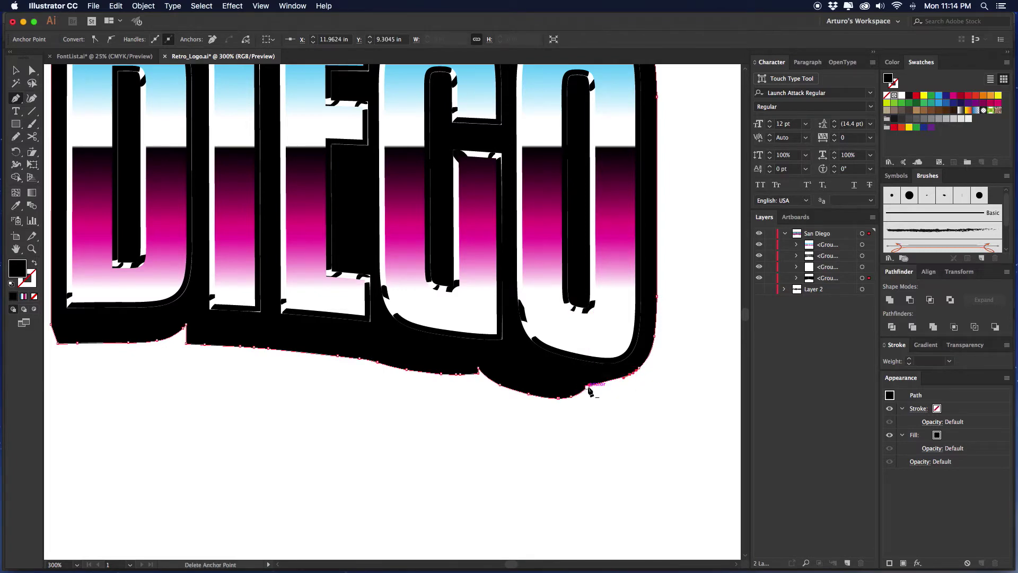
scroll(660, 185, "up", 5)
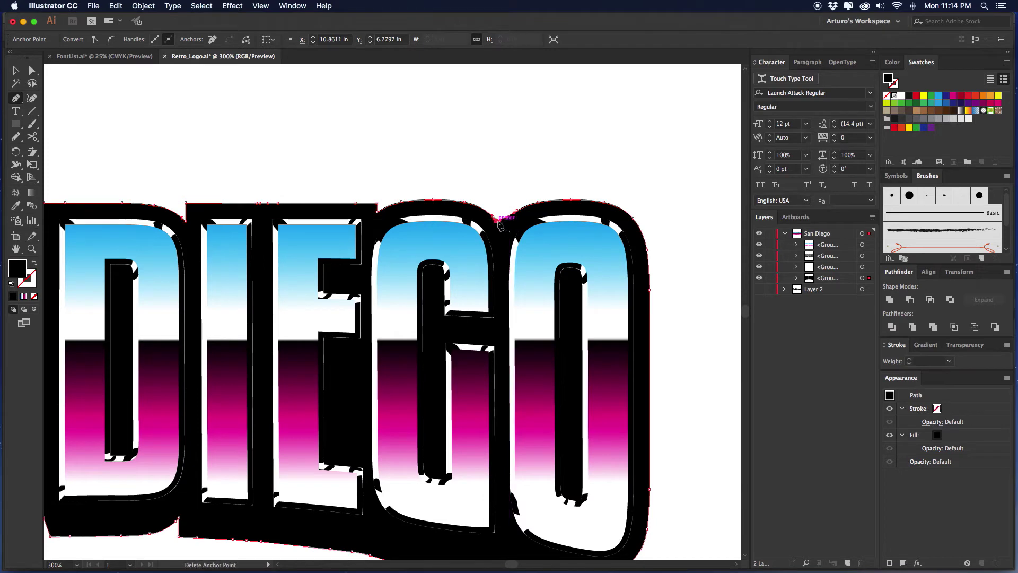
scroll(532, 221, "left", 10)
key("v")
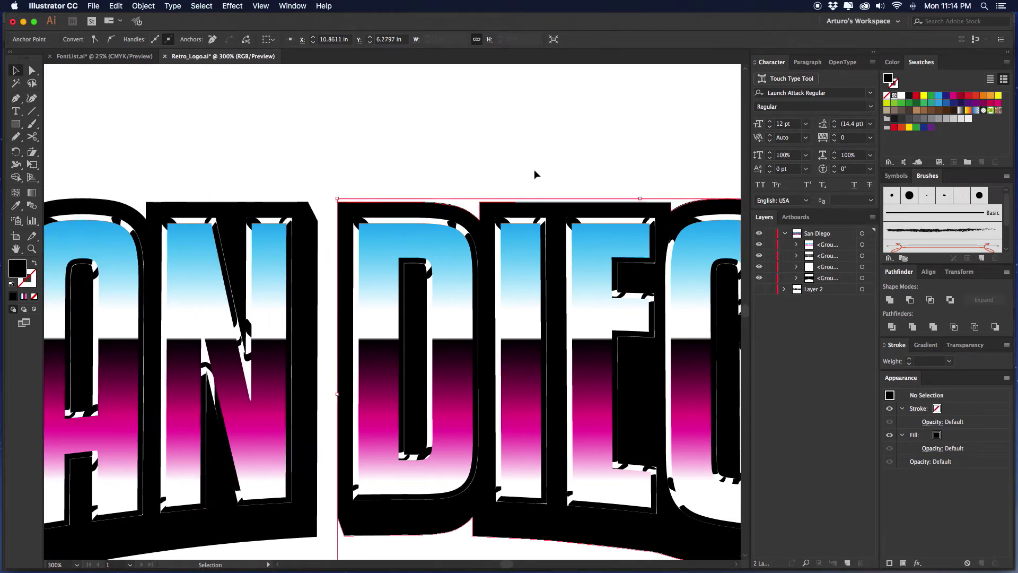
Examine the cleaned-up black outline around the whole SAN DIEGO lettering.
left_click(533, 170)
key("super+minus")
key("super+minus")
scroll(533, 104, "down", 3)
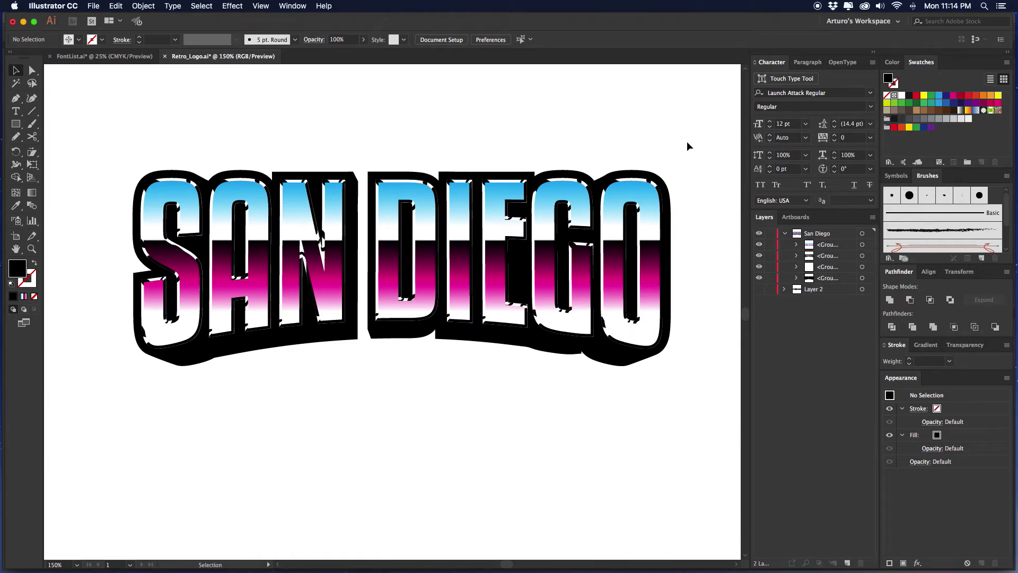
scroll(687, 143, "down", 1)
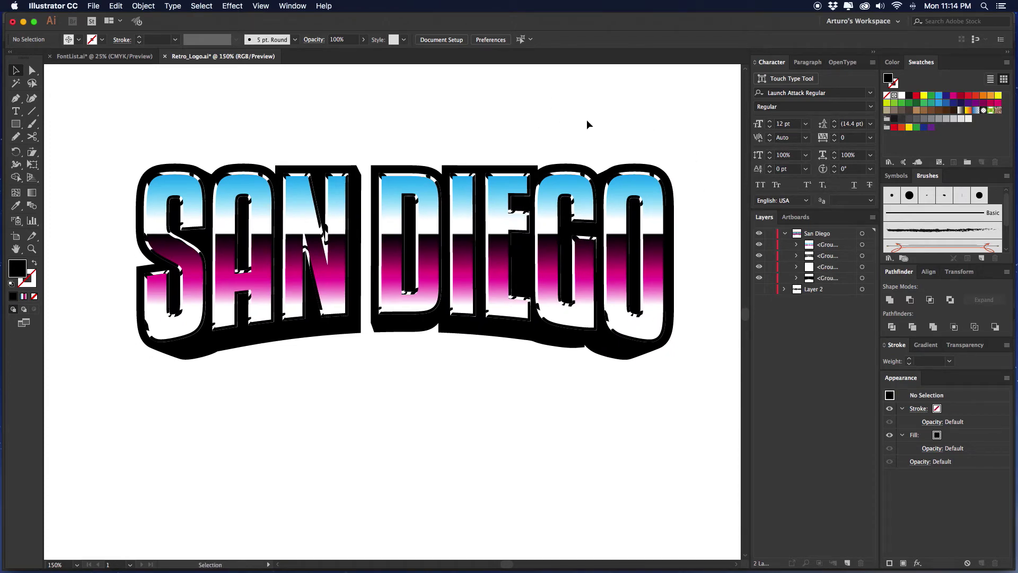
scroll(586, 125, "left", 5)
scroll(586, 125, "up", 2)
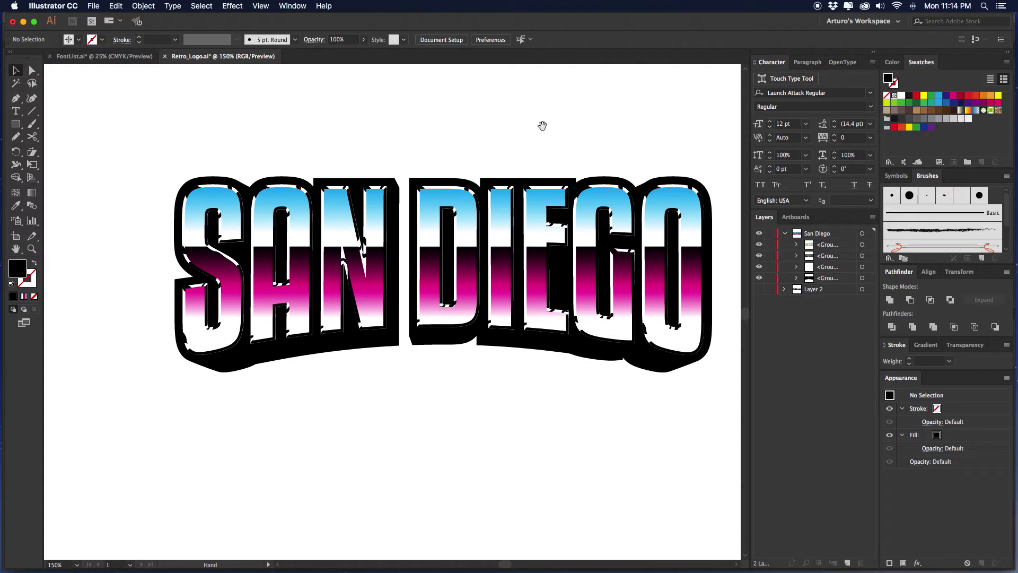
left_click_drag(542, 126, 537, 127)
scroll(663, 152, "right", 1)
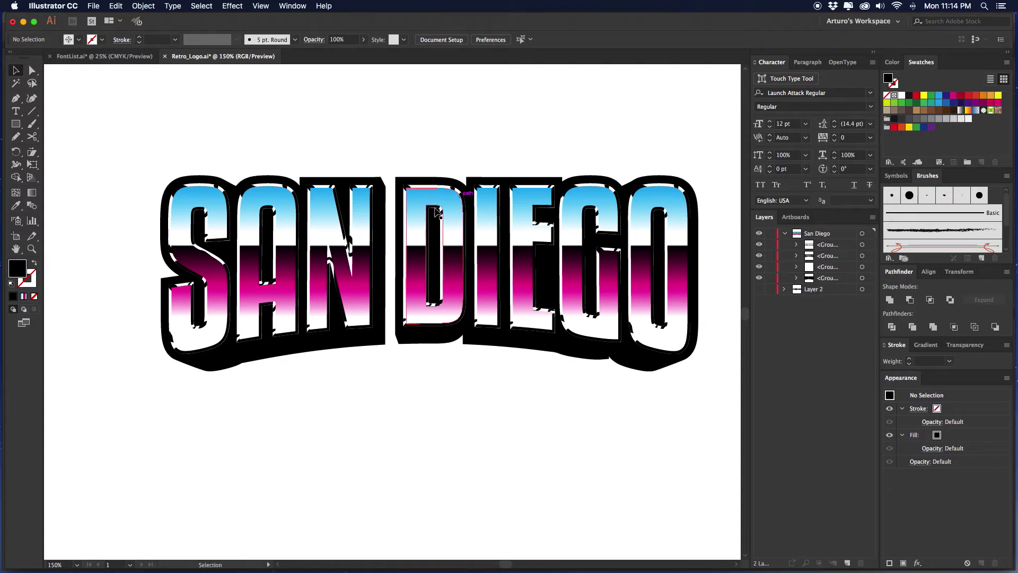
Nudge all of the DIEGO artwork about 0.12 in toward SAN to tighten the gap between the words.
key("a")
scroll(383, 195, "right", 2)
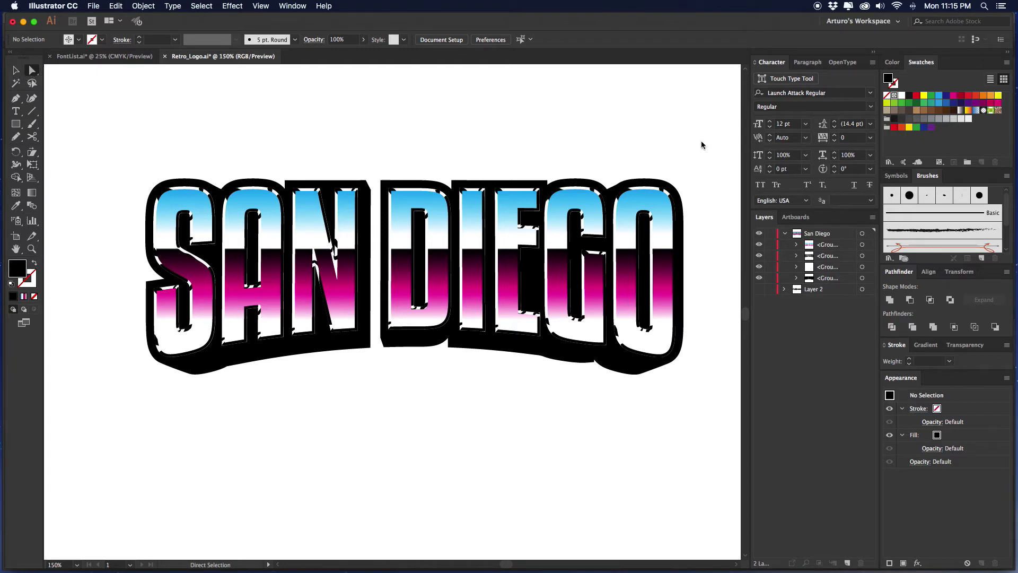
left_click_drag(711, 134, 377, 382)
key("v")
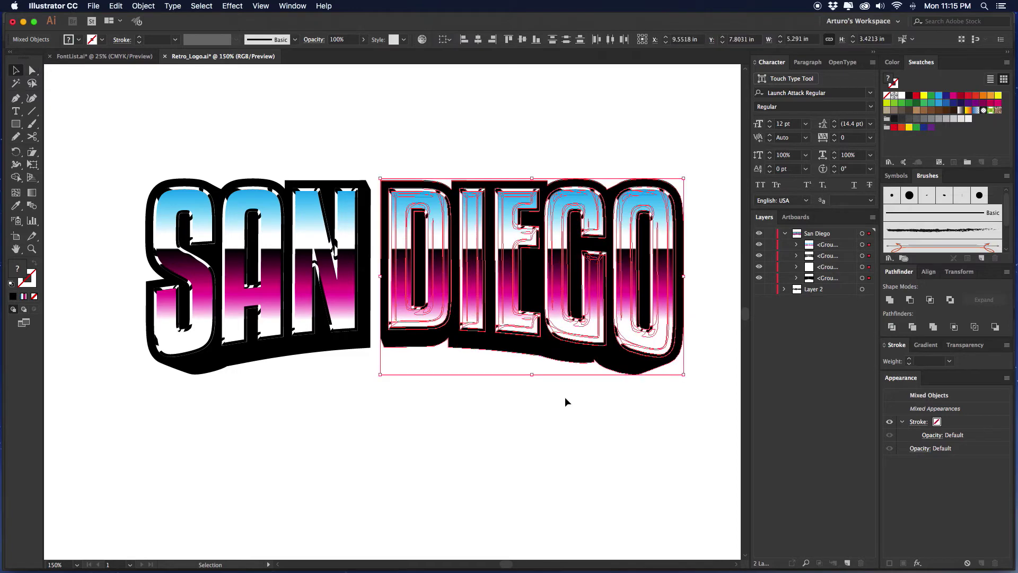
key("Left")
key("Left")
key("Left")
key("Left")
key("Left")
key("Left")
key("Left")
key("Left")
key("Left")
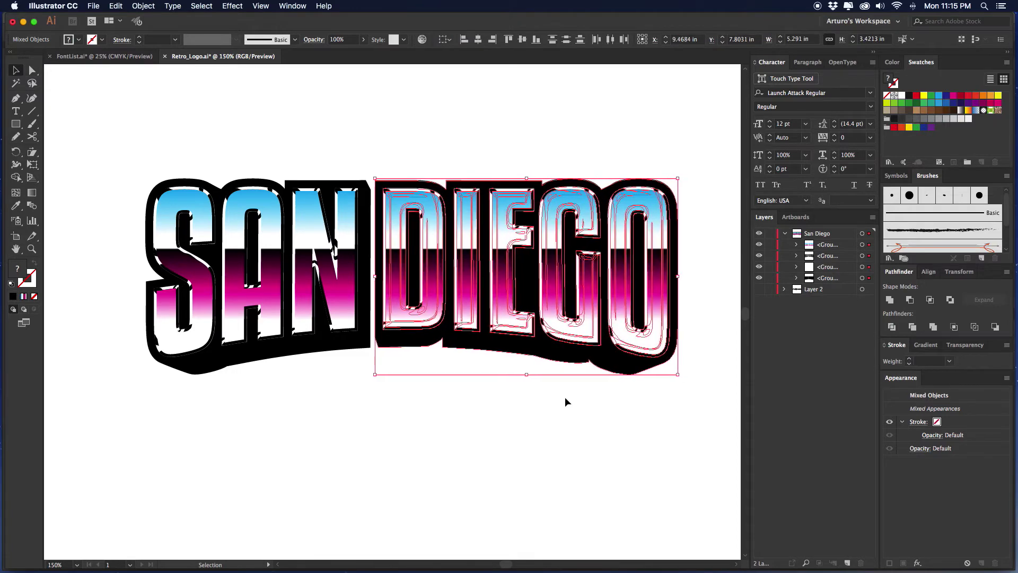
key("Right")
key("Right")
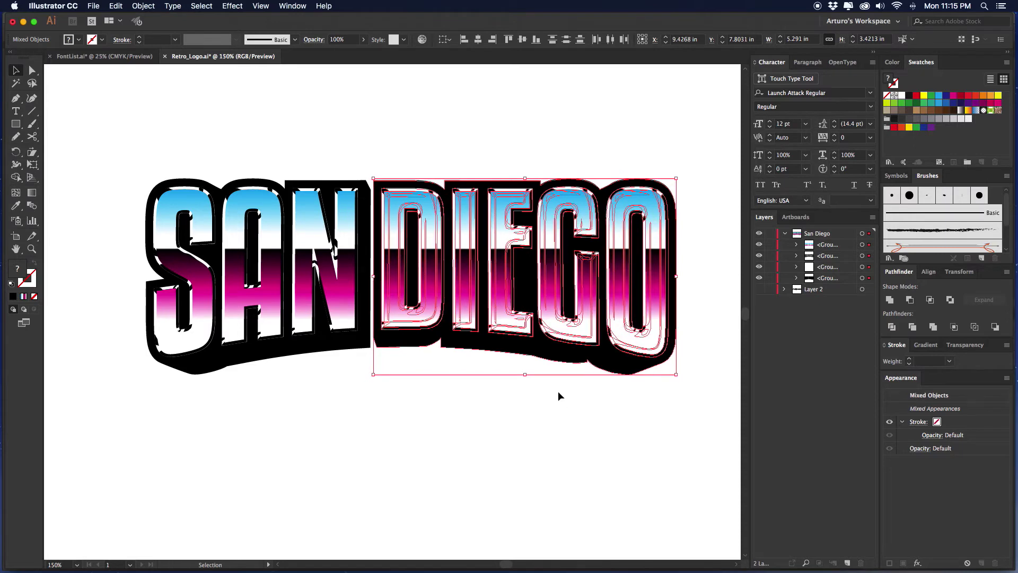
left_click(557, 391)
Pull the N's upper-right and the D's lower-left corner anchors so the black SAN and DIEGO outlines overlap along their shared edge.
left_click_drag(408, 123, 374, 317)
key("z")
key("a")
left_click(428, 256)
left_click_drag(430, 261, 445, 286)
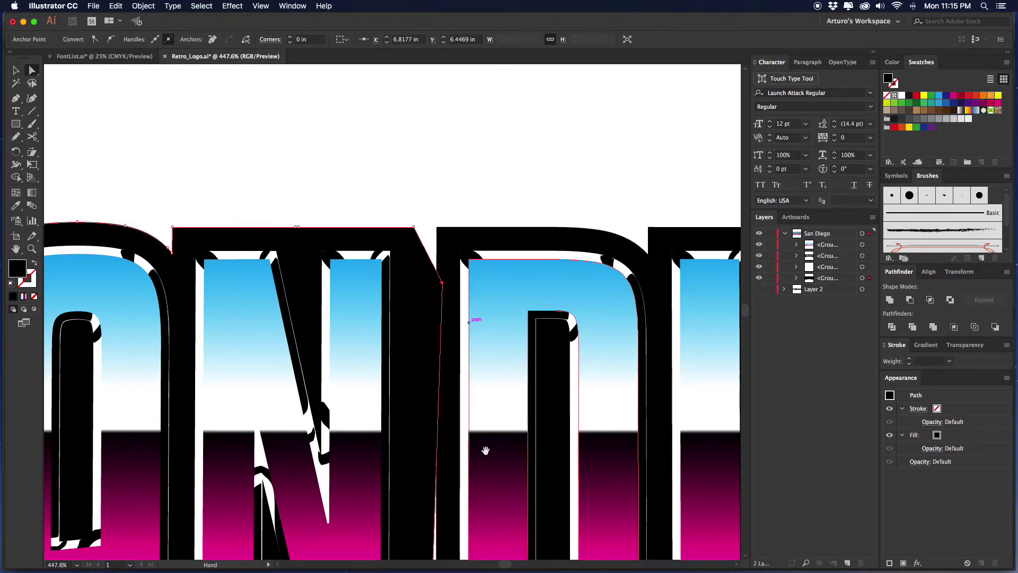
scroll(466, 400, "down", 10)
mouse_move(435, 419)
left_mouse_down()
mouse_move(427, 445)
mouse_move(437, 421)
mouse_move(421, 386)
mouse_move(425, 402)
left_mouse_up()
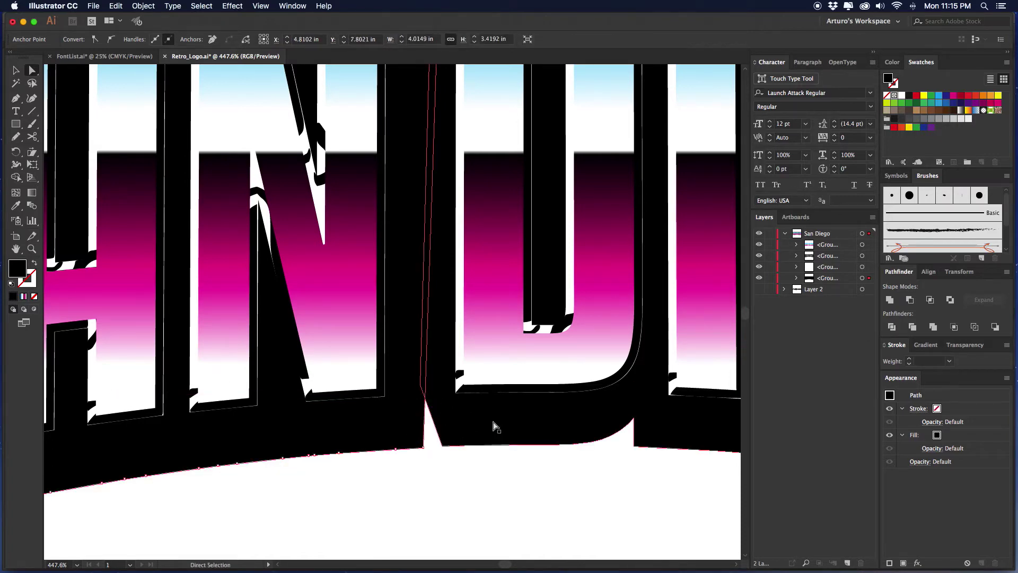
Unite the black outlines of SAN and DIEGO into a single shape.
key("v")
left_click(863, 278)
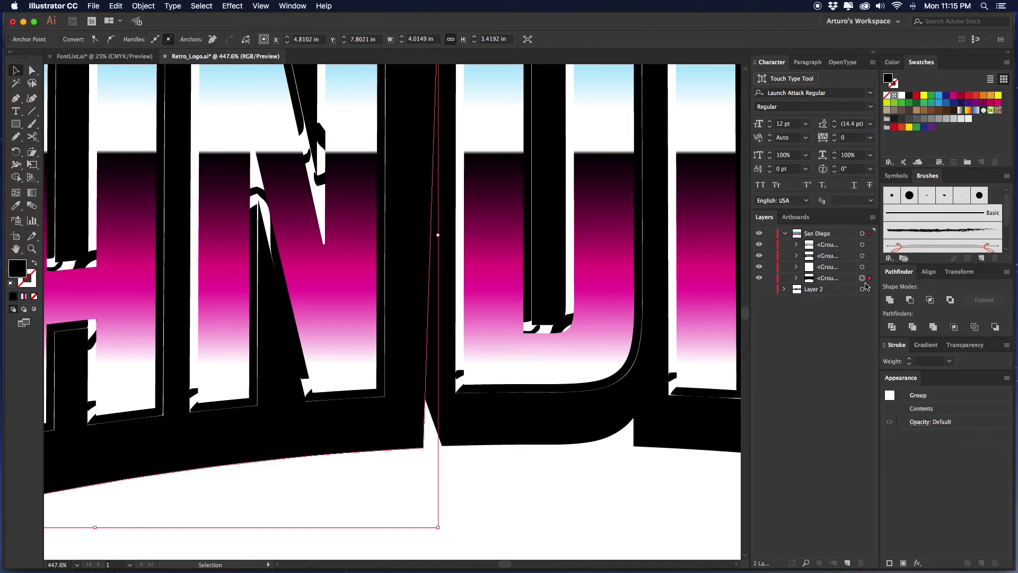
left_click(891, 300)
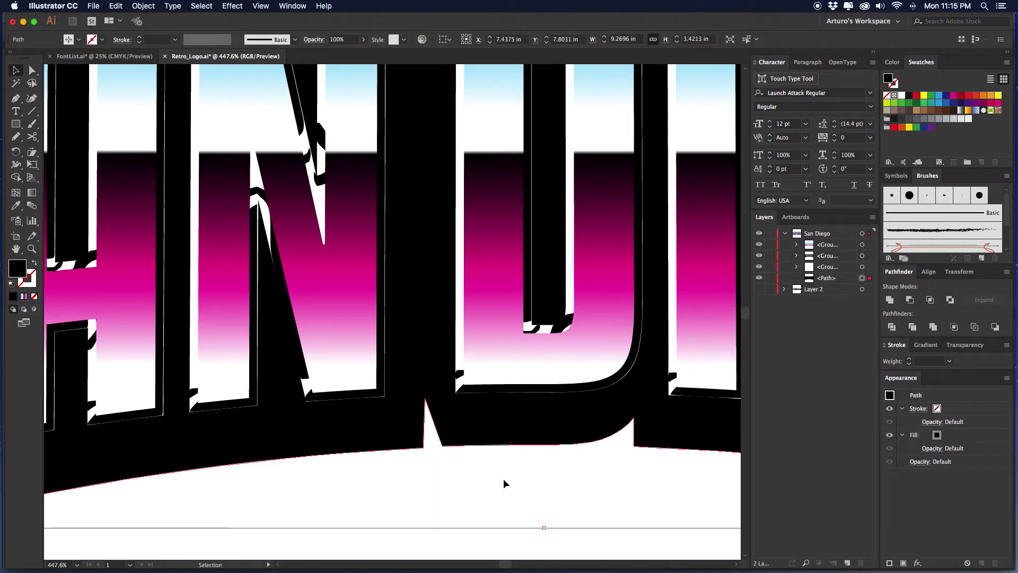
left_click(504, 479)
key("super+minus")
key("super+minus")
key("super+minus")
key("super+minus")
scroll(504, 478, "right", 3)
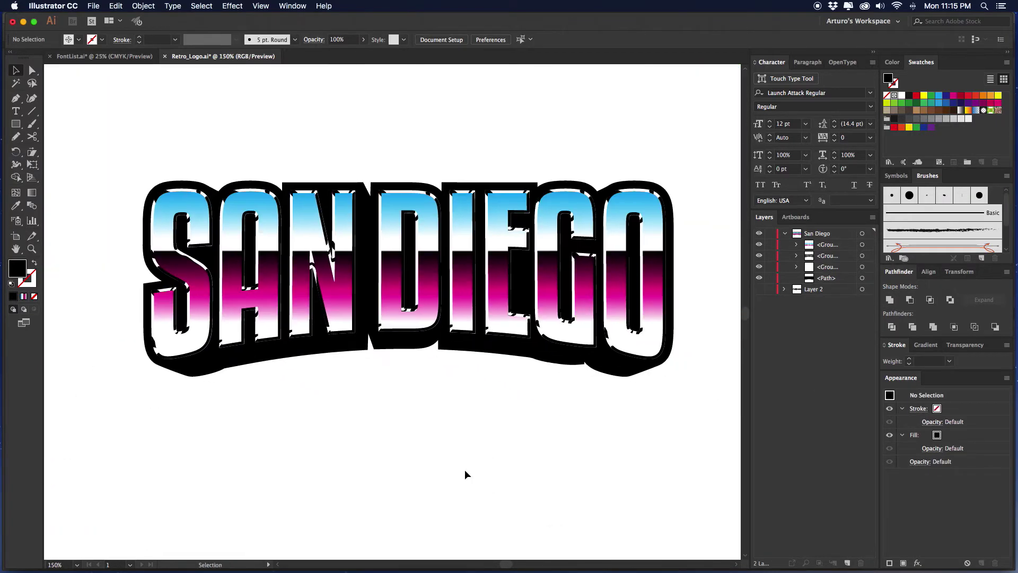
Duplicate the united black outline beneath itself and give the copy a 10 pt stroke and fill in purple C=60 M=90 Y=0 K=0.
left_click_drag(826, 276, 852, 284)
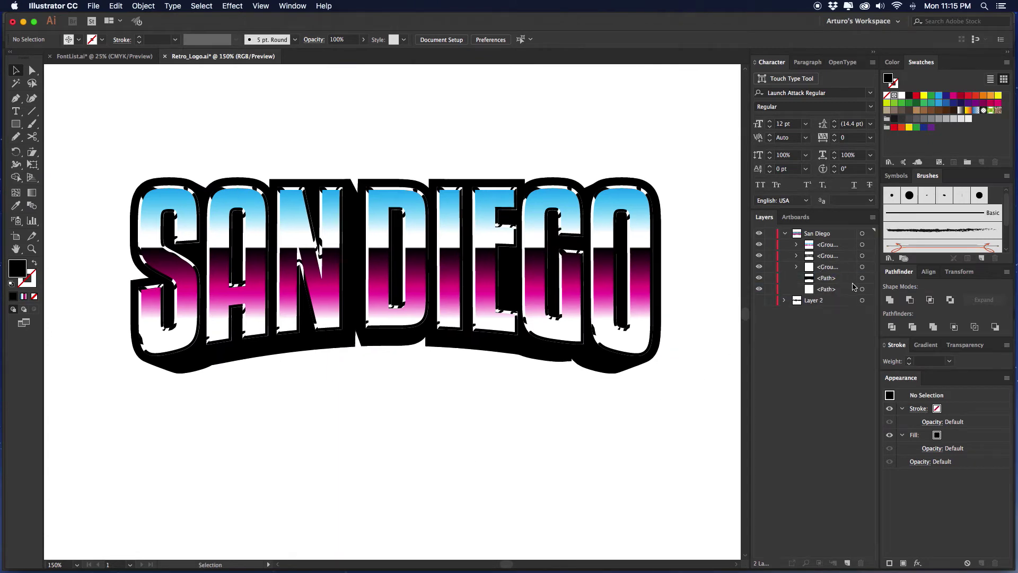
left_click(910, 359)
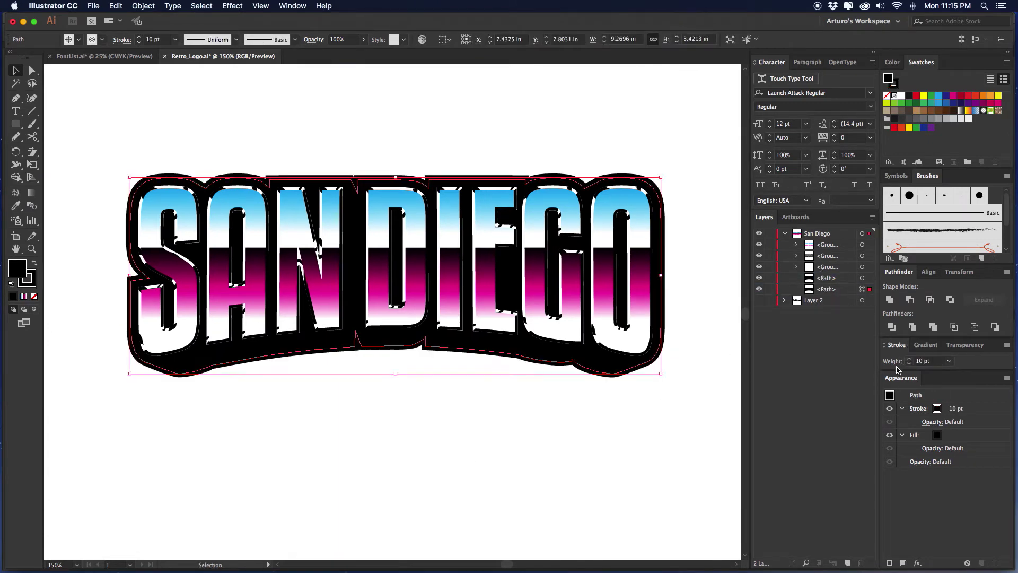
left_click(931, 128)
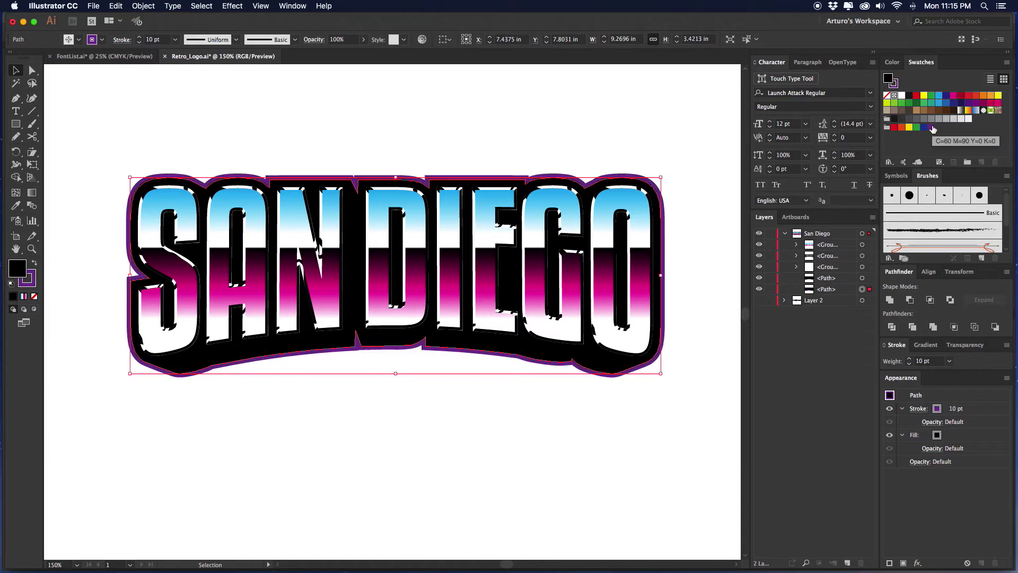
left_click(706, 215)
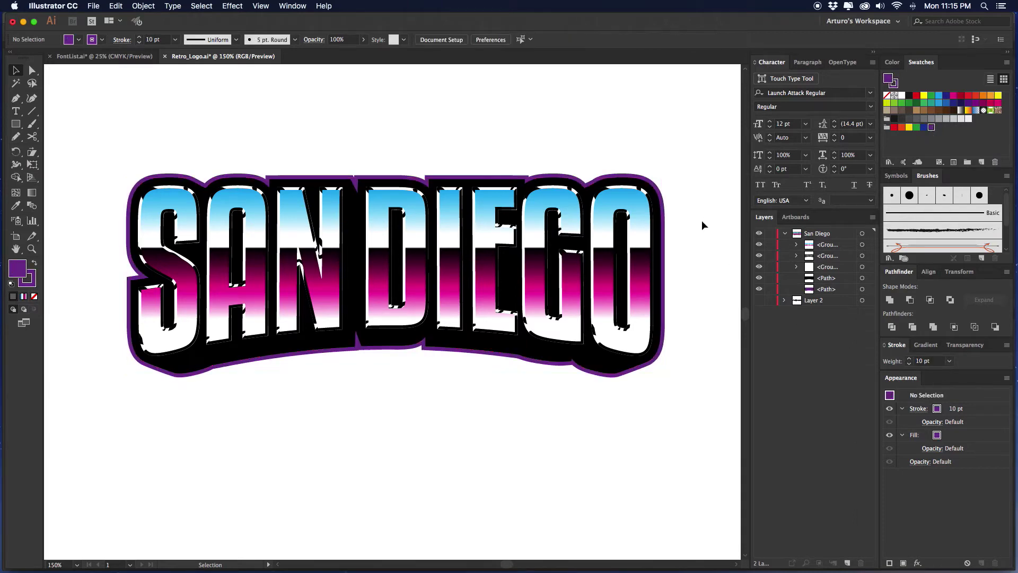
key("a")
scroll(698, 227, "down", 1)
key("super+minus")
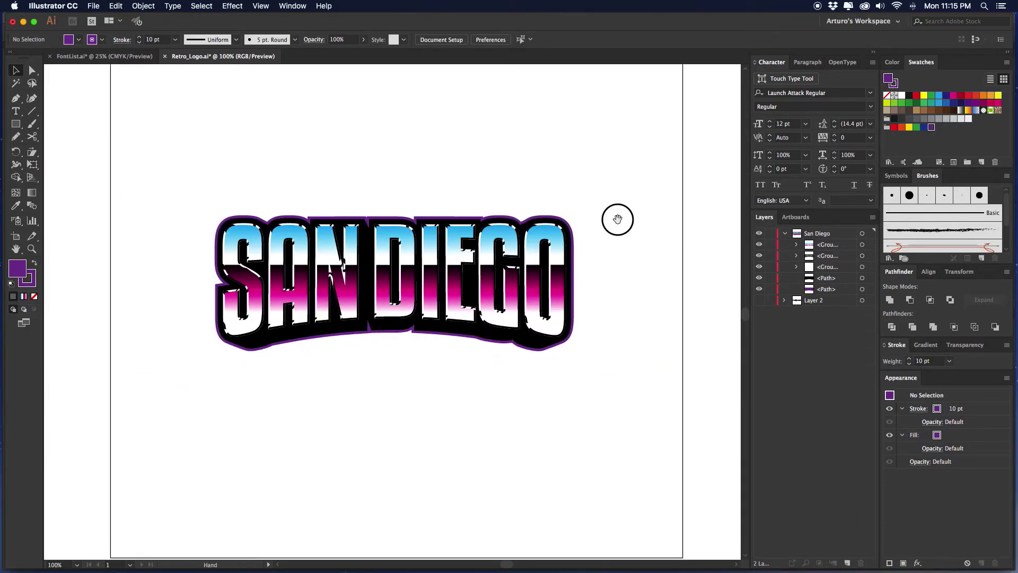
Expand the fill and stroke of the purple outline and unite the results into one path.
left_click(863, 289)
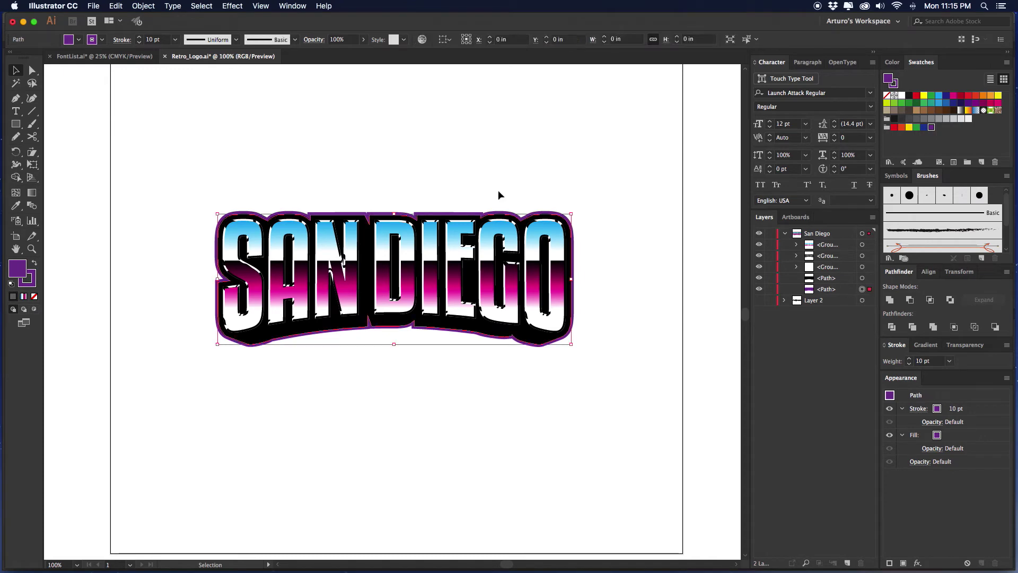
left_click(142, 6)
left_click(148, 110)
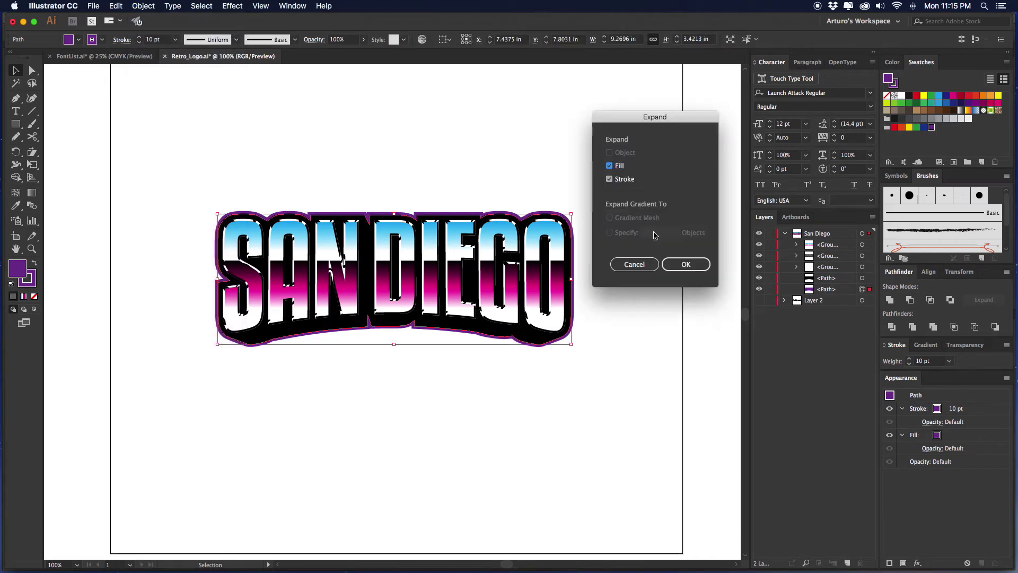
left_click(686, 264)
left_click(892, 306)
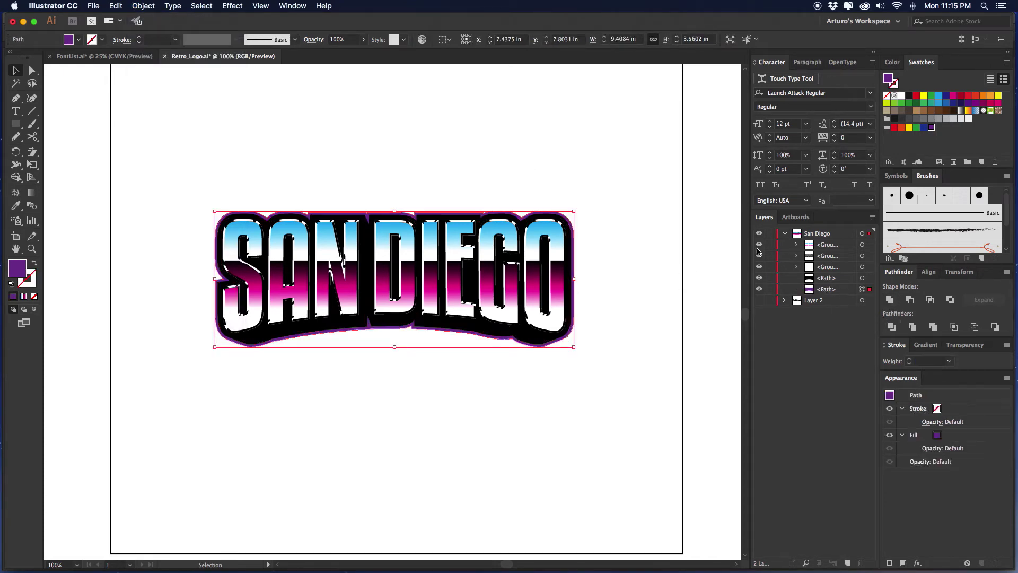
left_click(555, 152)
scroll(569, 155, "left", 2)
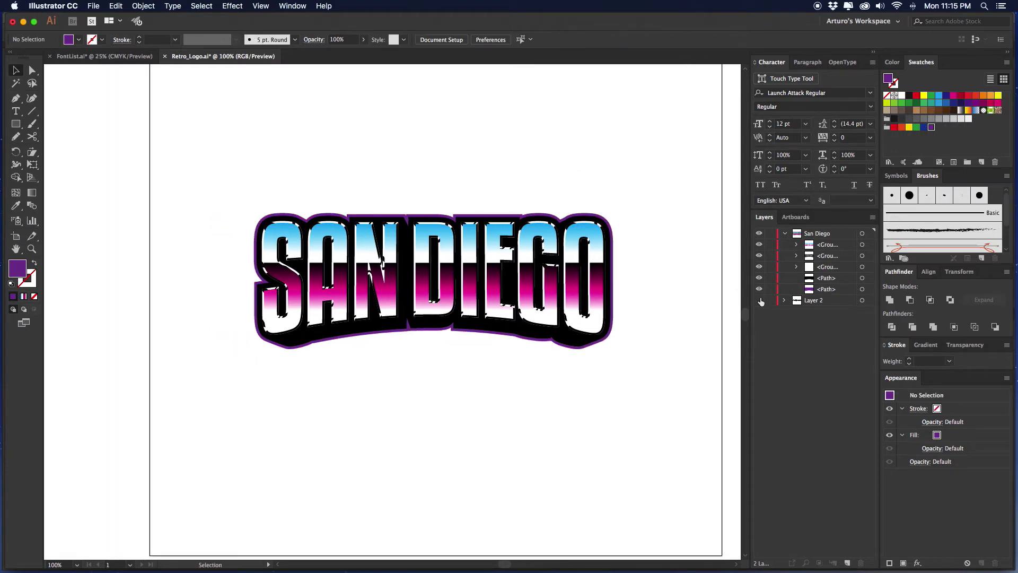
Show Layer 2 and move the complete SAN DIEGO artwork up above the California script.
scroll(530, 323, "down", 2)
left_click_drag(423, 309, 419, 419)
left_click_drag(589, 108, 456, 278)
scroll(477, 318, "up", 3)
left_click_drag(466, 355, 459, 331)
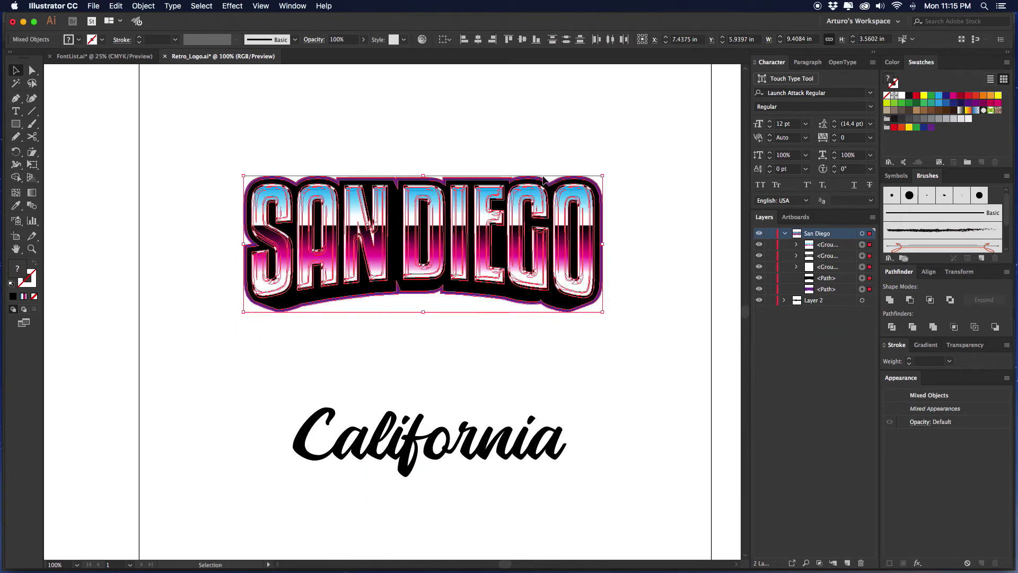
Move the California script up closer beneath SAN DIEGO, undoing any accidental shifts of the SAN DIEGO pieces.
left_click_drag(512, 137, 501, 226)
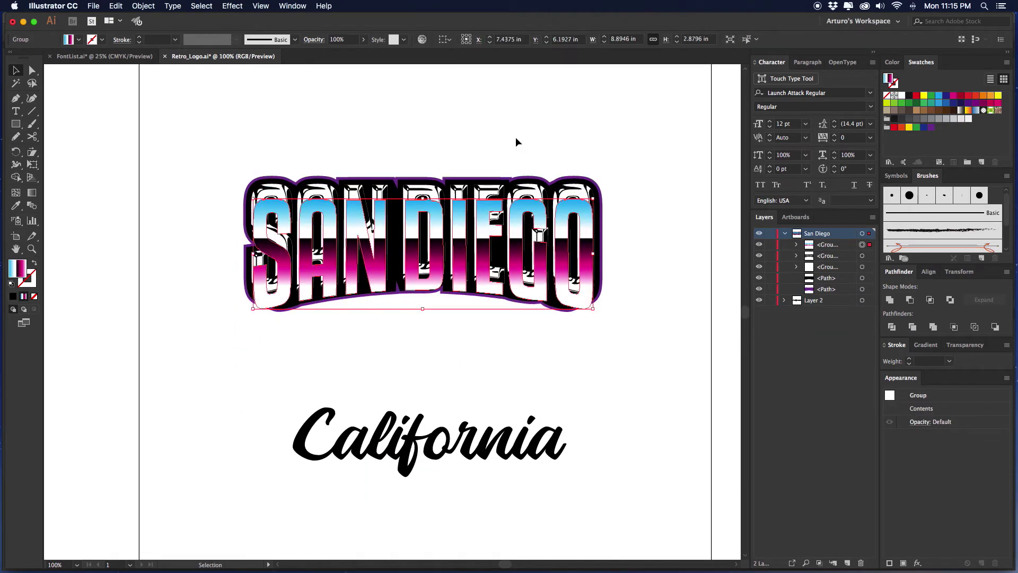
key("super+z")
left_click_drag(519, 140, 481, 234)
left_click(463, 357)
left_click_drag(482, 395, 484, 449)
left_click_drag(572, 406, 562, 378)
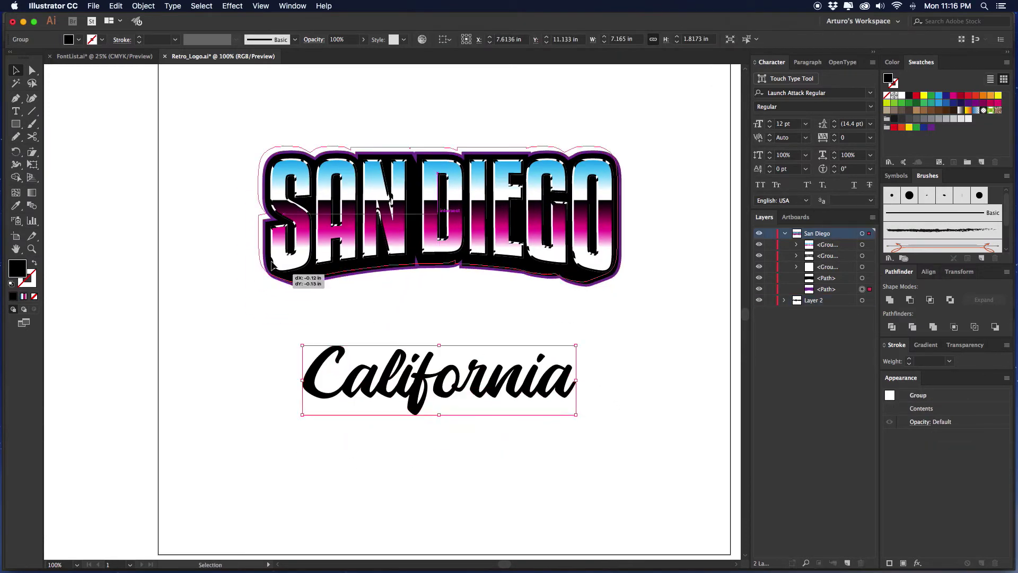
left_click(307, 281)
key("a")
key("super+z")
Shear the California script horizontally to give it a slightly stronger slant.
left_click(454, 321)
left_click_drag(480, 333, 417, 428)
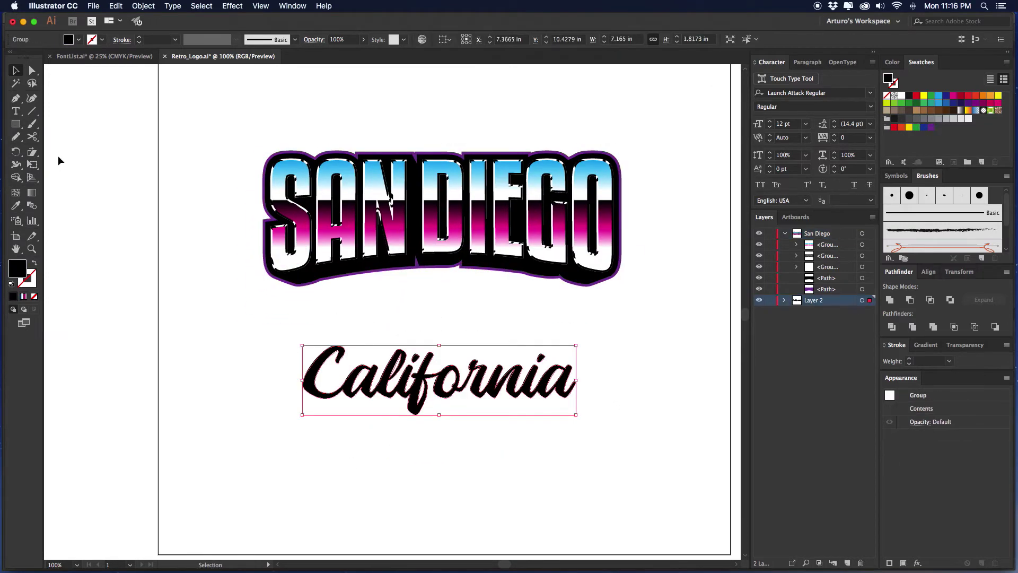
left_click(33, 153)
left_click_drag(402, 324, 429, 330)
left_click(16, 71)
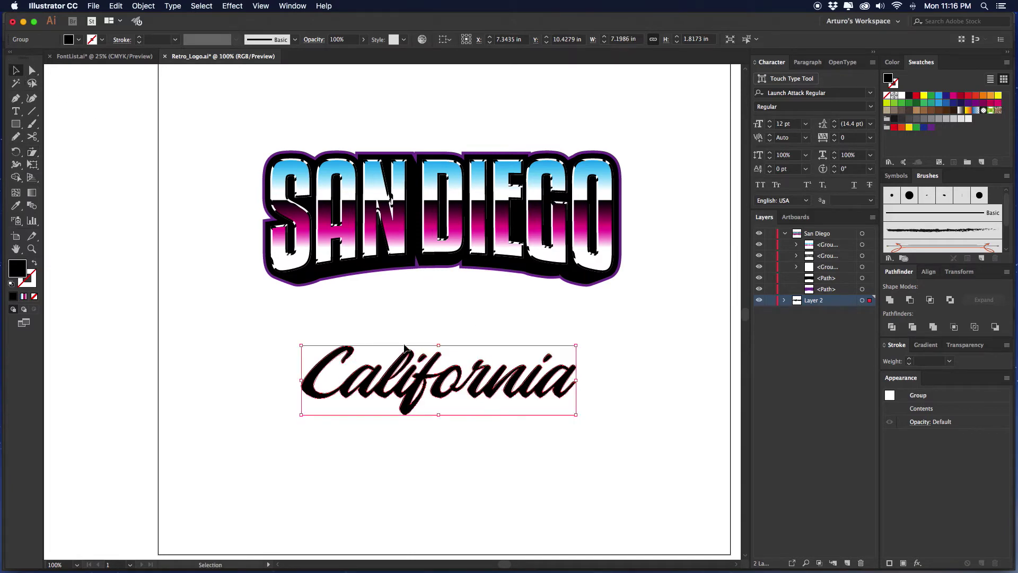
Apply a horizontal Arch warp with a 15% bend to the California script and expand its appearance.
left_click(477, 300)
scroll(478, 301, "down", 1)
left_click_drag(477, 300, 394, 413)
left_click(233, 6)
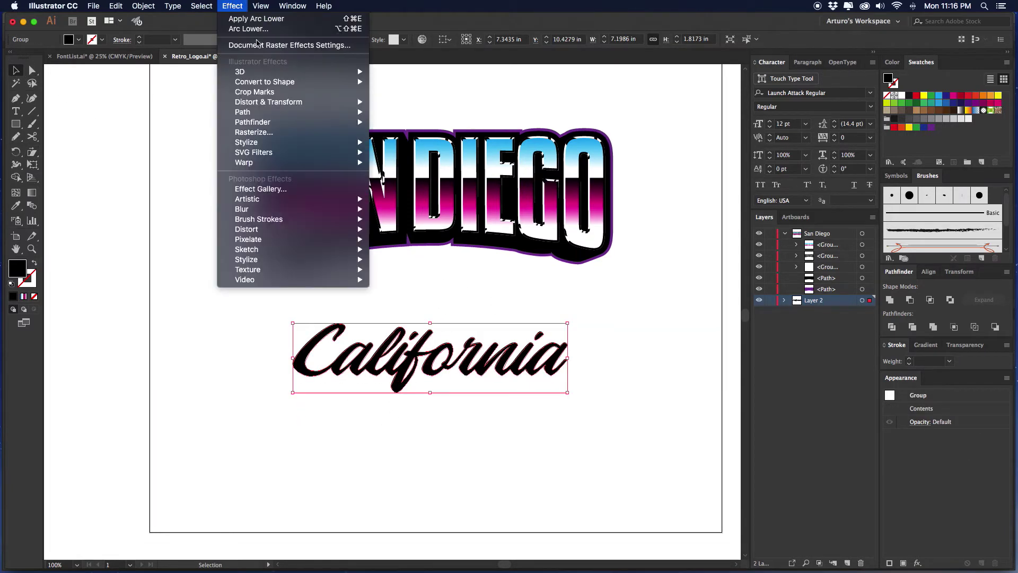
mouse_move(270, 162)
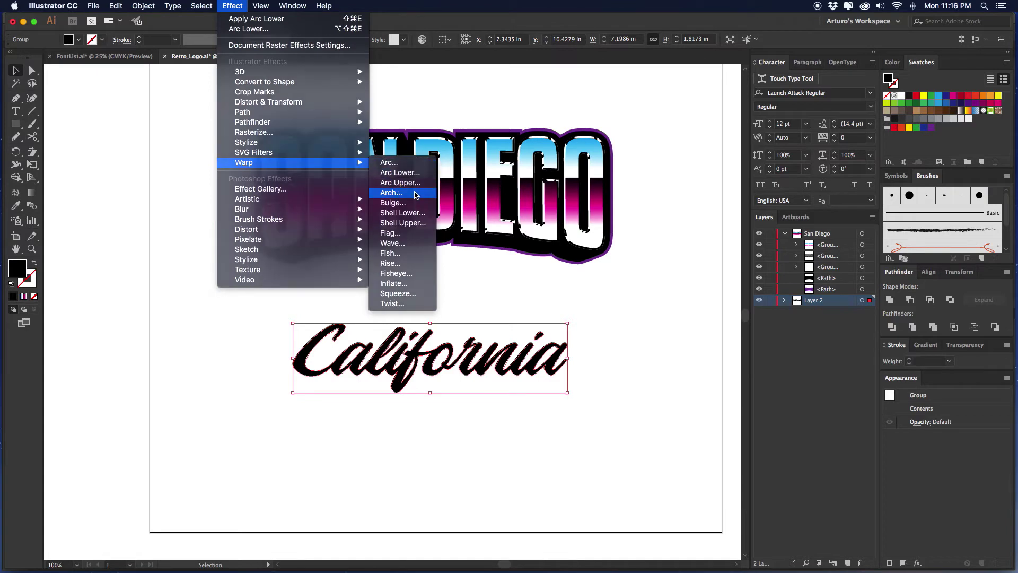
left_click(399, 193)
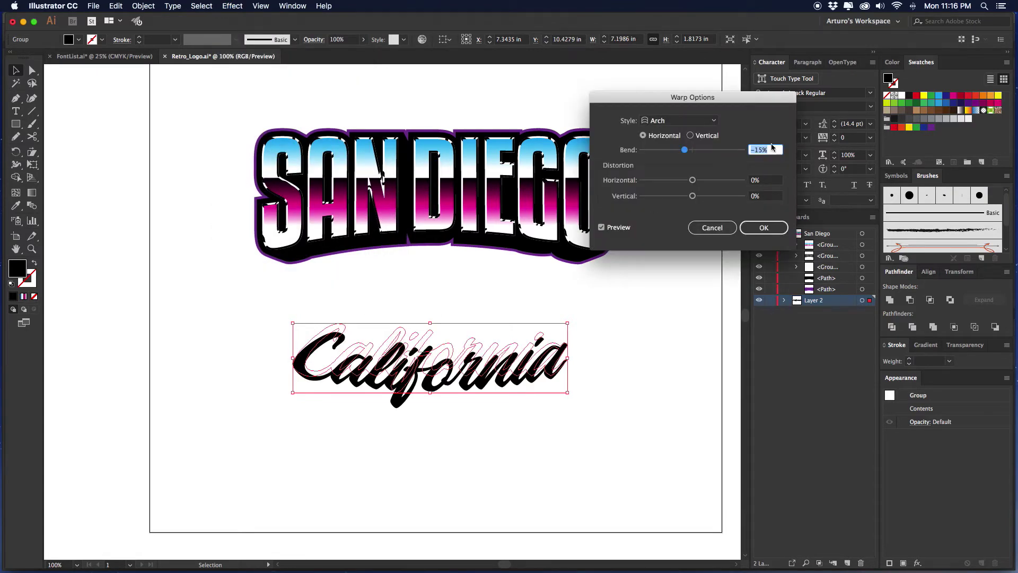
key("shift+Up")
key("shift+Up")
key("shift+Up")
key("shift+Up")
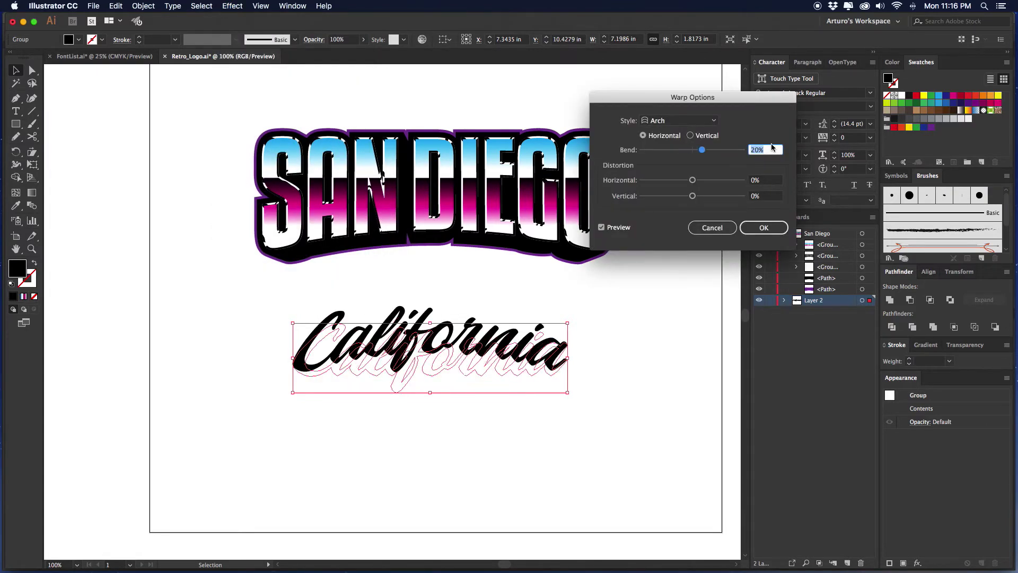
key("Down")
key("Down")
key("Down")
key("Down")
key("Down")
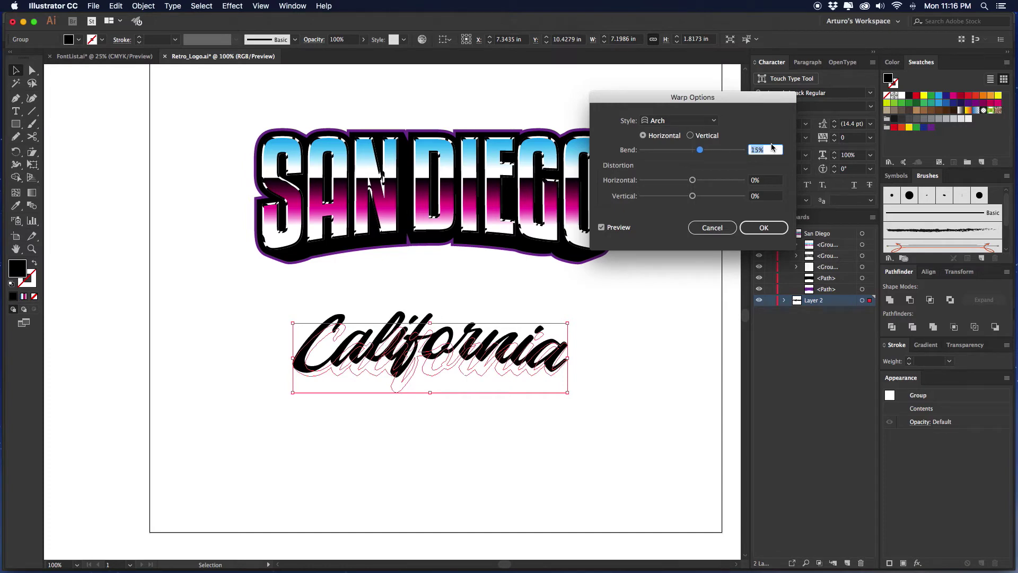
key("Return")
left_click(142, 7)
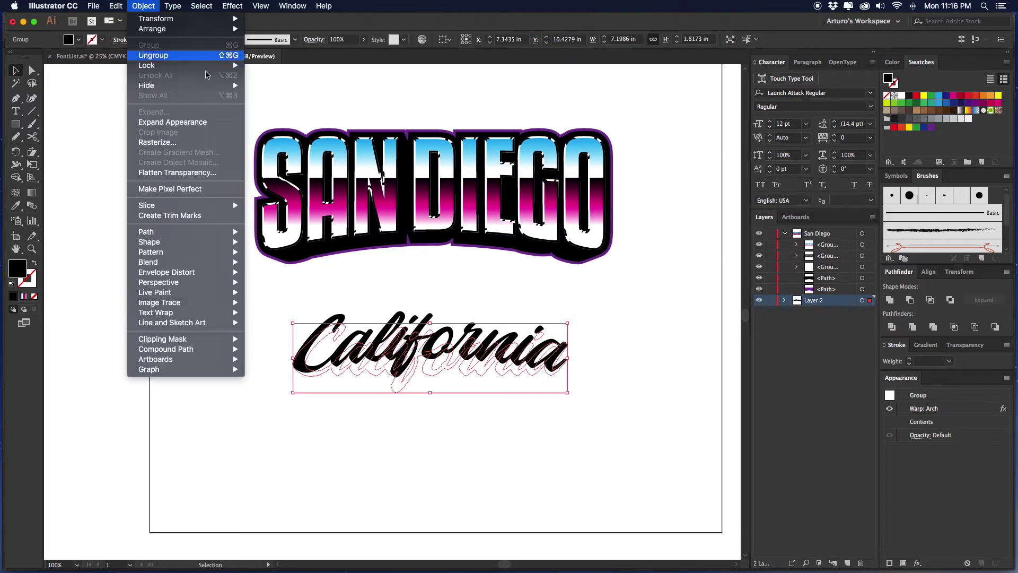
left_click(177, 126)
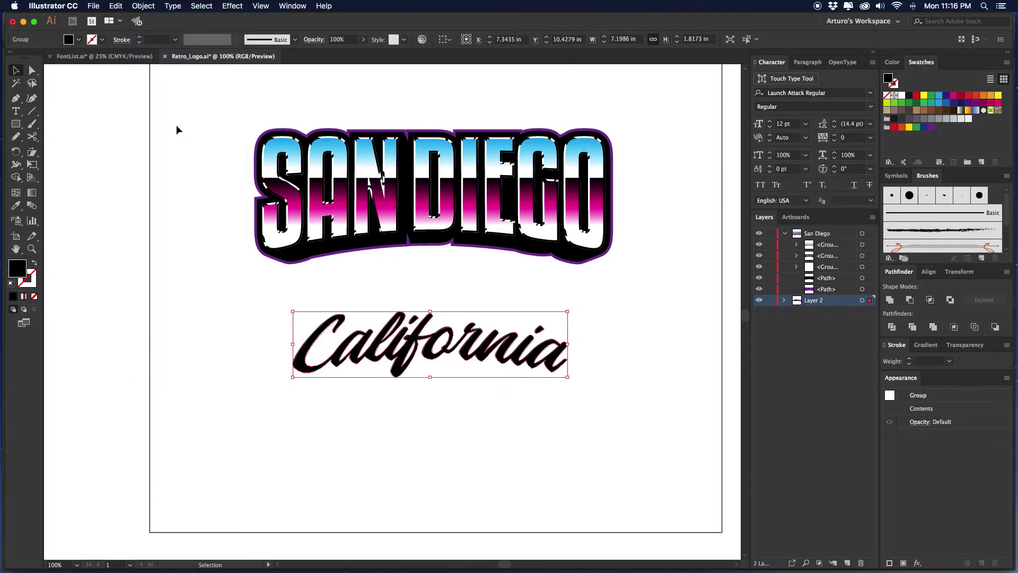
Rotate the California script counter-clockwise so it slopes upward and move it up over the lower edge of SAN DIEGO.
left_click(495, 303)
left_click(556, 351)
left_click_drag(570, 345, 570, 320)
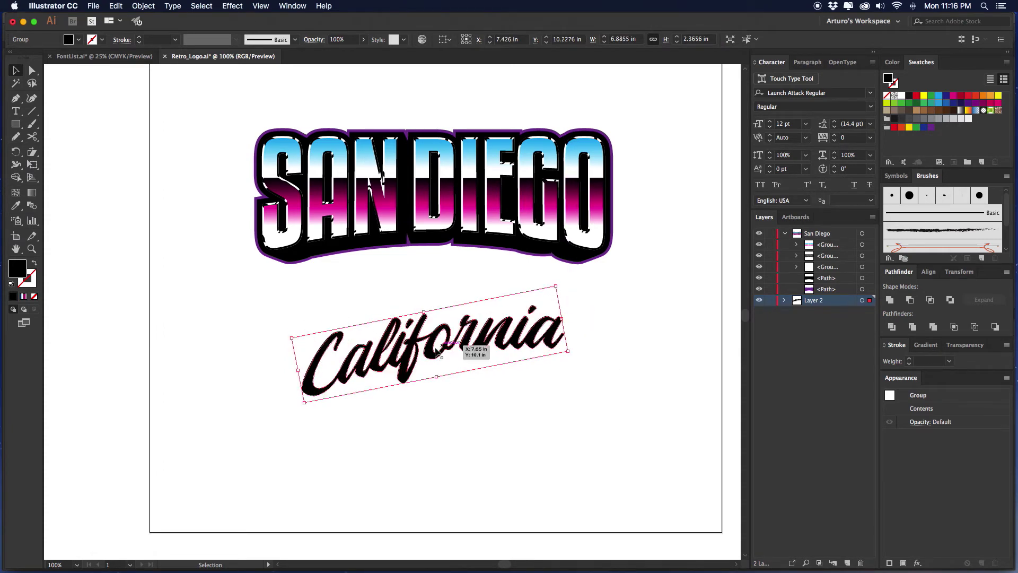
left_click_drag(436, 352, 417, 264)
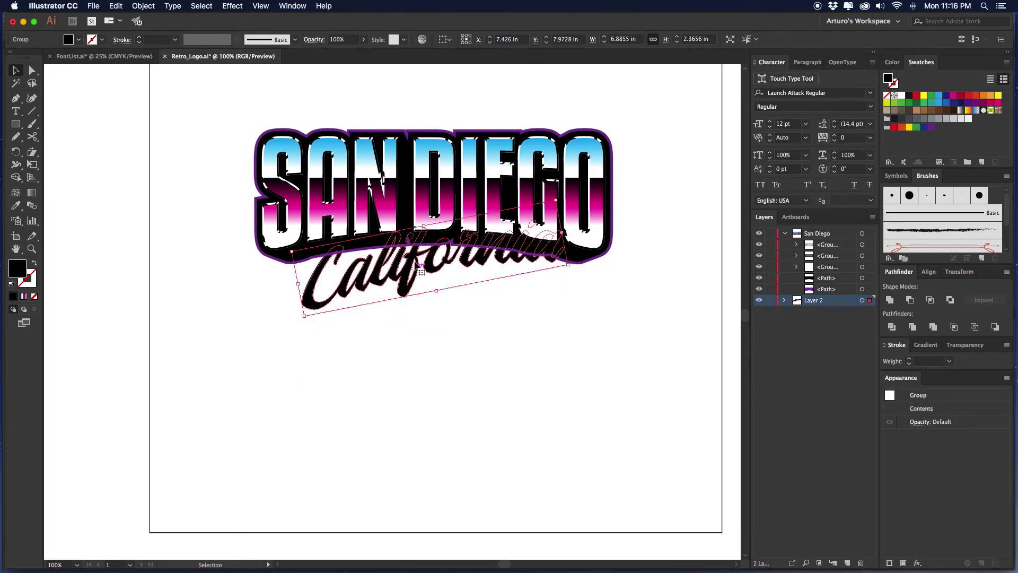
Center the California script horizontally on the artboard.
left_click(446, 40)
left_click(464, 76)
left_click(476, 38)
left_click(680, 127)
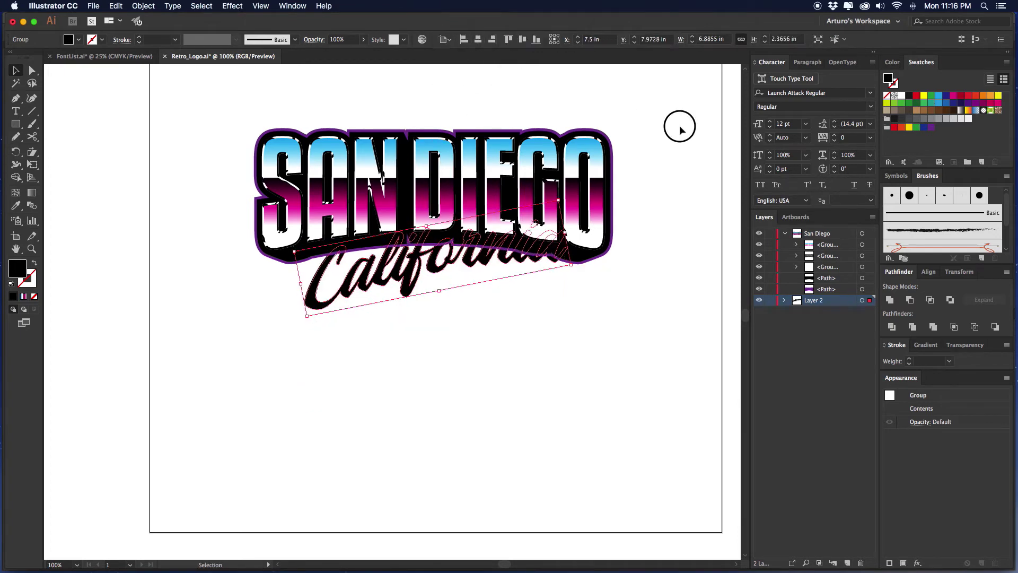
Rename Layer 2 as California and move it above the San Diego layer.
scroll(473, 279, "down", 1)
left_click(814, 300)
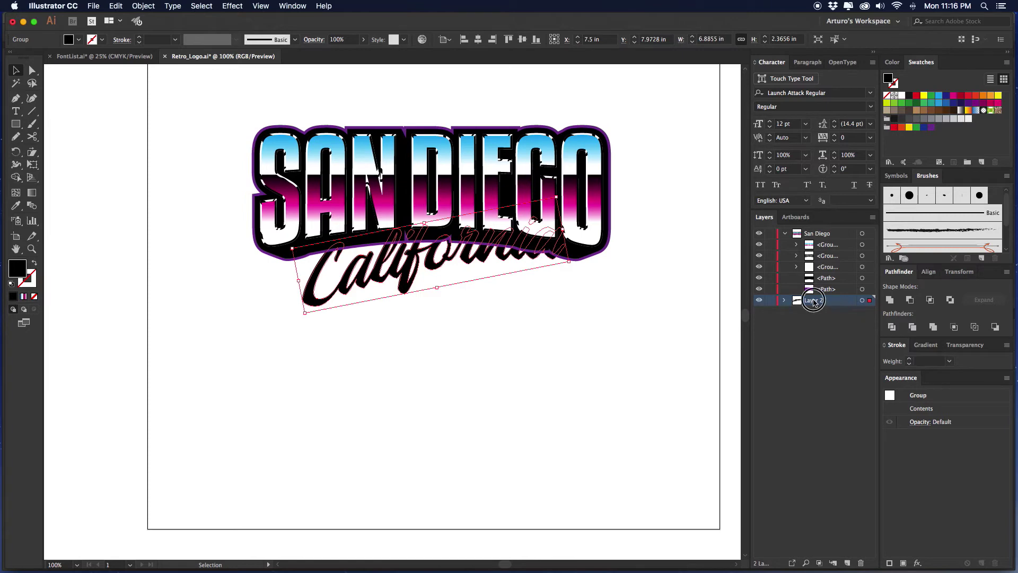
double_click(815, 301)
left_click_drag(837, 303, 834, 229)
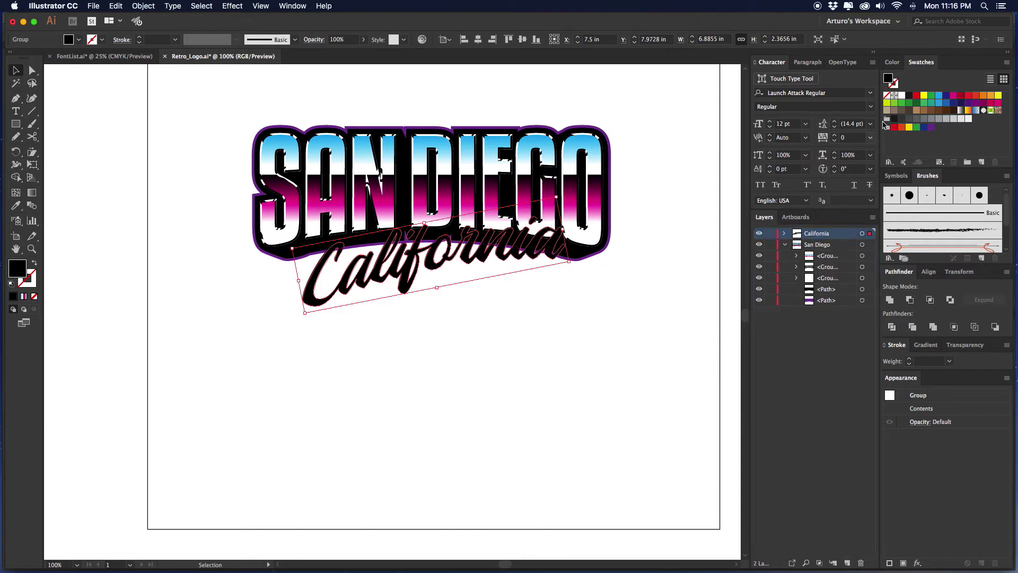
Fill the California script with the magenta swatch.
left_click(954, 98)
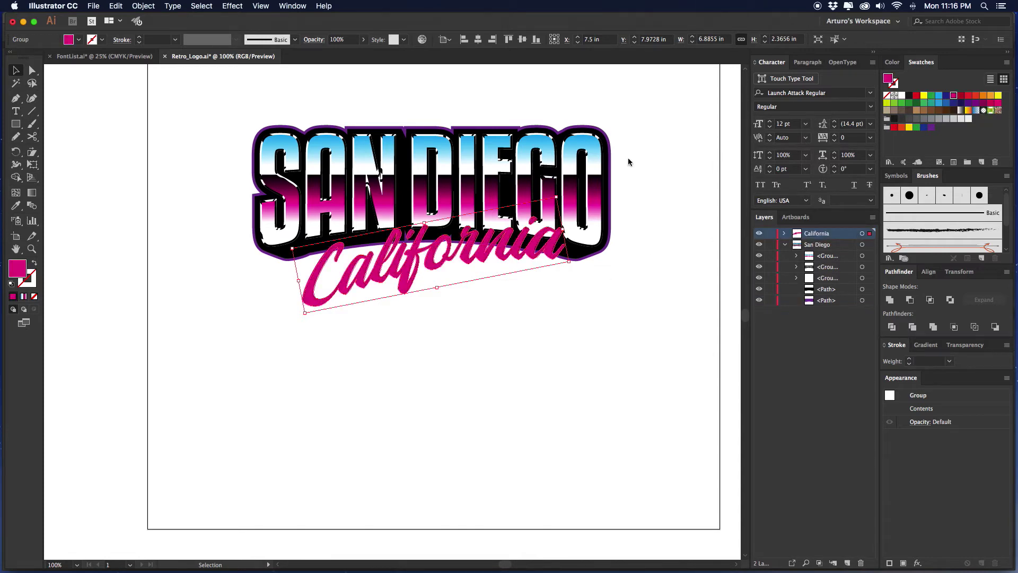
left_click(628, 157)
left_click_drag(650, 142, 630, 174)
key("super+equal")
Duplicate the script group within the California layer, deleting the first copy and making a new one.
left_click(488, 258)
left_click(486, 259)
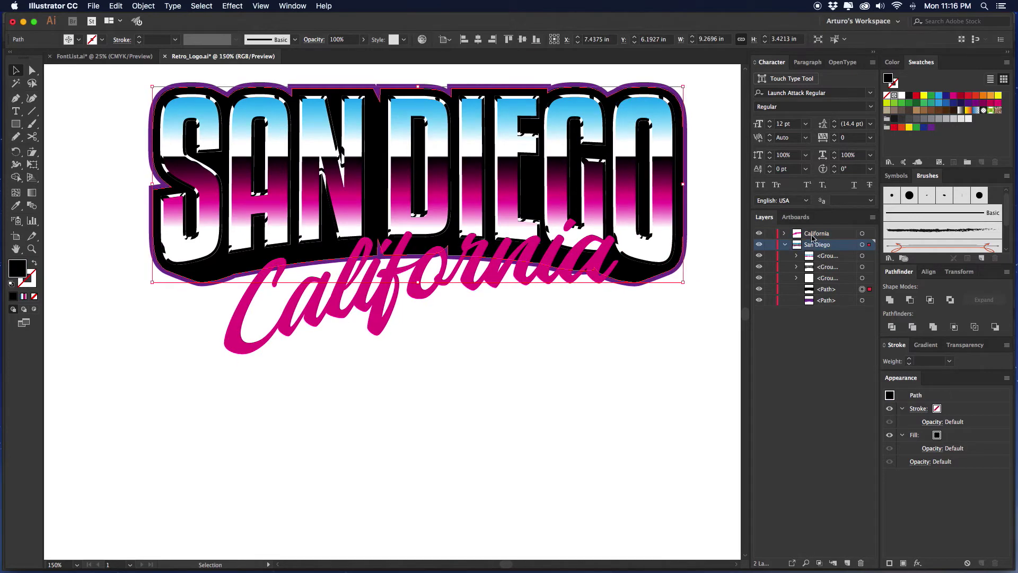
left_click(785, 233)
left_click(661, 297)
left_click(606, 263)
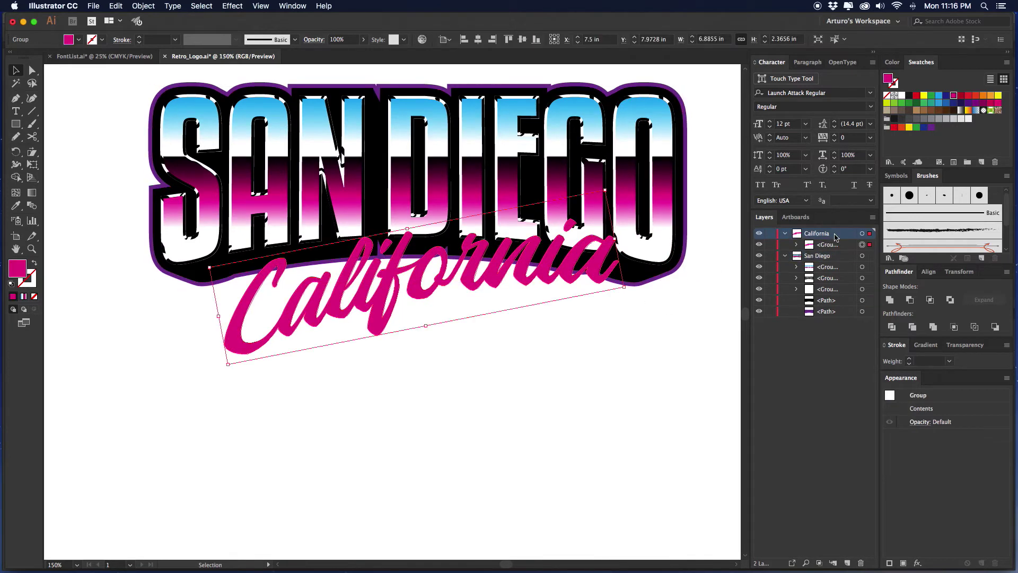
left_click_drag(823, 247, 824, 251)
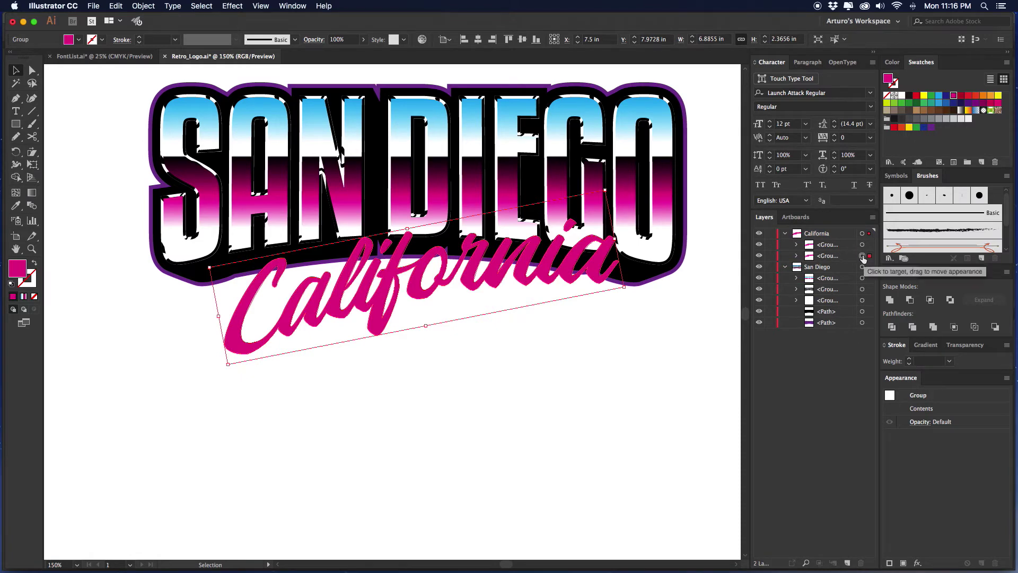
key("BackSpace")
left_click(841, 246)
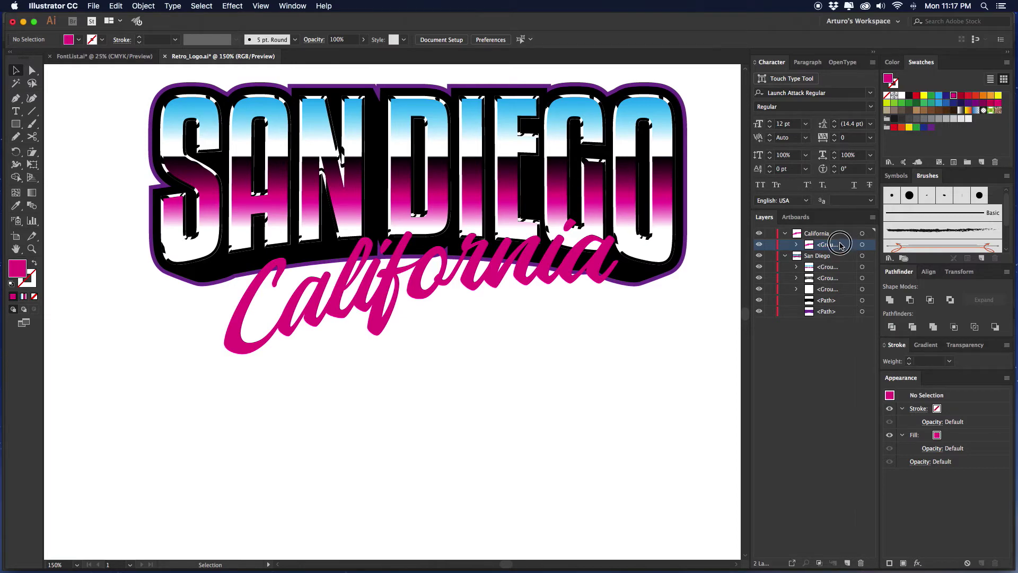
left_click_drag(840, 245, 839, 251)
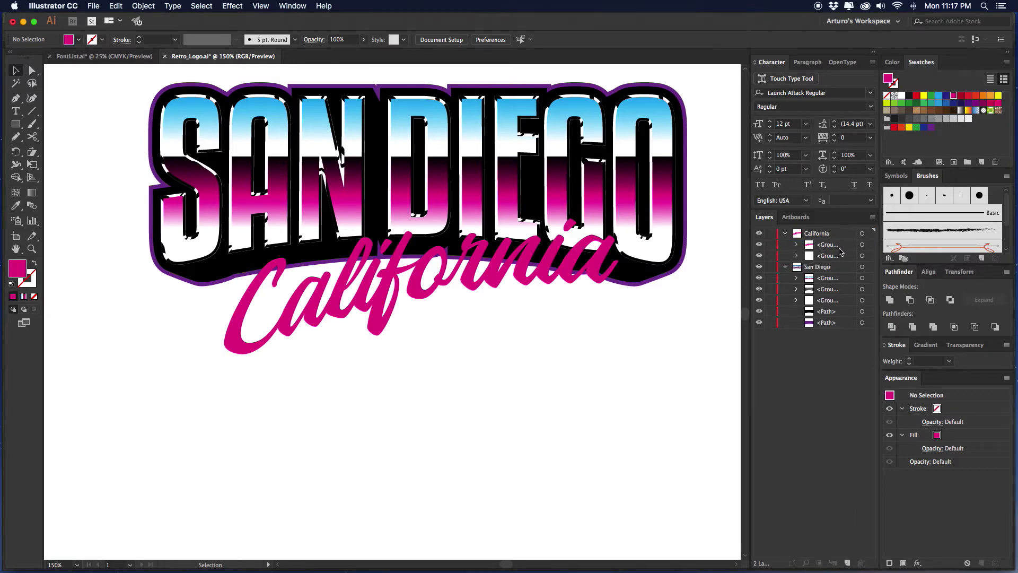
Give the lower copy of the California script a 25 pt purple stroke.
left_click(862, 256)
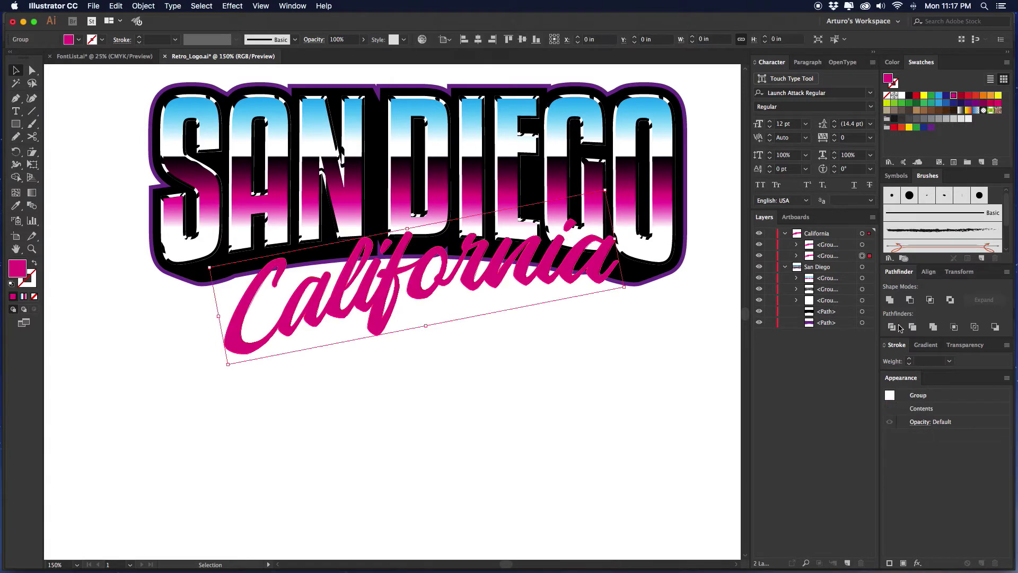
left_click(909, 359, "shift")
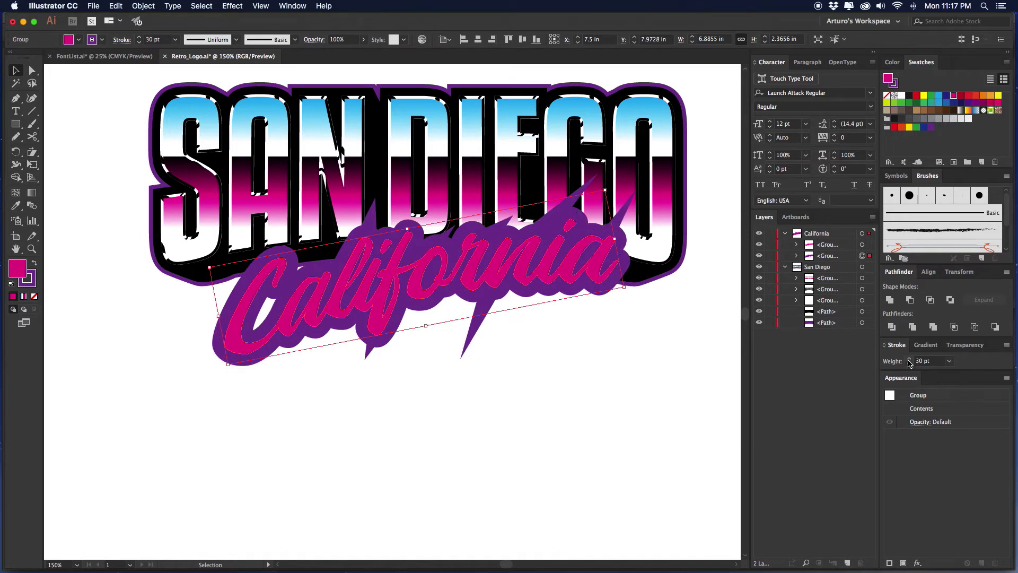
left_click(909, 364)
left_click(909, 365)
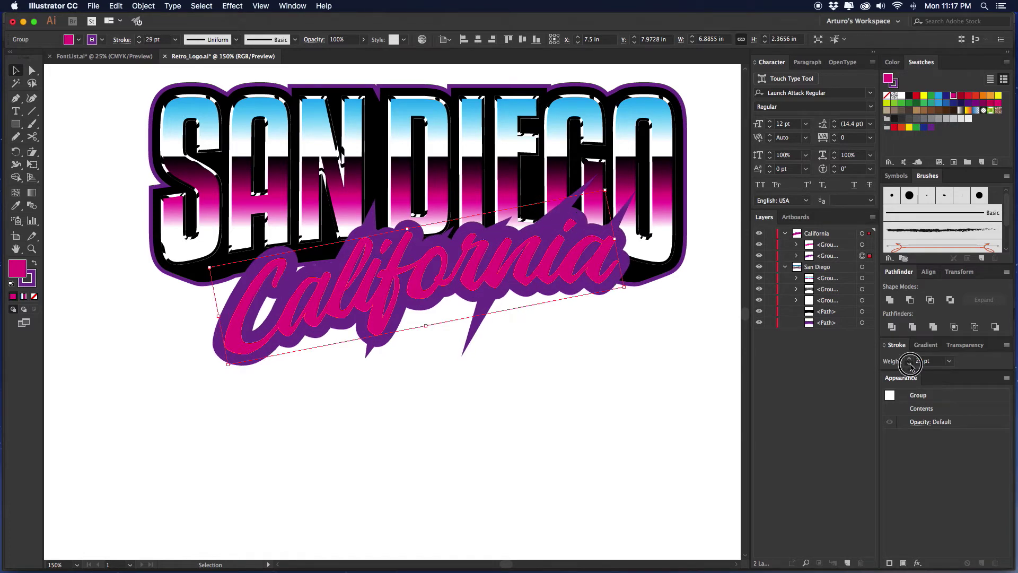
left_click(910, 364)
left_click(909, 365)
left_click(909, 365)
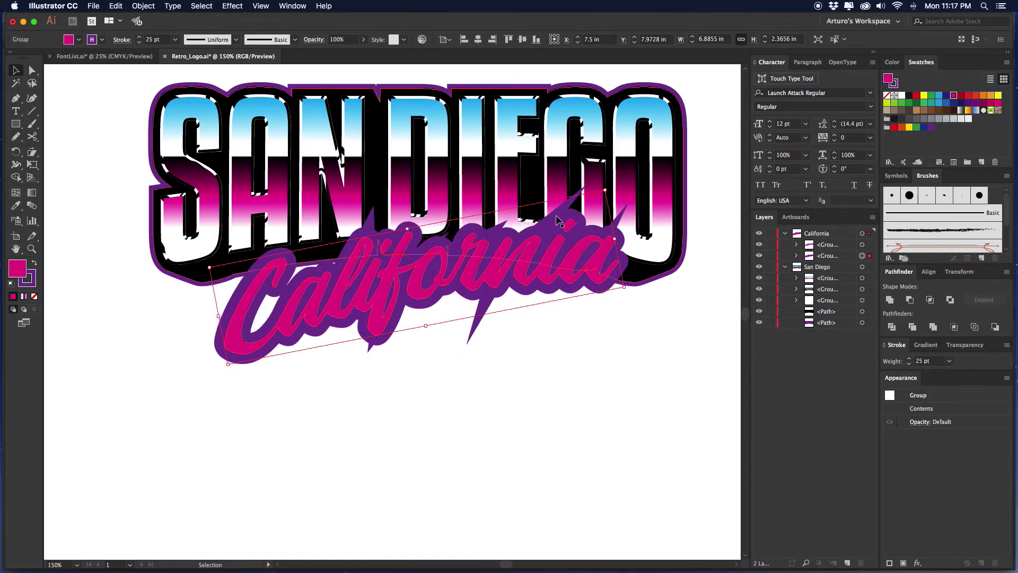
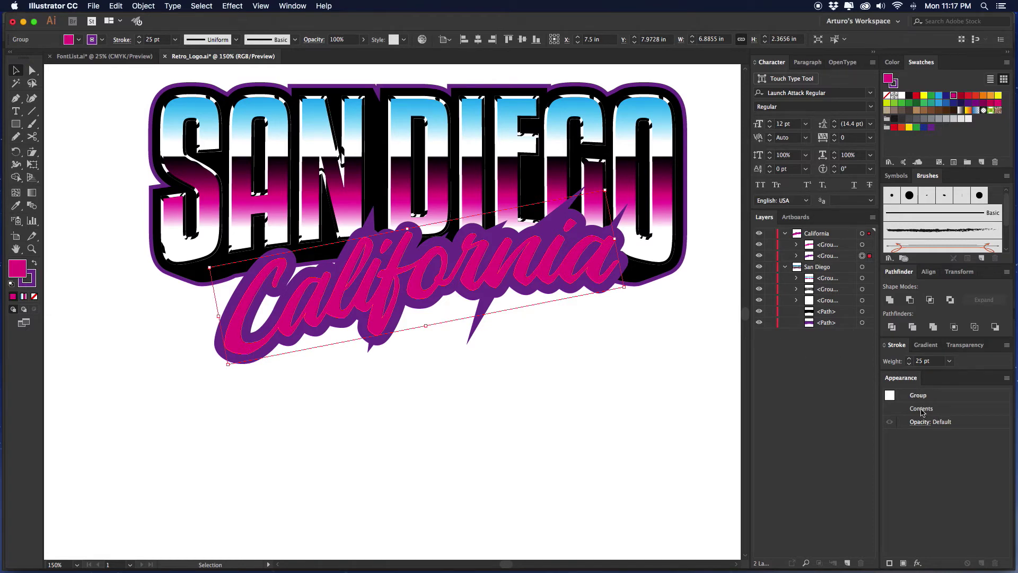
Set the purple stroke's corners to round join to remove the spikes around the California script.
left_click(884, 346)
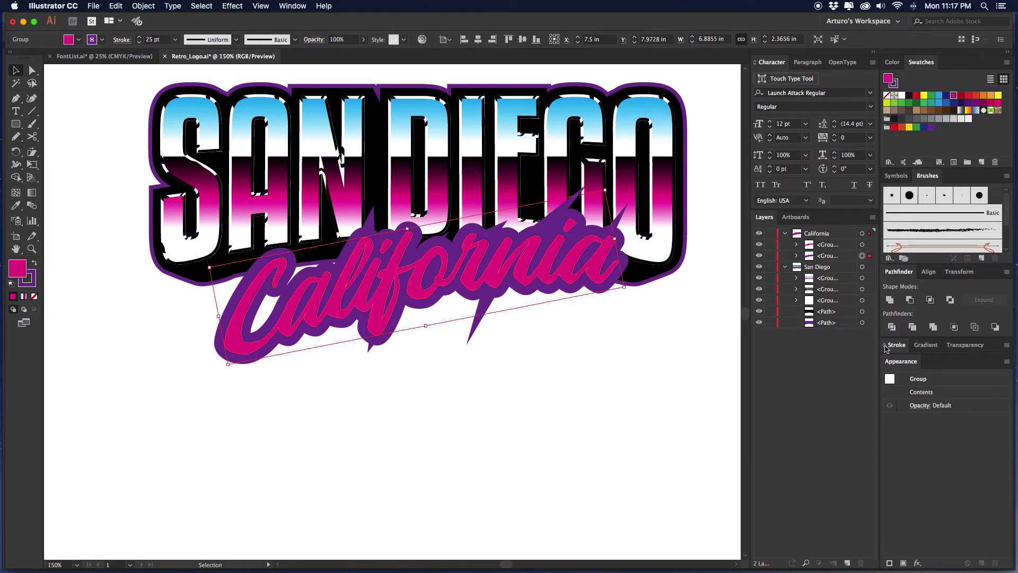
left_click(885, 346)
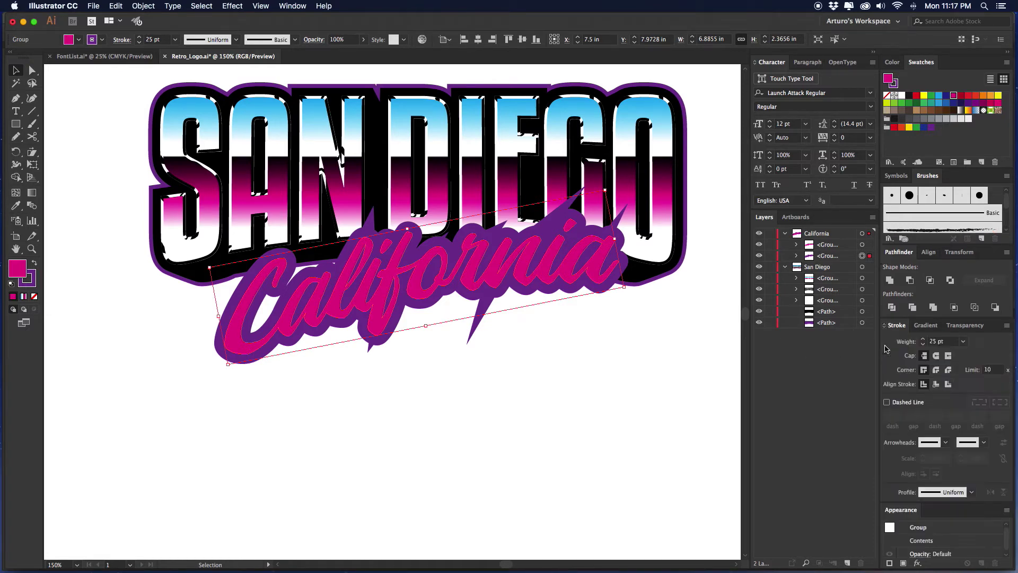
left_click(937, 370)
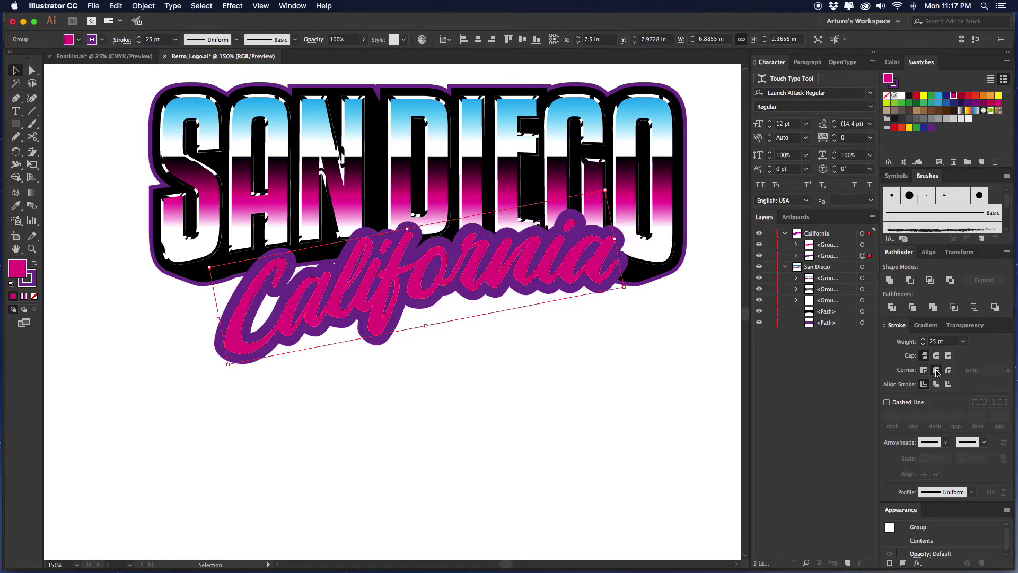
Expand the fill and stroke of the lower California copy and unite the results into one purple shape.
left_click(143, 7)
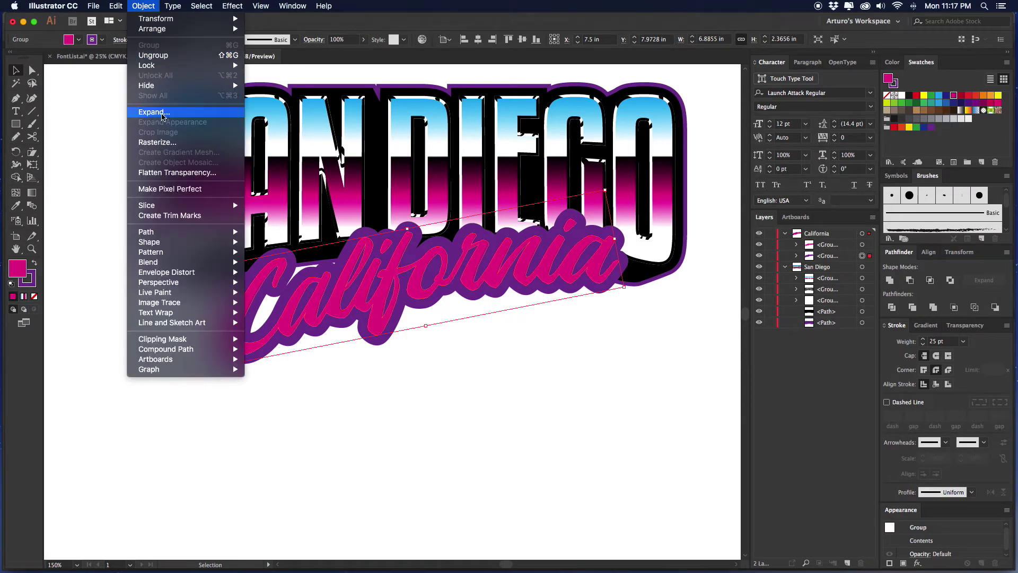
left_click(162, 112)
left_click(685, 263)
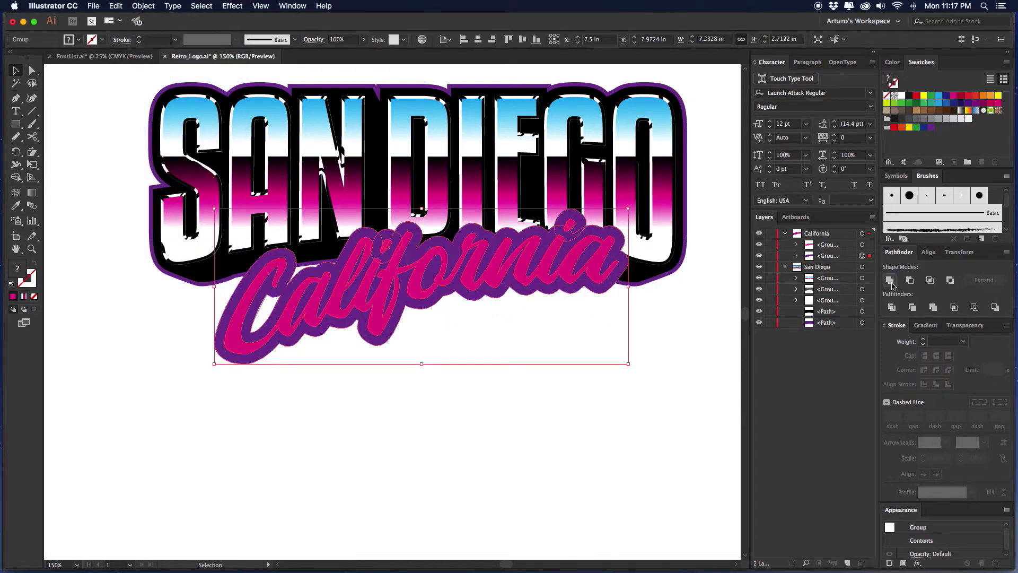
left_click(890, 281)
left_click(677, 299)
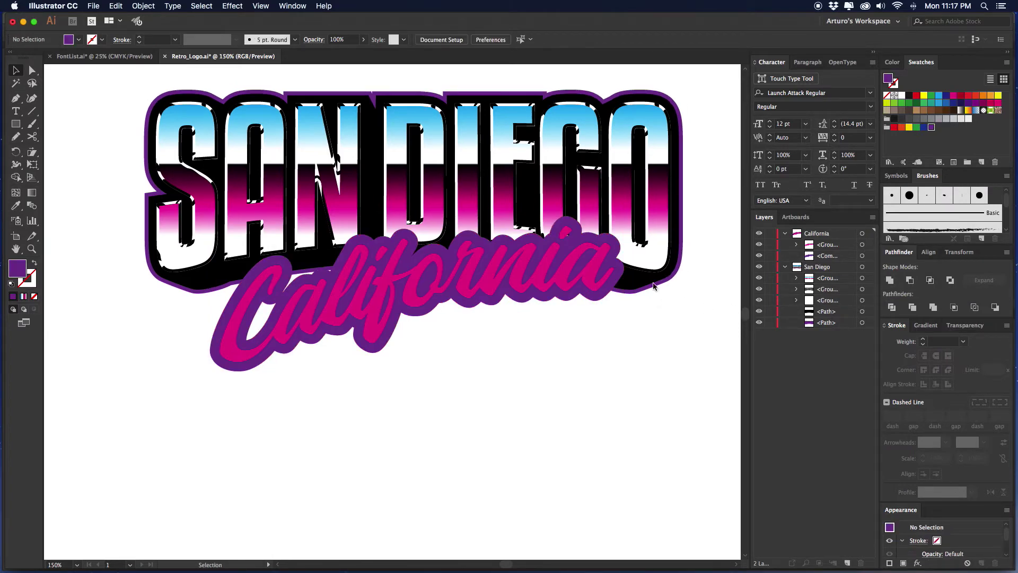
Examine the purple outline up close around the dot of the last i in California.
left_click(618, 266)
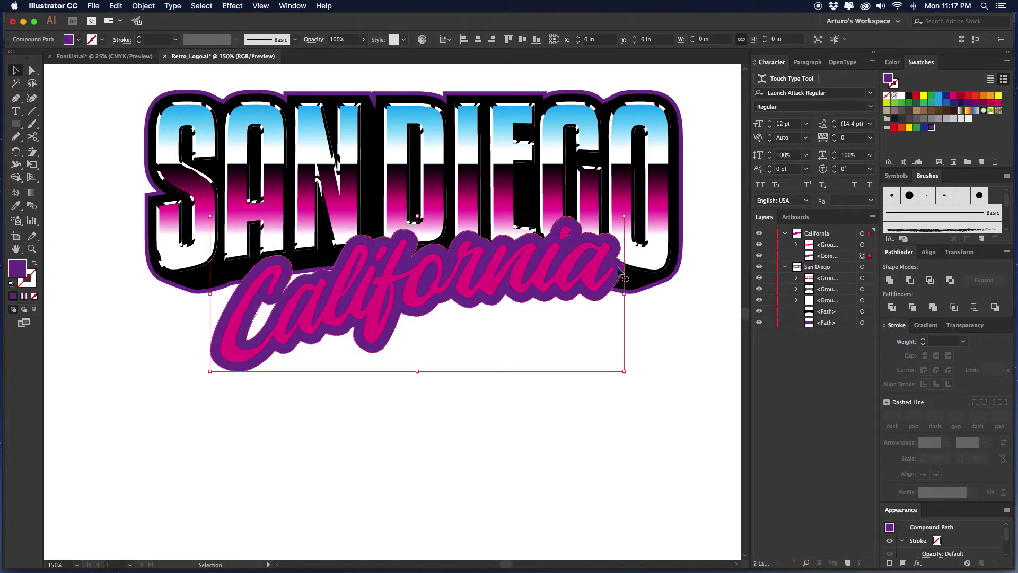
right_click(618, 267)
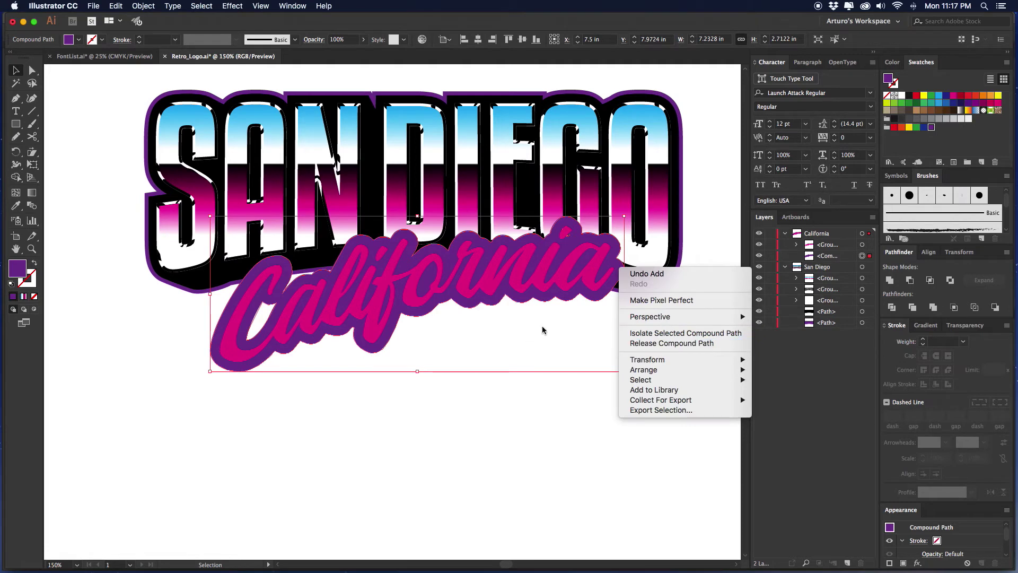
left_click(491, 428)
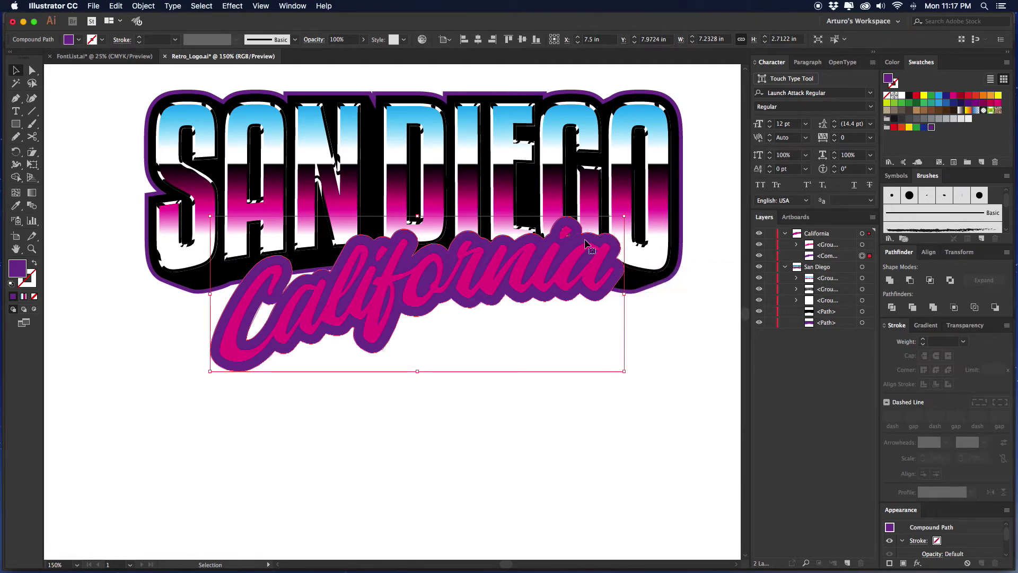
key("z")
left_click_drag(568, 241, 548, 260)
key("v")
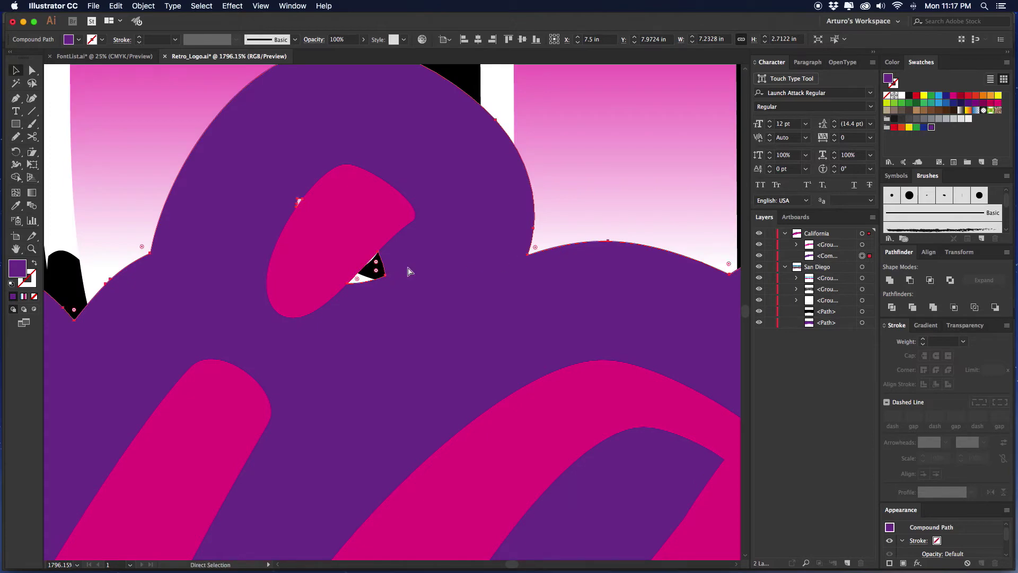
key("super+minus")
key("super+minus")
key("super+minus")
key("super+minus")
key("super+minus")
key("super+minus")
key("super+minus")
Release the California outline's compound path and unite the pieces into one solid purple path without inner holes.
scroll(407, 241, "down", 1)
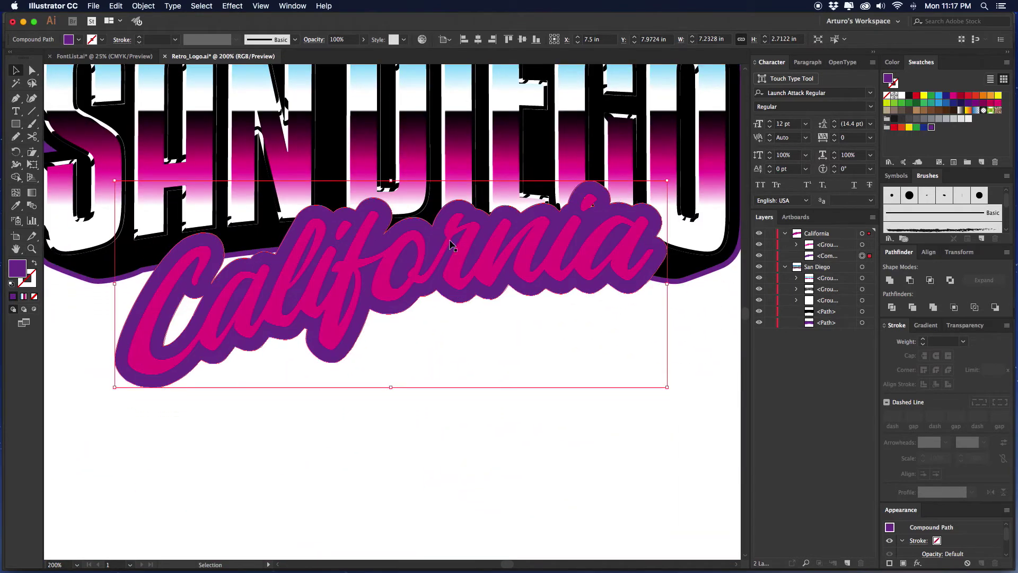
right_click(434, 238)
left_click(484, 314)
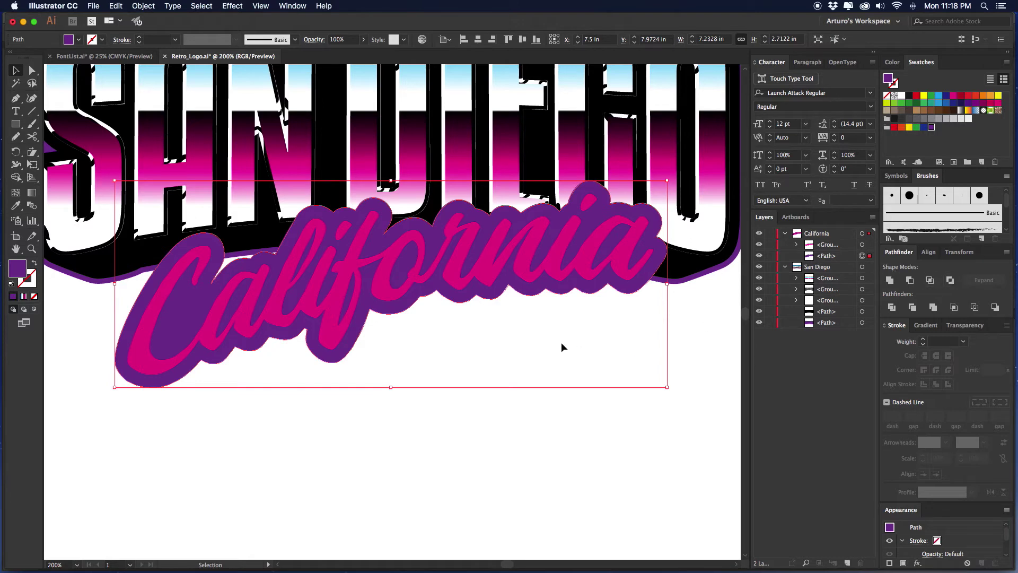
Fill the outline shape behind the California script with black.
left_click(542, 342)
scroll(583, 329, "up", 1)
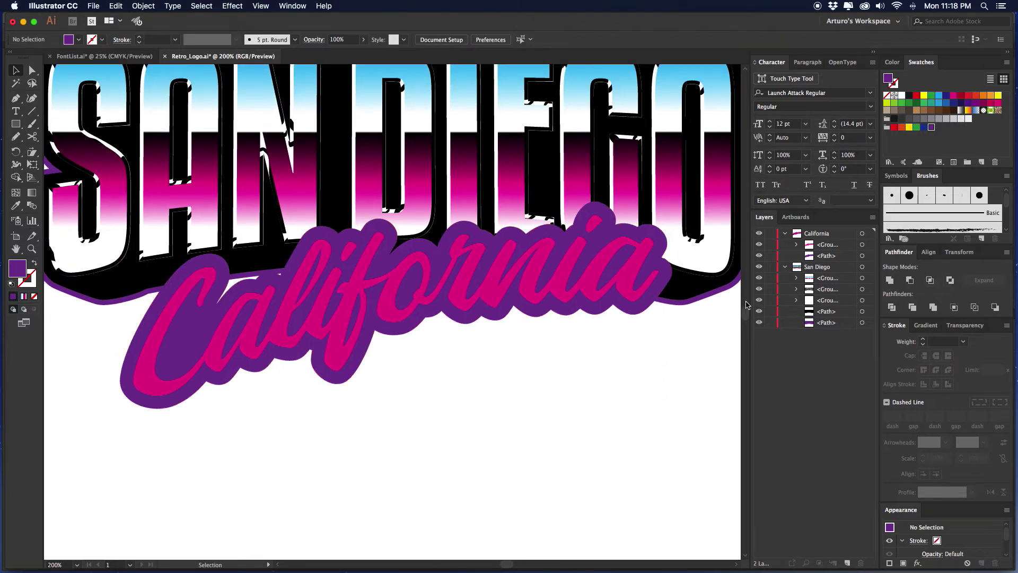
scroll(497, 336, "up", 2)
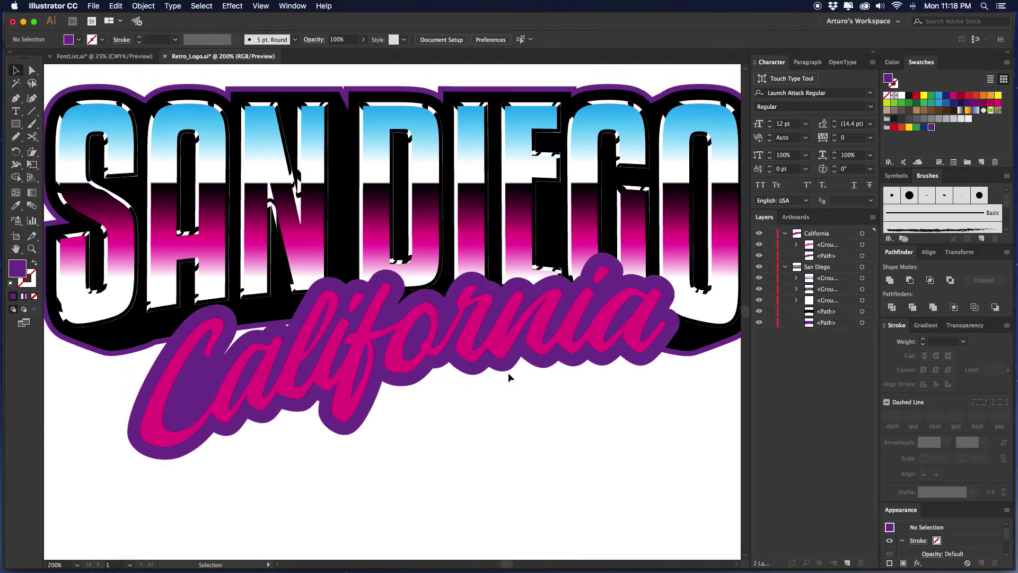
left_click(495, 336)
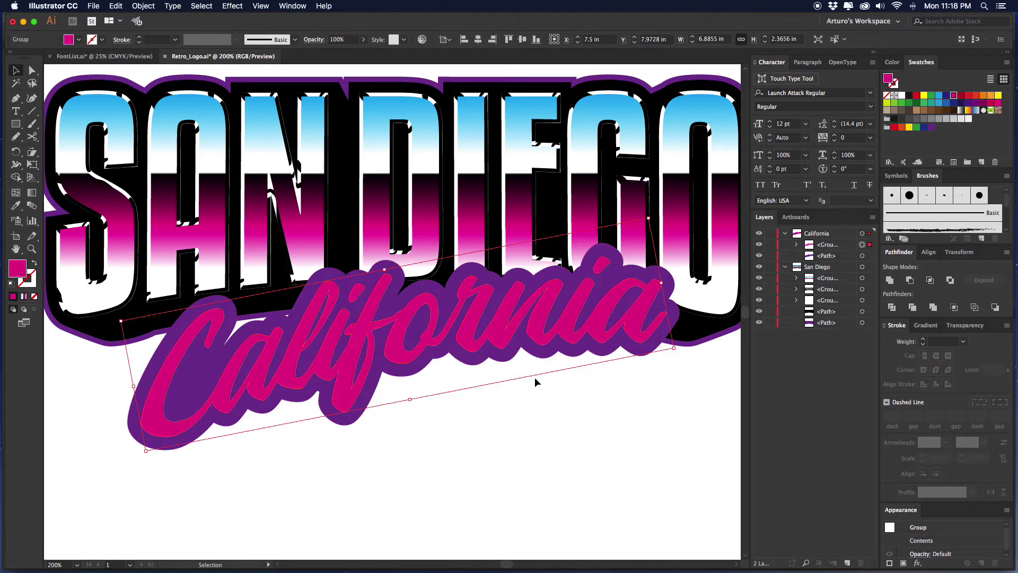
left_click(549, 390)
mouse_move(538, 389)
left_mouse_down()
mouse_move(566, 385)
mouse_move(531, 380)
left_mouse_up()
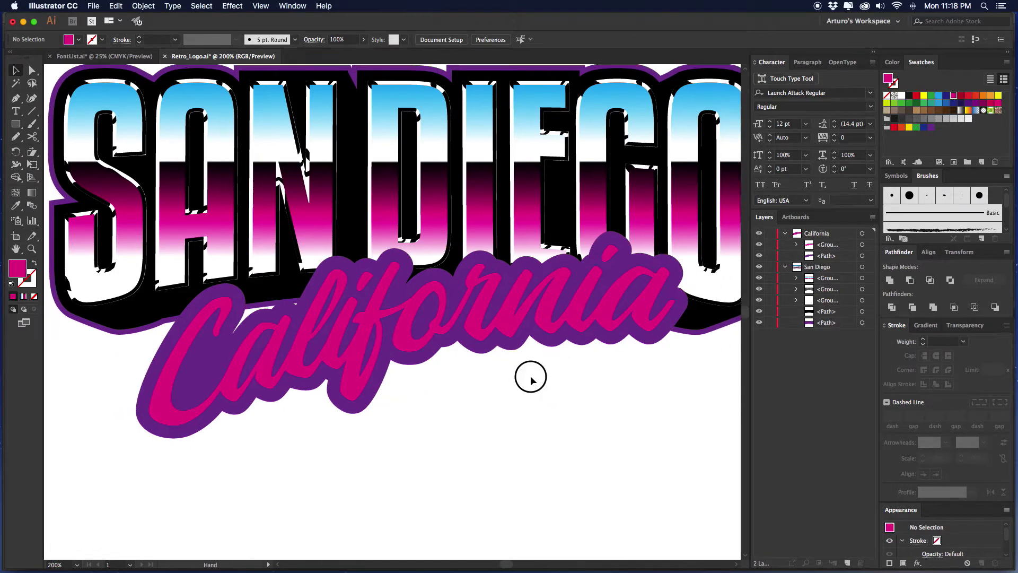
left_click(627, 334)
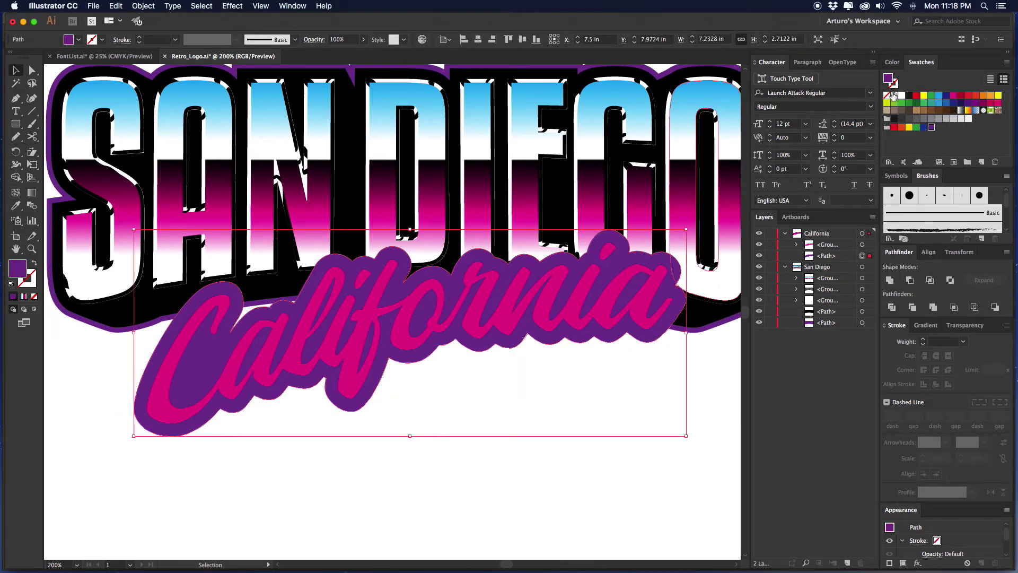
left_click(908, 95)
left_click(488, 398)
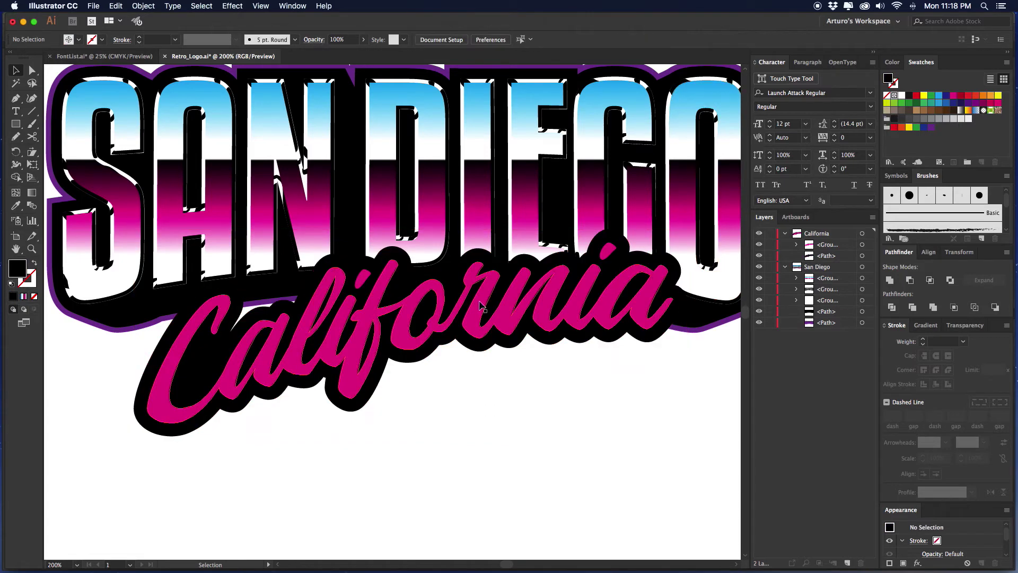
Nudge the magenta California script up about 0.08 in inside its black outline.
left_click(479, 305)
key("Up")
key("Up")
key("Up")
key("Up")
key("Up")
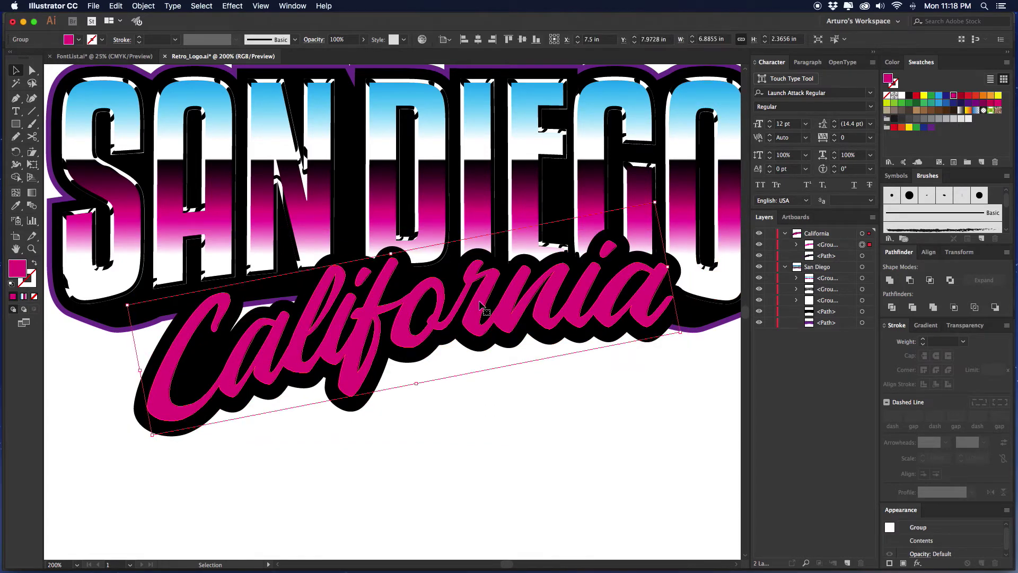
key("Up")
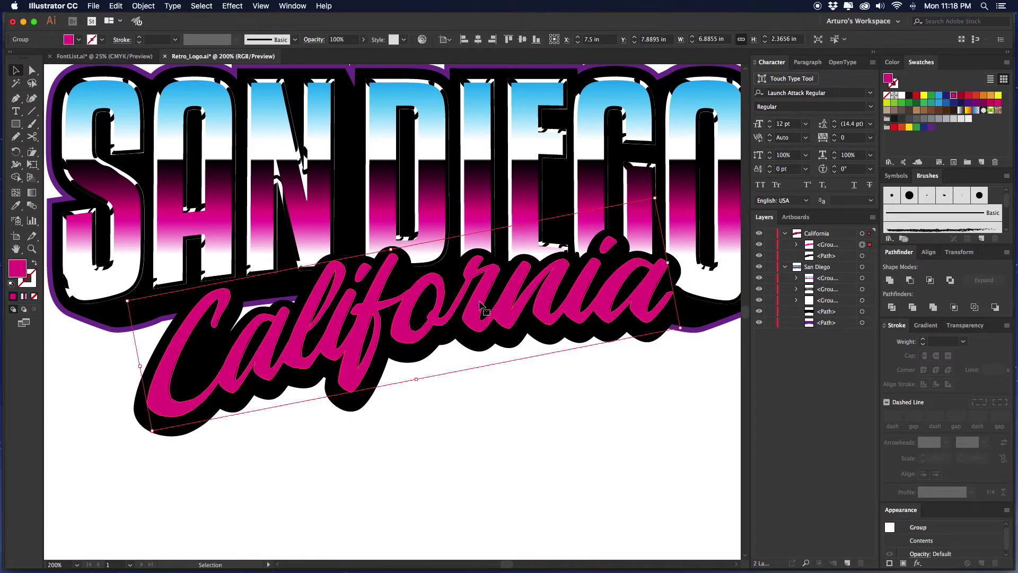
Nudge the magenta California script and its black outline down together by about 0.07 in.
left_click(484, 328, "shift")
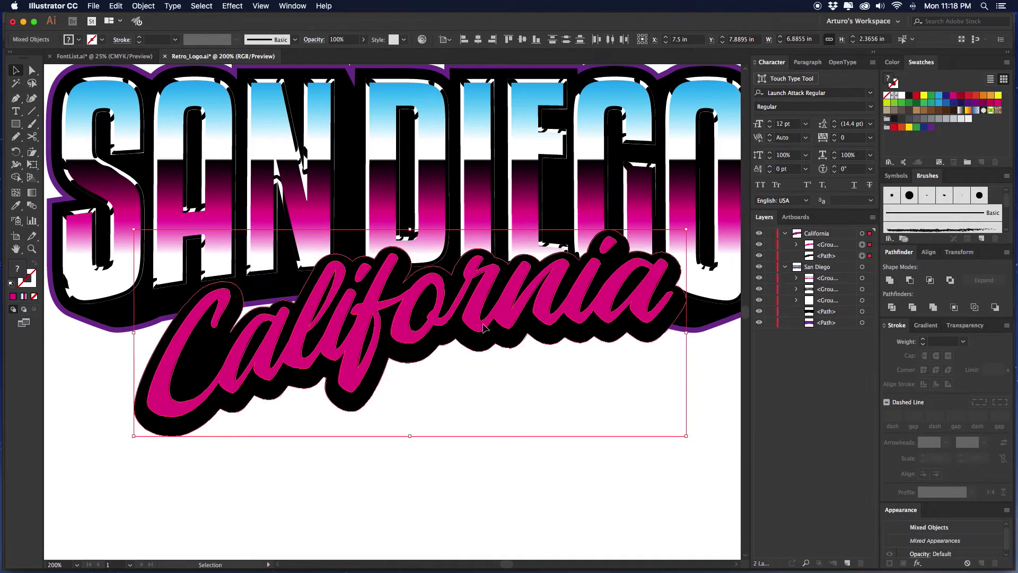
key("Down")
key("Down")
key("Down")
key("Down")
key("Down")
key("Down")
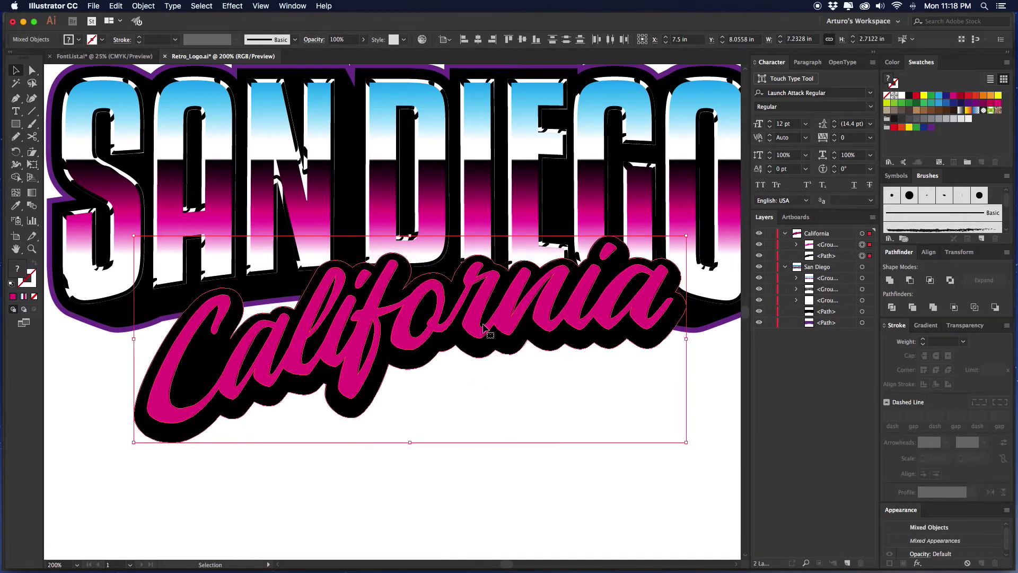
key("Up")
key("Down")
key("Up")
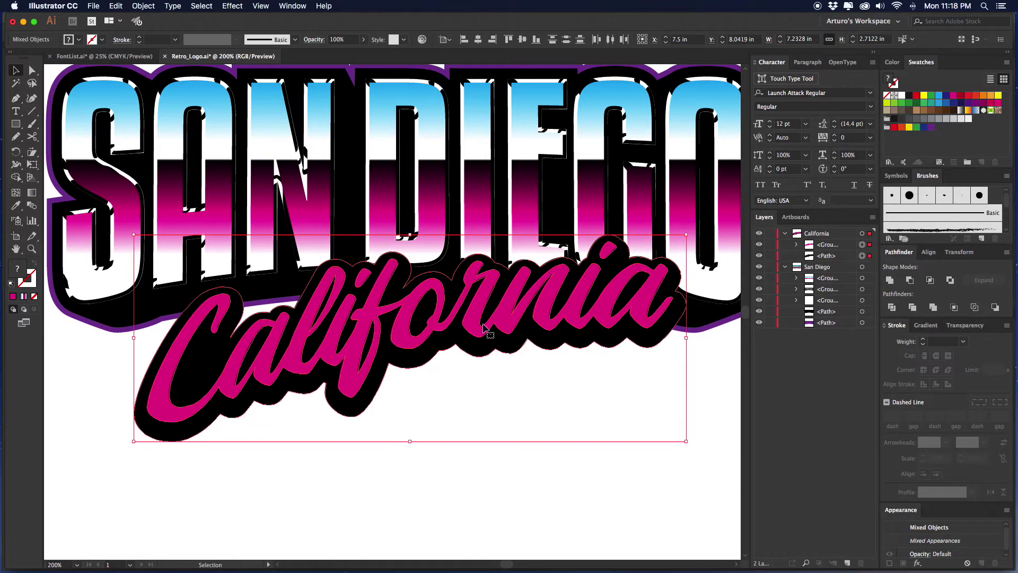
left_click(496, 383)
Draw a closed freehand Pencil shape about 1.8 × 1.3 in over the gap between the C and the a, and fill it black.
key("super+minus")
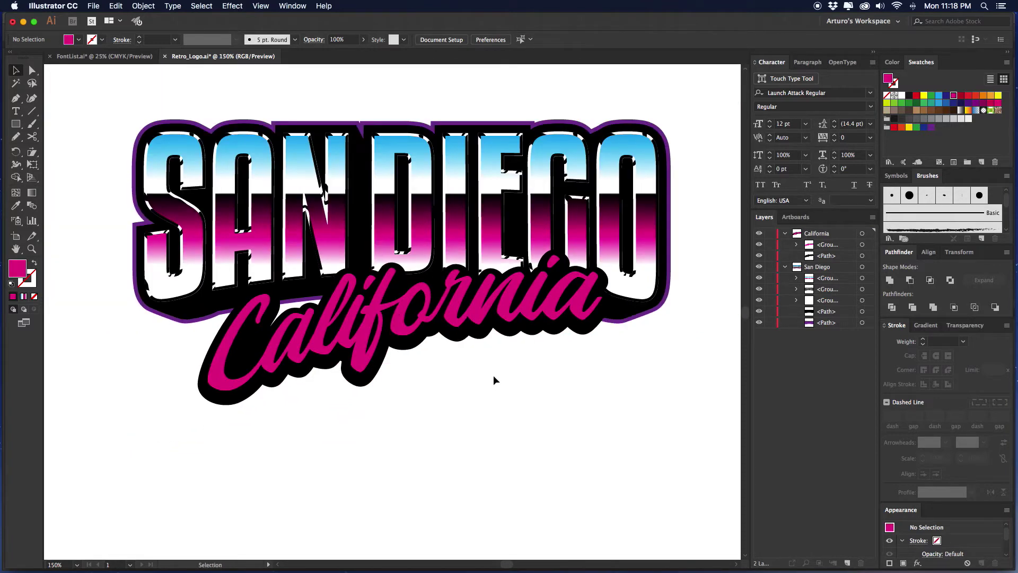
key("super+equal")
key("super+equal")
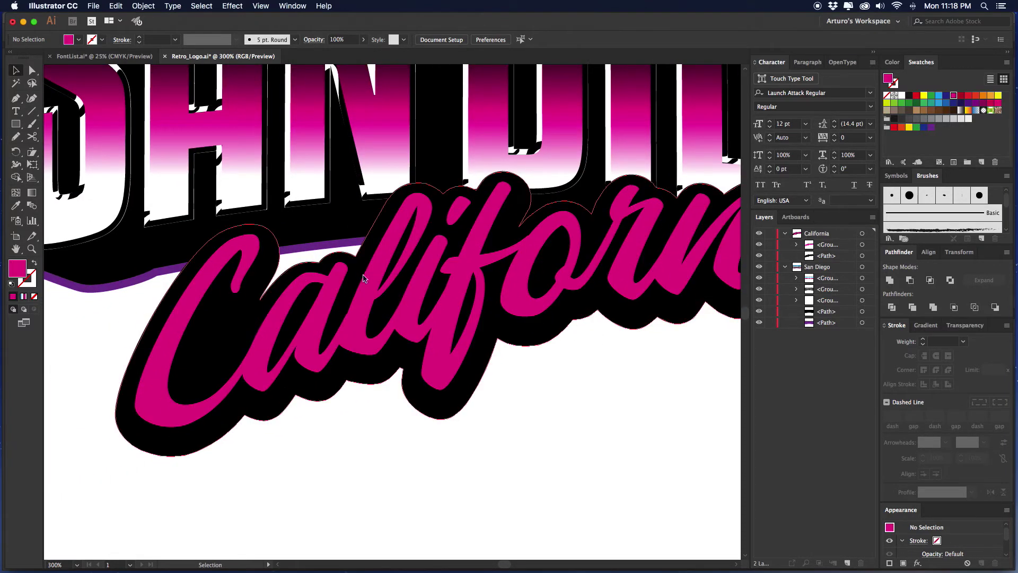
left_click_drag(239, 309, 291, 315)
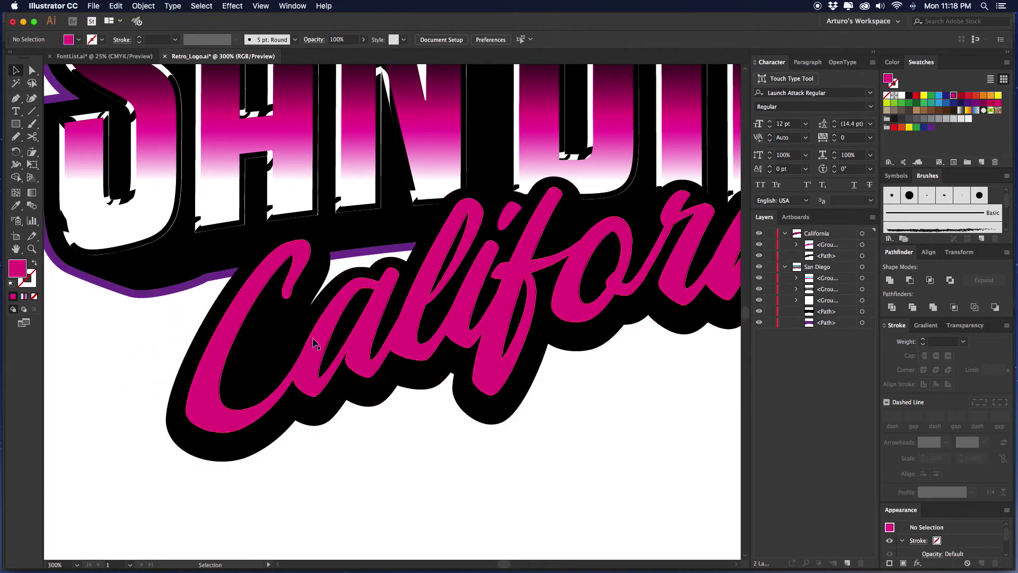
key("n")
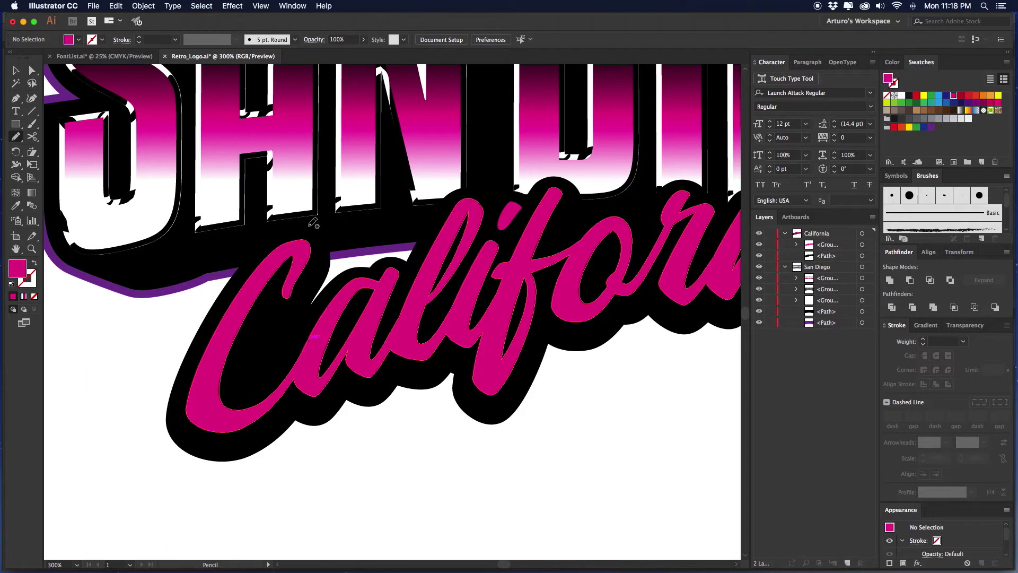
mouse_move(313, 223)
left_mouse_down()
mouse_move(282, 314)
mouse_move(390, 336)
mouse_move(484, 214)
mouse_move(339, 201)
mouse_move(307, 216)
mouse_move(312, 224)
left_mouse_up()
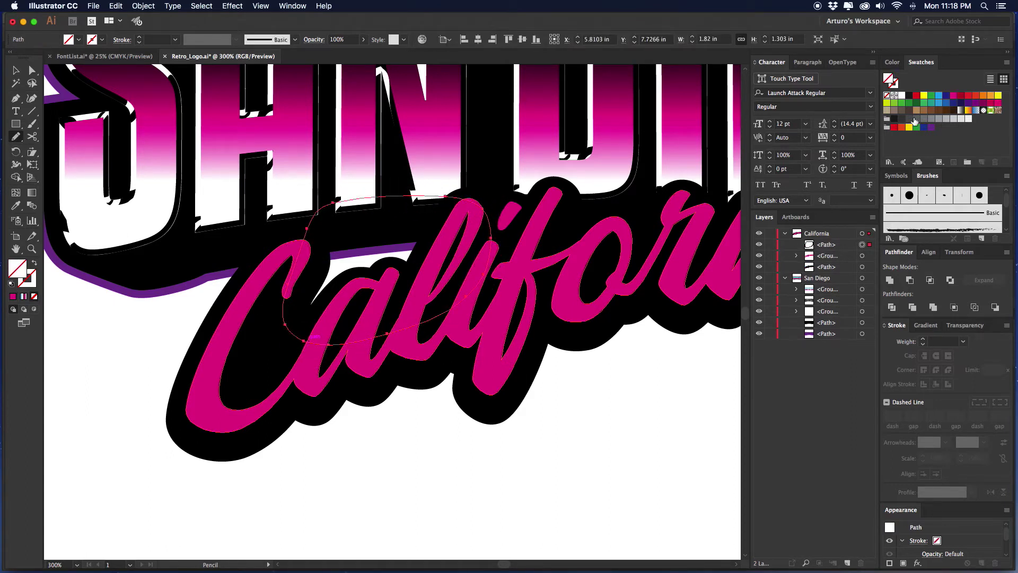
left_click(895, 96)
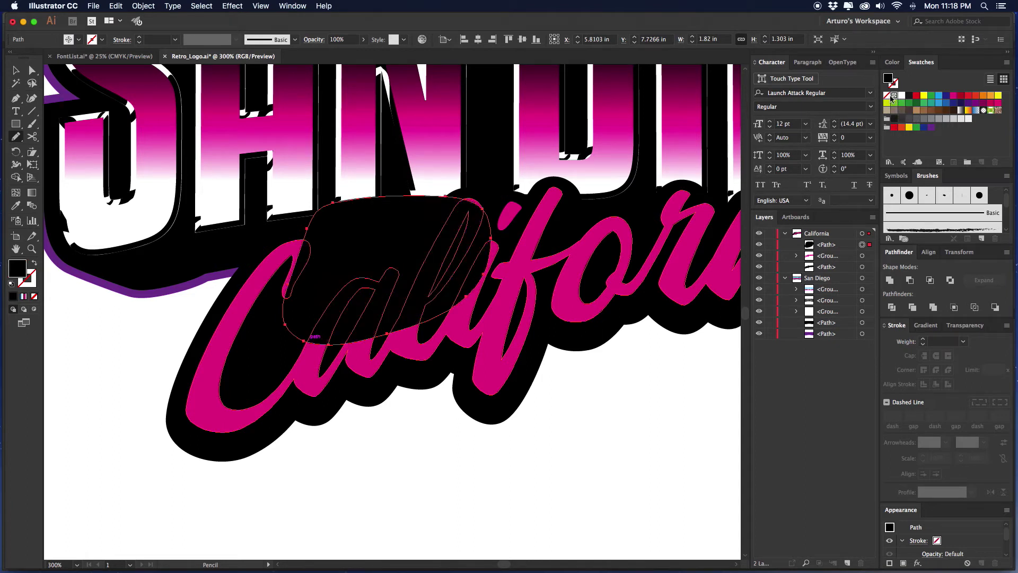
Move the black gap-filling shape into the San Diego layer, directly above its purple outline path.
key("v")
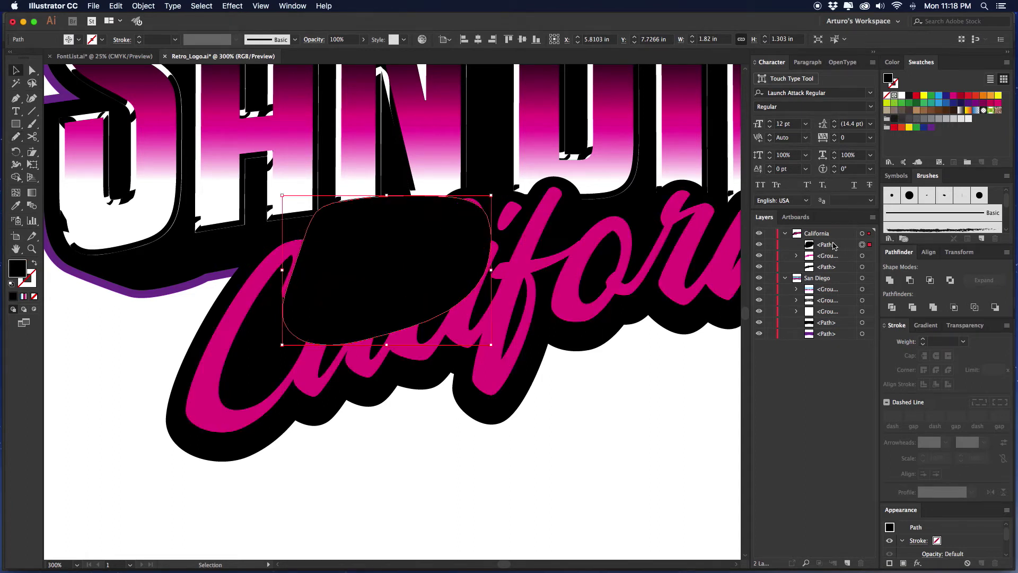
left_click_drag(834, 245, 828, 332)
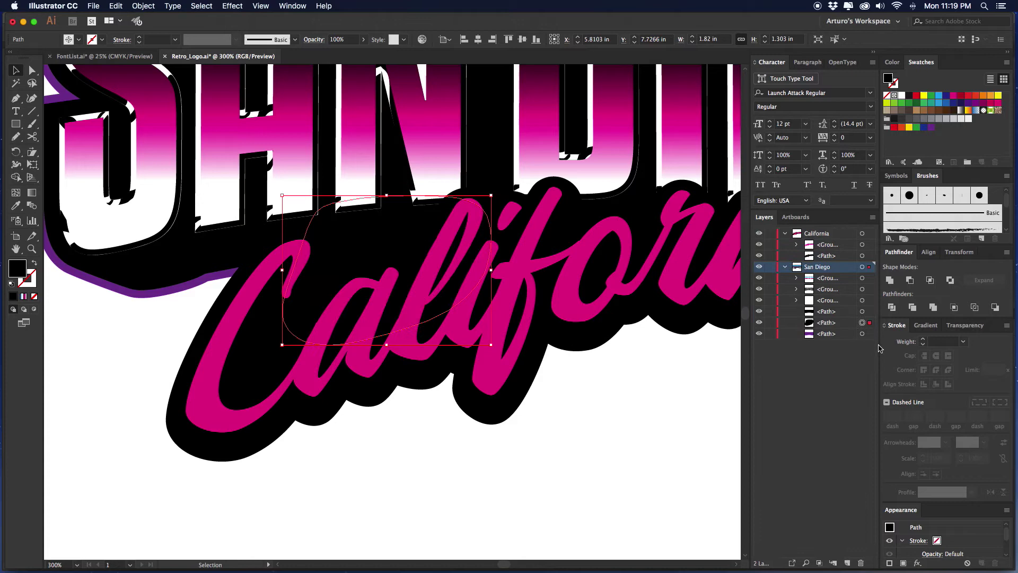
left_click(459, 466)
left_click(826, 323)
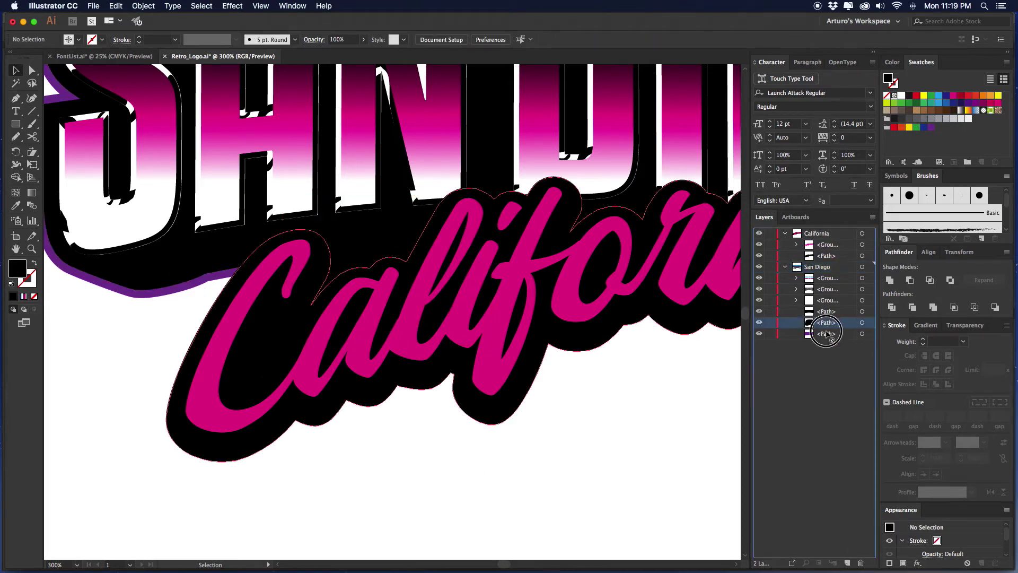
left_click_drag(826, 333, 827, 321)
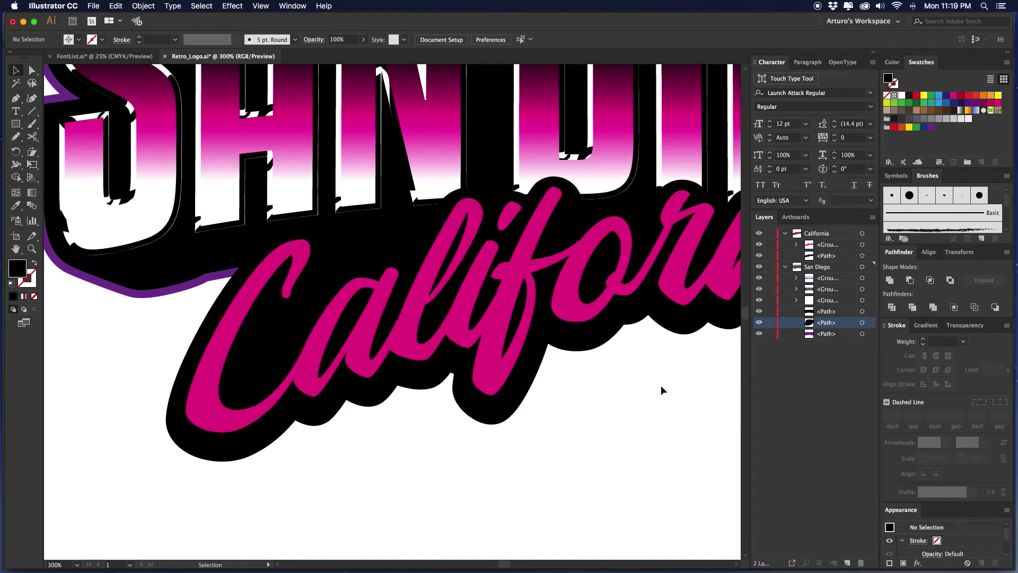
Duplicate the black California outline path directly below the original within the California layer.
key("super+minus")
left_click_drag(661, 386, 549, 373)
key("super+minus")
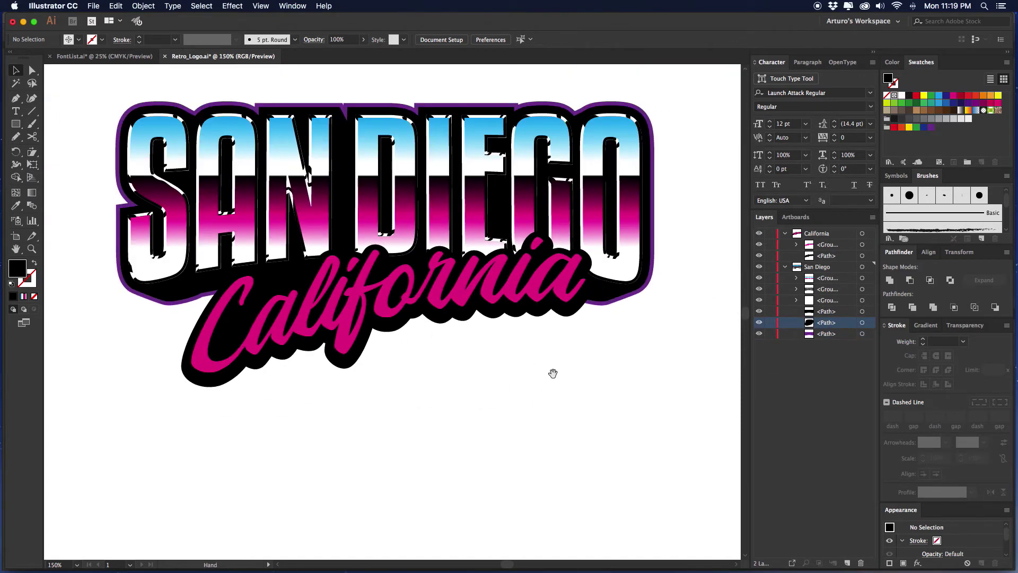
left_click_drag(550, 324, 570, 324)
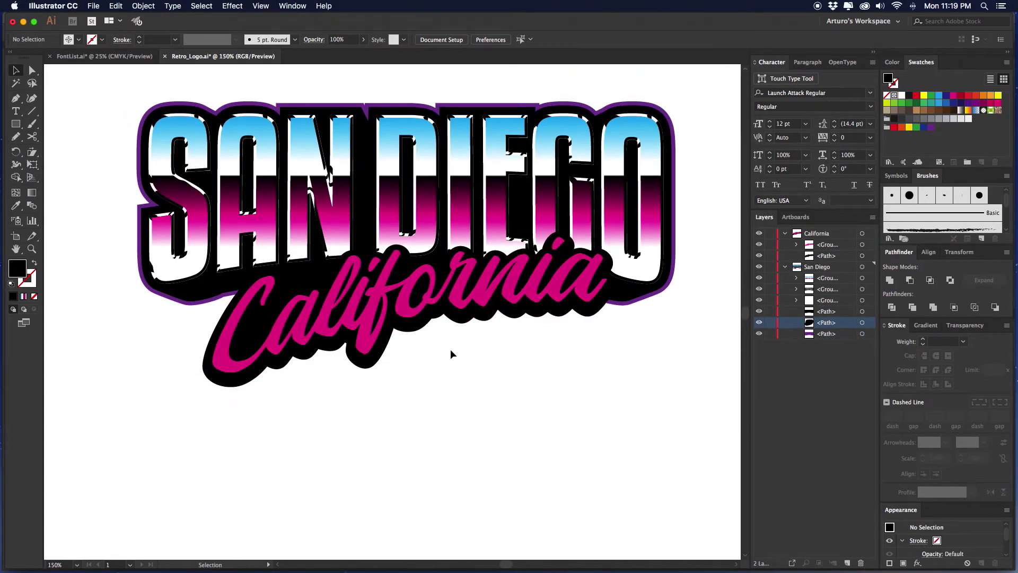
left_click_drag(271, 327, 289, 325)
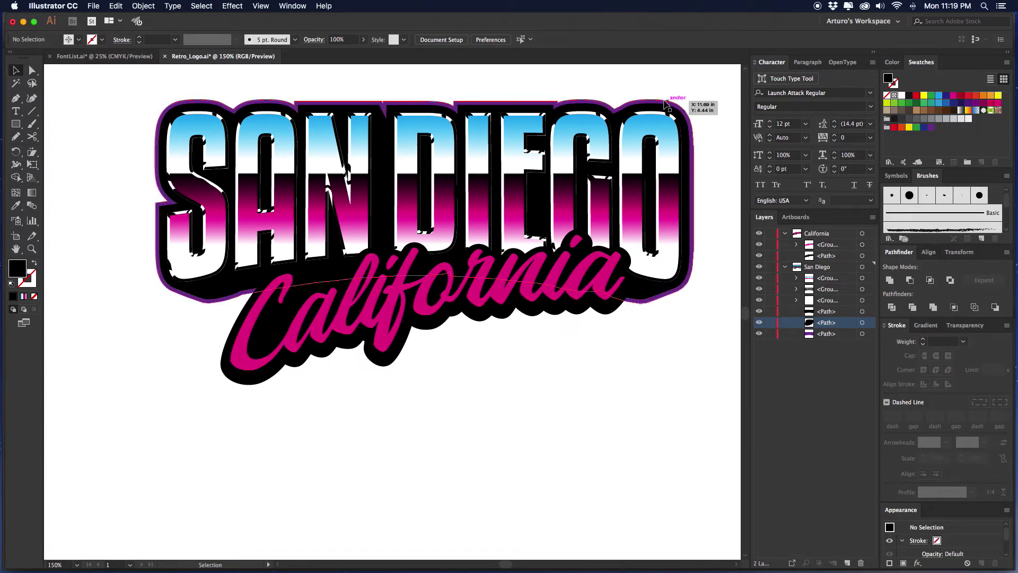
left_click(842, 257)
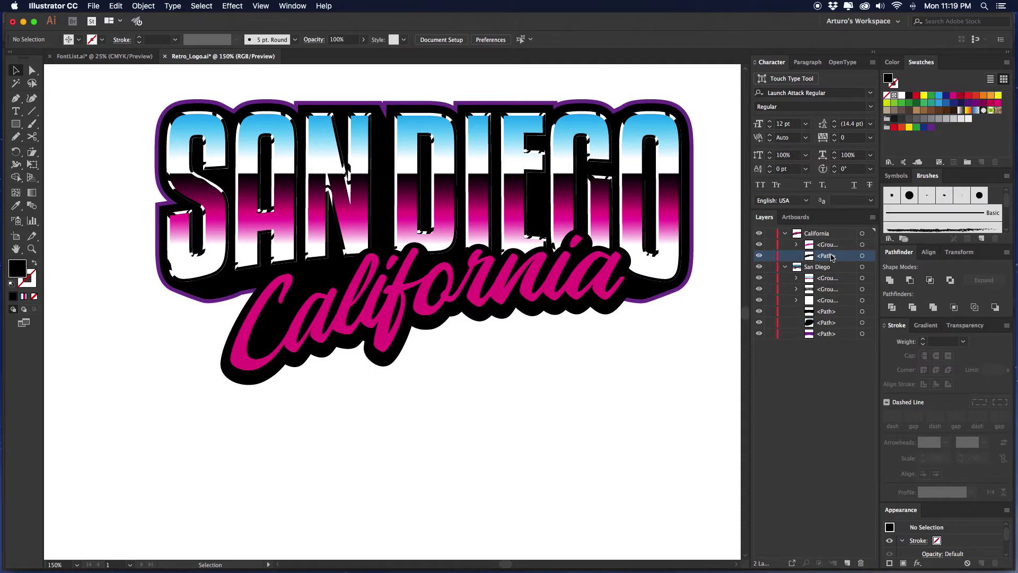
left_click_drag(831, 257, 871, 269)
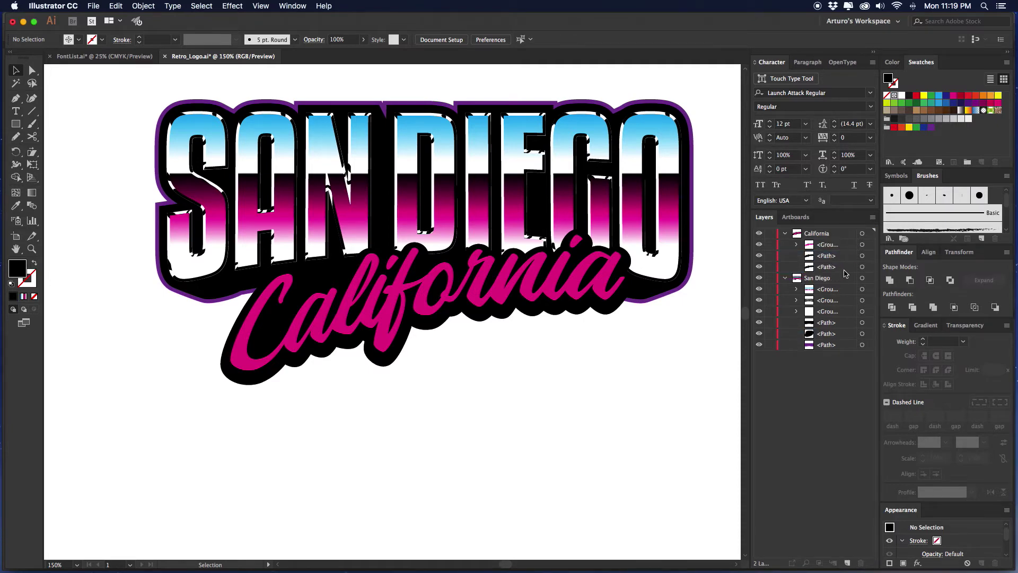
Give the lower California outline copy a 10 pt purple stroke and a matching purple fill.
left_click(863, 267)
left_click(923, 339, "shift")
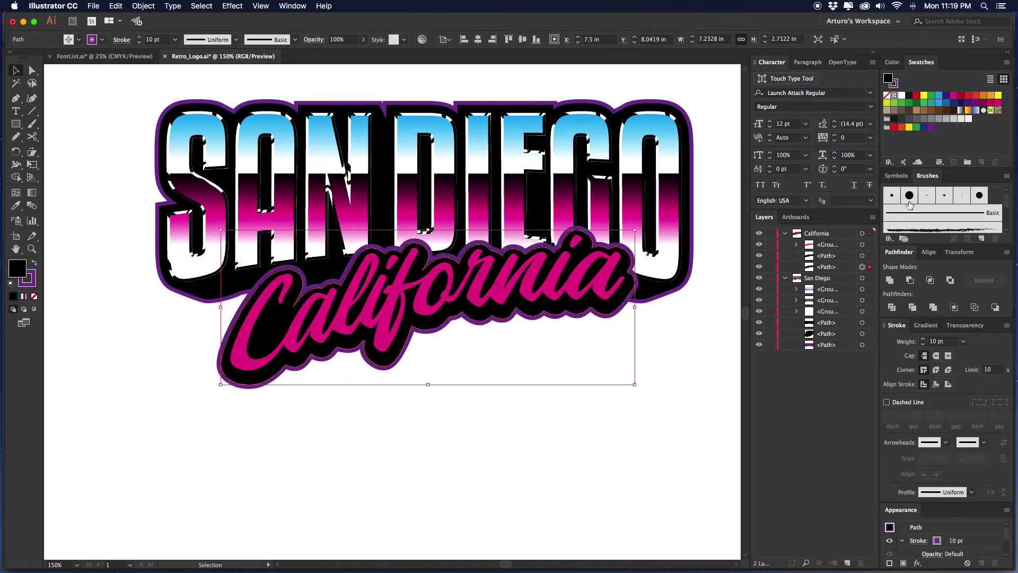
left_click(931, 127)
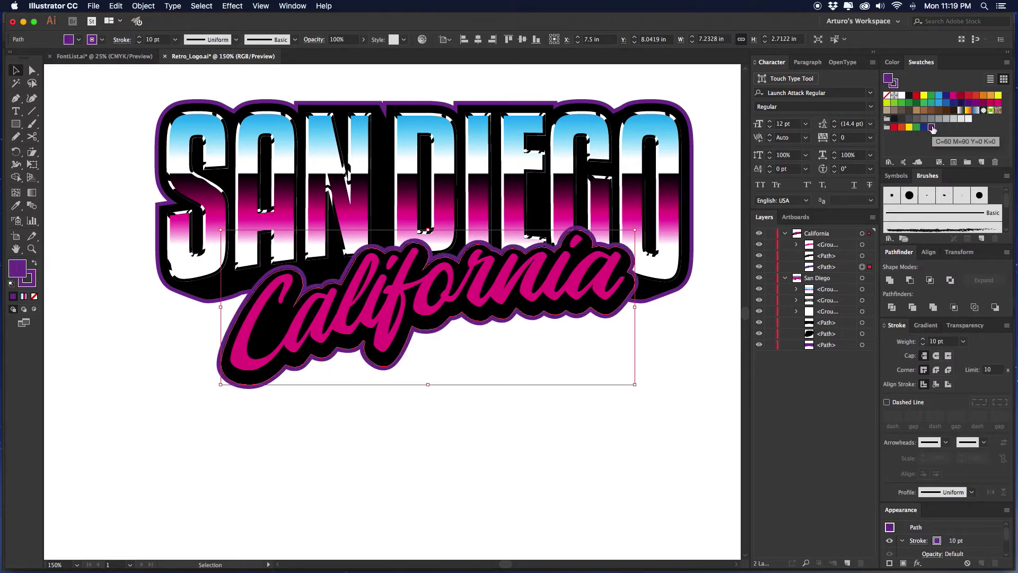
Expand and unite the purple California outline's fill and stroke into one shape, and place it at the bottom of the San Diego layer.
left_click(145, 6)
left_click(155, 112)
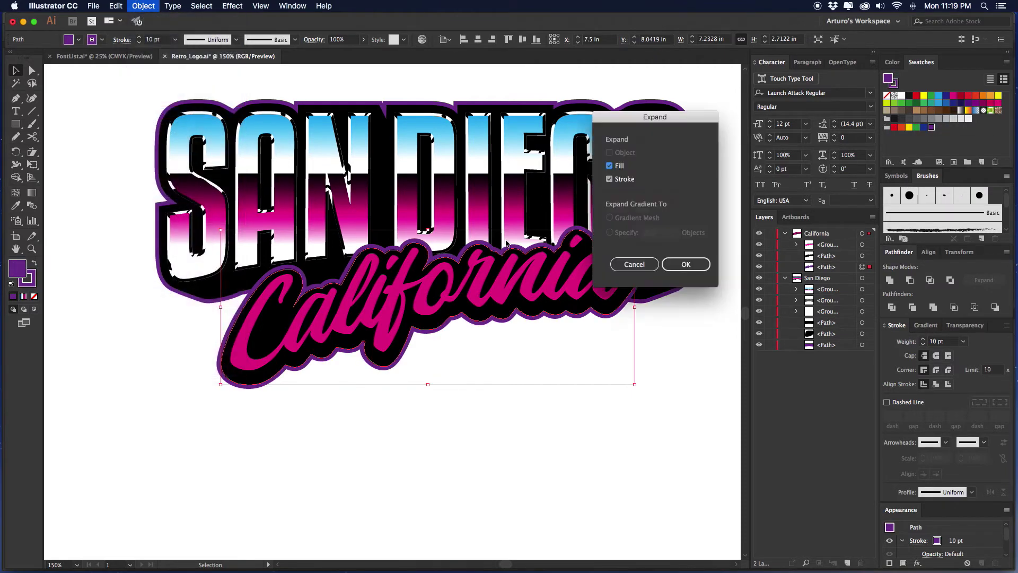
left_click(688, 267)
left_click(887, 281)
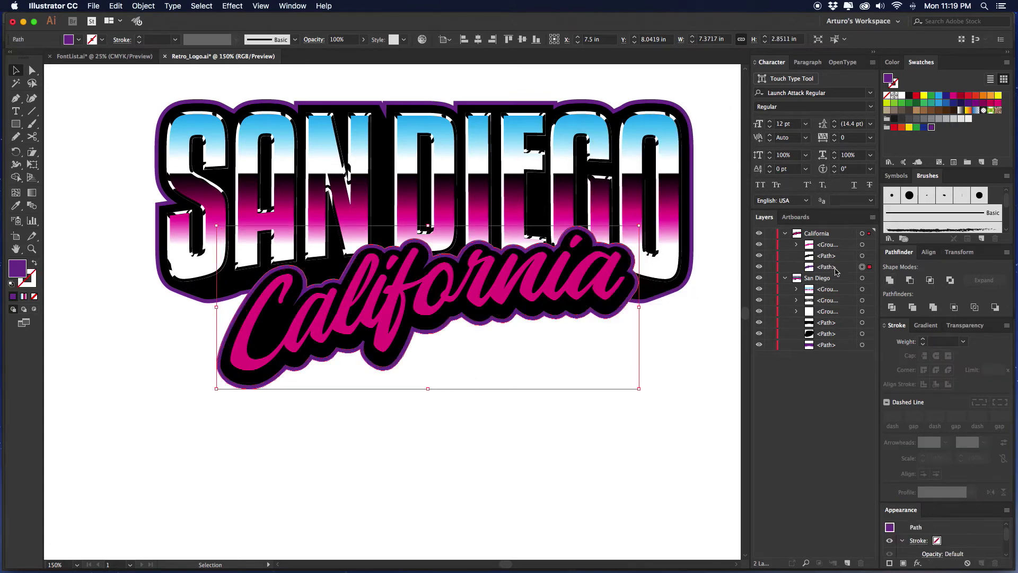
left_click(504, 348)
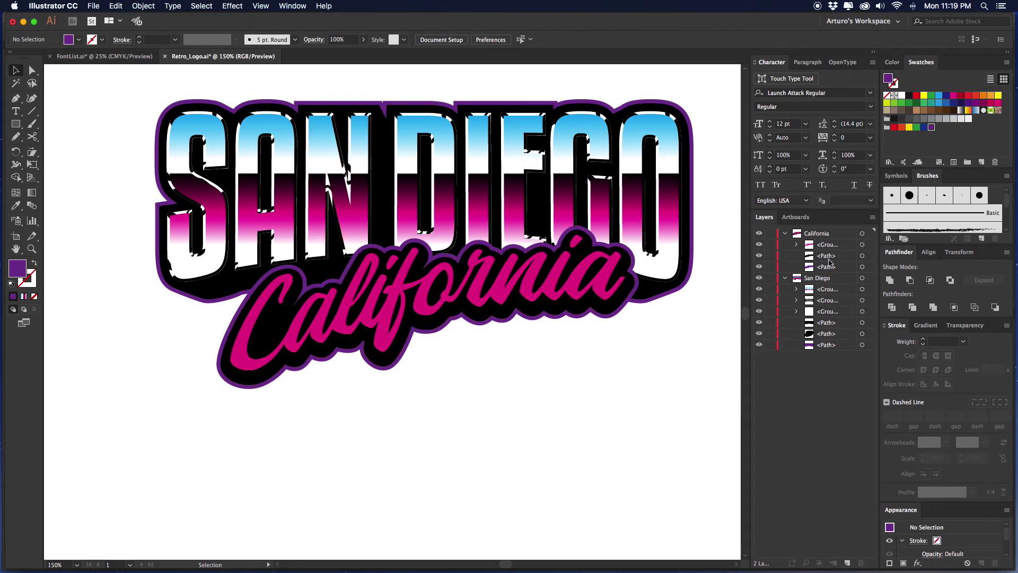
left_click_drag(828, 268, 825, 350)
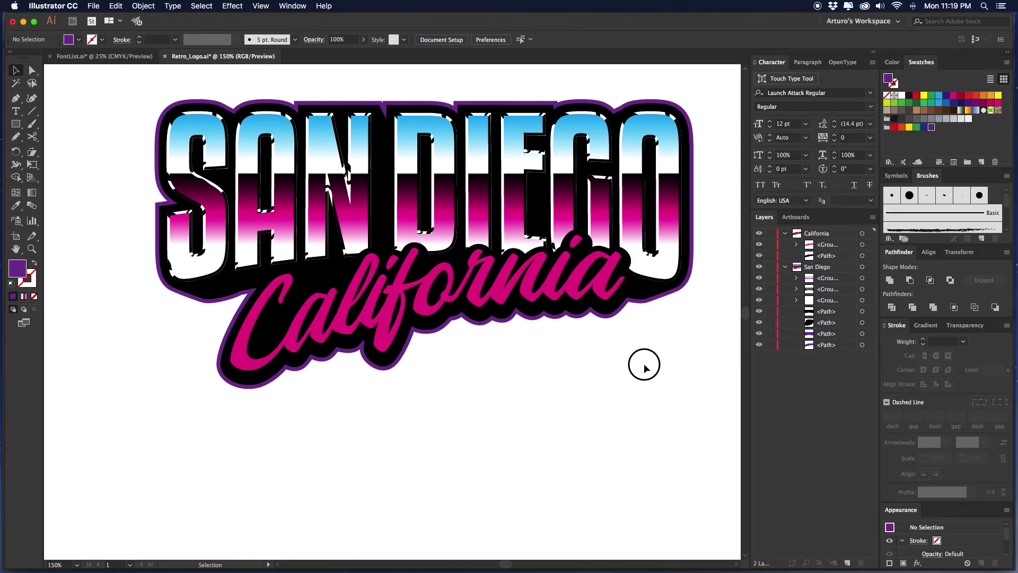
Try moving the purple California outline path into the California layer, and return it to the bottom of the San Diego layer.
scroll(652, 292, "up", 1)
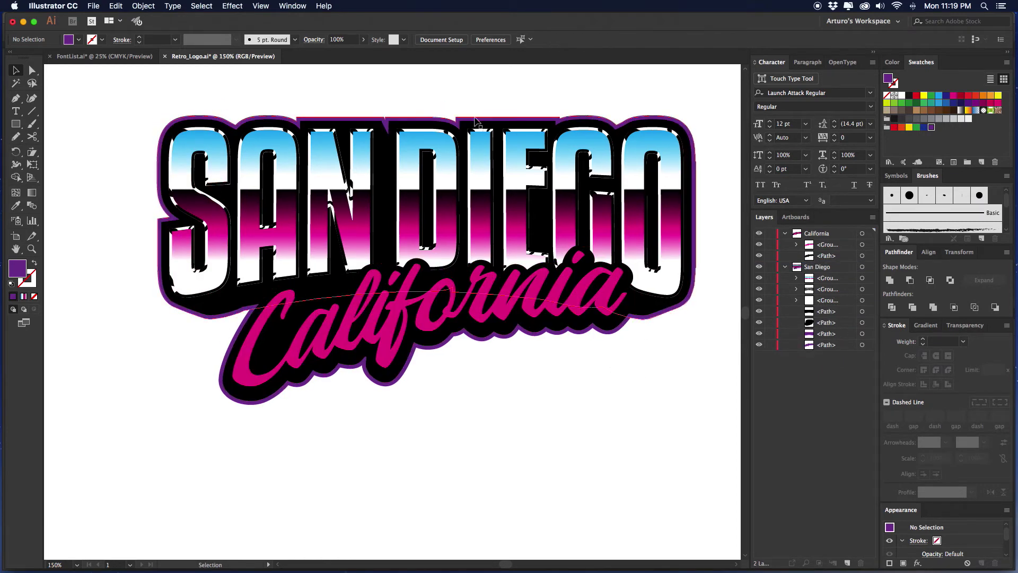
scroll(464, 406, "up", 1)
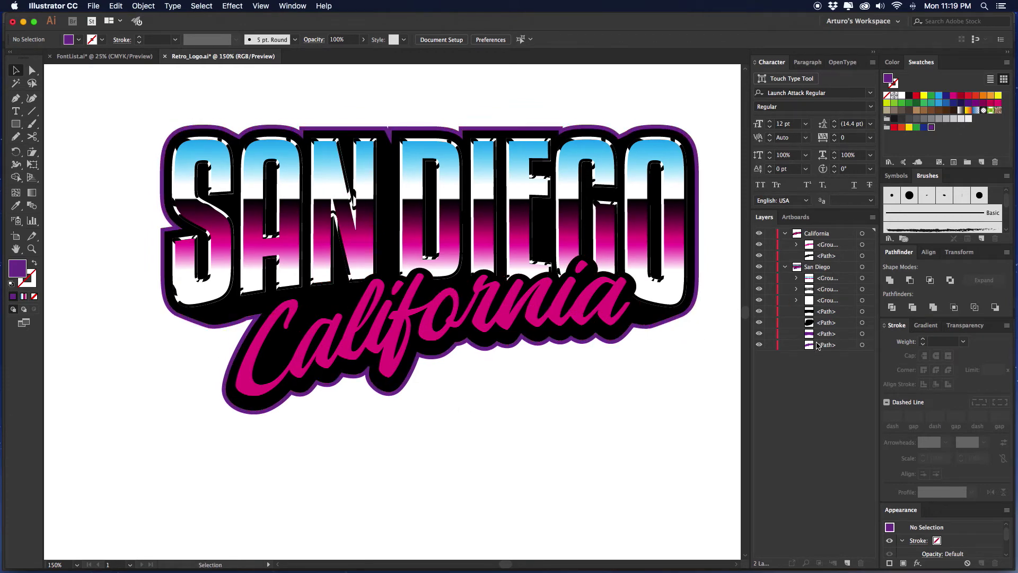
left_click_drag(826, 346, 825, 261)
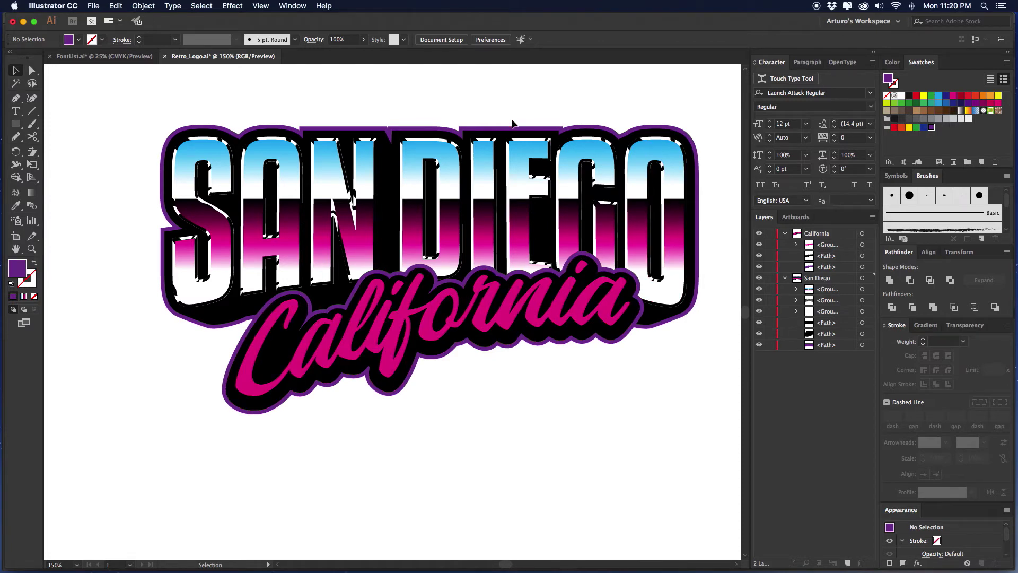
left_click_drag(827, 269, 827, 339)
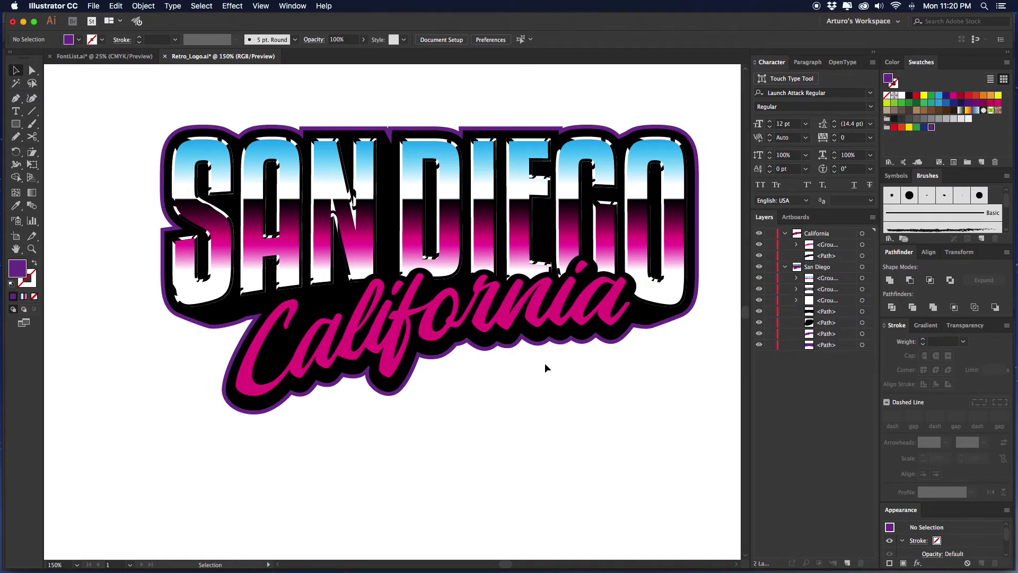
Fill the black shading group inside the San Diego letters with the purple swatch.
key("super+1")
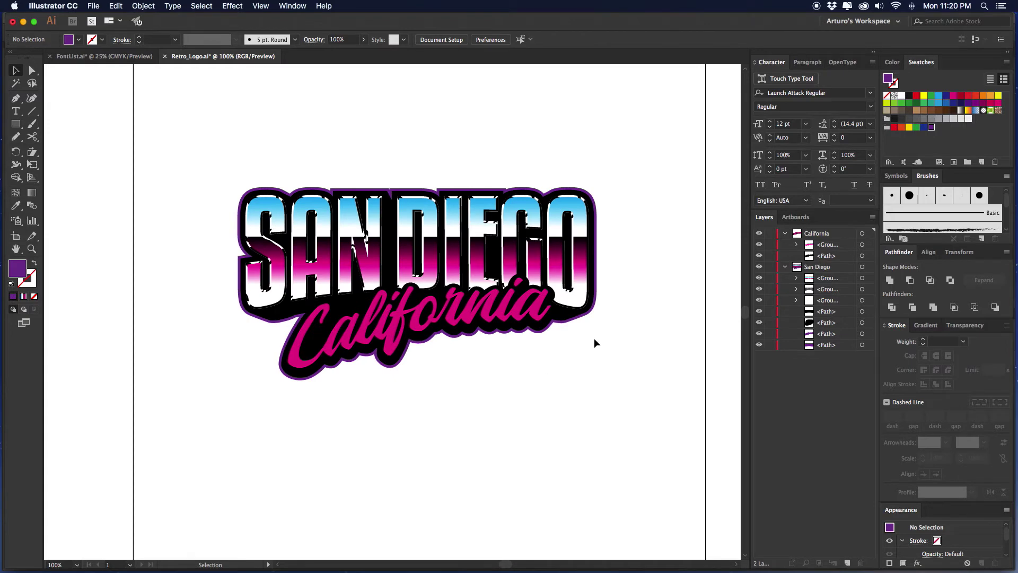
key("super+=")
left_click_drag(598, 335, 537, 366)
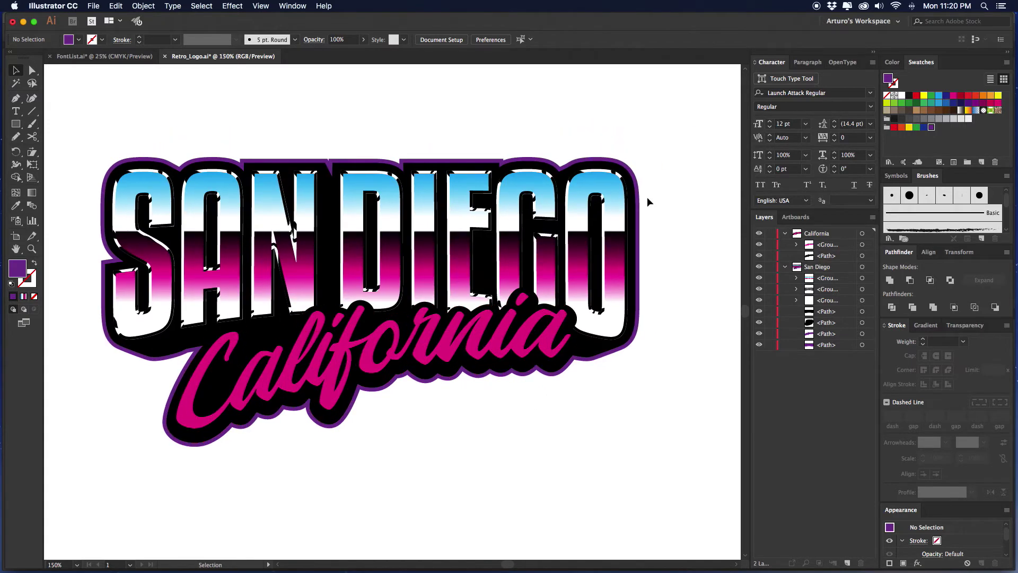
left_click_drag(647, 196, 674, 197)
left_click(862, 289)
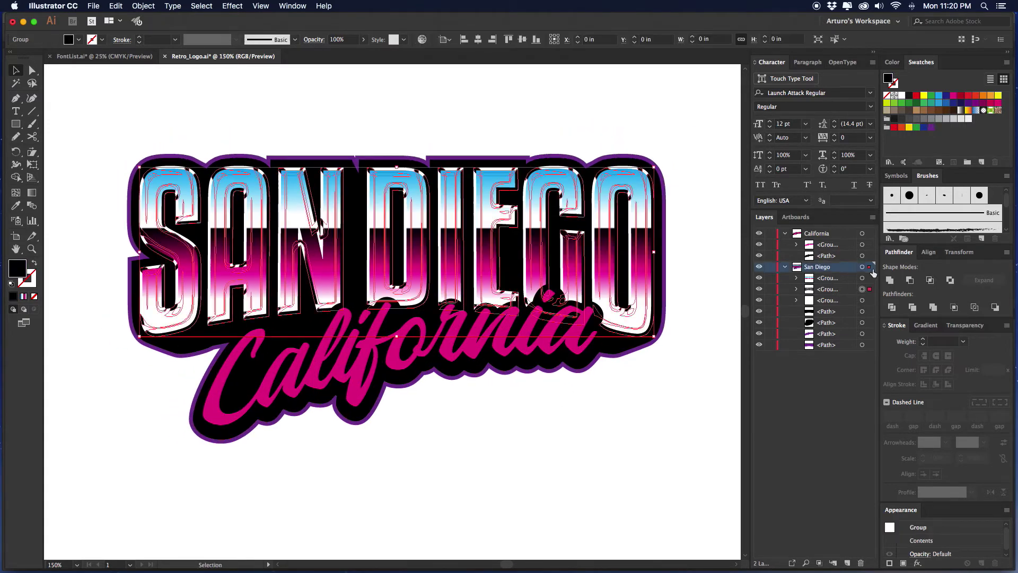
left_click(931, 128)
left_click(644, 124)
scroll(619, 119, "left", 1)
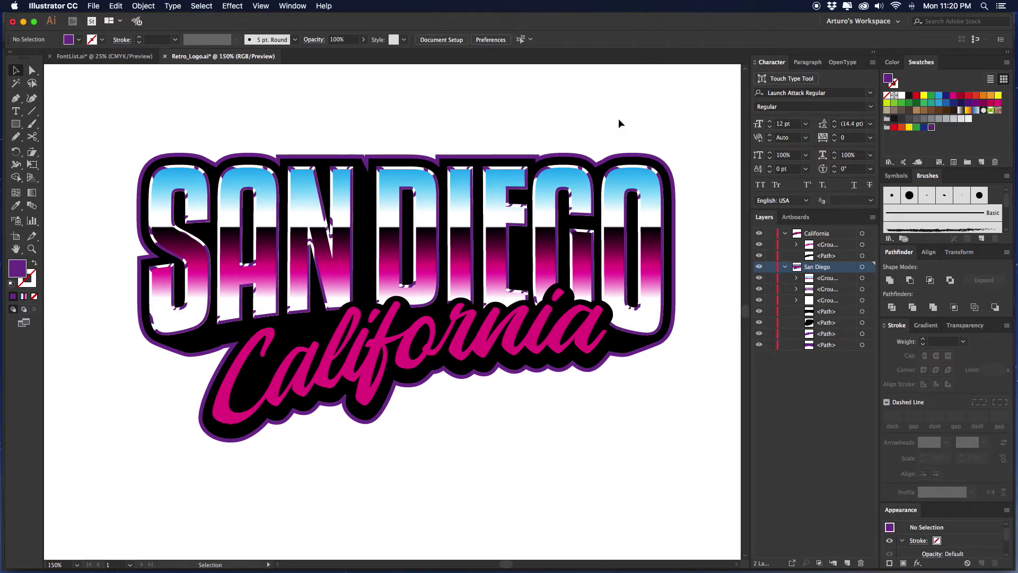
Undo and redo the purple fill to compare the San Diego lettering with black and purple shading.
key("super+z")
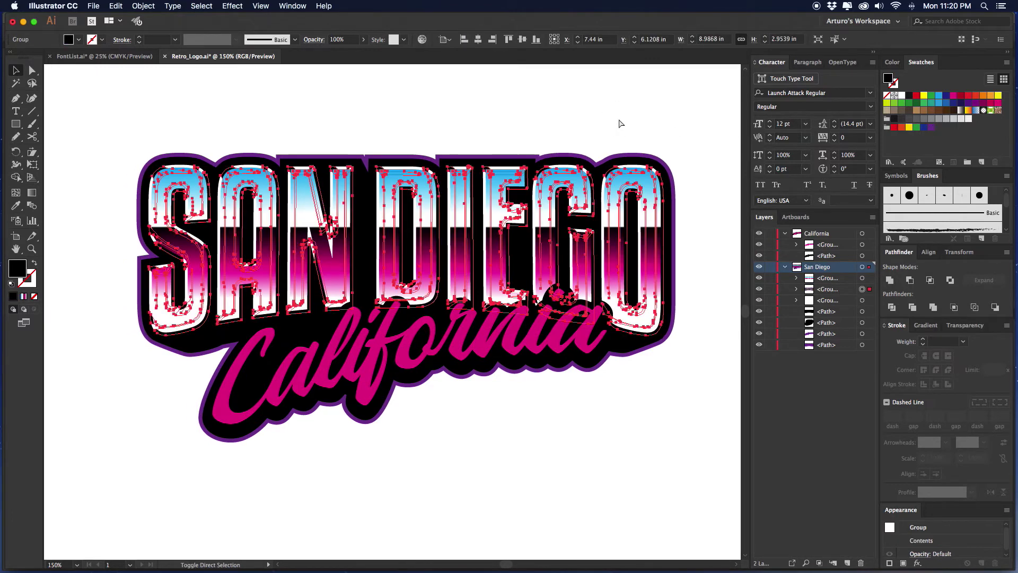
key("super+shift+z")
left_click(618, 120)
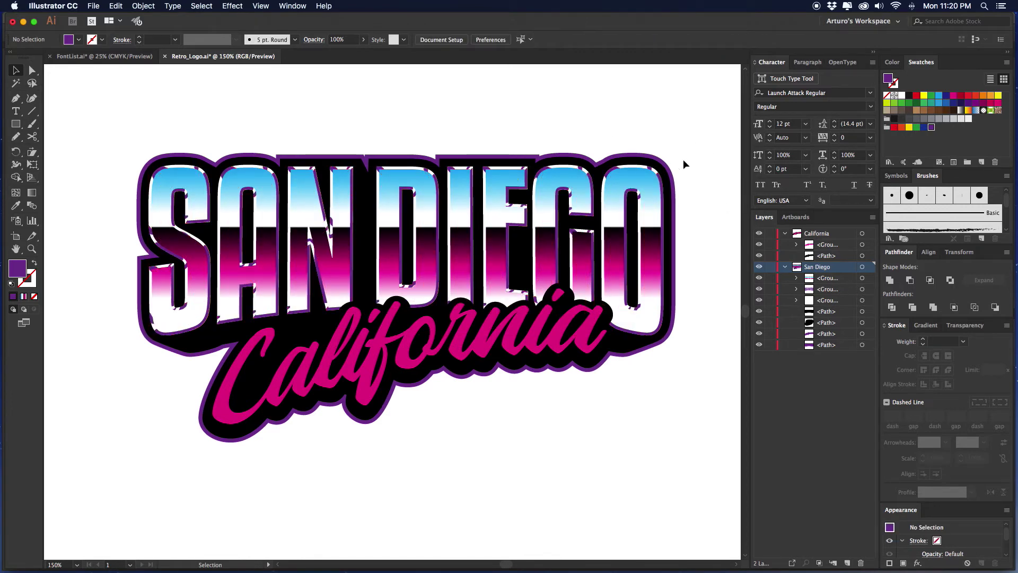
Return the shading group inside the San Diego letters to a black fill.
left_click(863, 288)
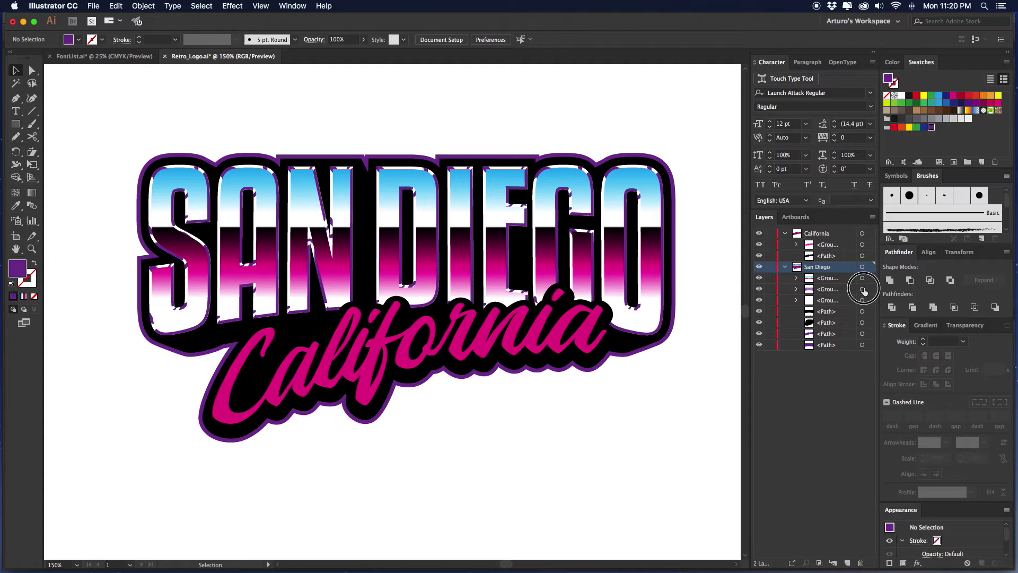
left_click(605, 109)
key("super+=")
key("super+=")
left_click_drag(504, 190, 628, 357)
left_click_drag(382, 125, 431, 112)
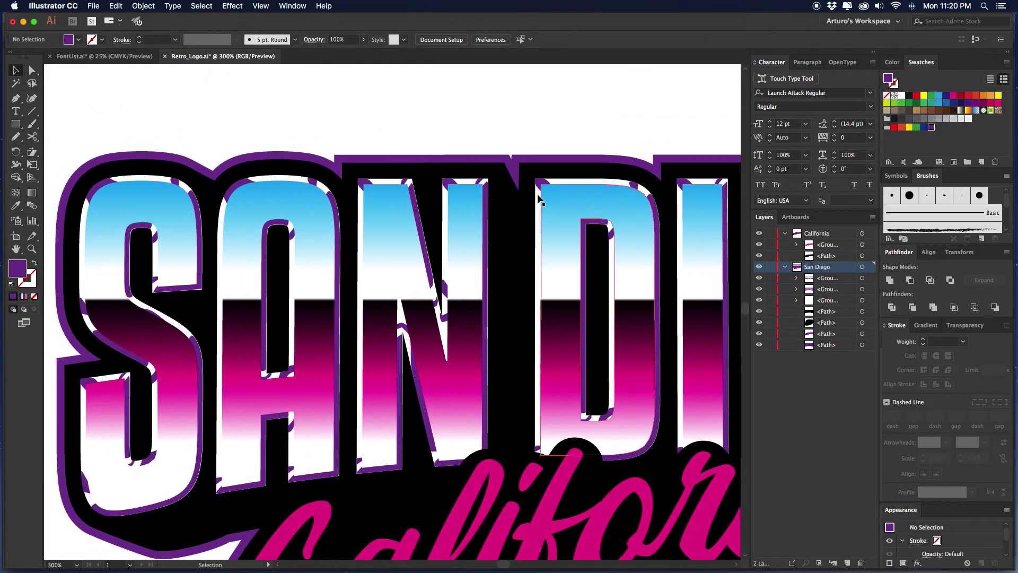
left_click(861, 289)
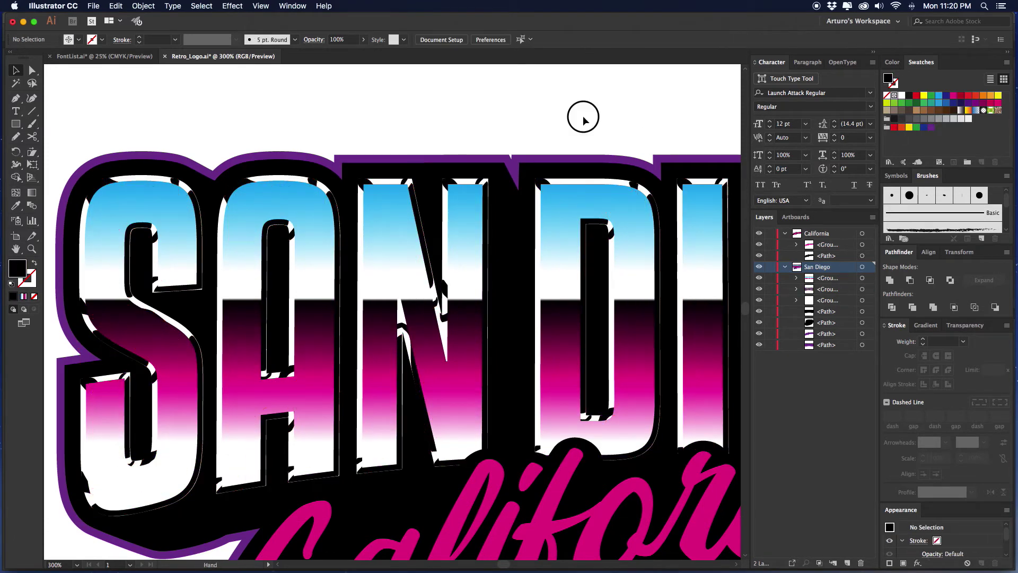
left_click_drag(582, 114, 546, 113)
Try aligning the white San Diego letter group with the black path behind it, using Align to Selection.
left_click(862, 311)
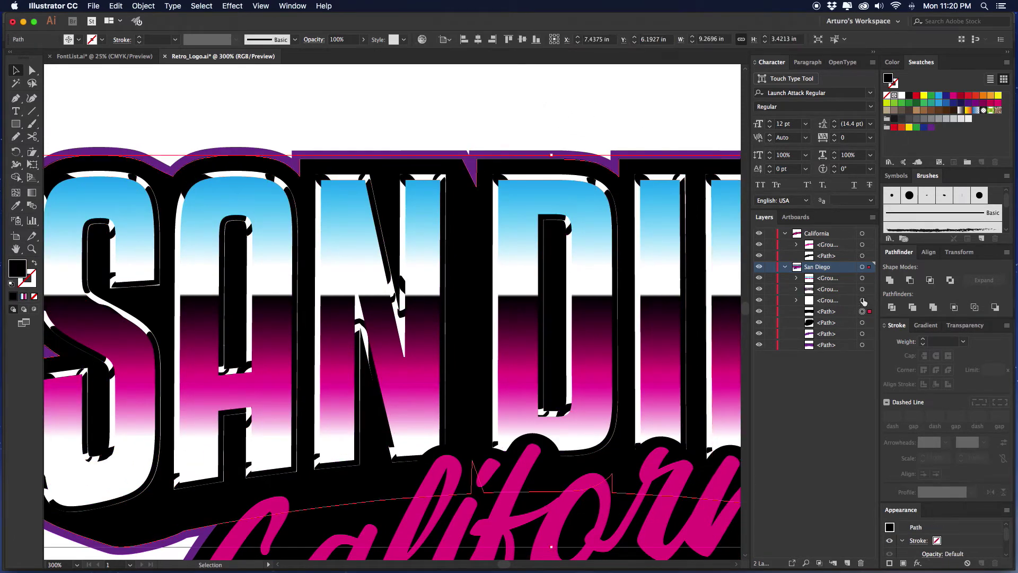
left_click(863, 300, "shift")
left_click(444, 39)
left_click(474, 51)
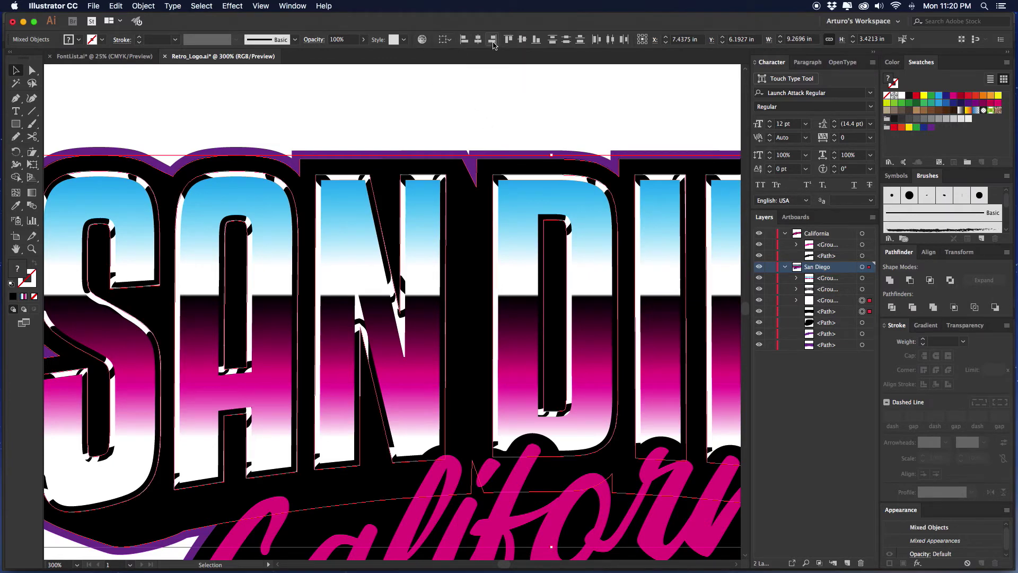
left_click(492, 41)
left_click(493, 106)
Try aligning the black shading group with the white letter group in the San Diego layer.
left_click(863, 311)
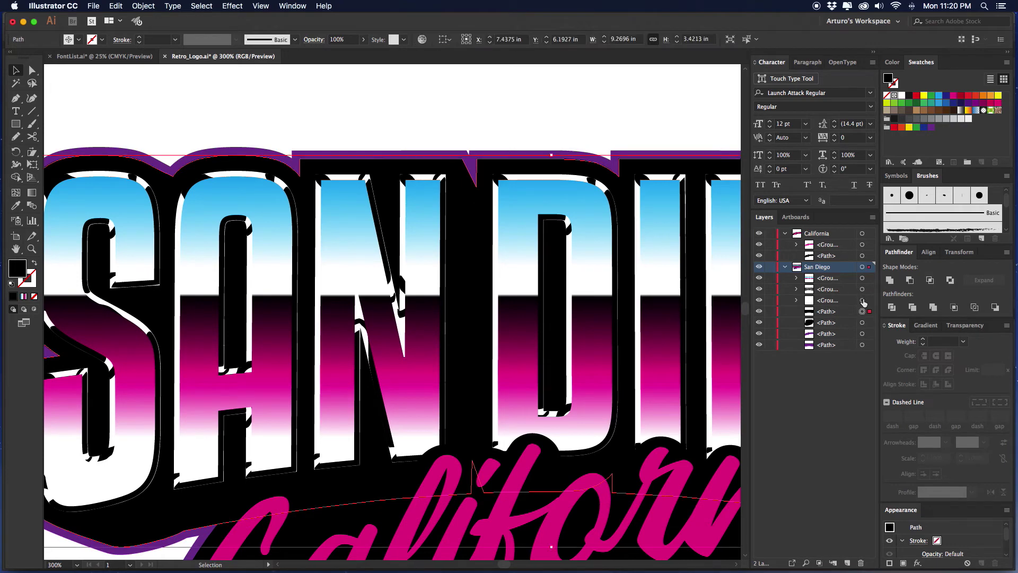
left_click(862, 301)
left_click(862, 290, "shift")
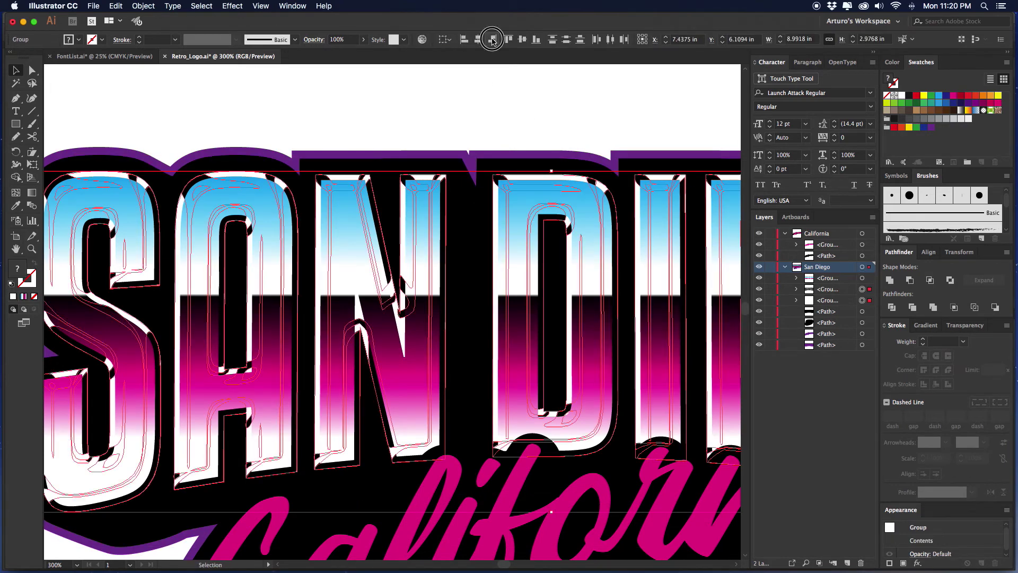
left_click(466, 90)
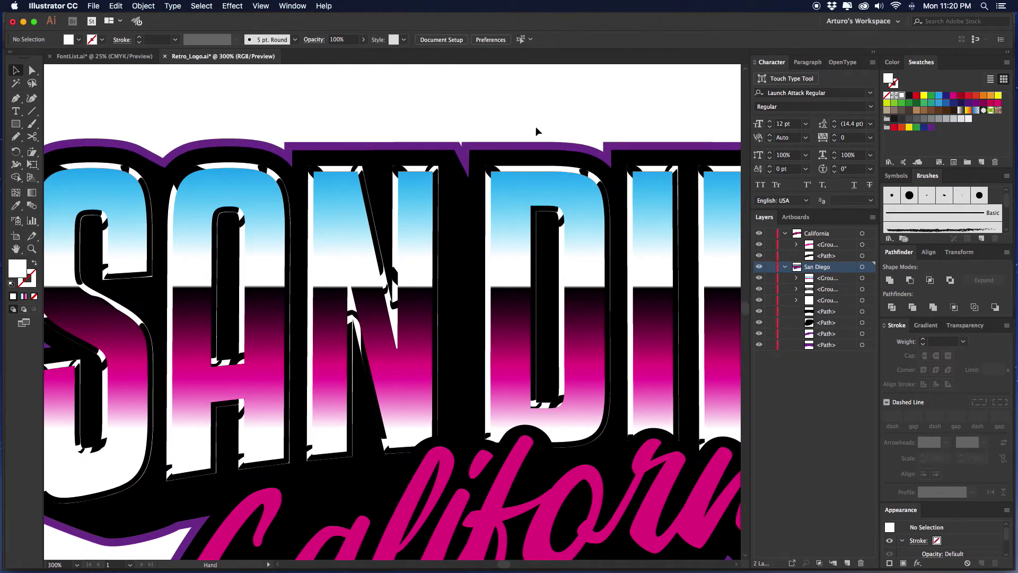
Recolor the San Diego letters' shading group from the Layers list with the purple swatch.
key("super+minus")
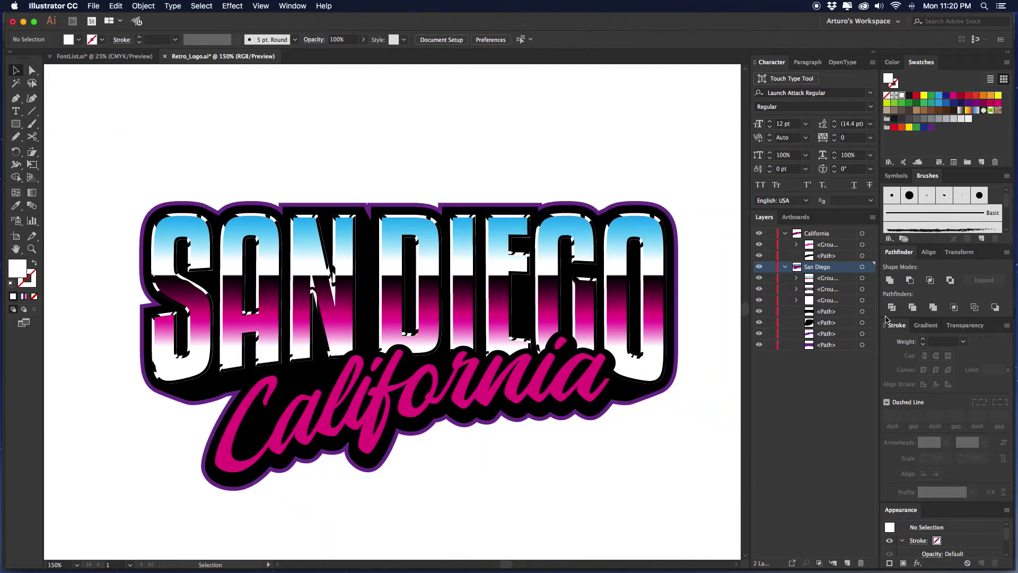
left_click(862, 290)
left_click(931, 127)
left_click(640, 144)
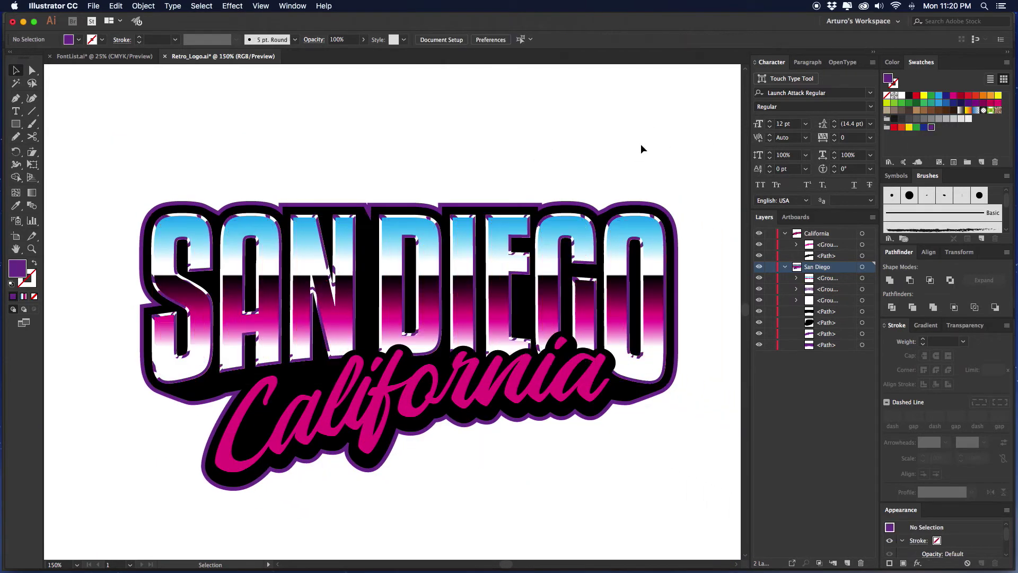
Remove the small notch in the purple outline's top edge between the N and the D with the Pen tool.
key("space")
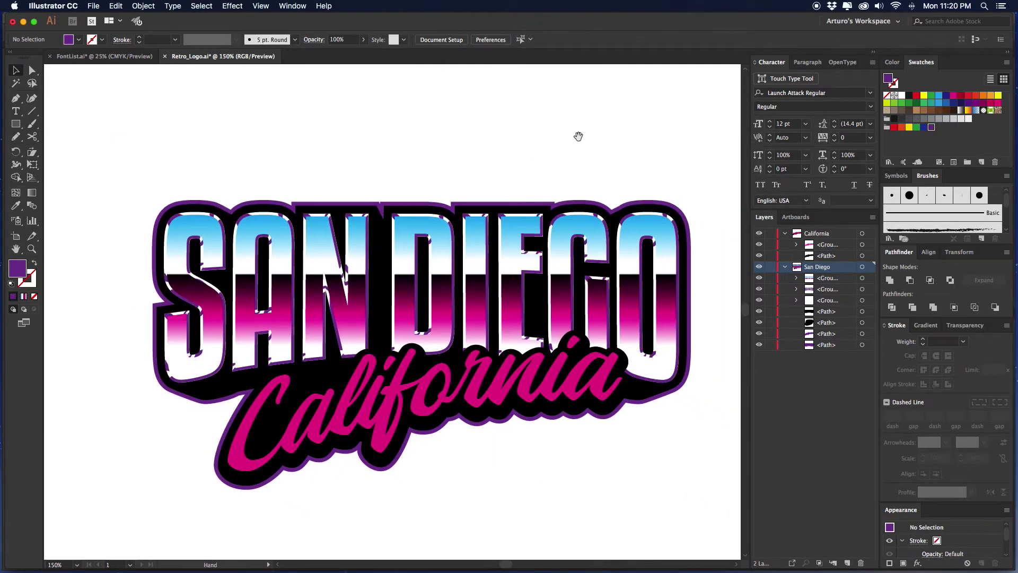
left_click_drag(578, 134, 580, 143)
key("super+minus")
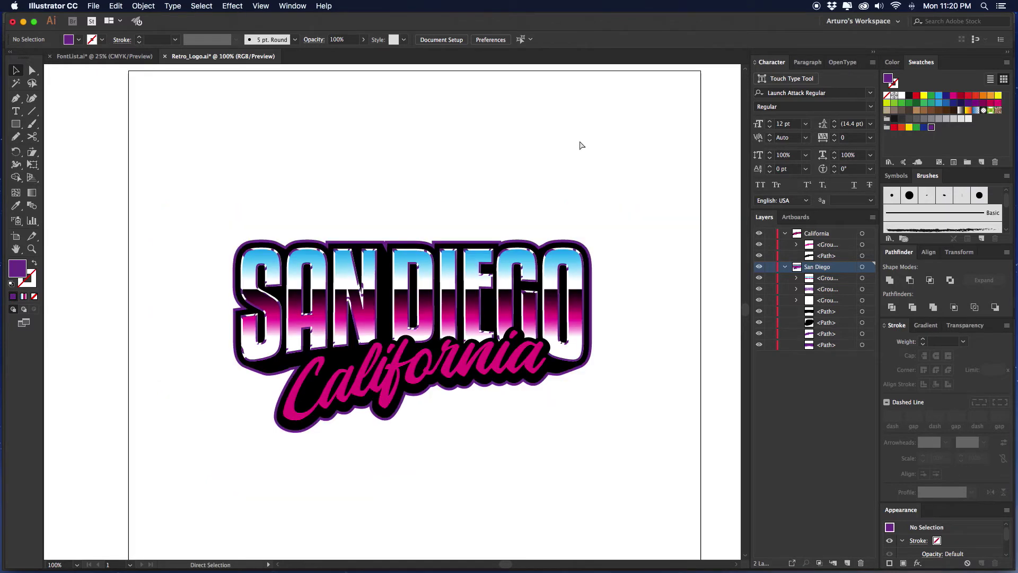
key("super+equal")
key("super+equal")
key("super+equal")
key("super+equal")
key("space")
left_click_drag(580, 140, 592, 392)
key("p")
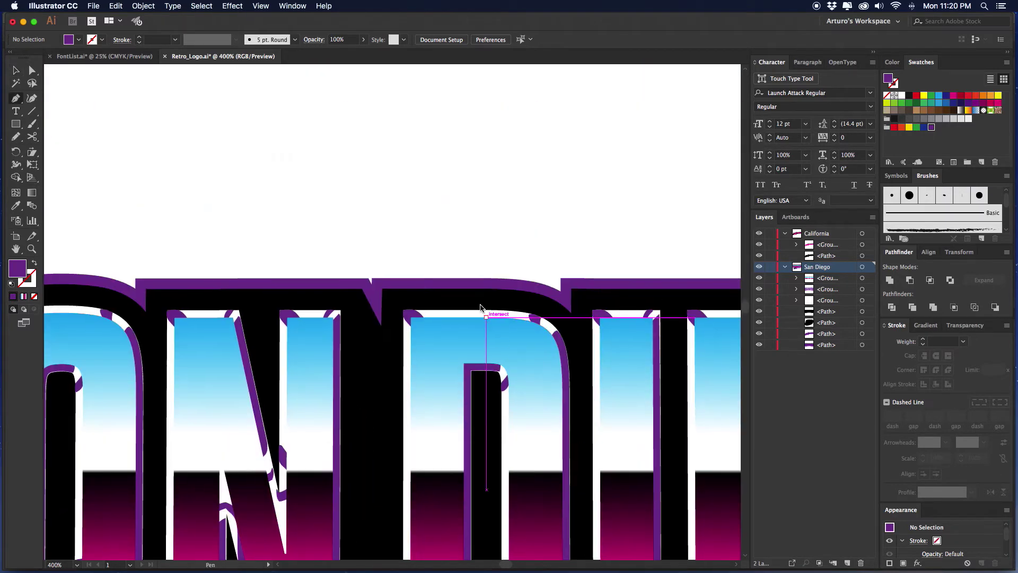
left_click(395, 279, "super")
key("v")
left_click(424, 237)
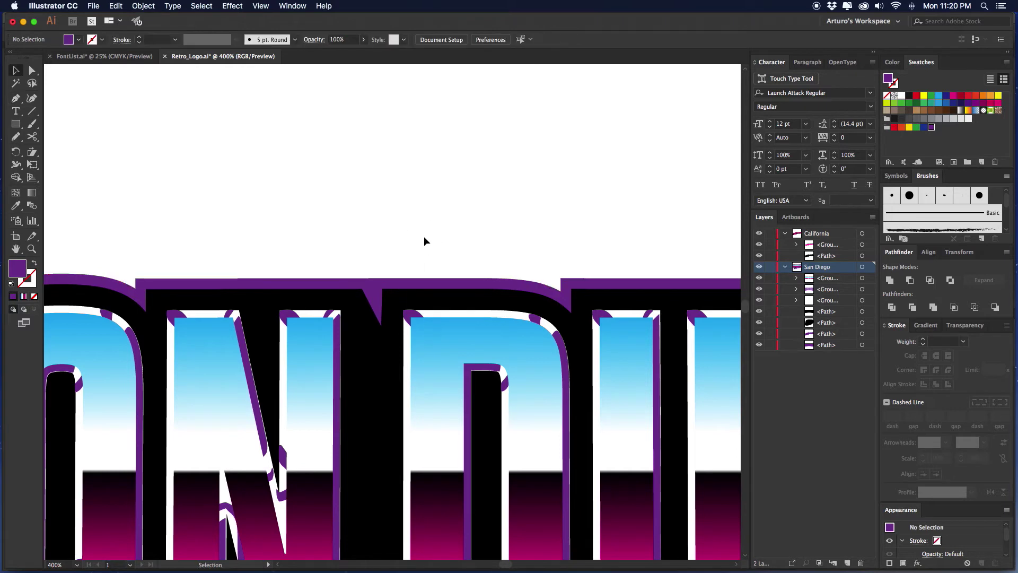
Draw a purple circle about 2.82 in wide in the empty area above the San Diego lettering.
key("super+1")
key("space")
left_click_drag(424, 236, 435, 206)
key("super+equal")
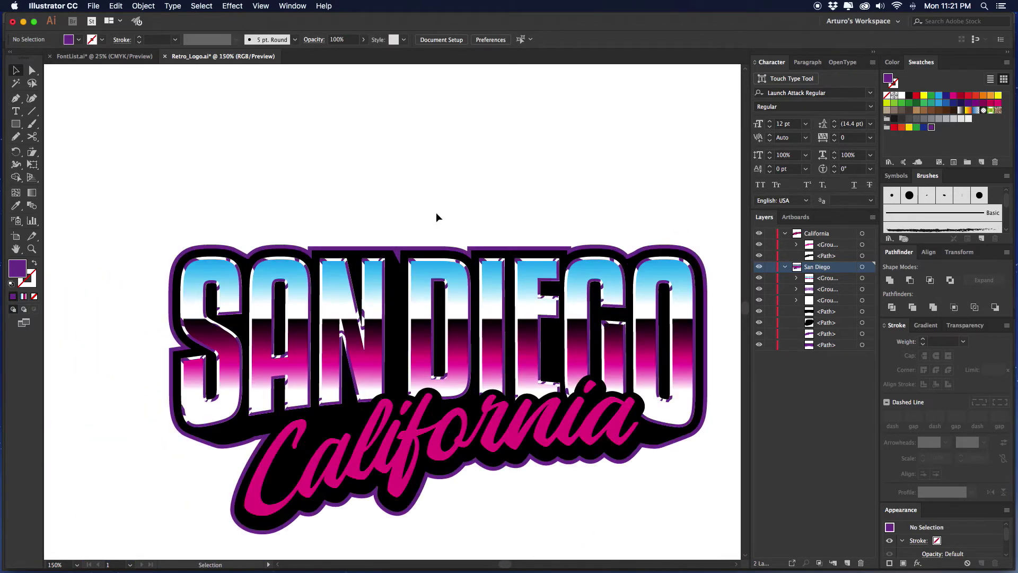
key("space")
left_click_drag(404, 271, 422, 339)
key("l")
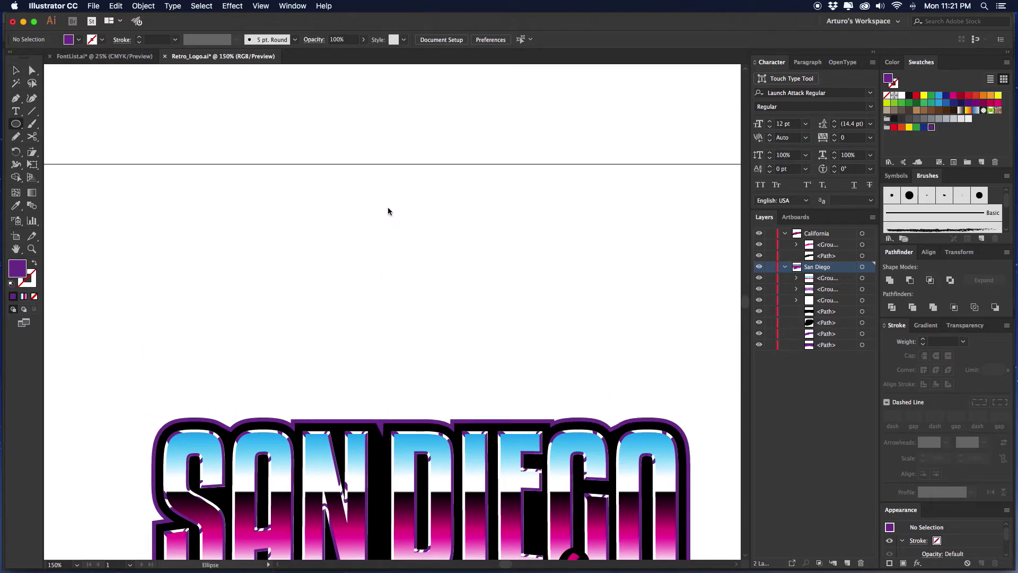
left_click_drag(369, 203, 530, 365)
scroll(584, 304, "left", 1)
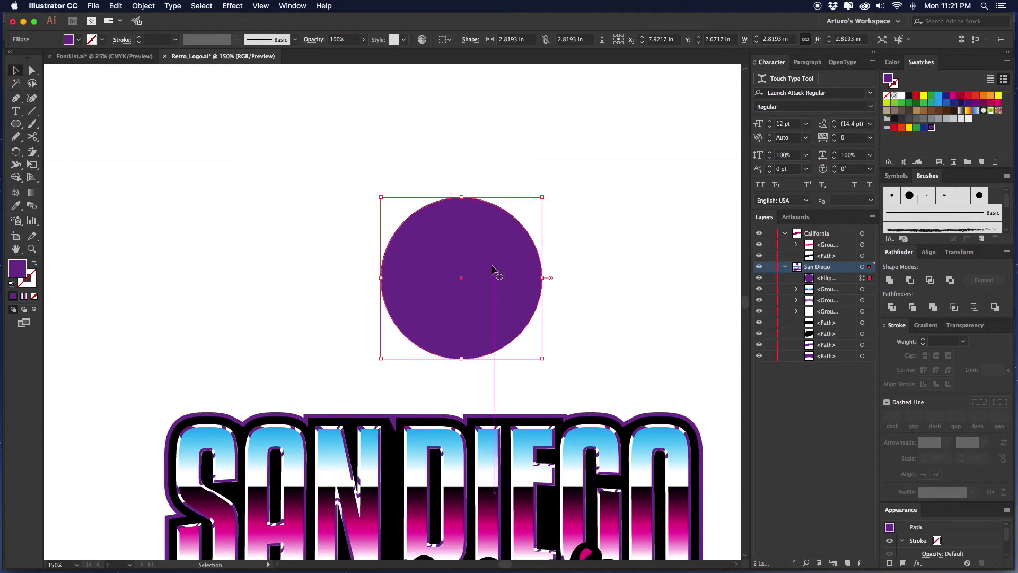
Center the purple circle horizontally on the artboard.
key("v")
left_click(446, 39)
left_click(475, 74)
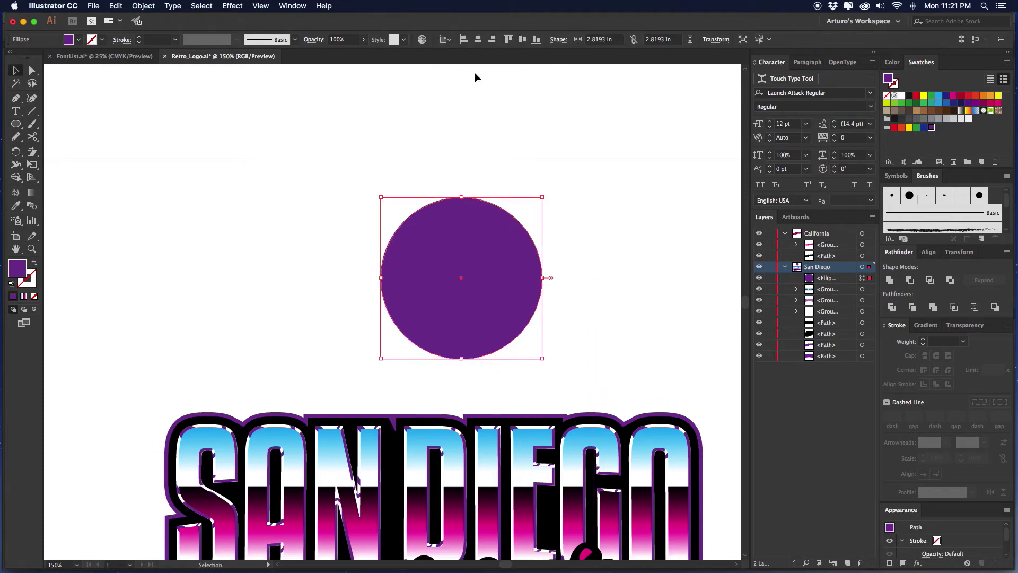
left_click(477, 41)
left_click(547, 137)
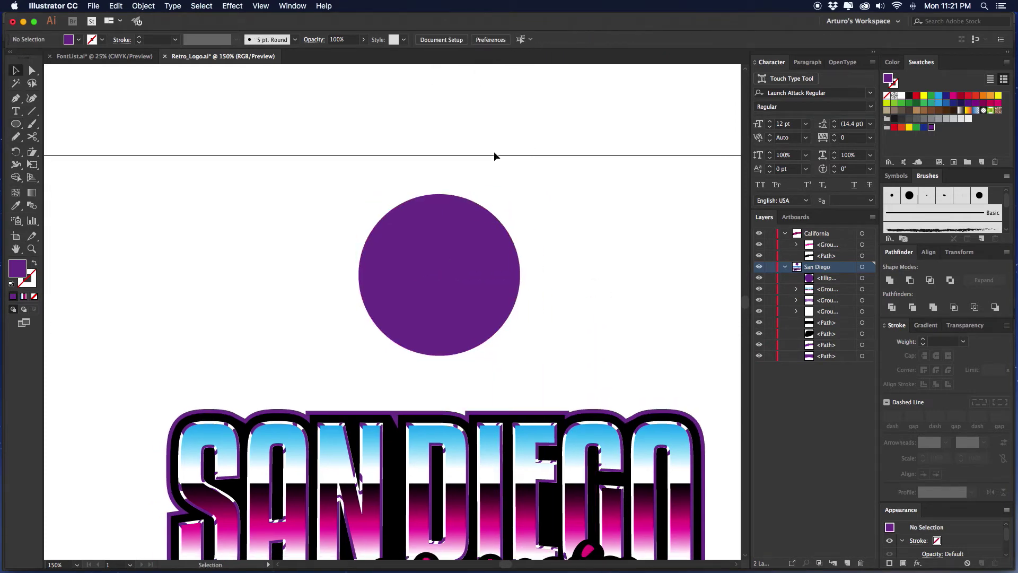
Draw a horizontal line segment about 3.14 in long just above the circle, extending past both of its sides.
key("super+equal")
key("m")
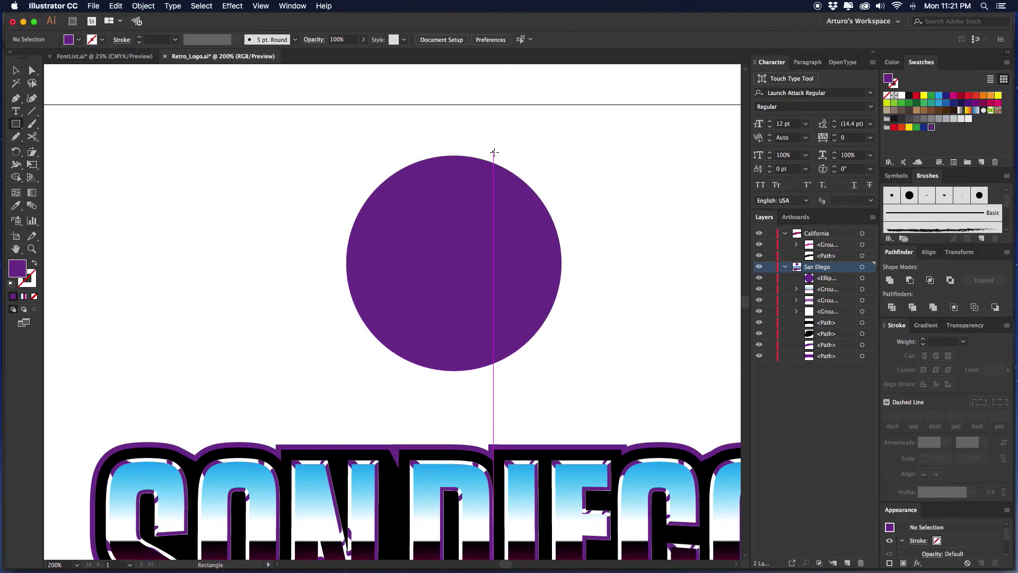
scroll(424, 155, "up", 1)
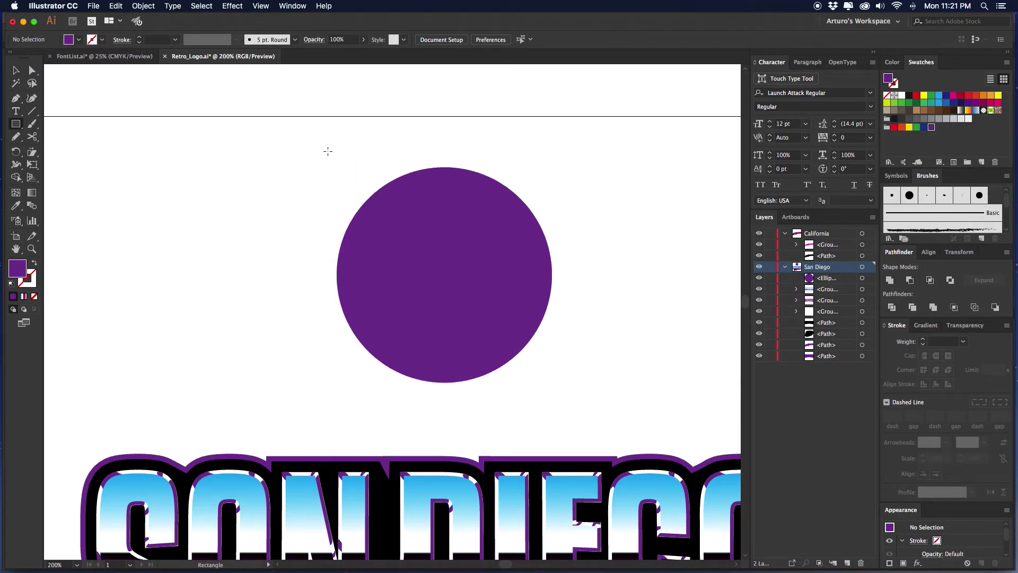
key("backslash")
left_click_drag(325, 148, 565, 149)
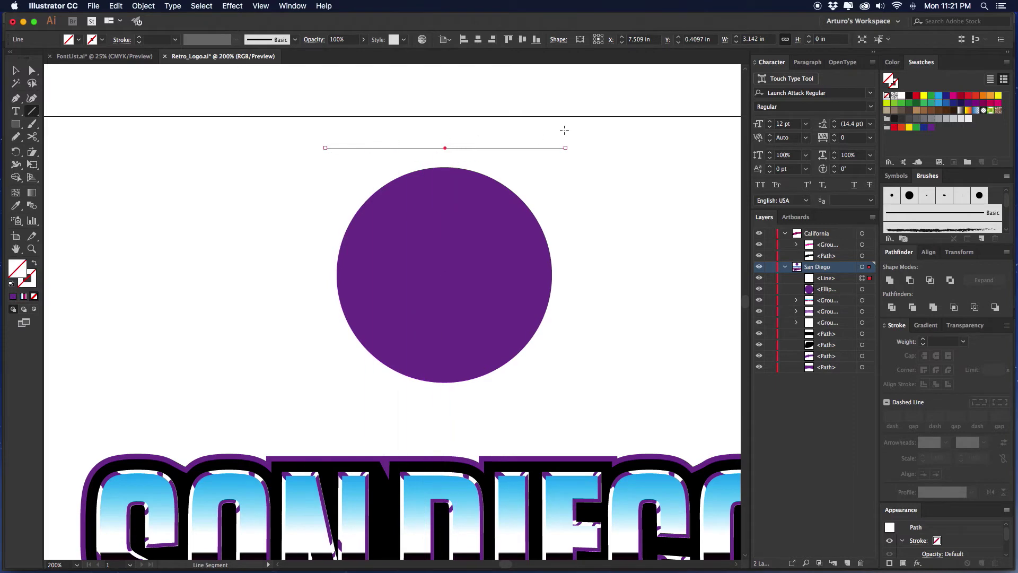
Give the horizontal line above the circle a 2 pt purple stroke.
left_click(923, 340)
left_click(922, 340)
left_click(923, 340)
left_click(923, 340)
left_click(922, 340)
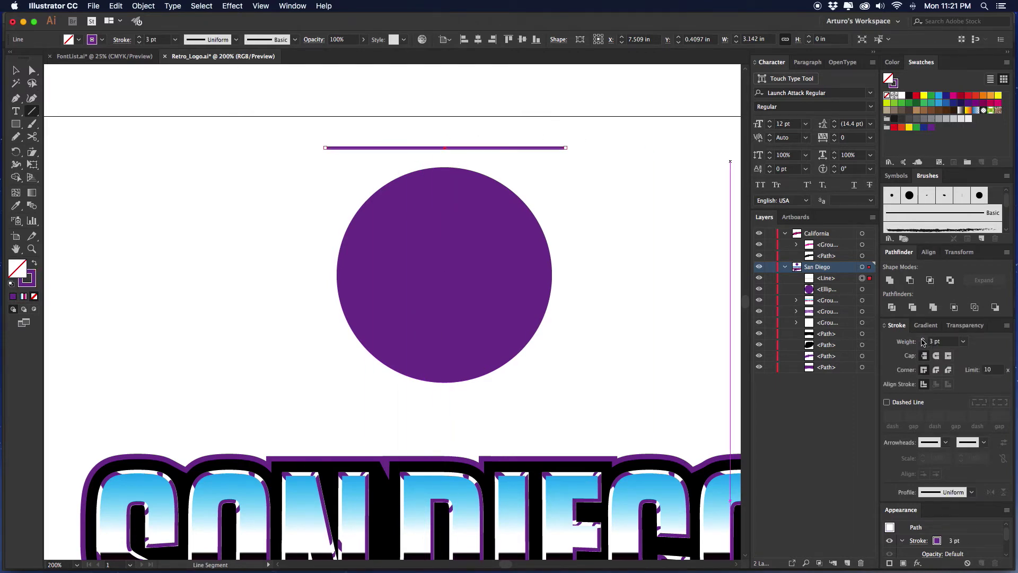
left_click(923, 344)
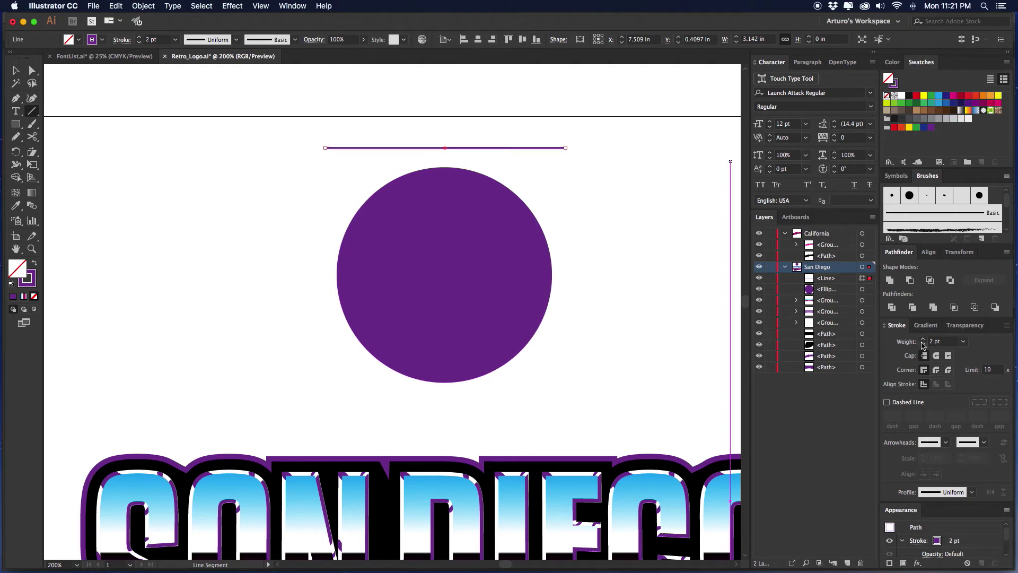
key("v")
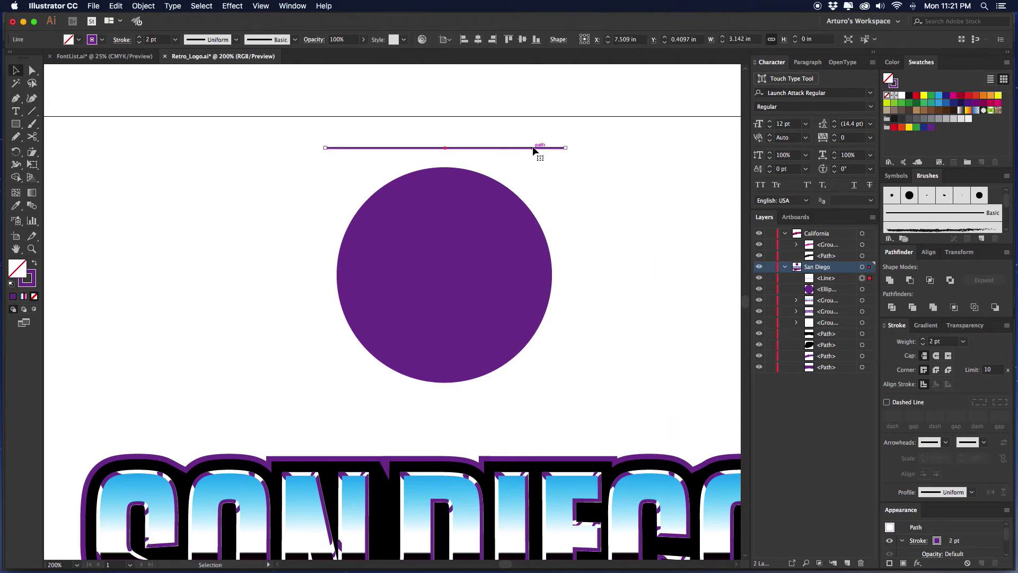
Duplicate the horizontal line straight down to just below the circle and give the copy an 8 pt stroke.
left_click_drag(533, 150, 510, 396)
left_click(923, 341)
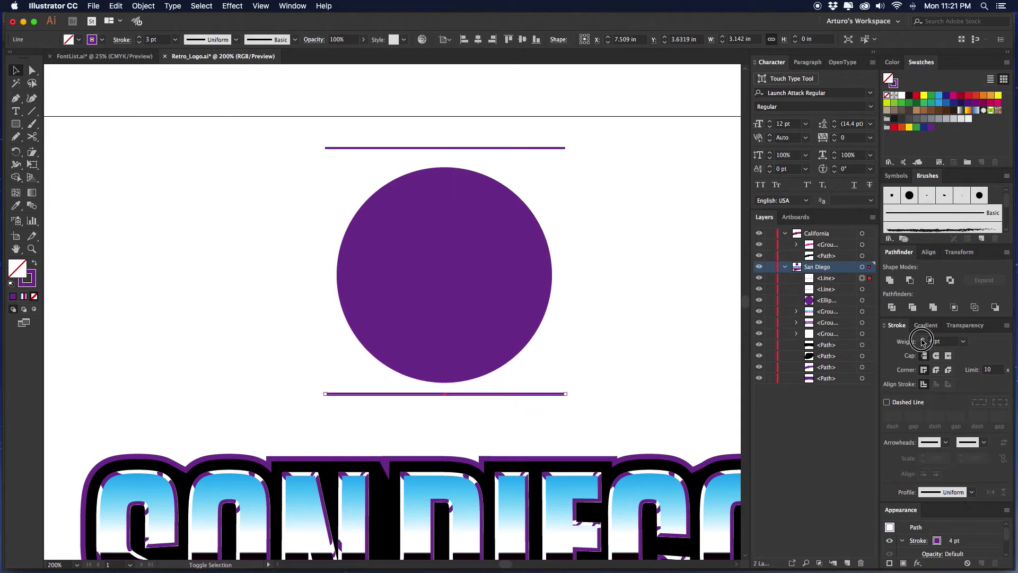
left_click(922, 340)
left_click(923, 340)
left_click(923, 341)
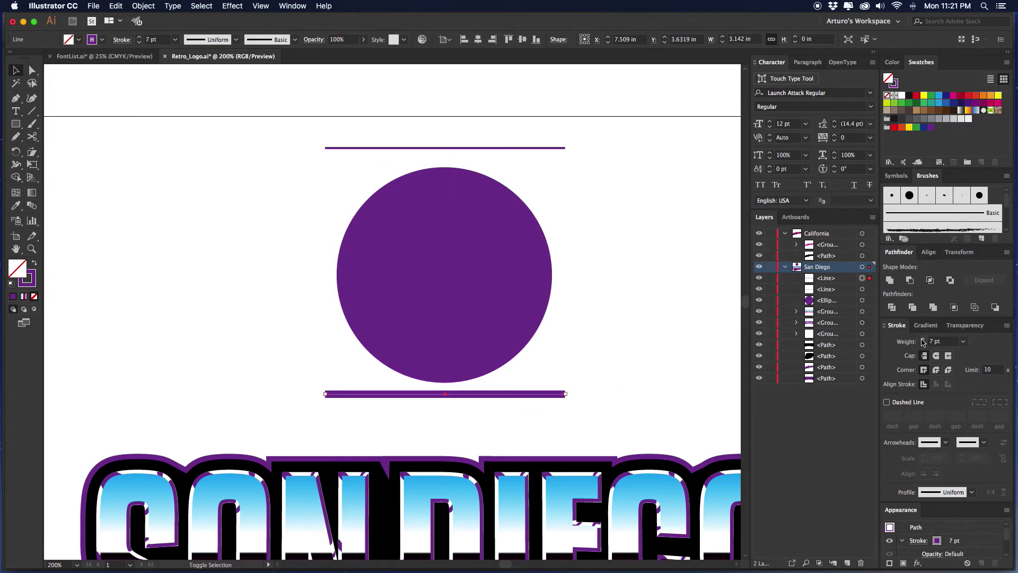
left_click(923, 341)
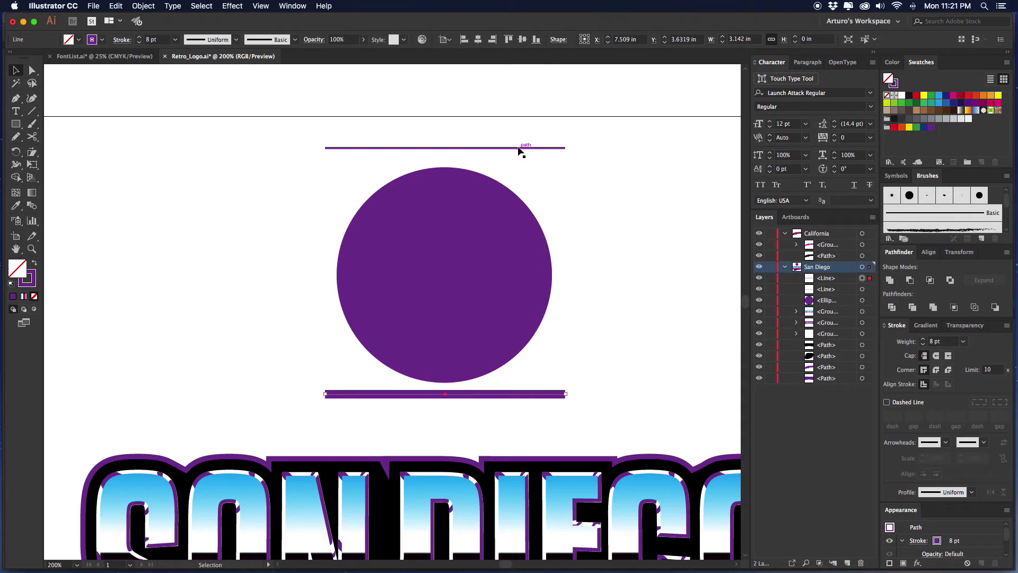
Move the thin line down closer to the circle's upper edge and expand both lines into filled shapes.
mouse_move(523, 148)
left_mouse_down()
mouse_move(518, 162)
mouse_move(554, 166)
left_mouse_up()
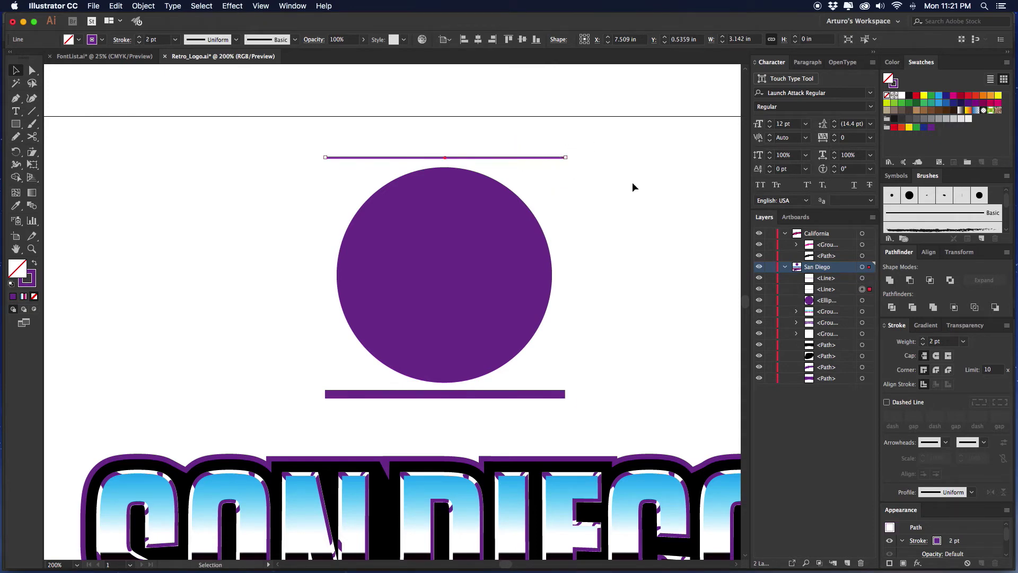
left_click(546, 394)
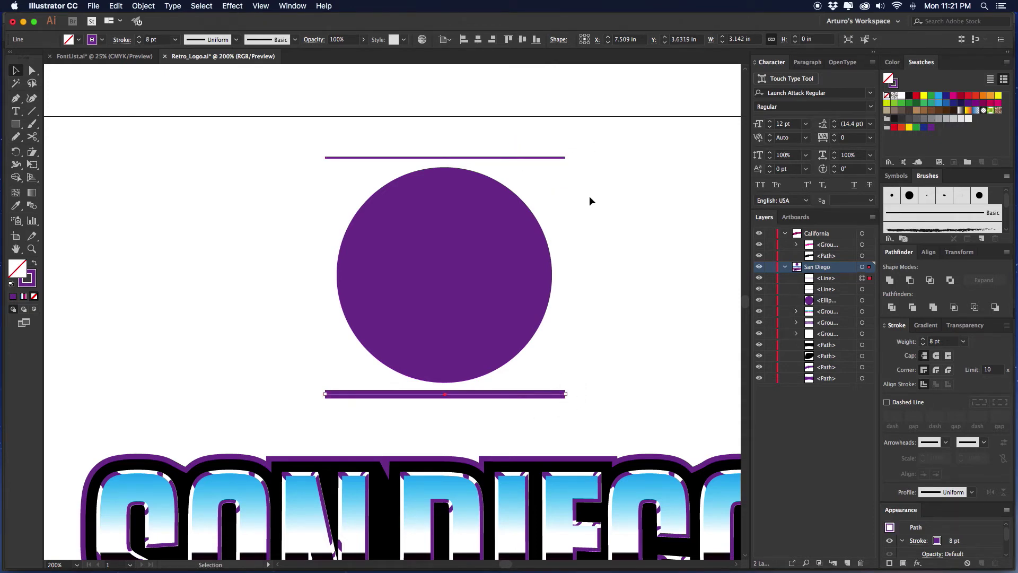
left_click(546, 158, "shift")
left_click(143, 8)
left_click(162, 109)
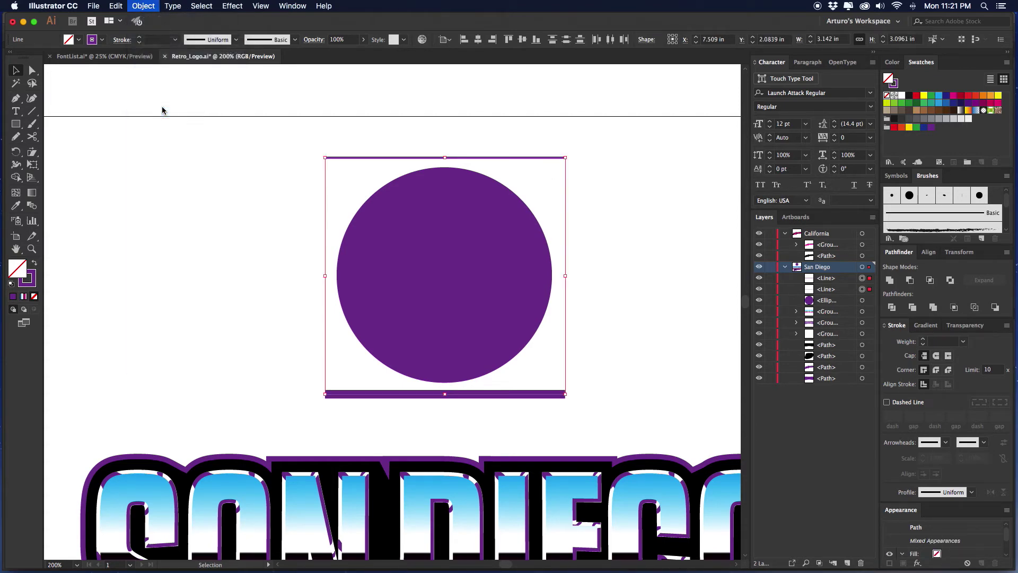
left_click(686, 264)
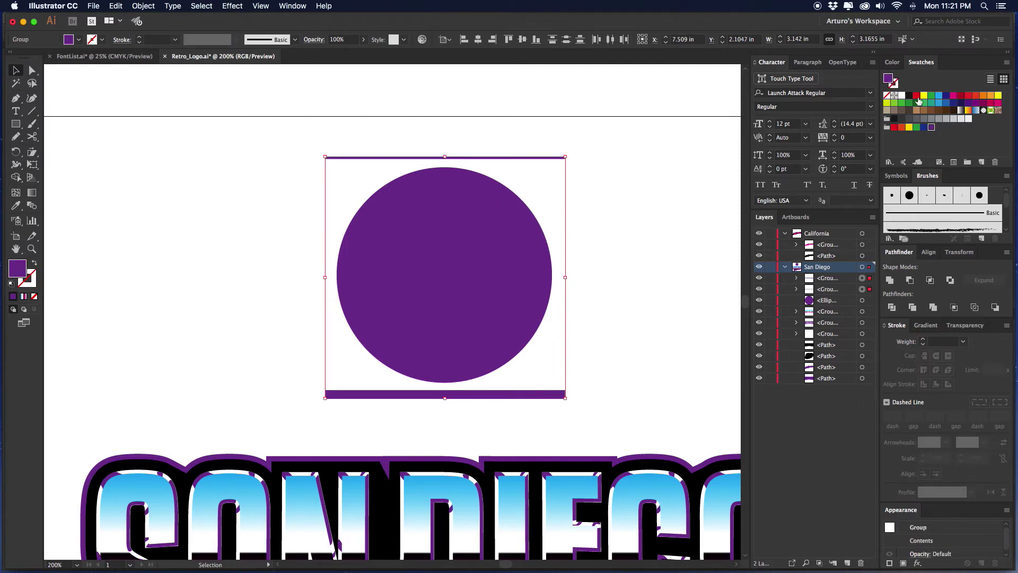
Fill both expanded lines with magenta and blend them into a series of stripes across the circle.
left_click(953, 95)
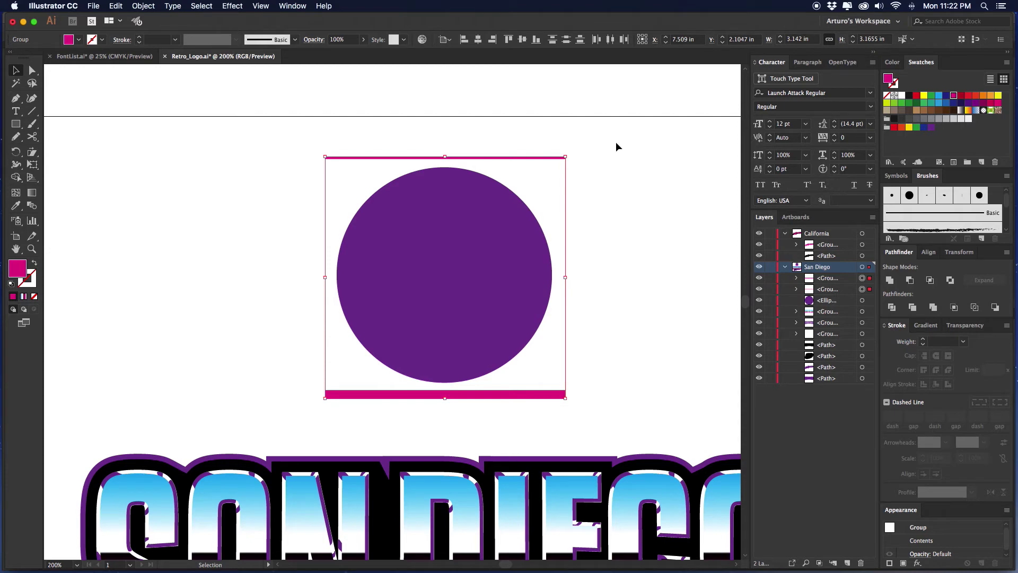
key("a")
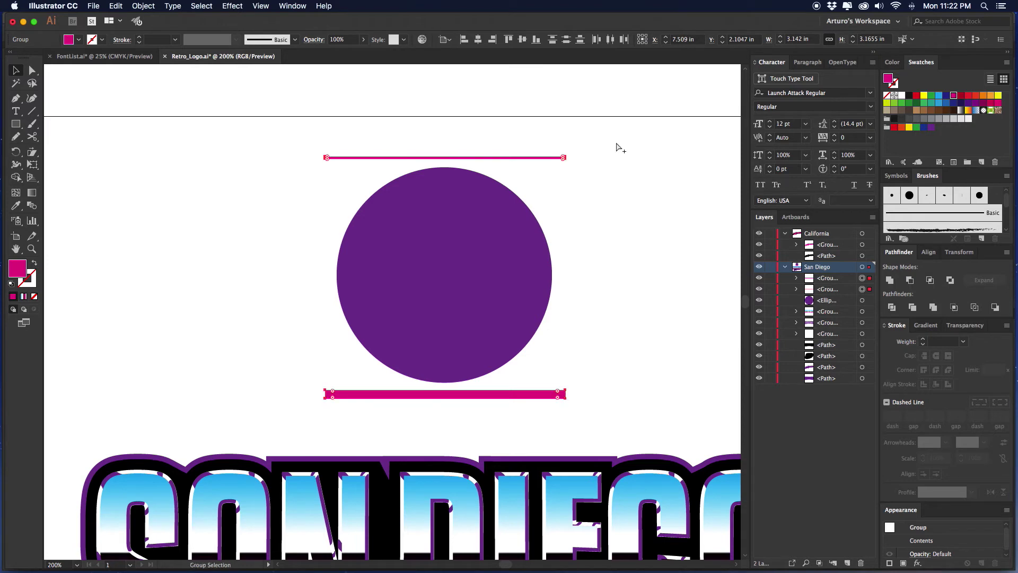
key("super+alt+b")
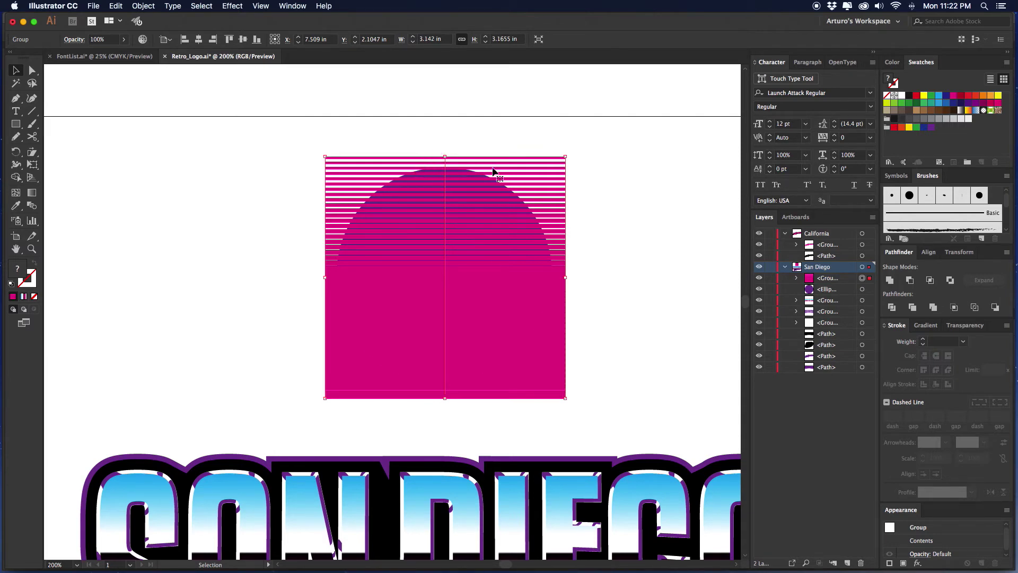
Set the stripe blend's spacing to Specified Steps with 35 steps.
double_click(34, 209)
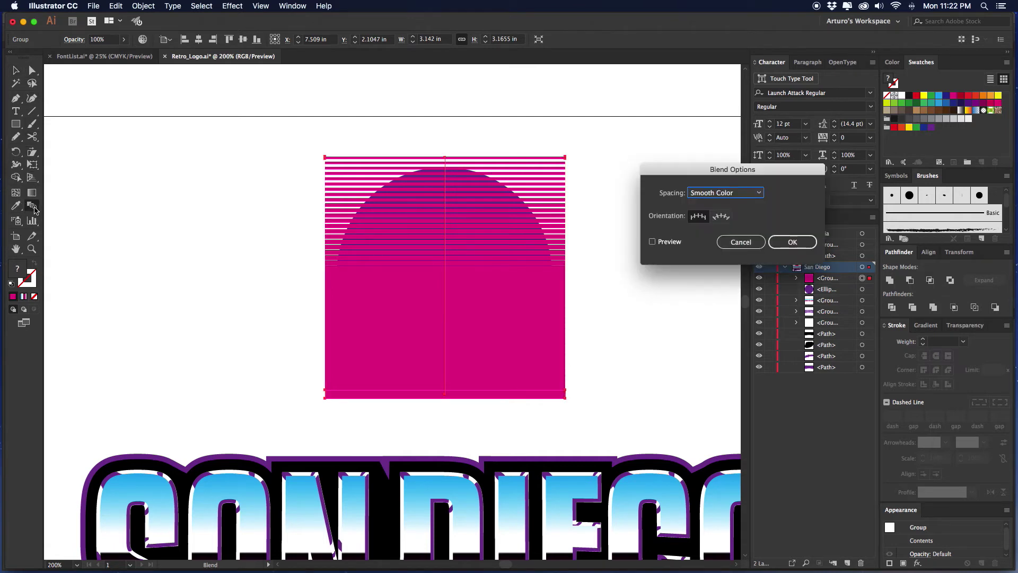
left_click(732, 196)
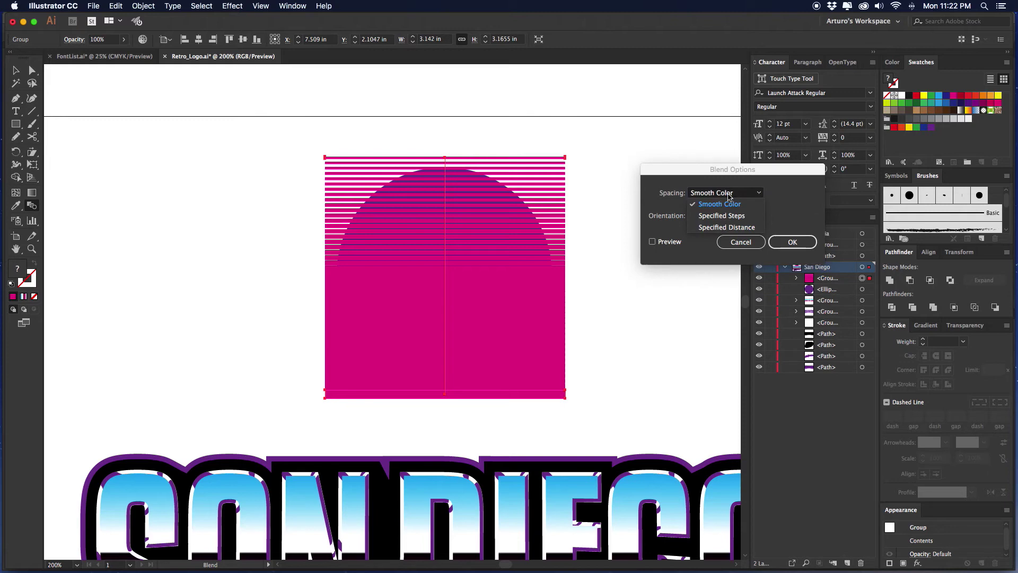
left_click(722, 216)
left_click(652, 242)
left_click(804, 194)
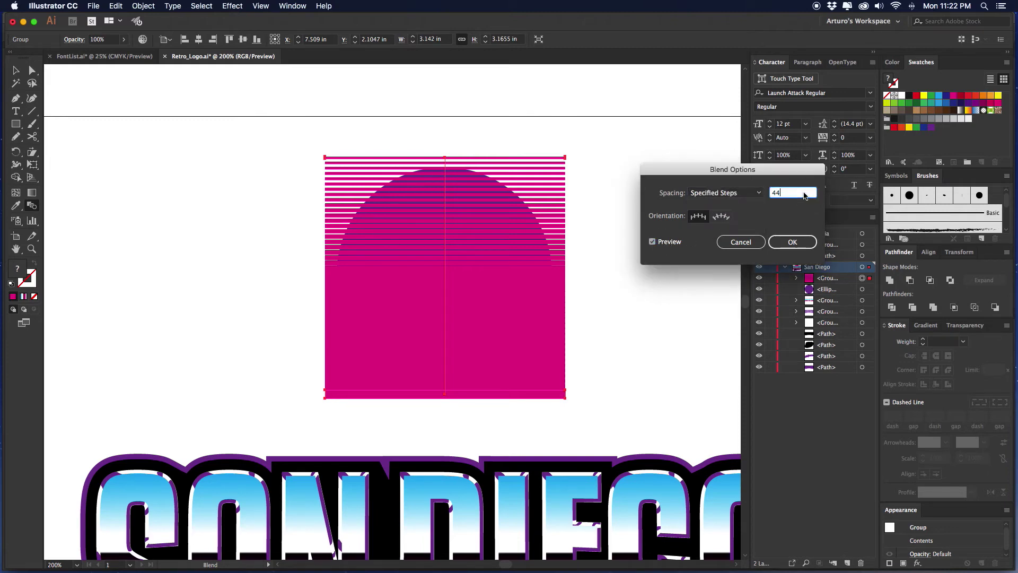
key("shift+Down")
key("shift+Down")
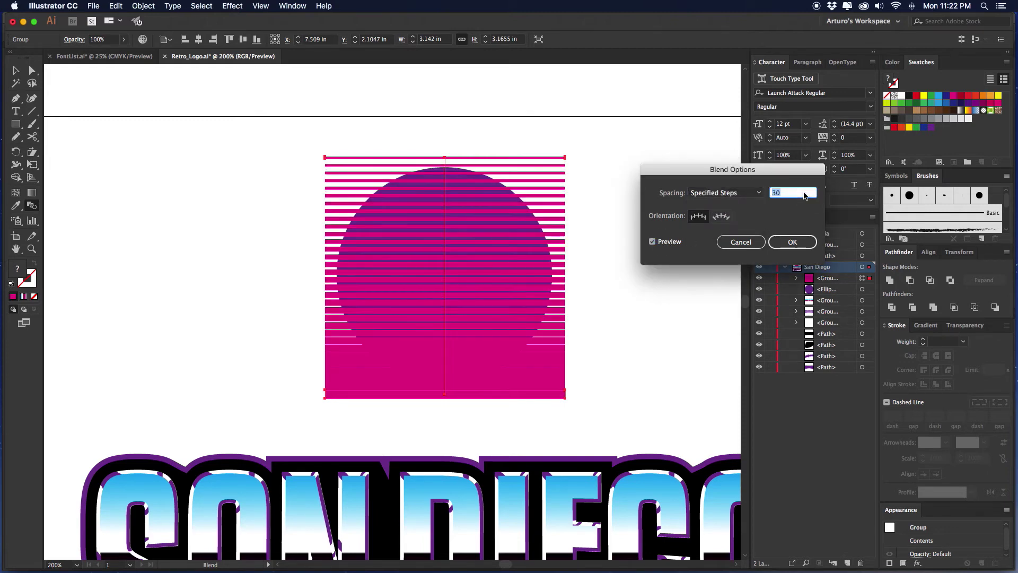
key("Up")
key("Up")
key("Up")
key("Up")
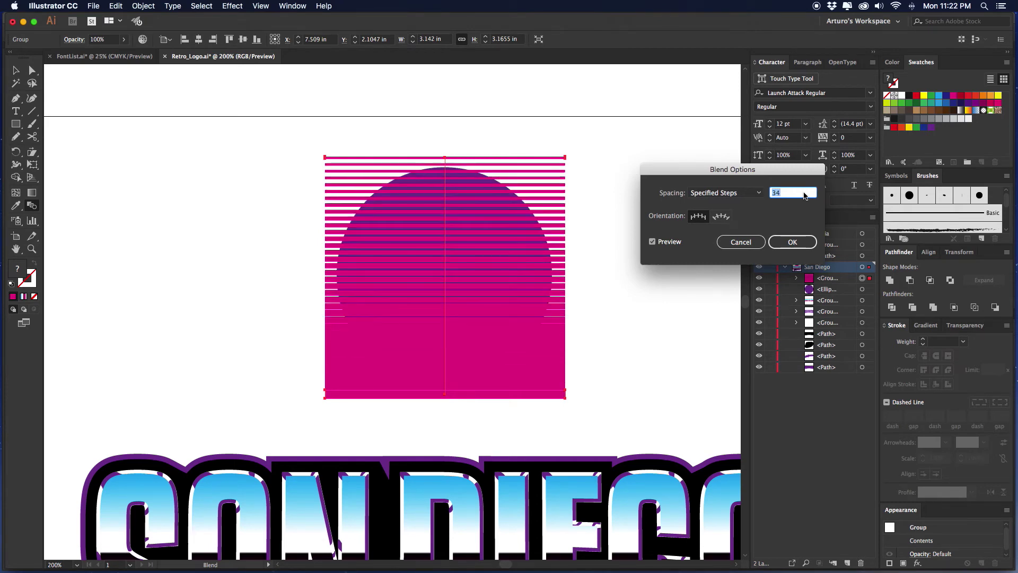
key("Up")
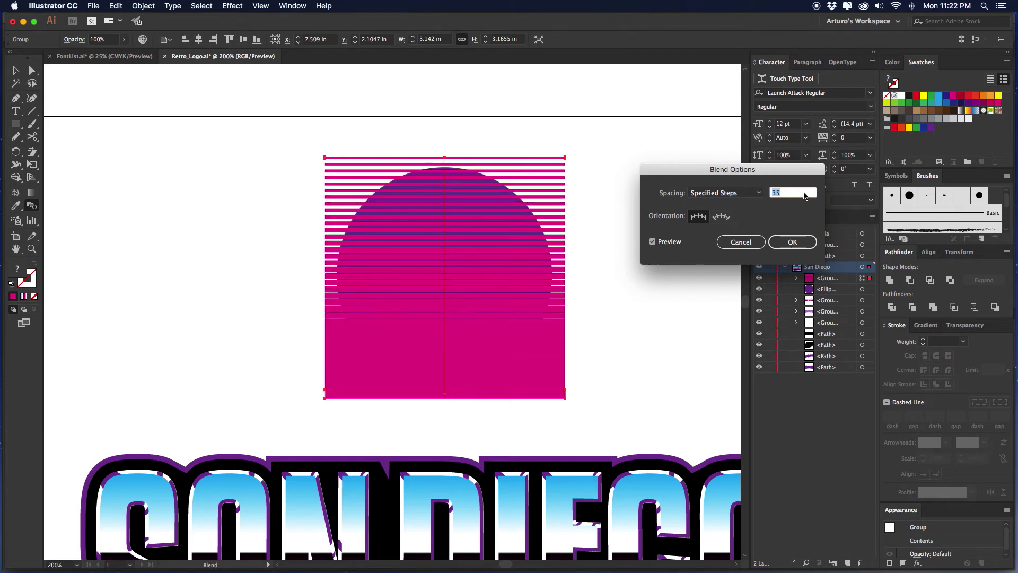
key("Return")
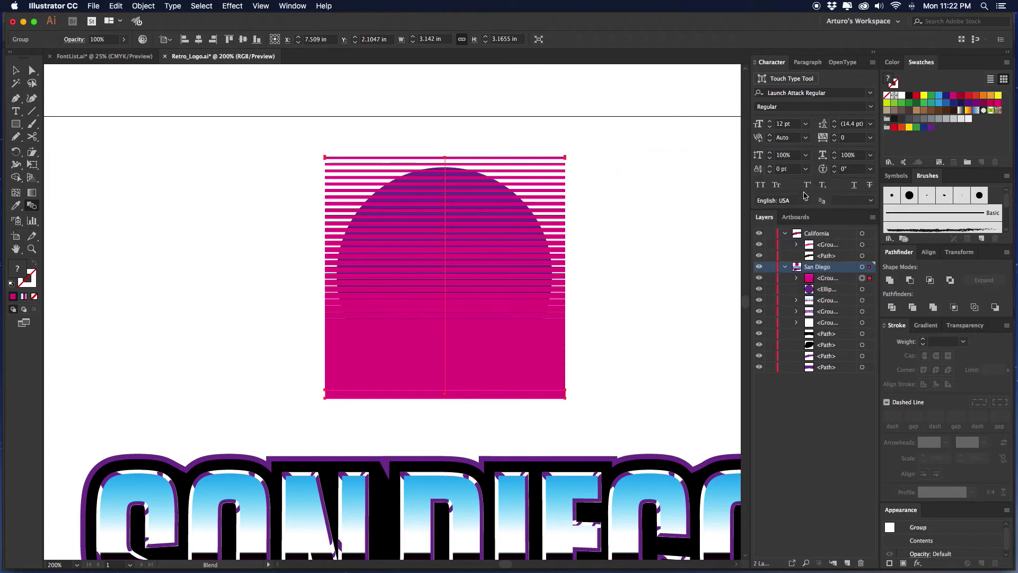
Fill the circle behind the stripes with black and duplicate it in place above the stripe blend.
key("v")
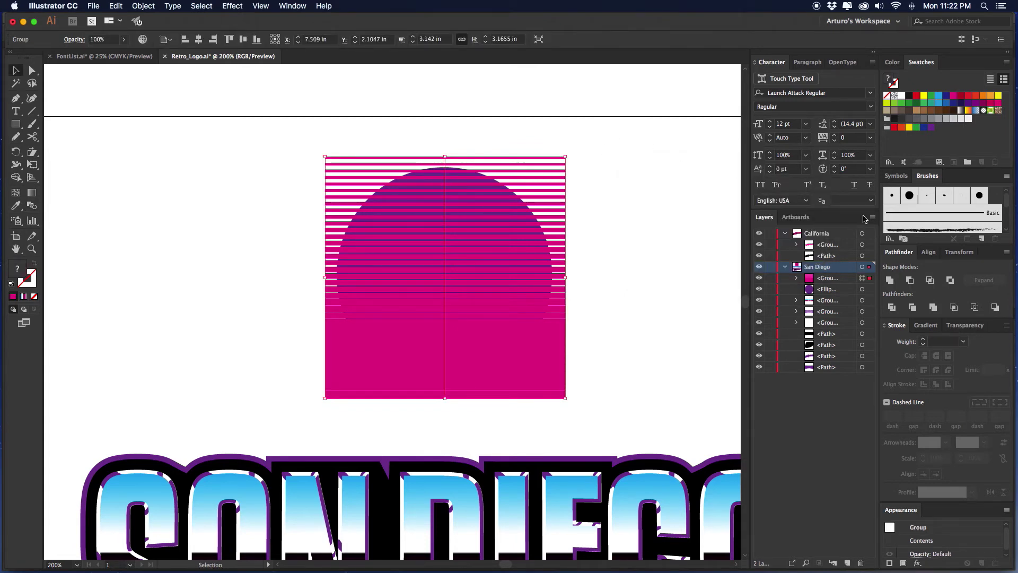
left_click(862, 290)
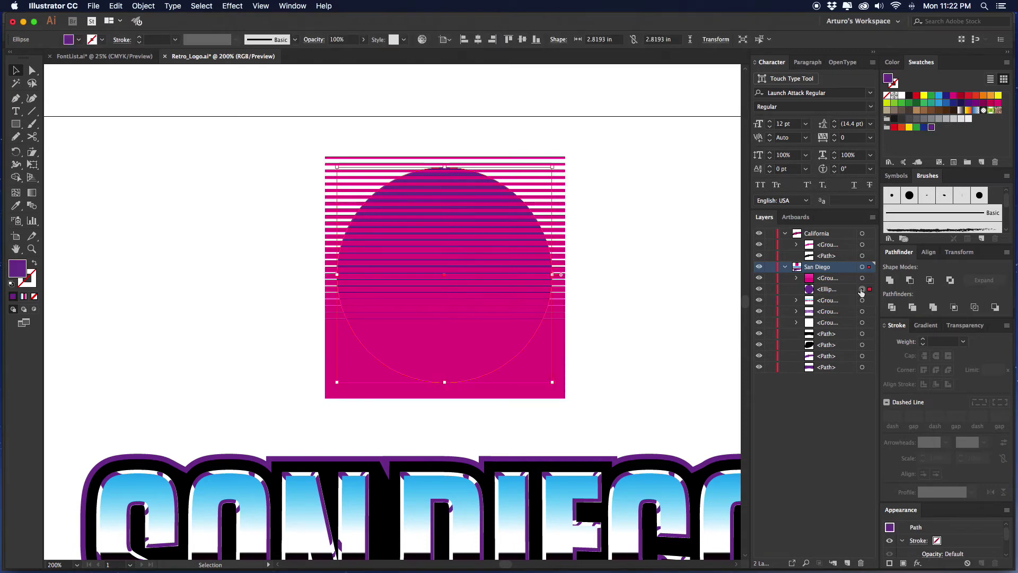
left_click(895, 97)
left_click_drag(834, 292, 795, 276)
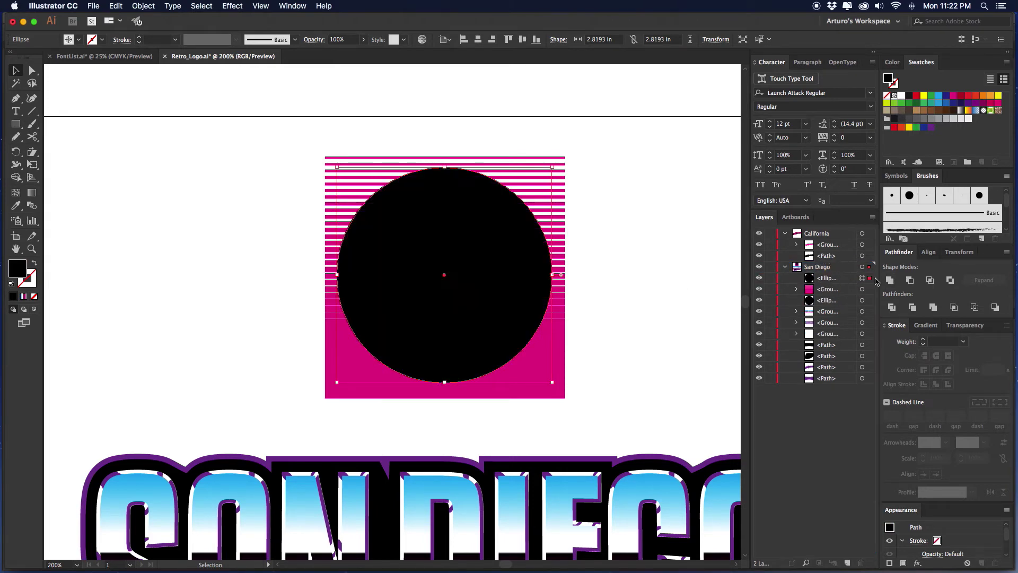
Make a clipping mask from the upper circle, the stripe blend and the black circle beneath.
left_click(862, 290, "shift")
left_click(863, 301, "shift")
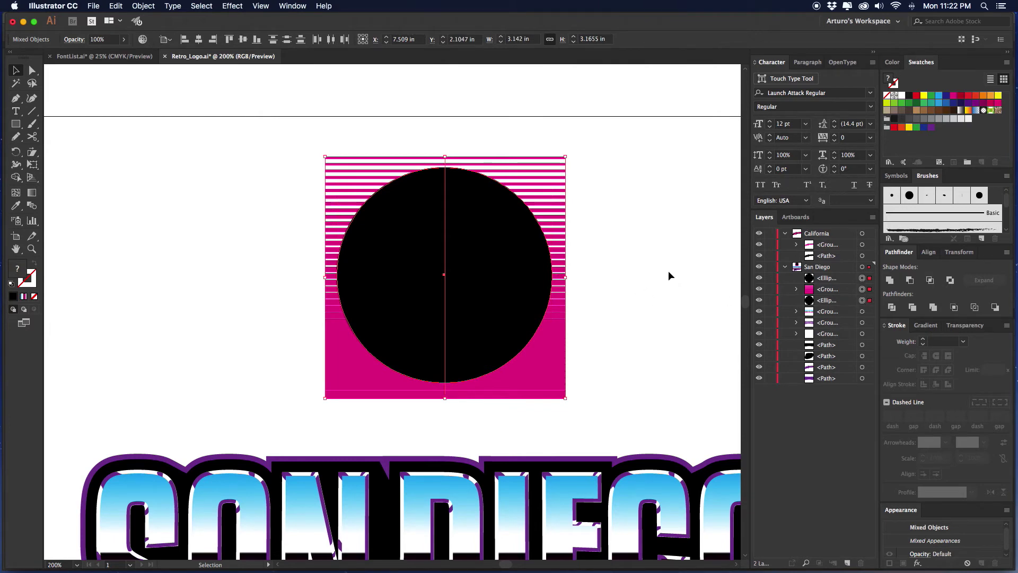
right_click(530, 259)
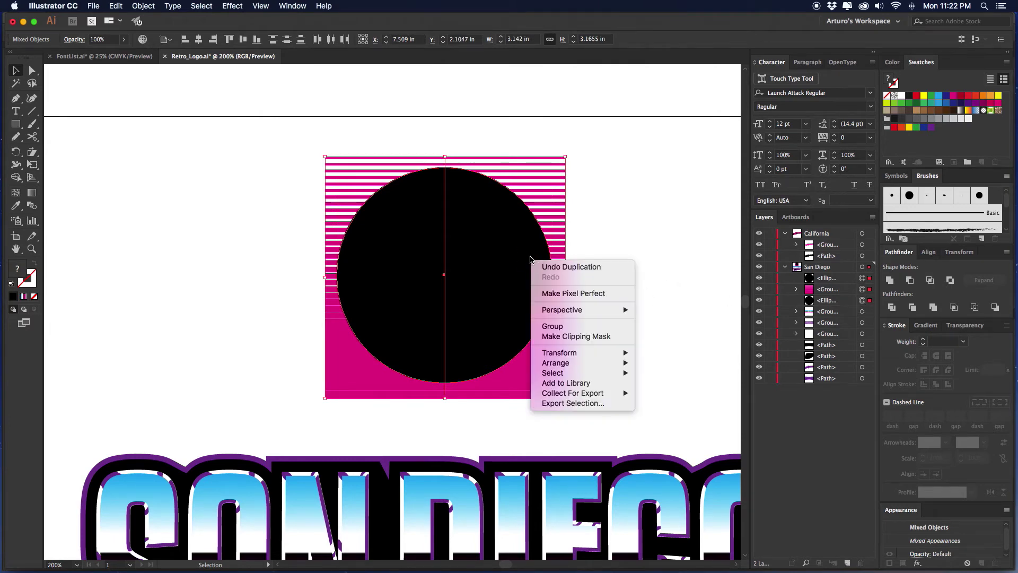
left_click(575, 336)
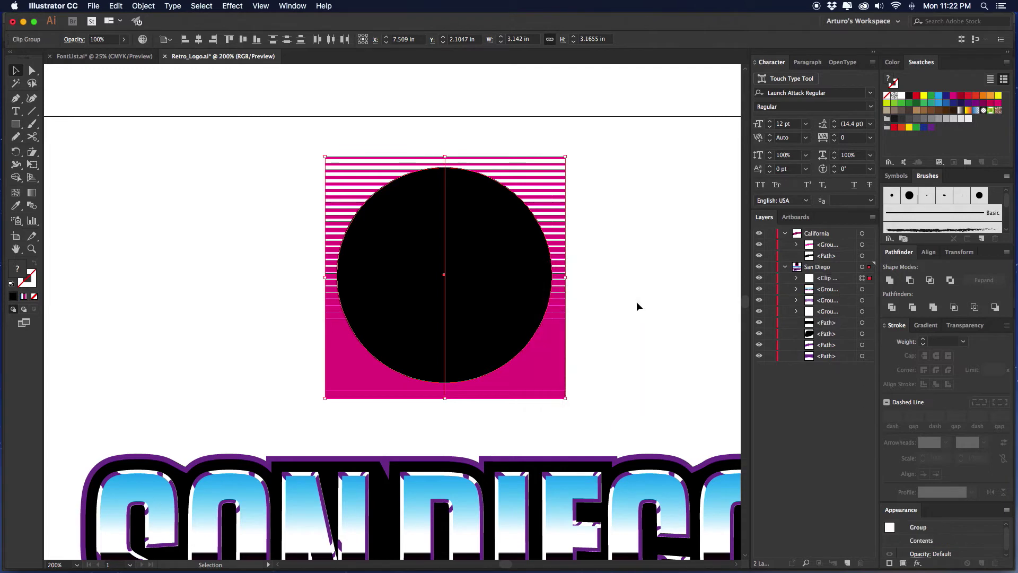
left_click(637, 302)
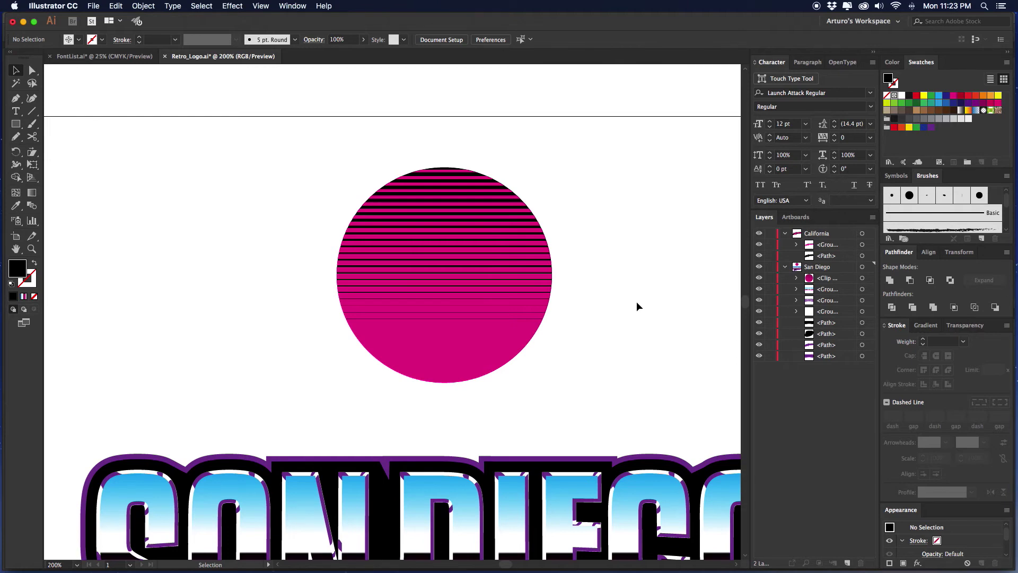
Create a new layer directly above San Diego and move the striped circle onto it.
key("super+minus")
left_click_drag(615, 285, 300, 290)
left_click_drag(645, 424, 716, 411)
left_click(848, 561)
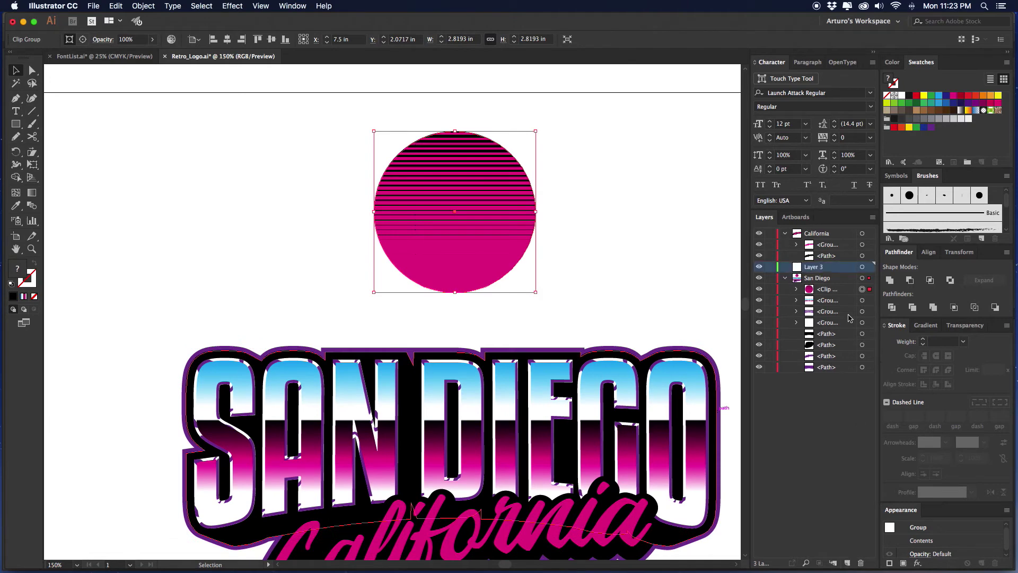
left_click_drag(866, 270, 868, 267)
Collapse the San Diego and California layers and rename the new layer Sun.
left_click(785, 278)
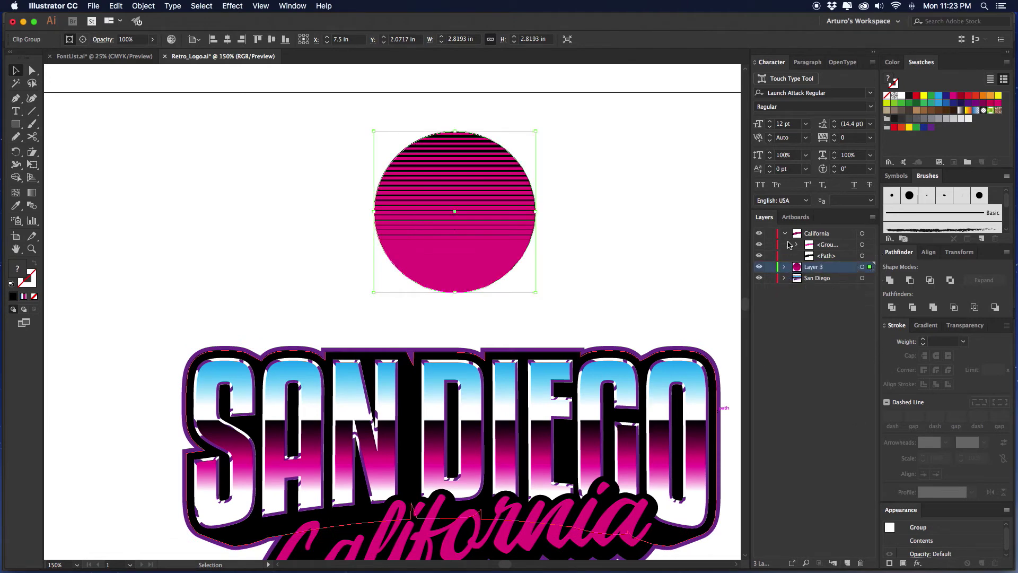
left_click(785, 234)
left_click(817, 247)
double_click(817, 246)
type("C")
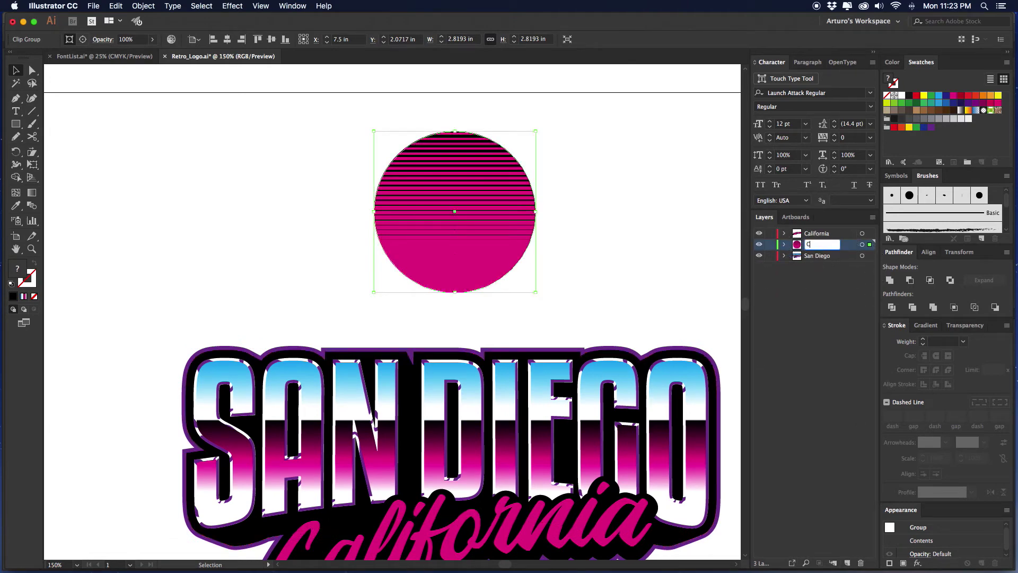
key("Return")
left_click(652, 234)
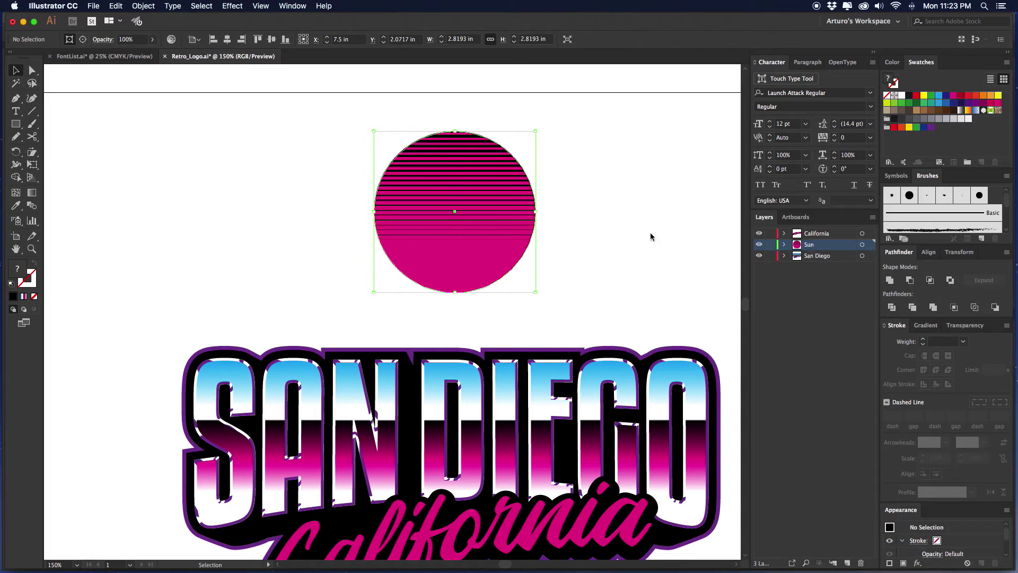
Move the striped sun straight down so its lower part overlaps the middle of the San Diego lettering.
left_click_drag(568, 165, 522, 223)
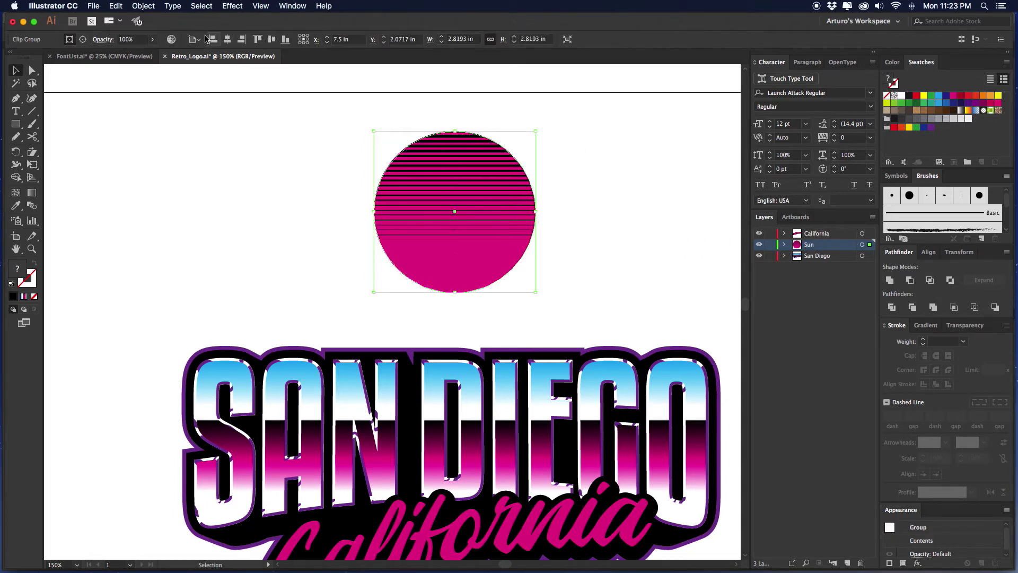
left_click(562, 193)
scroll(532, 195, "down", 2)
left_click_drag(546, 125, 417, 249)
left_click(519, 220)
left_click_drag(519, 220, 514, 196)
left_click(446, 249)
left_click(611, 227)
left_click(495, 237)
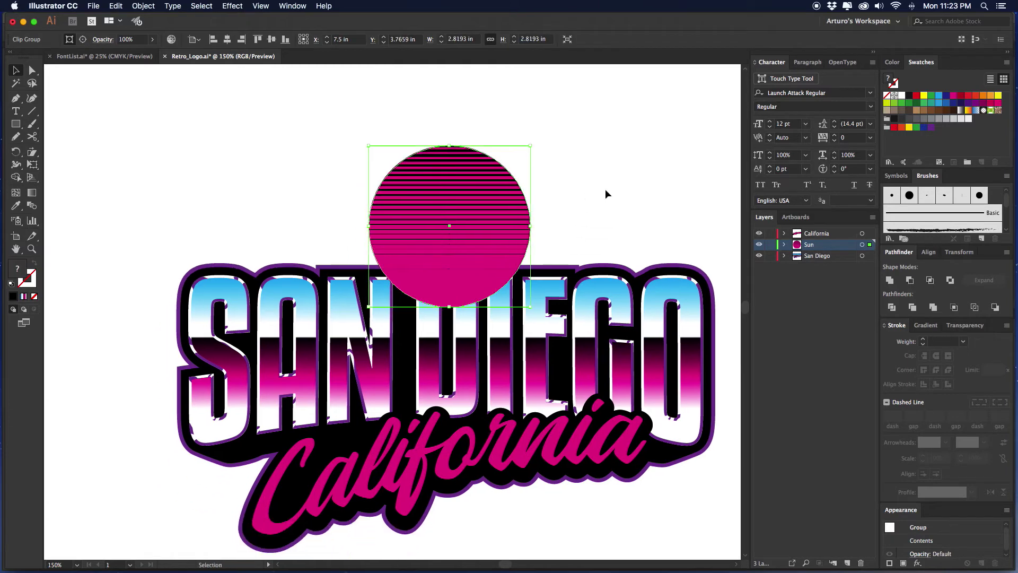
left_click(604, 188)
Reorder the Sun layer below the San Diego layer so the sun sits behind the lettering.
left_click_drag(822, 245, 818, 263)
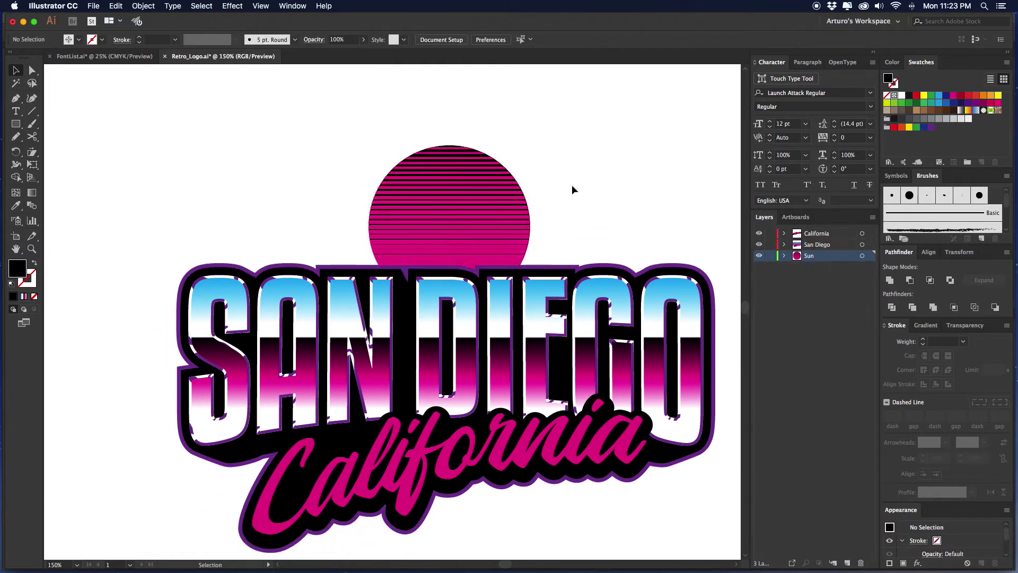
scroll(581, 185, "down", 1)
scroll(581, 185, "right", 1)
left_click(507, 189)
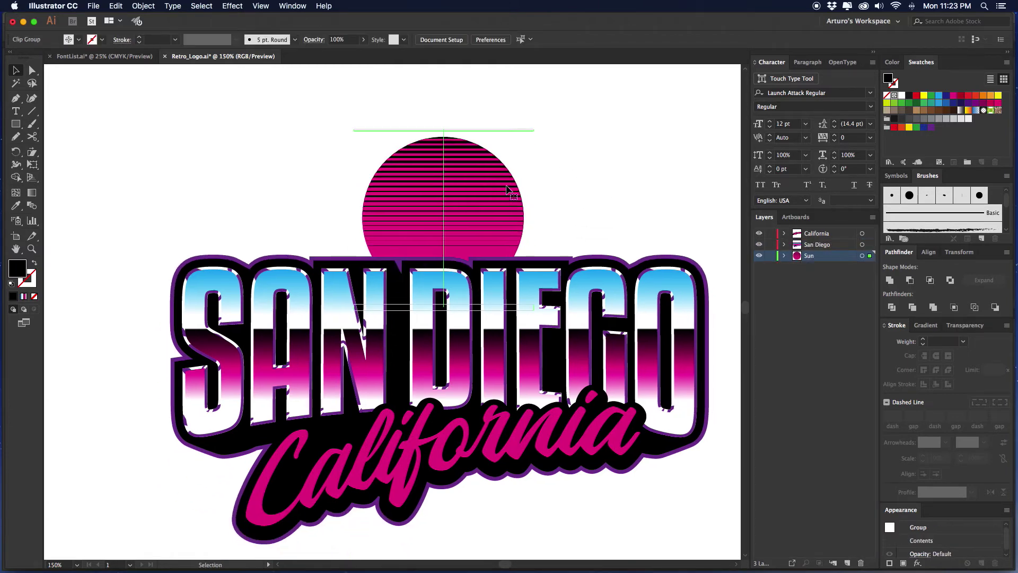
left_click(650, 184)
Expand the Sun layer and its clip group to examine the elements that make up the striped sun.
left_click(784, 256)
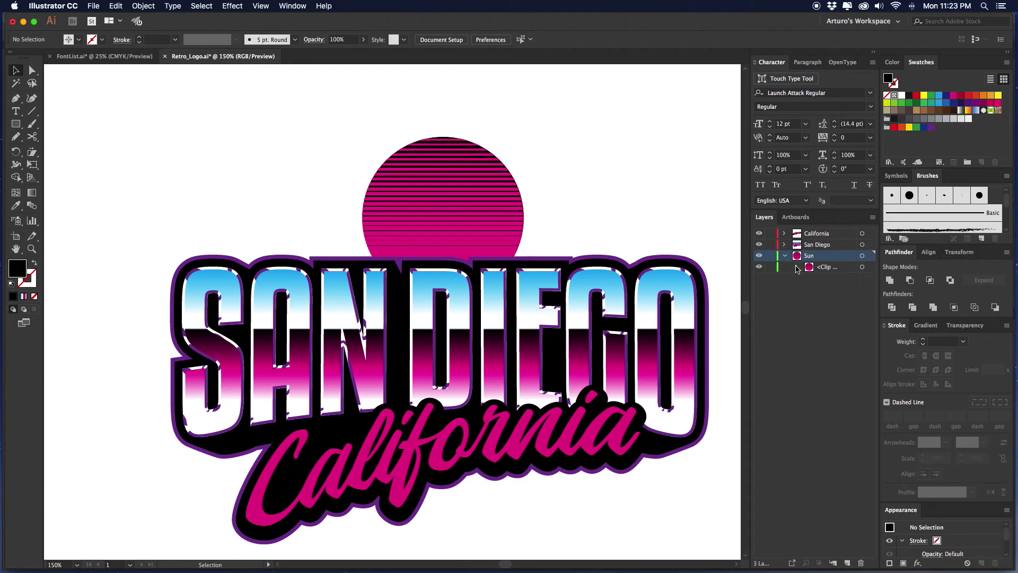
left_click(797, 267)
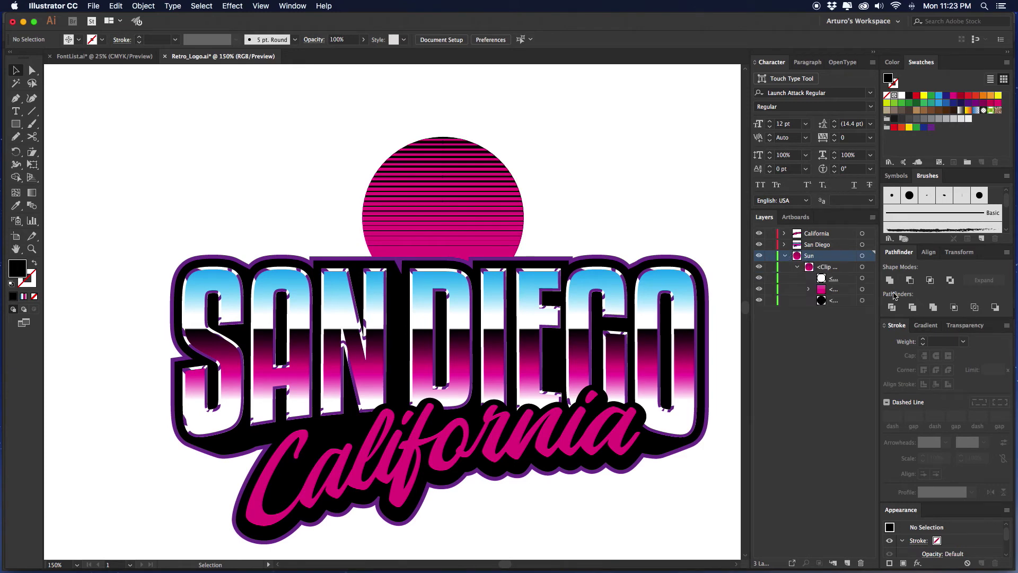
left_click(863, 290)
left_click(646, 214)
key("a")
scroll(632, 210, "up", 1)
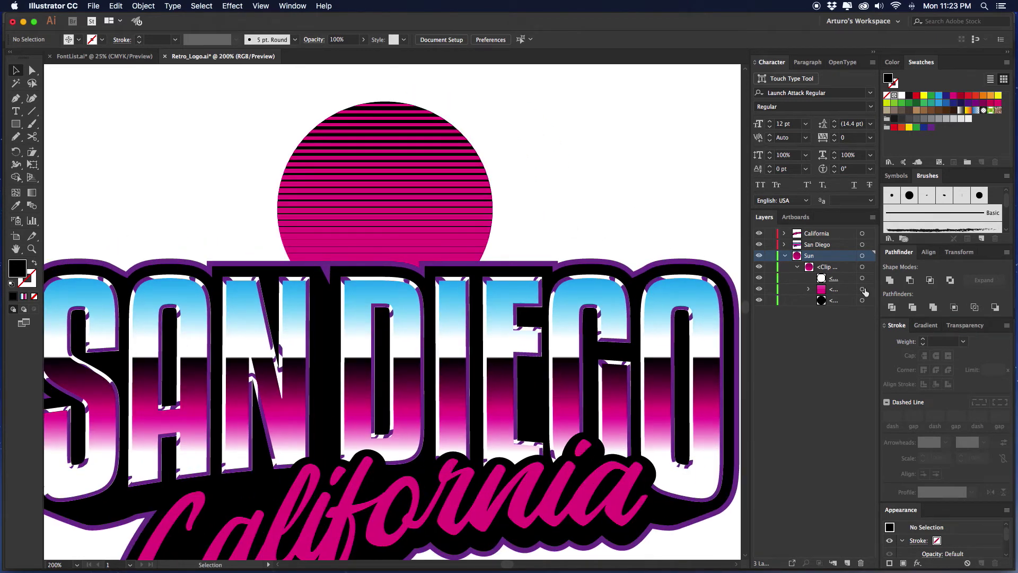
left_click(863, 290)
scroll(530, 182, "up", 2)
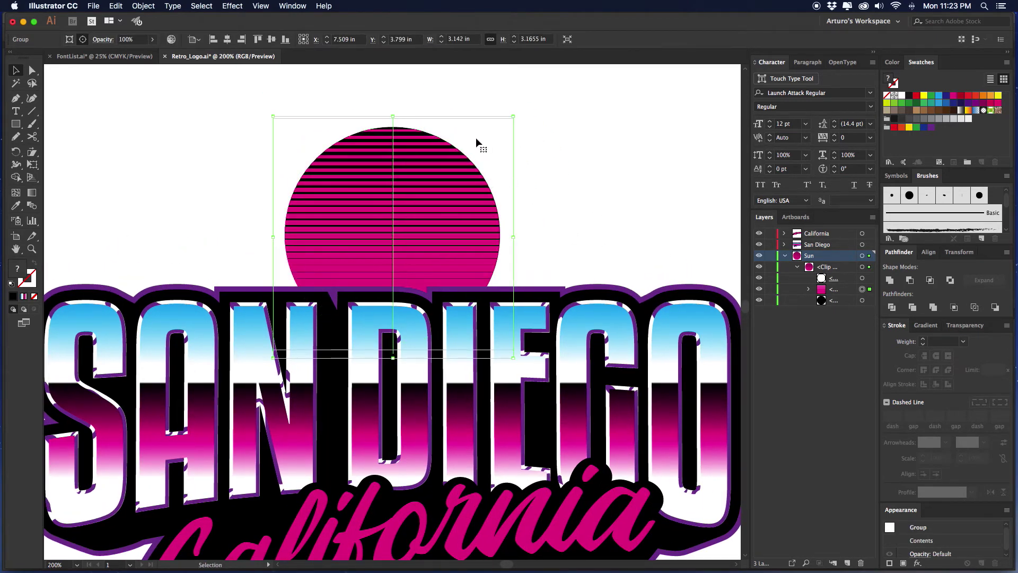
left_click(570, 177)
scroll(570, 177, "left", 1)
left_click(473, 223)
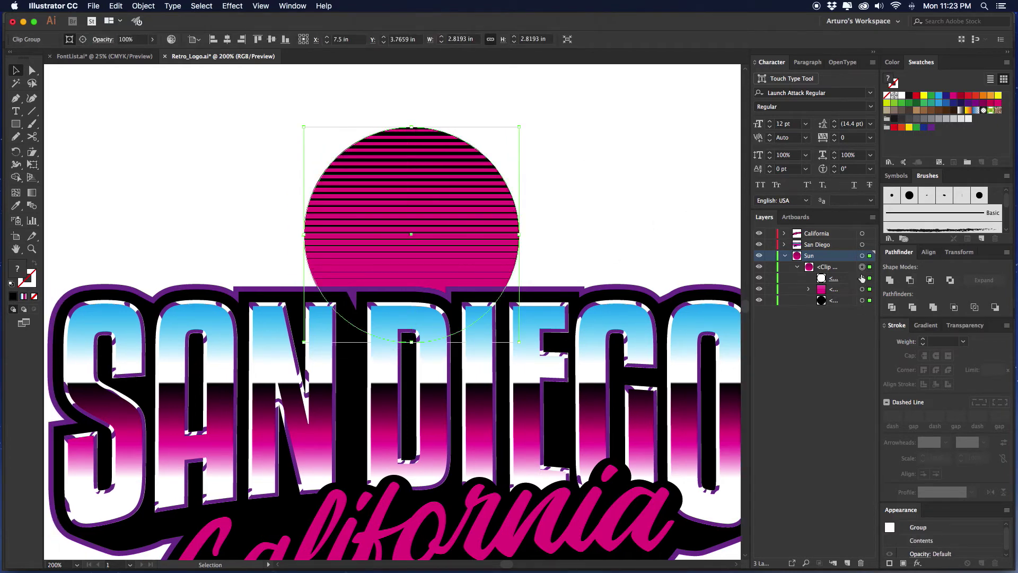
double_click(479, 206)
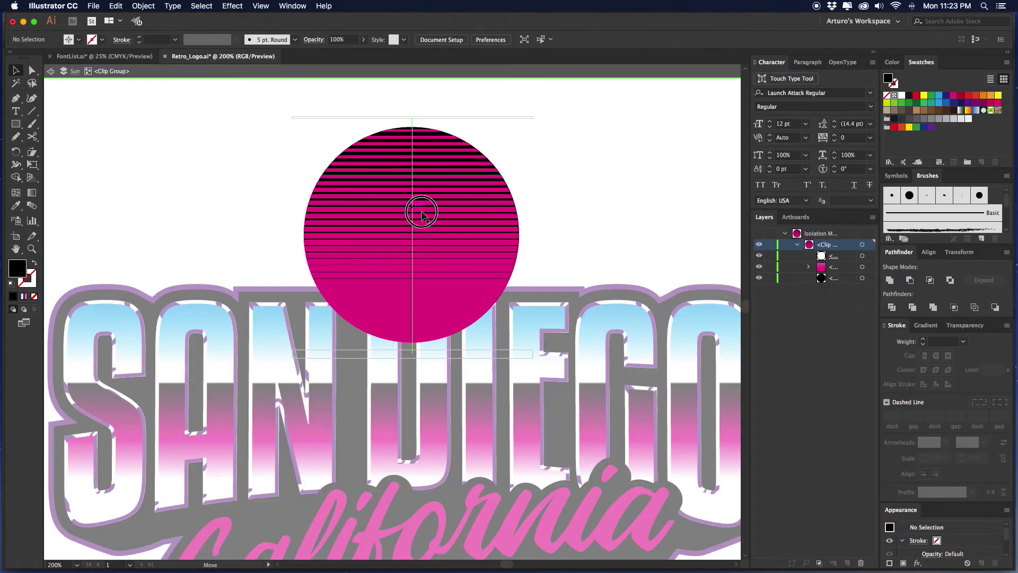
left_click_drag(422, 213, 508, 263)
left_click(660, 115)
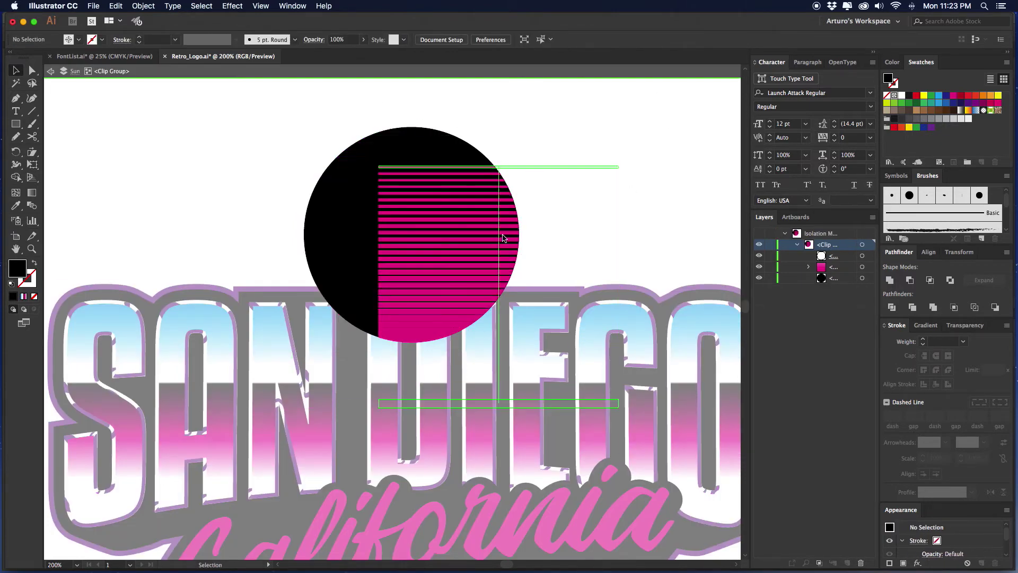
key("ctrl+z")
key("ctrl+z")
left_click(637, 173)
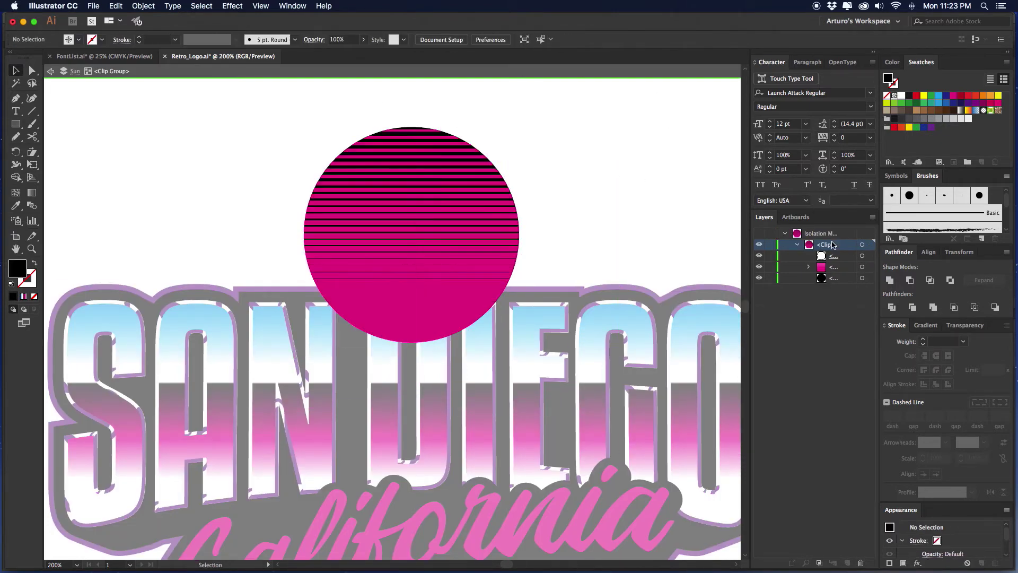
Copy the black circle from inside the sun's clip group and paste it in place directly on the Sun layer.
left_click(862, 278)
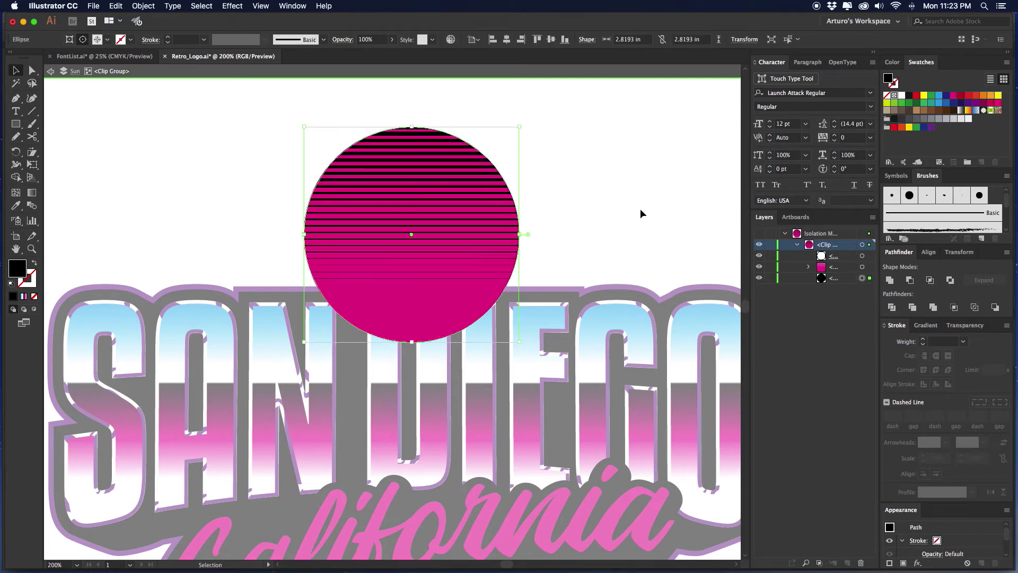
double_click(608, 199)
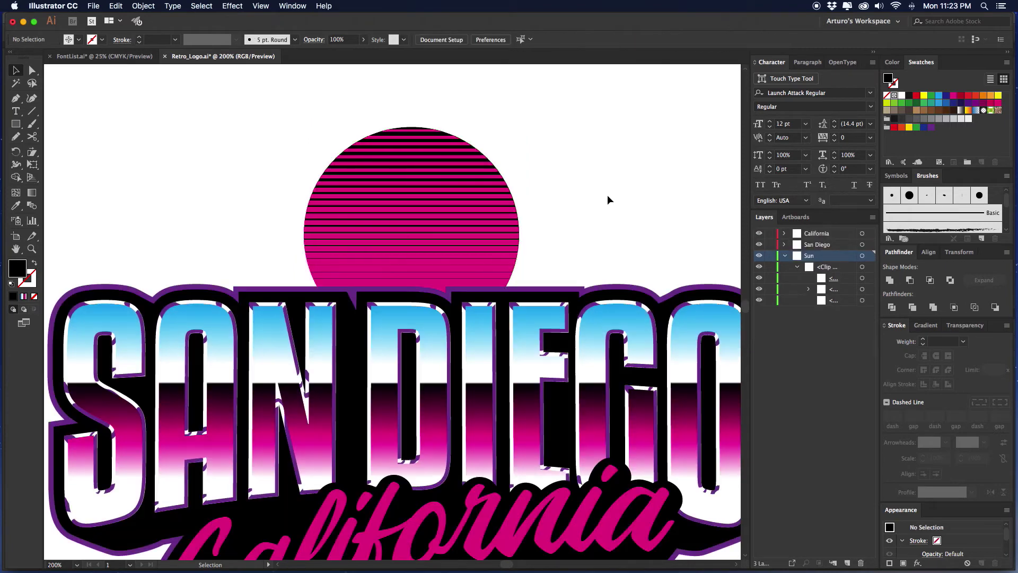
mouse_move(598, 172)
left_mouse_down()
mouse_move(646, 175)
mouse_move(571, 173)
mouse_move(600, 169)
left_mouse_up()
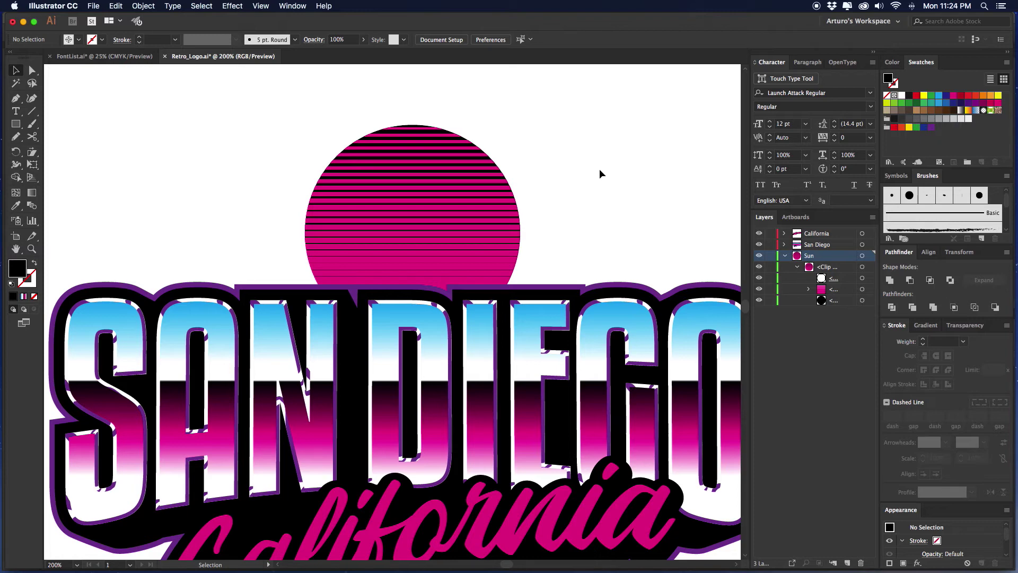
key("super+f")
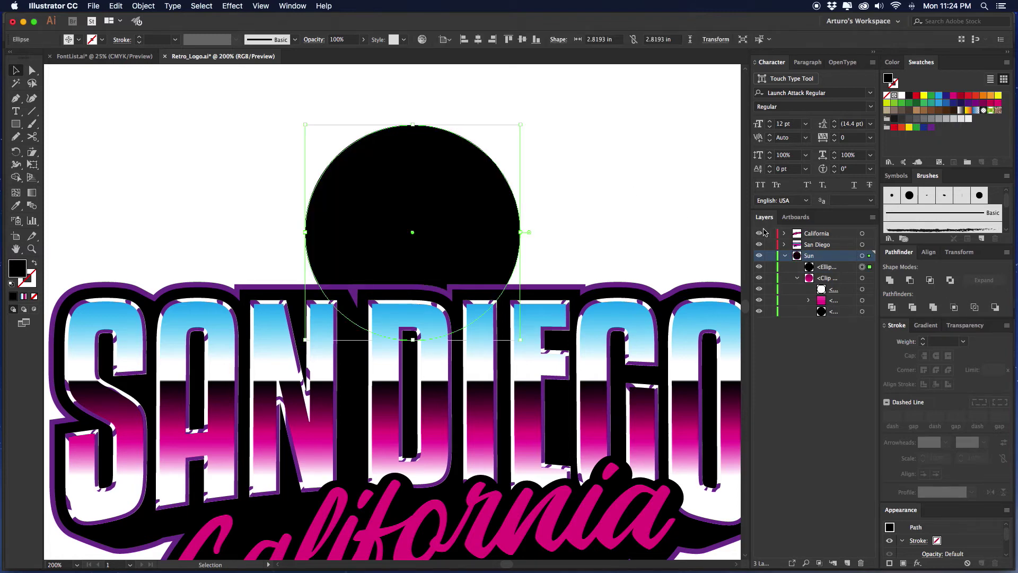
Reorder the pasted black circle below the clip group within the Sun layer.
left_click(798, 278)
left_click_drag(849, 271, 843, 285)
left_click(644, 181)
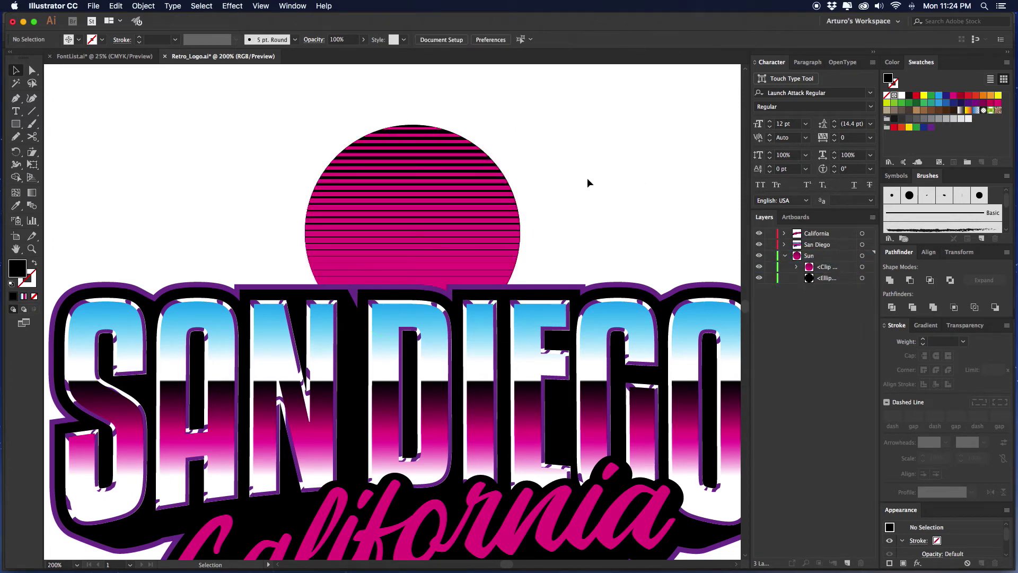
Enlarge the black circle behind the sun from its center to 3.16 in, forming a thick black border.
scroll(734, 222, "up", 1)
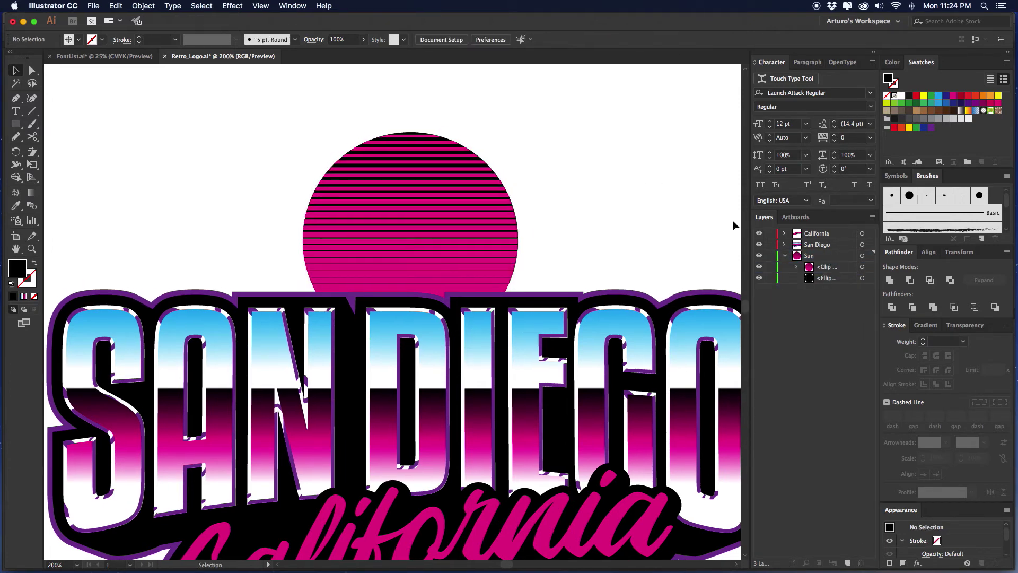
left_click(863, 279)
scroll(609, 212, "down", 3)
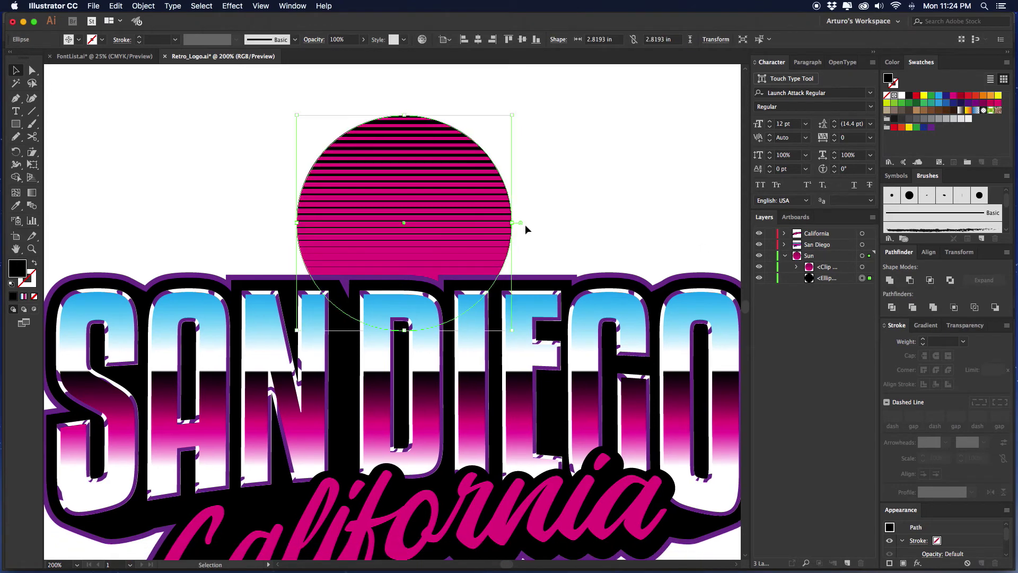
left_click_drag(512, 224, 526, 223)
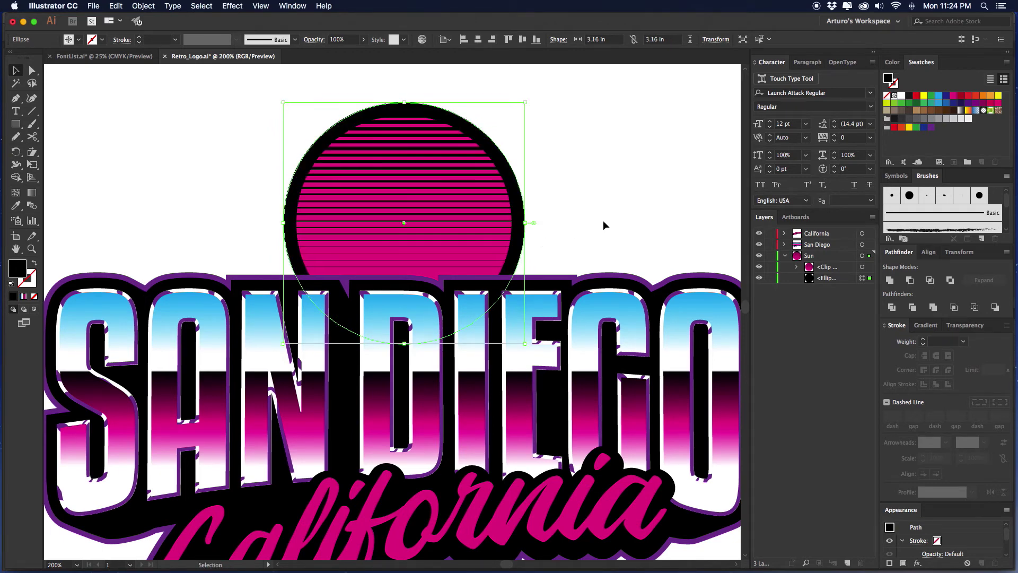
left_click(603, 219)
scroll(603, 219, "left", 2)
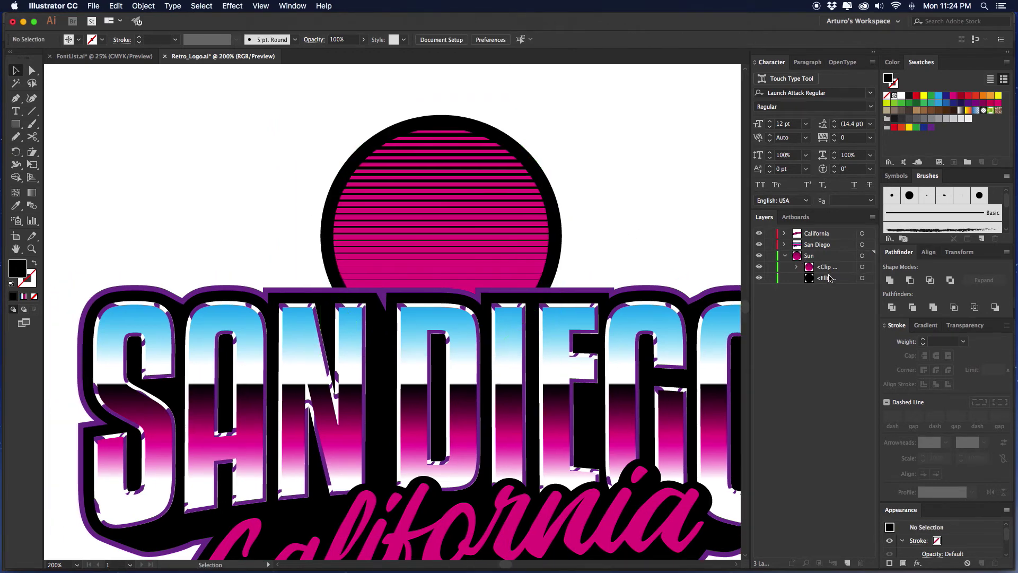
Duplicate the enlarged black circle beneath itself and give the copy a 10 pt purple stroke.
left_click_drag(828, 276, 836, 287)
left_click(863, 289)
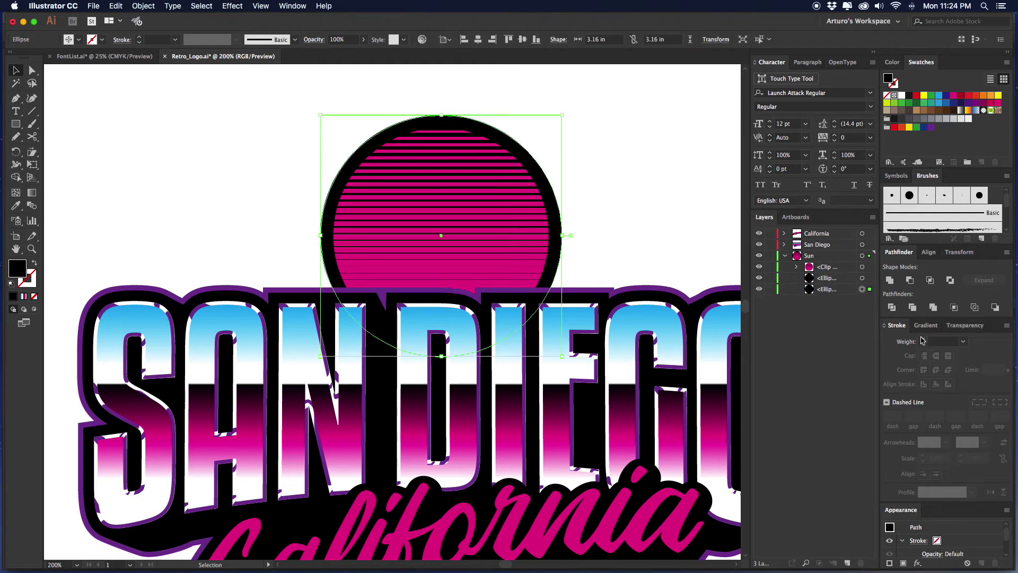
left_click(922, 339, "shift")
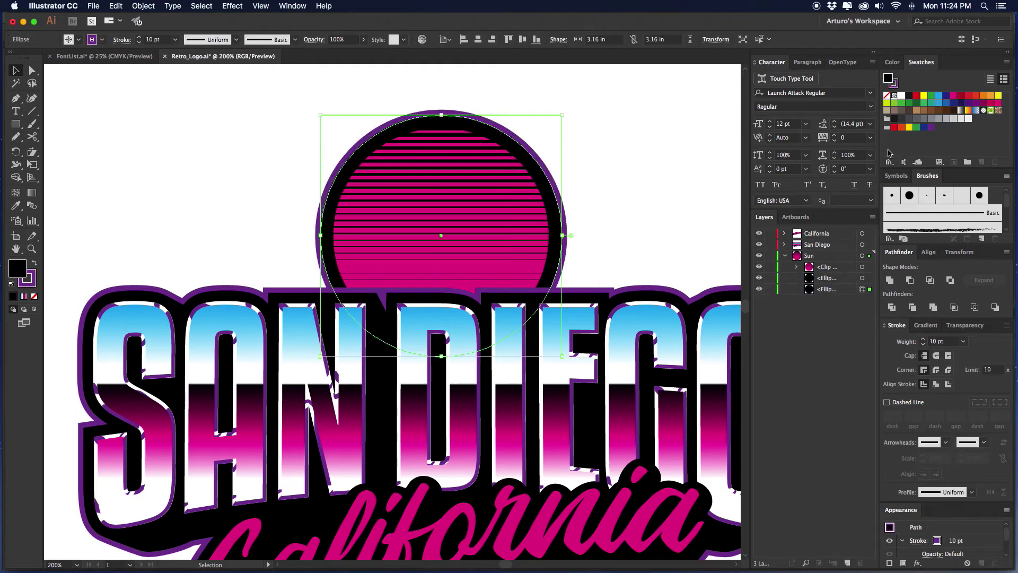
Expand the stroked circle's fill and stroke and unite the pieces into one purple path.
left_click(144, 6)
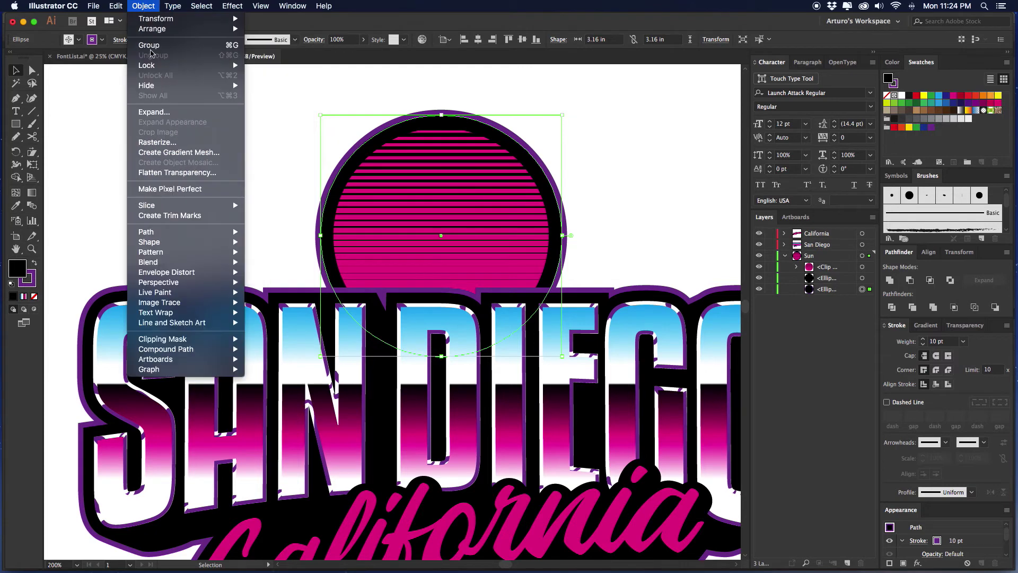
left_click(155, 112)
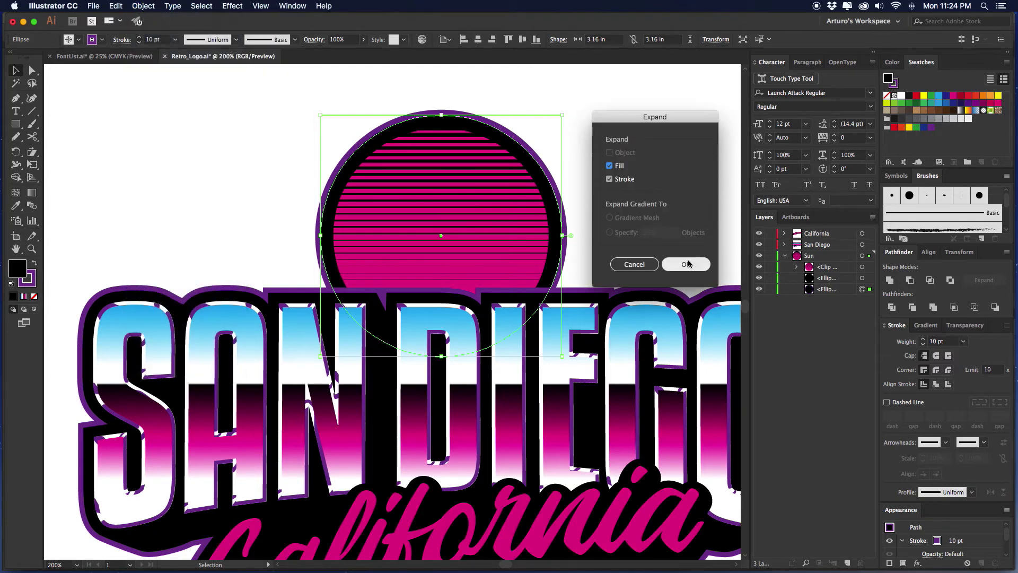
left_click(687, 264)
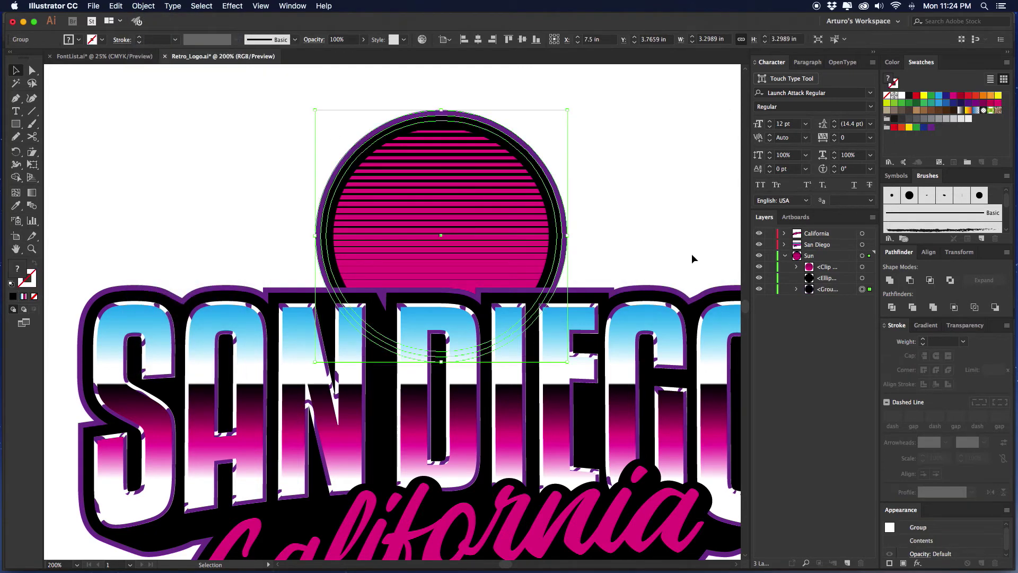
Move the two bottommost purple outline paths of the San Diego layer to the bottom of the Sun layer.
left_click(784, 245)
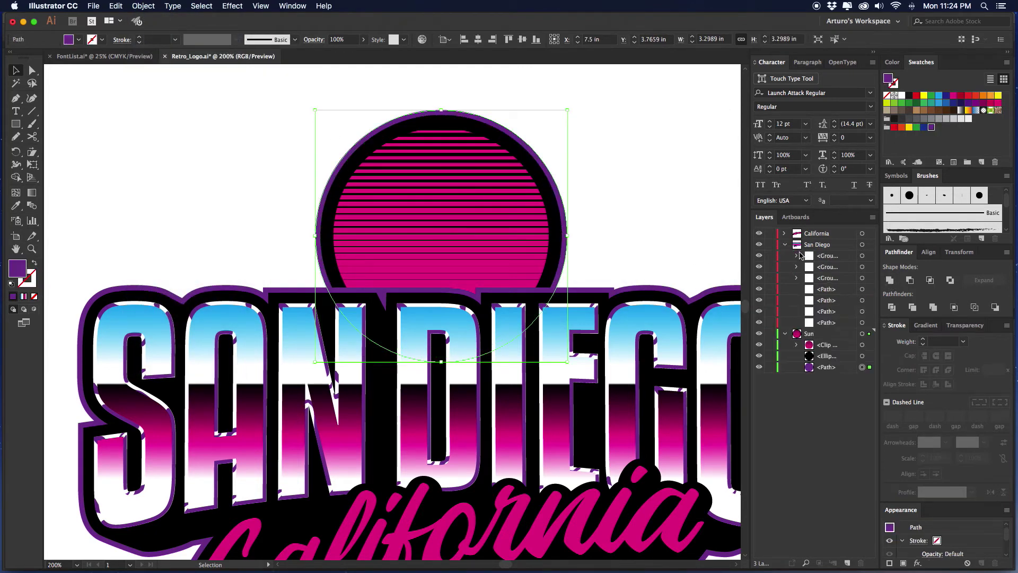
left_click(826, 325)
left_click(831, 318, "shift")
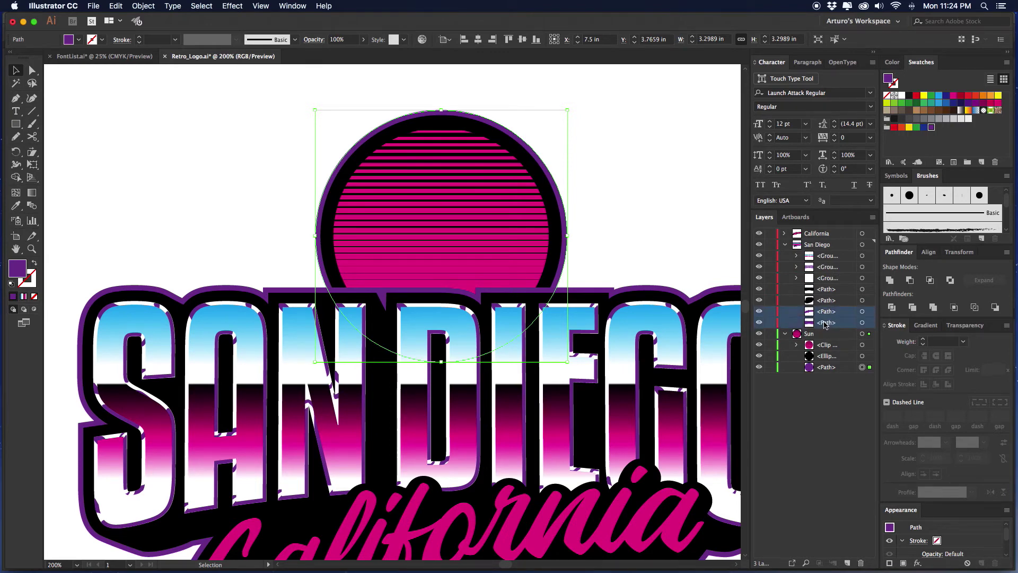
left_click_drag(826, 325, 820, 373)
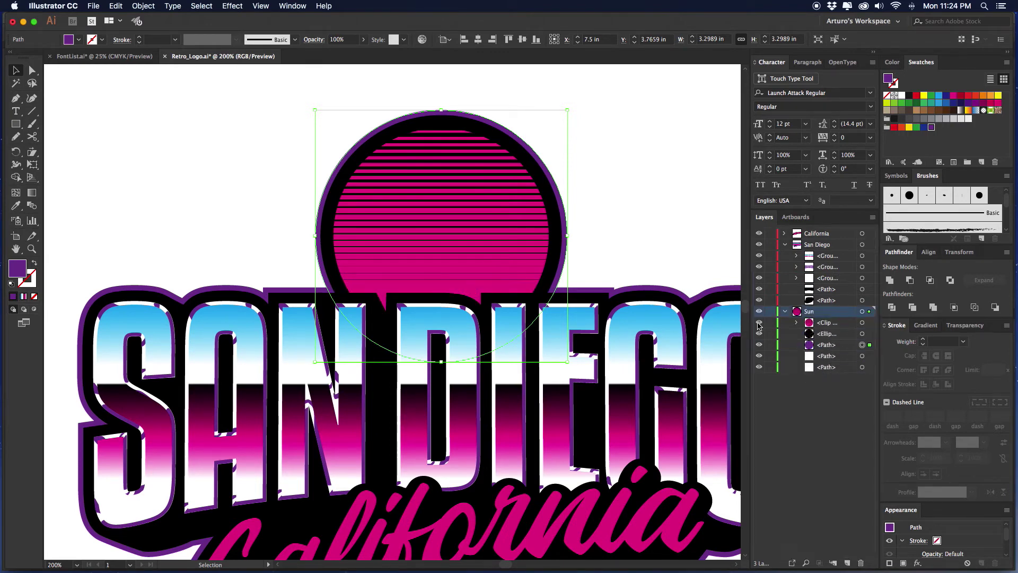
left_click(685, 236)
Examine the whole logo at several magnifications, checking how the sun's outline meets the lettering outline.
scroll(645, 209, "down", 3)
scroll(645, 209, "right", 3)
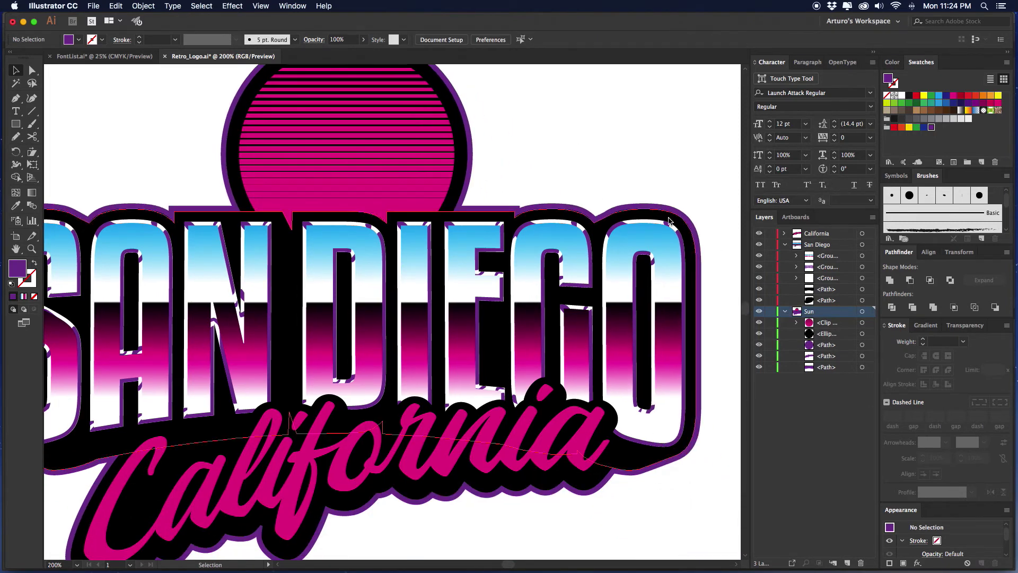
scroll(658, 318, "up", 3)
scroll(657, 318, "left", 3)
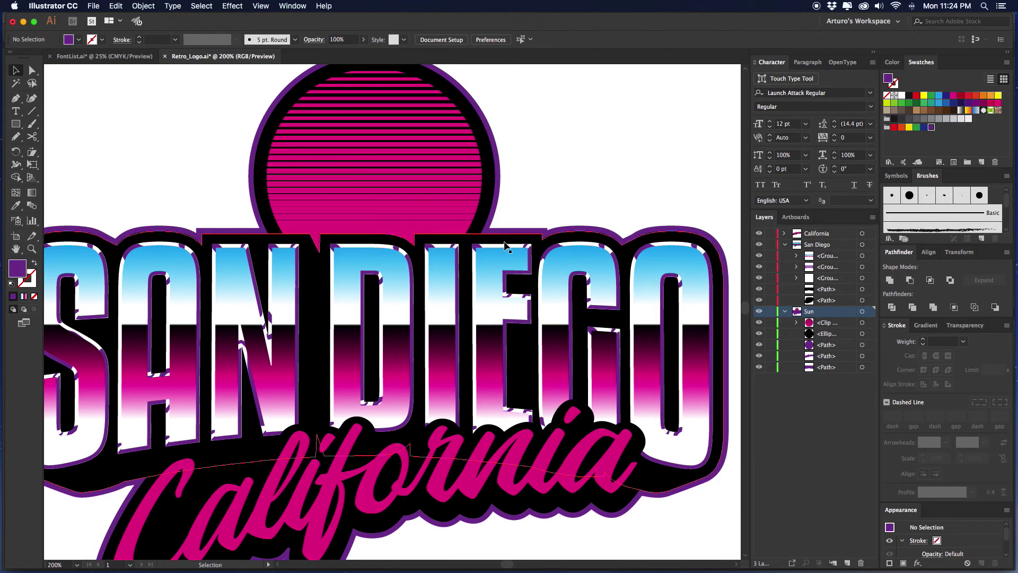
scroll(505, 245, "up", 2)
scroll(506, 245, "left", 1)
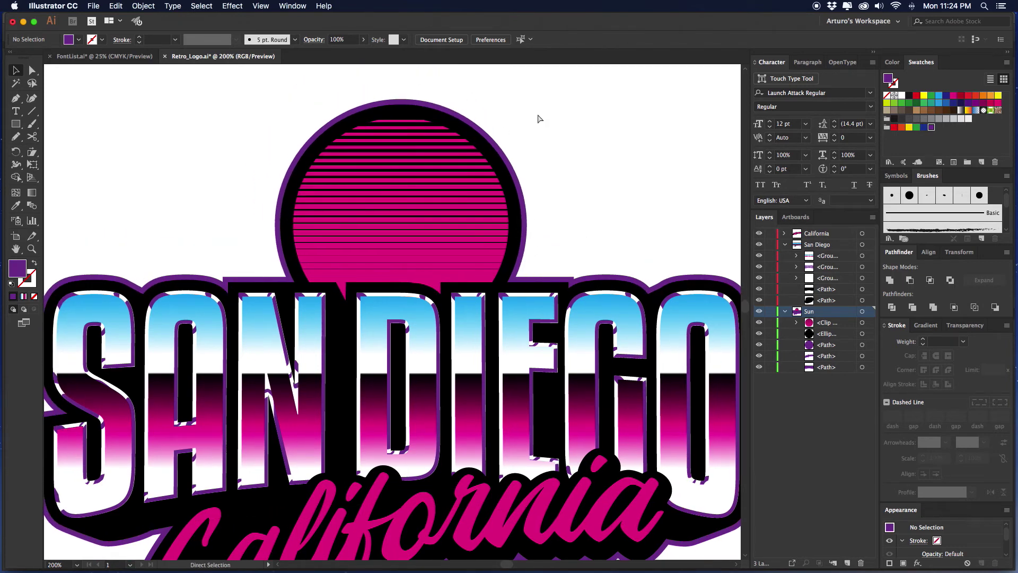
key("super+1")
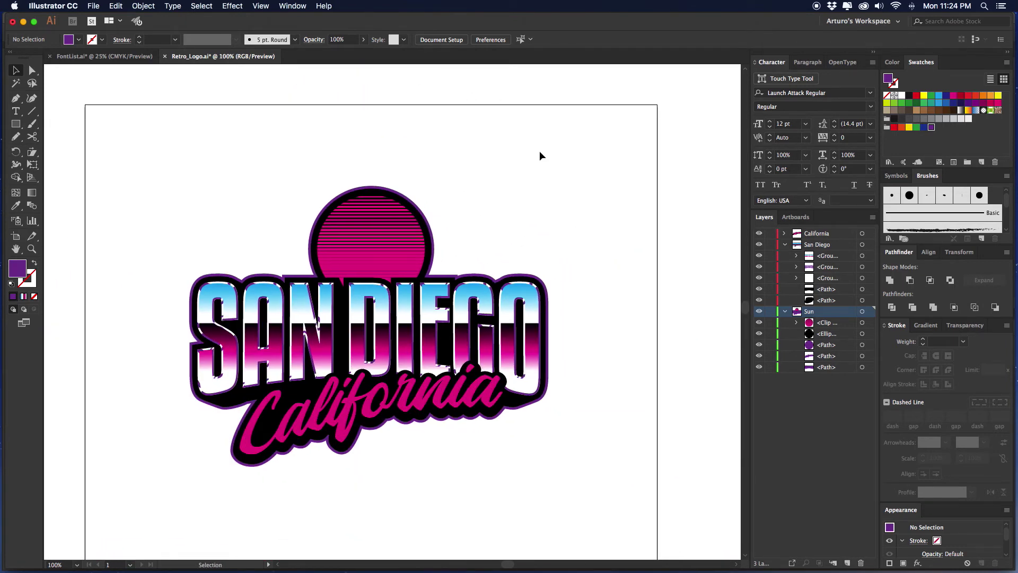
key("super+minus")
key("super+minus")
key("super+equal")
key("super+equal")
key("super+equal")
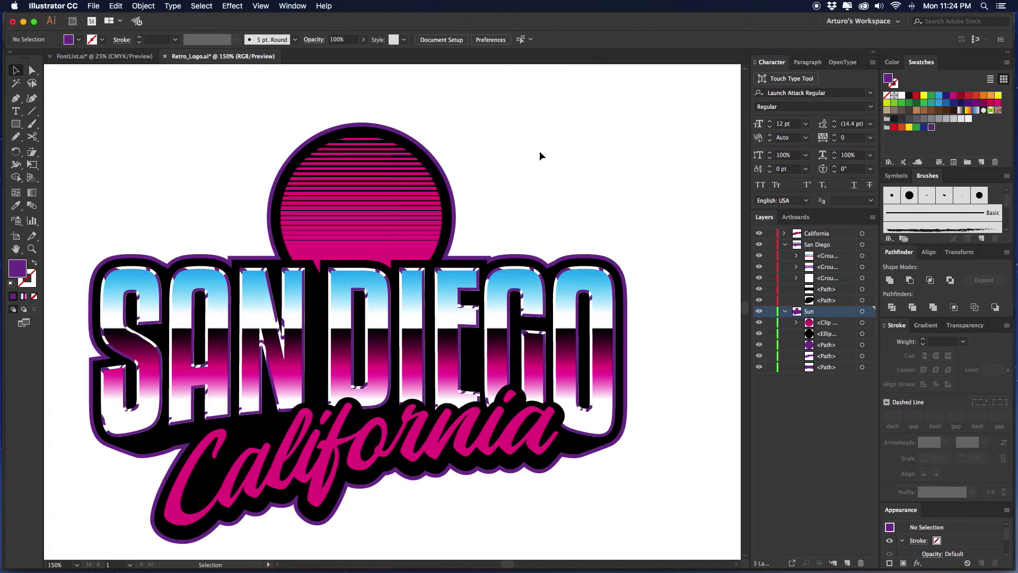
Draw an open arc about 1.6 in wide and tall with the Pen tool in the empty area right of the sun.
key("super+equal")
left_click_drag(540, 152, 411, 227)
left_click_drag(517, 181, 435, 252)
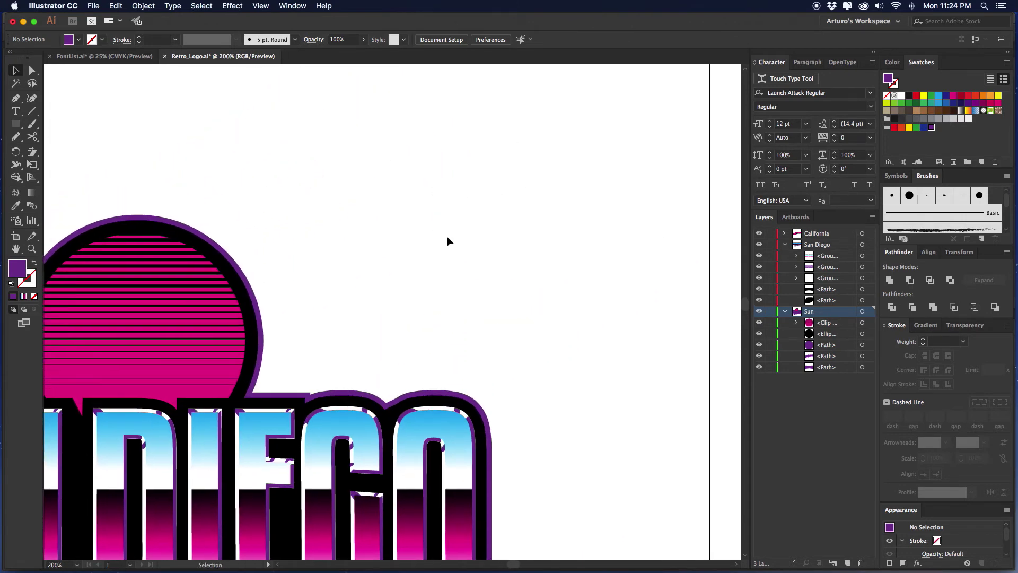
key("p")
scroll(424, 255, "up", 1)
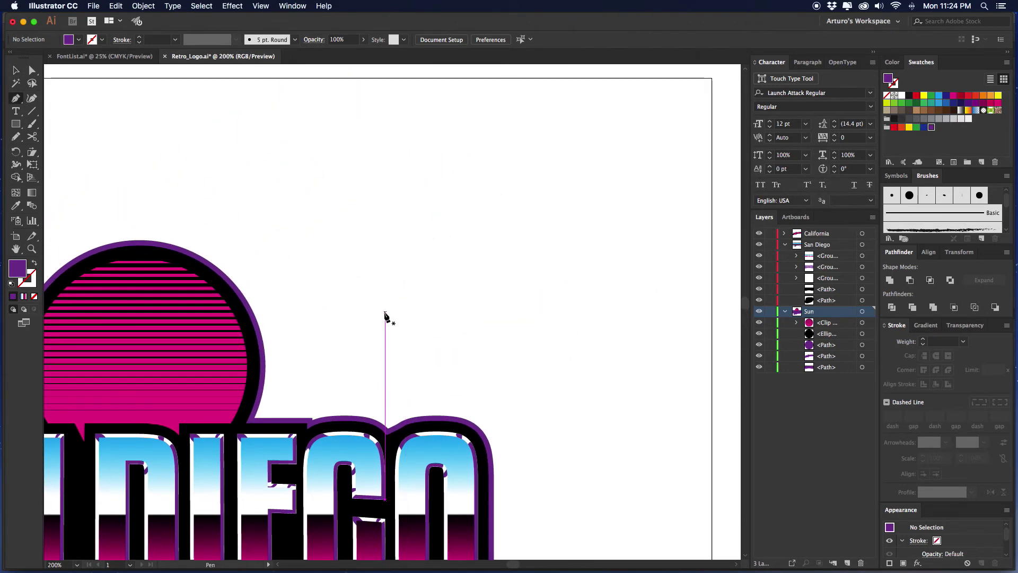
scroll(368, 341, "up", 1)
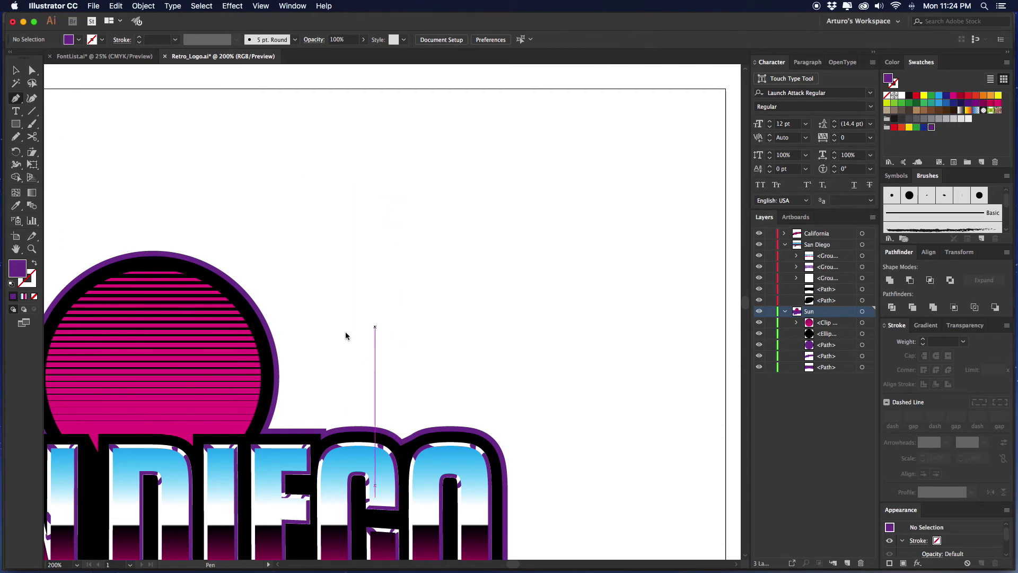
left_click(394, 340)
scroll(412, 323, "up", 3)
scroll(412, 323, "right", 2)
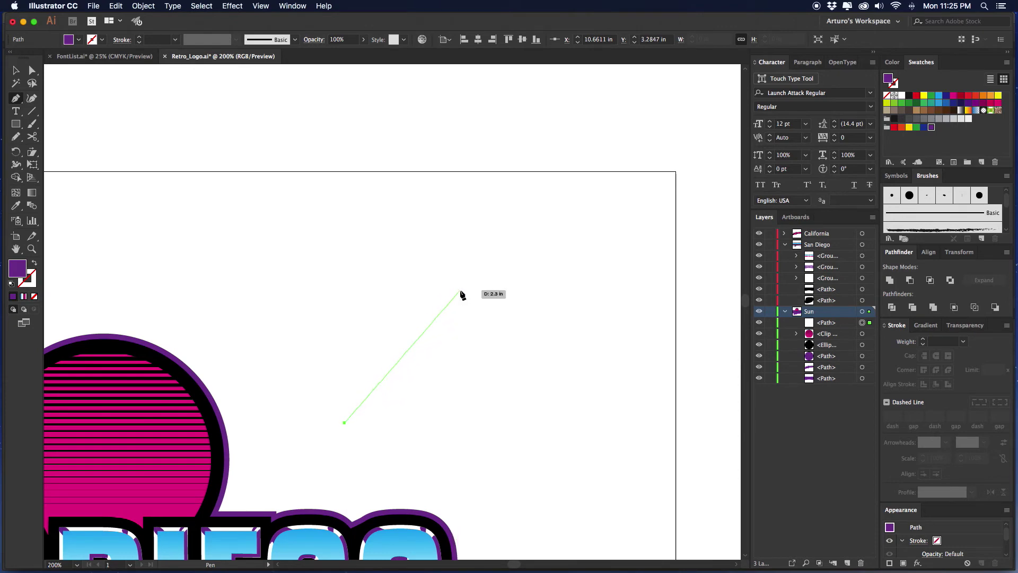
mouse_move(469, 300)
left_mouse_down()
mouse_move(464, 293)
mouse_move(507, 285)
mouse_move(578, 284)
left_mouse_up()
mouse_move(487, 344)
left_mouse_down()
mouse_move(502, 311)
mouse_move(474, 314)
mouse_move(540, 251)
left_mouse_up()
Swap the arc's fill and stroke so it has no fill and a purple stroke.
key("v")
key("shift+x")
key("super+equal")
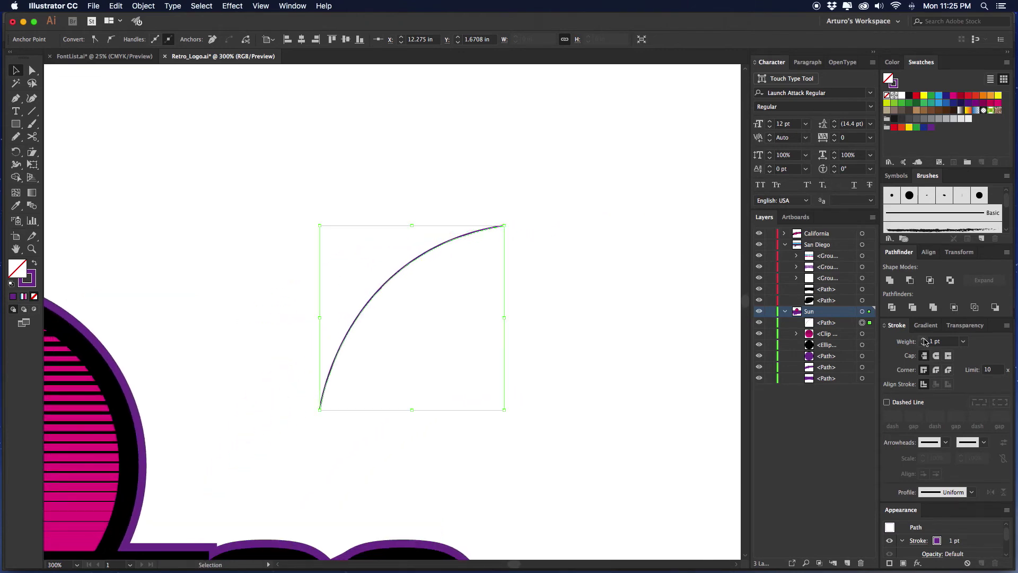
Set the arc's stroke weight to 10 pt and vary its width so it is thick at the lower end and tapers toward the upper tip.
left_click(922, 339, "shift")
left_click(455, 375)
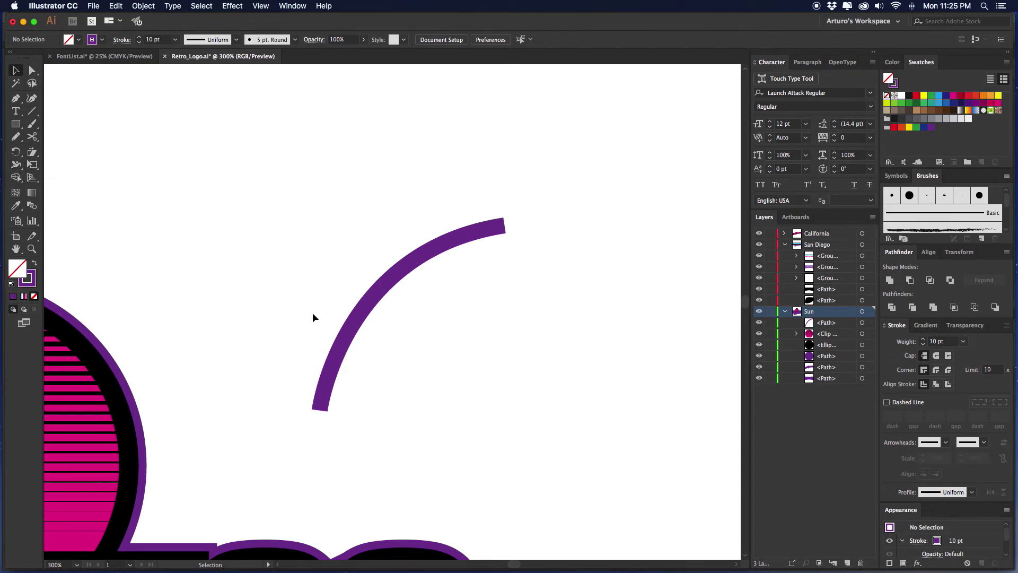
key("shift+w")
left_click_drag(333, 410, 335, 414)
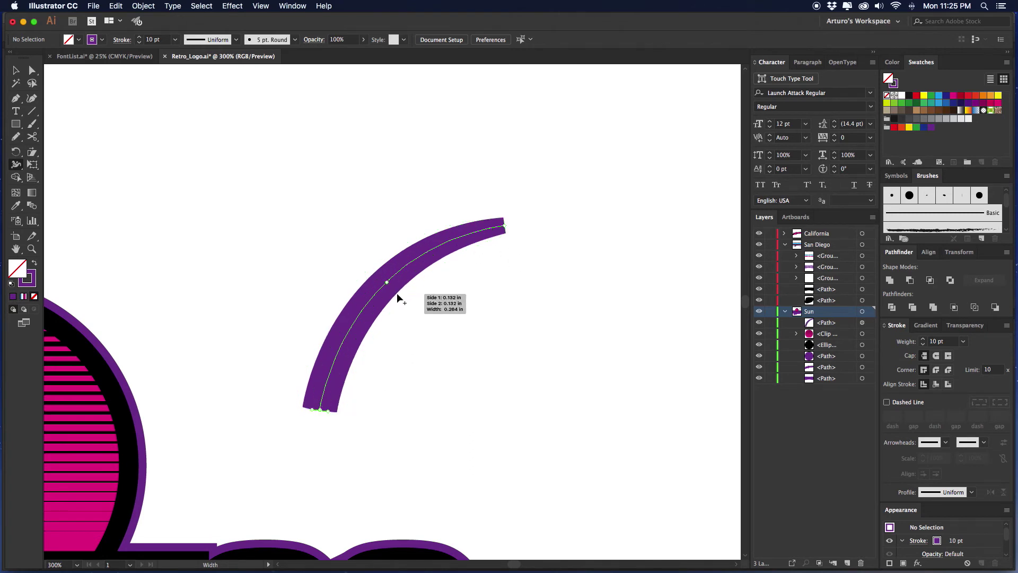
left_click_drag(398, 298, 387, 291)
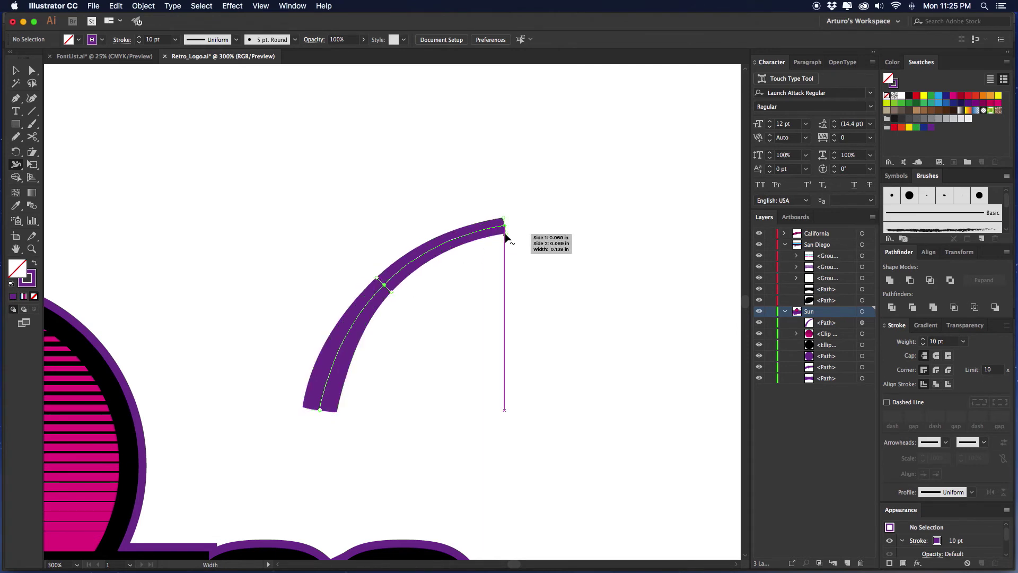
left_click_drag(506, 234, 505, 232)
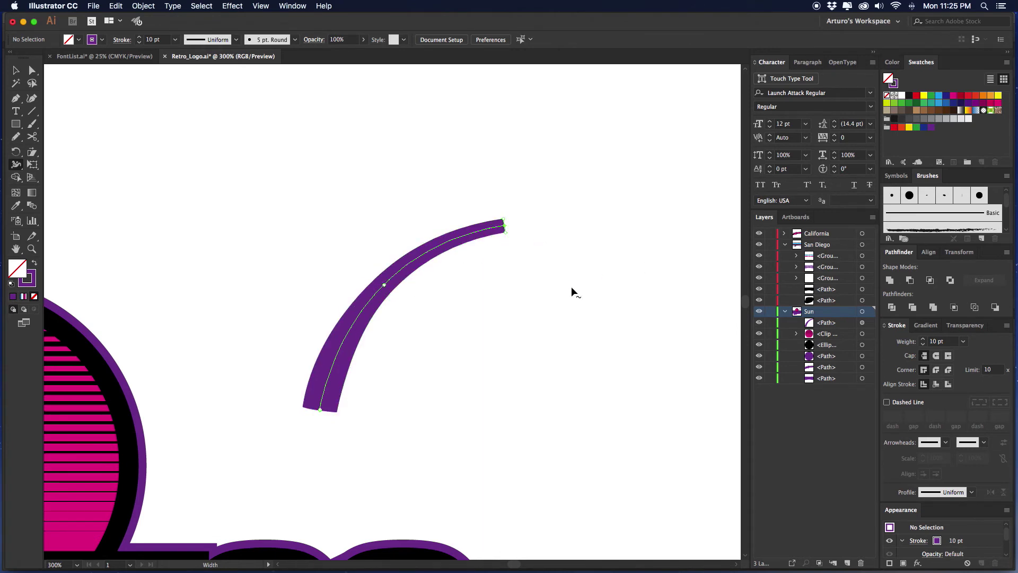
left_click_drag(390, 290, 393, 292)
key("v")
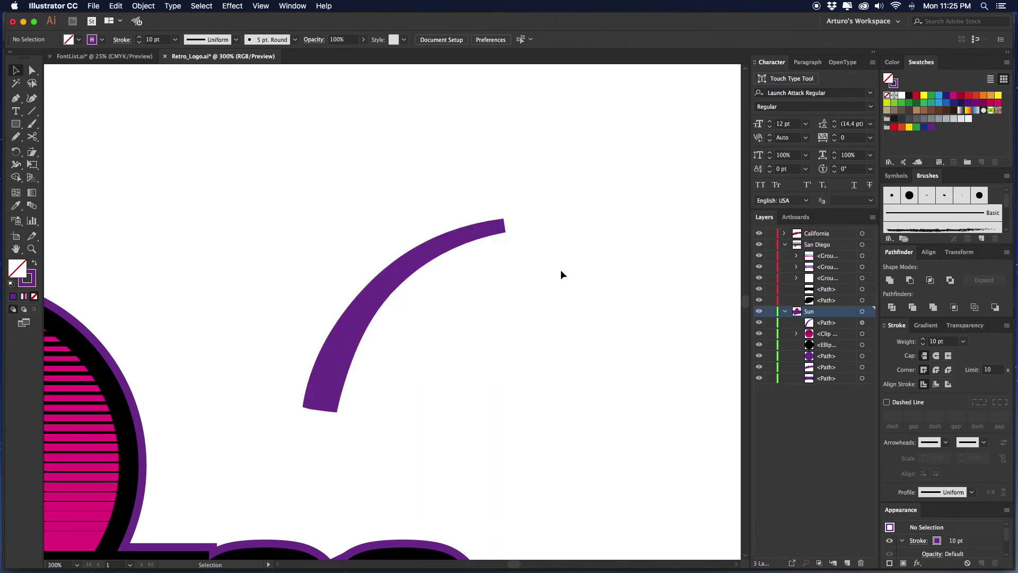
Draw a straight horizontal line about 1.35 in long with the Pen tool above the arc's upper end.
left_click_drag(550, 266, 389, 291)
left_click_drag(357, 239, 422, 306)
left_click_drag(410, 265, 398, 260)
key("p")
left_click(347, 252)
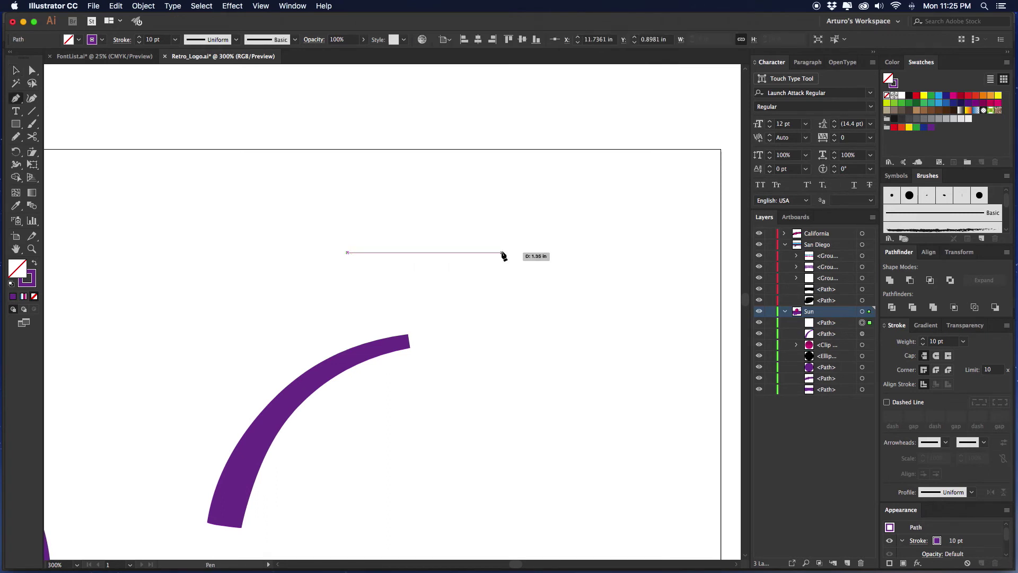
left_click(502, 253)
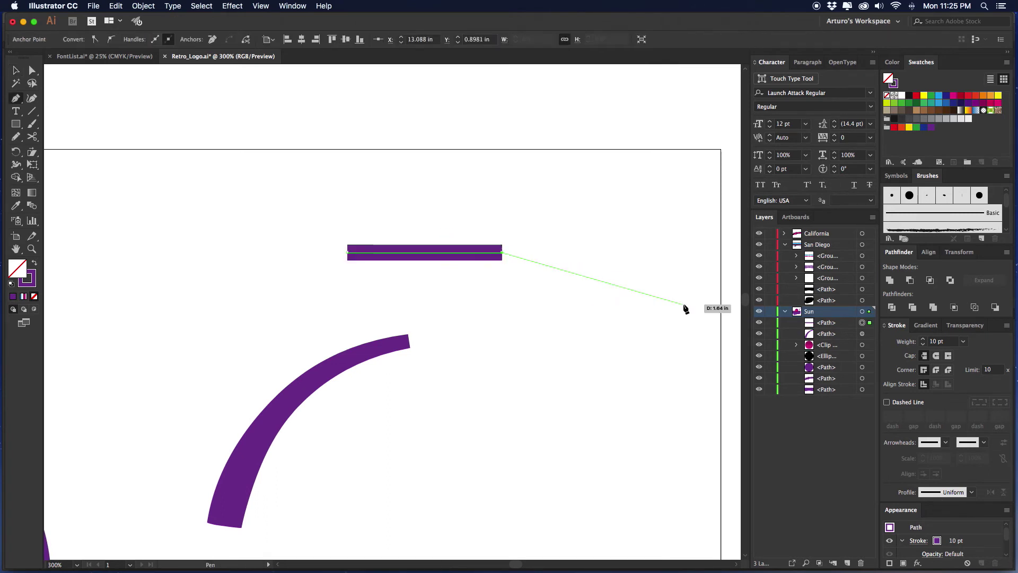
key("v")
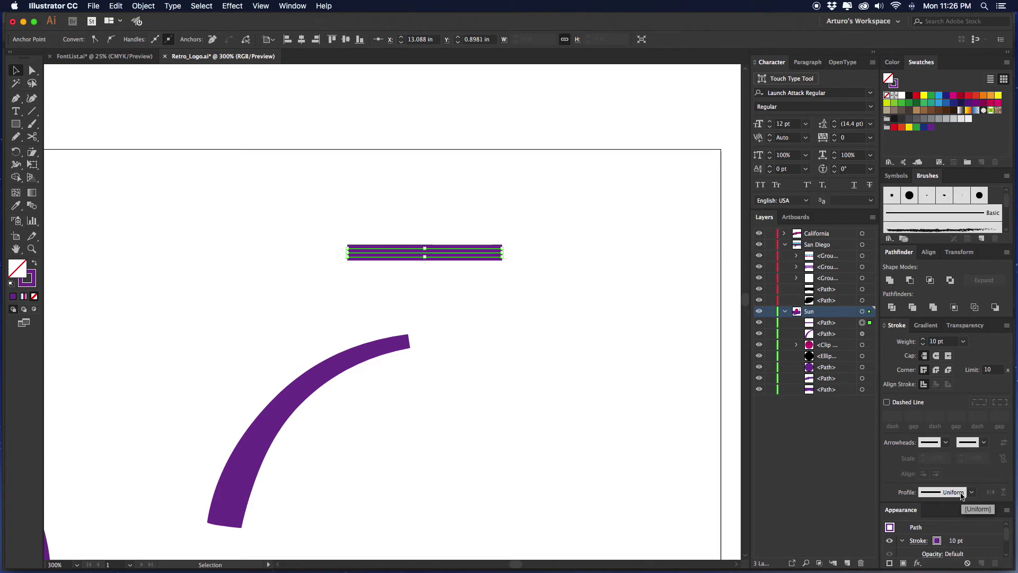
Apply the symmetrical lens-shaped width profile, pointed at both ends, to the horizontal line's stroke.
left_click(884, 326)
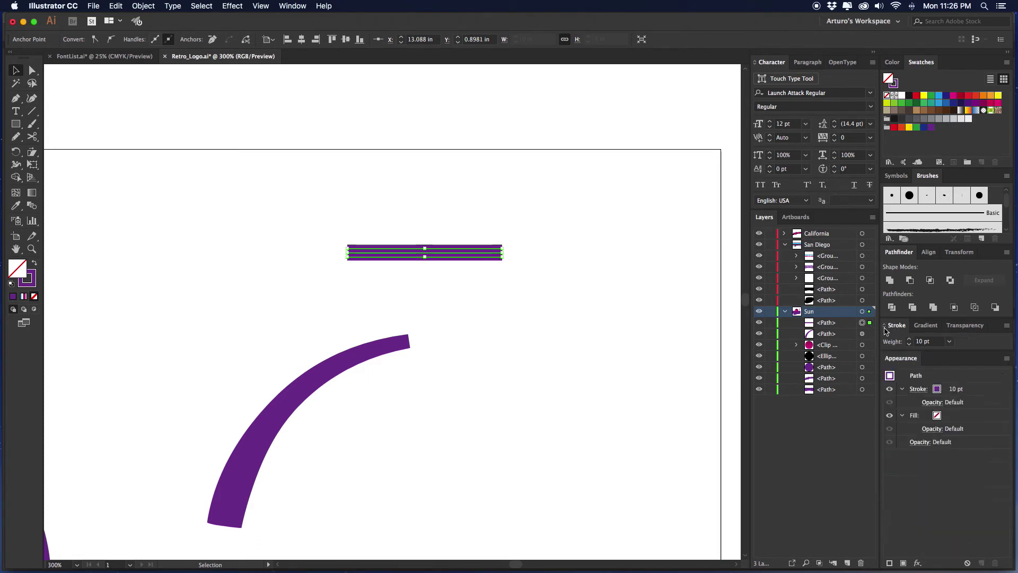
left_click(884, 325)
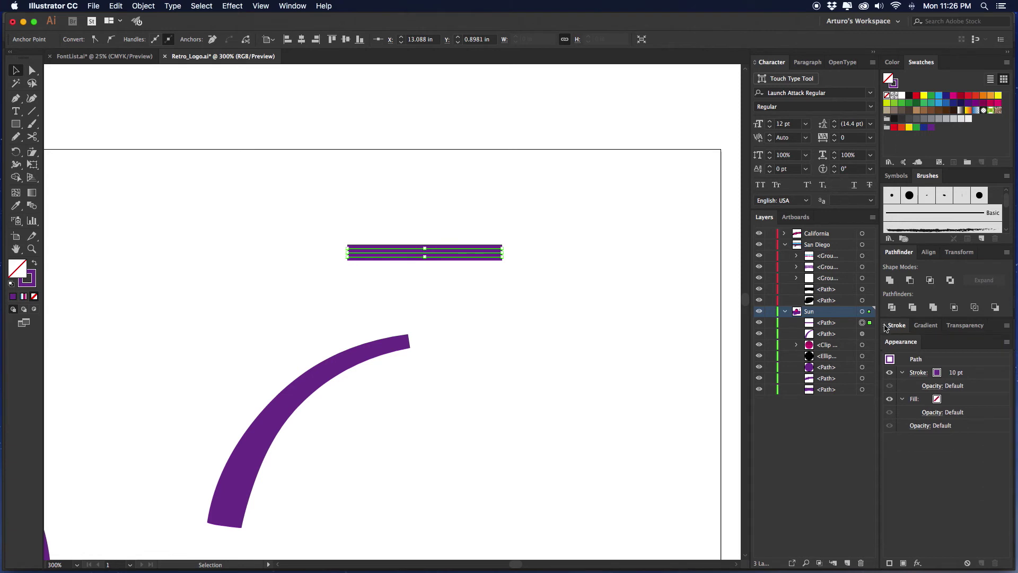
left_click(885, 325)
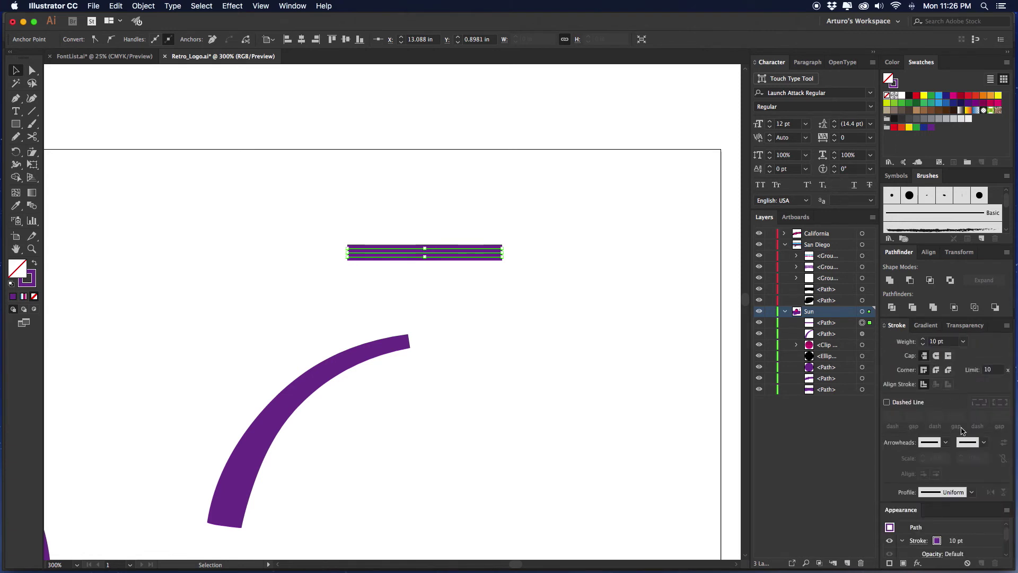
left_click(972, 493)
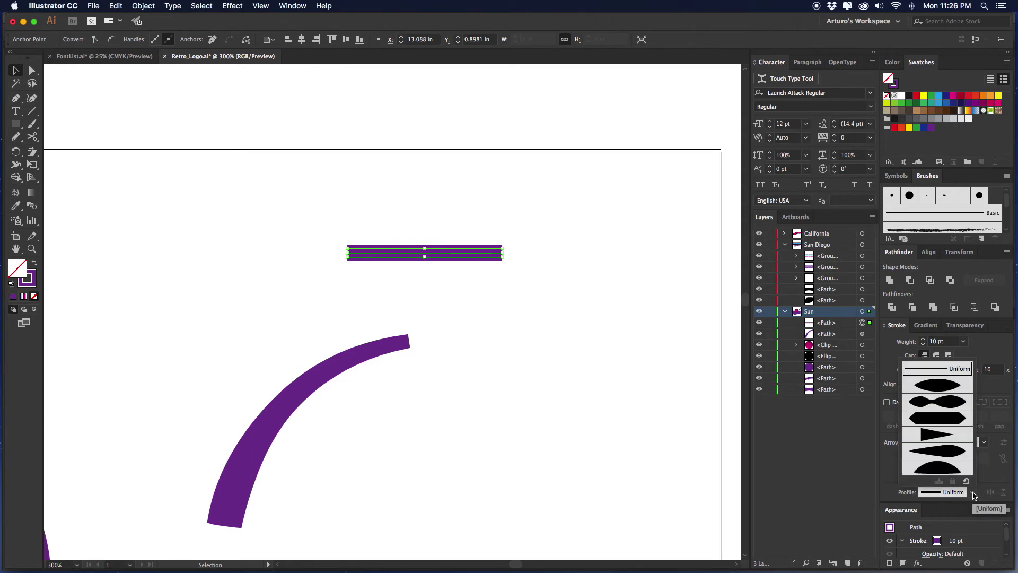
left_click(940, 385)
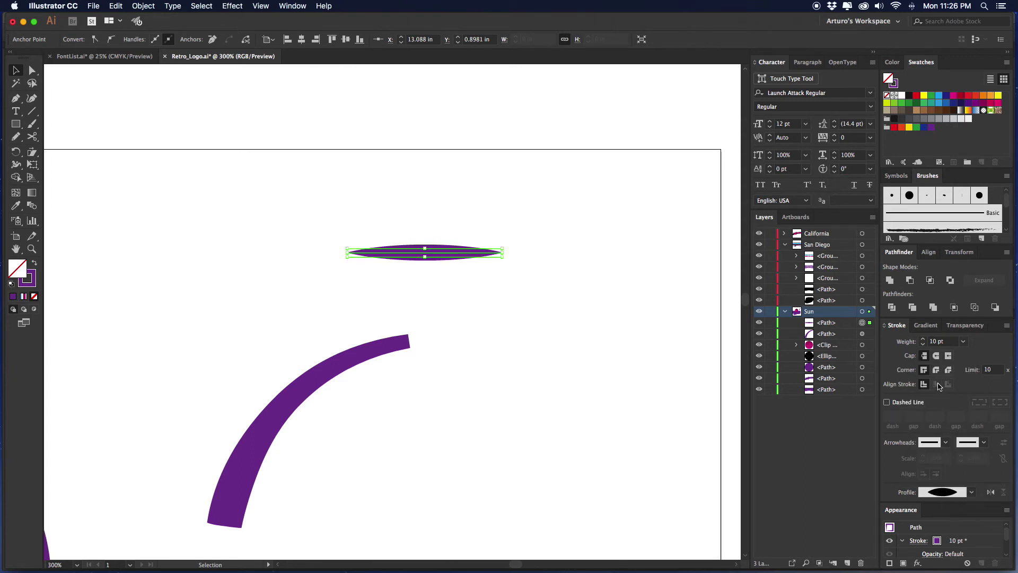
left_click(635, 345)
Set the lens-shaped line's stroke weight to 15 pt.
key("super+equal")
scroll(584, 297, "up", 1)
left_click(466, 247)
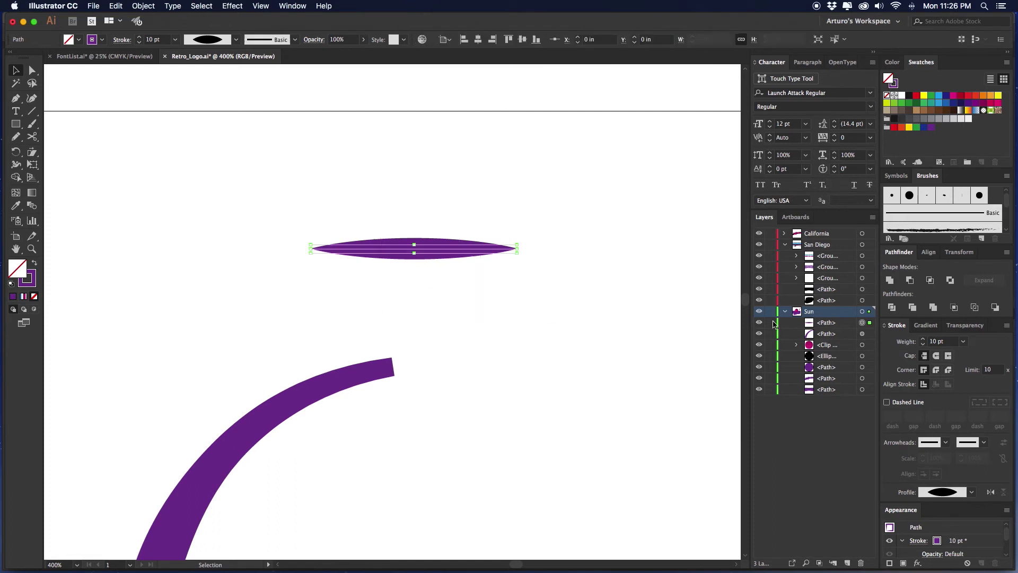
left_click(921, 340)
left_click(921, 340)
left_click(921, 340)
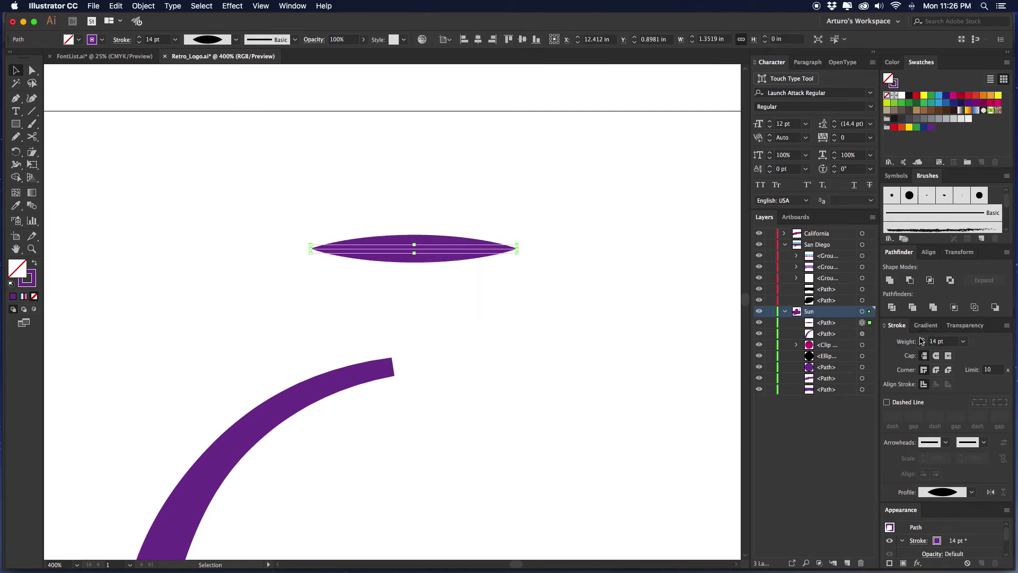
left_click(921, 340)
left_click(921, 340)
left_click(512, 322)
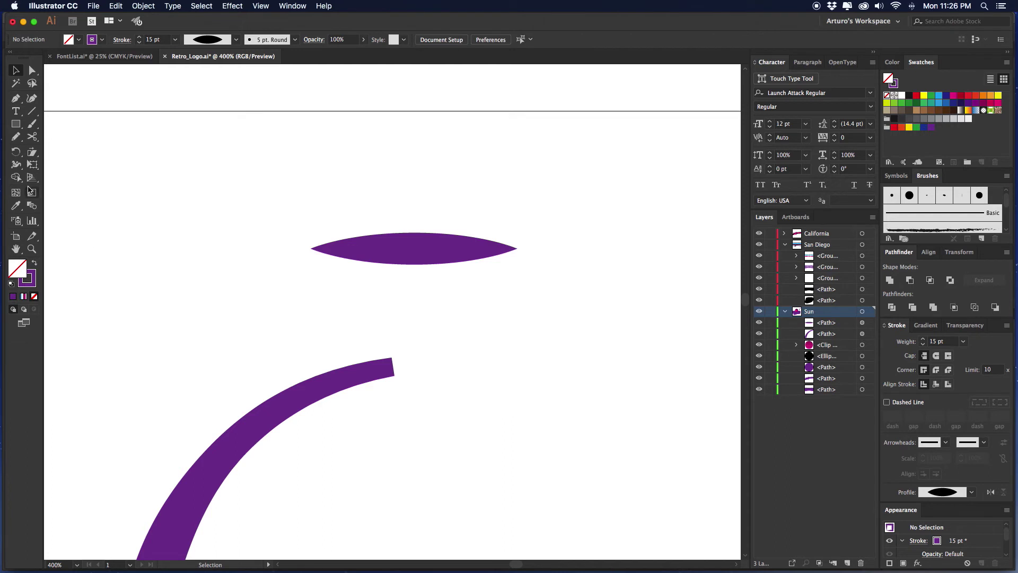
Shift the line's widest point toward its right end with the Width tool, and expand its appearance into a filled leaf shape.
key("shift+w")
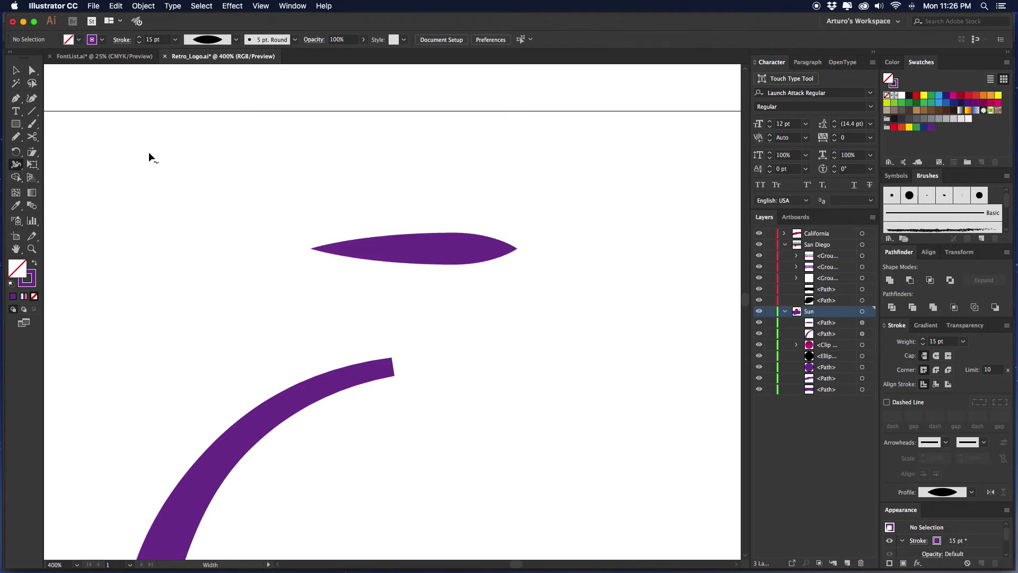
left_click(17, 72)
left_click_drag(486, 186, 410, 282)
left_click(144, 5)
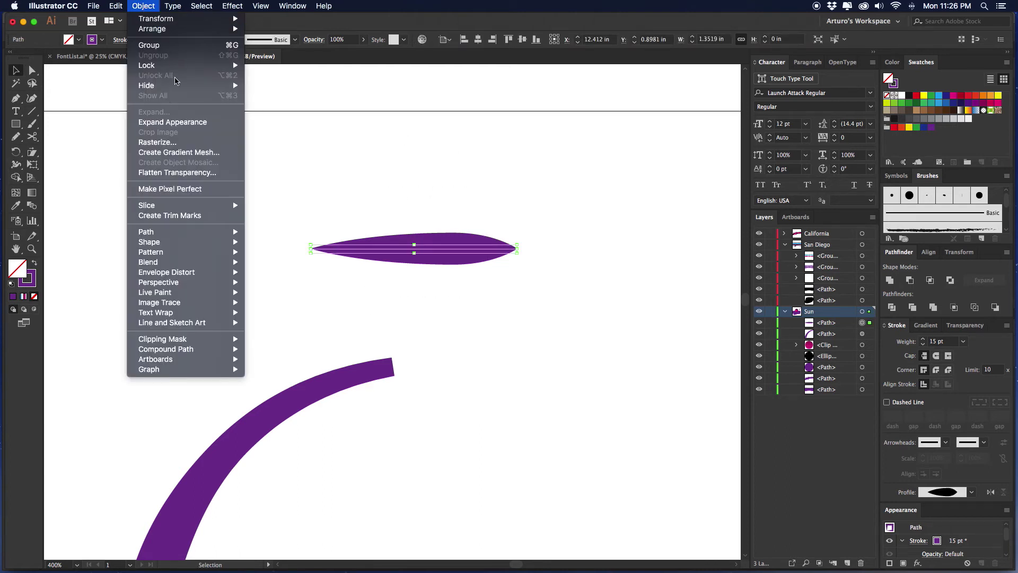
left_click(173, 121)
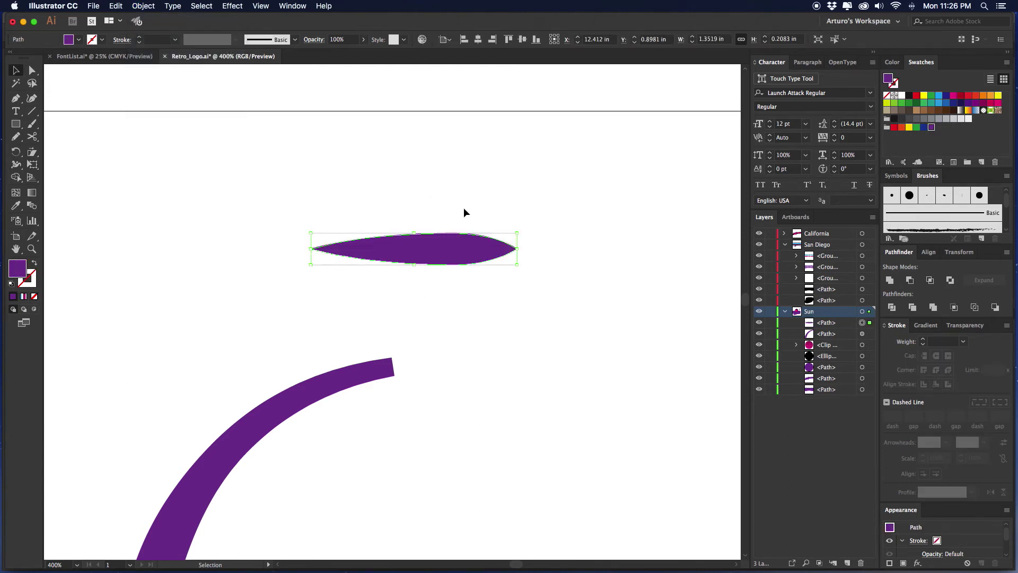
Apply a Pucker & Bloat effect of -12% to the leaf shape to give it jagged edges.
left_click(231, 6)
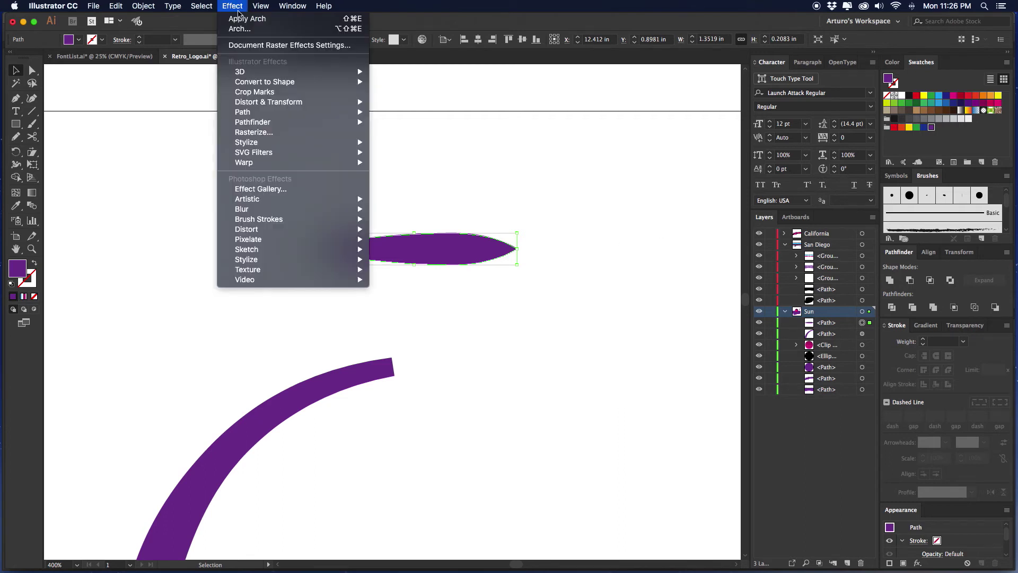
mouse_move(285, 108)
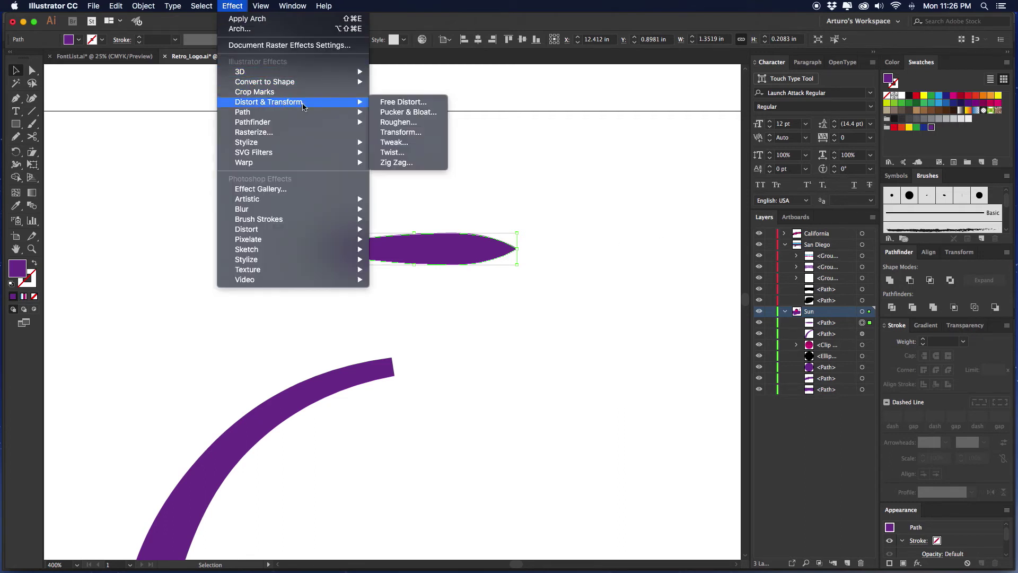
left_click(404, 113)
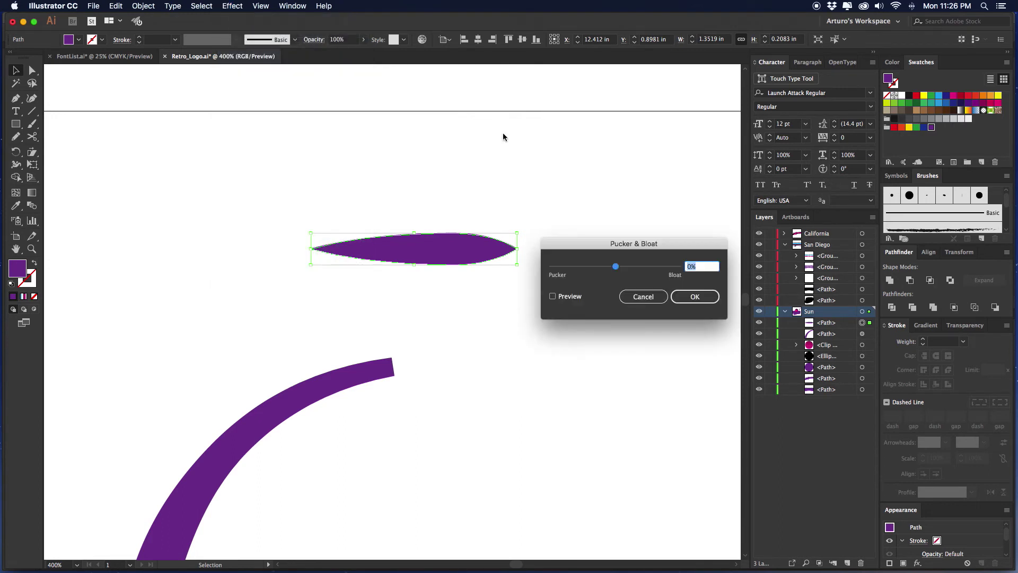
left_click(565, 300)
mouse_move(617, 266)
left_mouse_down()
mouse_move(589, 269)
mouse_move(612, 269)
left_mouse_up()
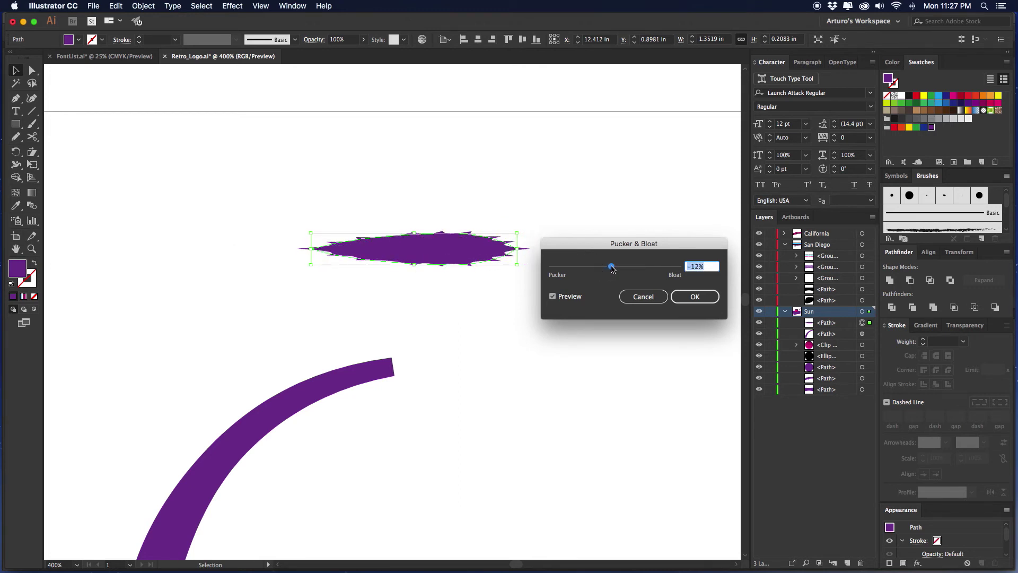
left_click(694, 296)
Expand the appearance of the jagged leaf and stretch it symmetrically to about 1.57 in wide.
left_click_drag(519, 204, 338, 291)
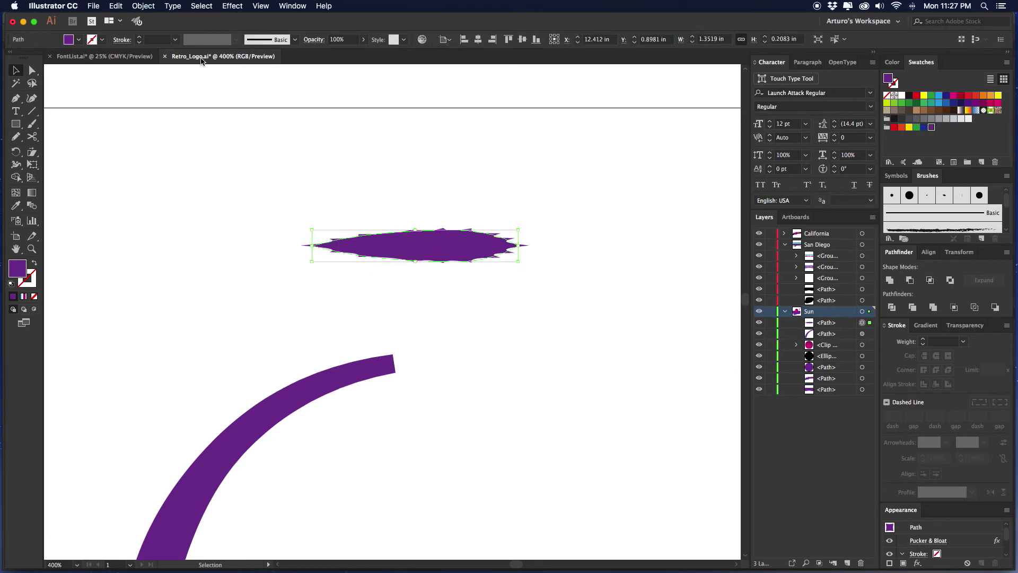
left_click(143, 6)
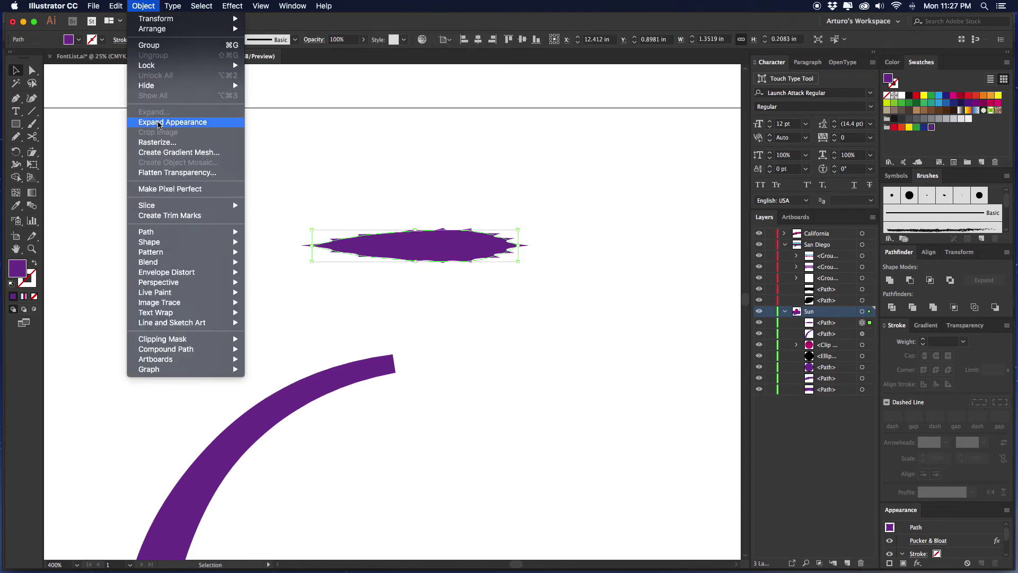
left_click(172, 122)
left_click(552, 220)
left_click(463, 241)
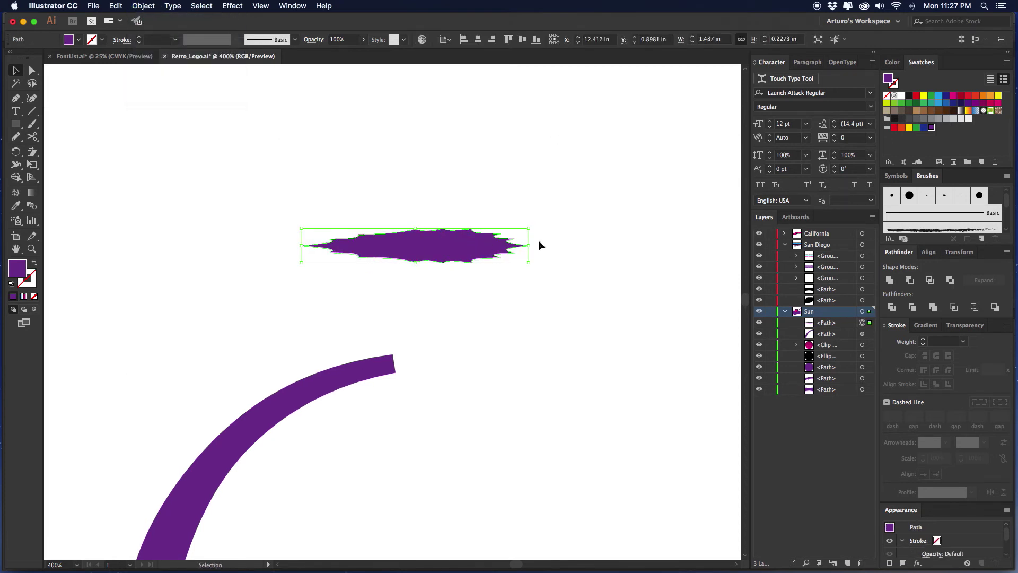
left_click_drag(532, 247, 539, 247)
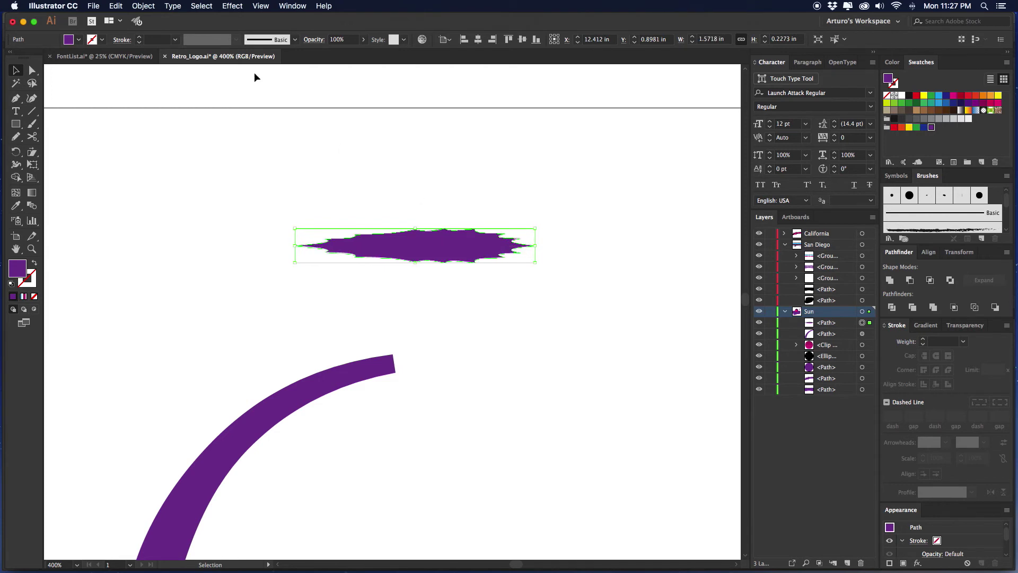
Bend the leaf with a horizontal Arc warp of 20% and expand its appearance.
left_click(231, 6)
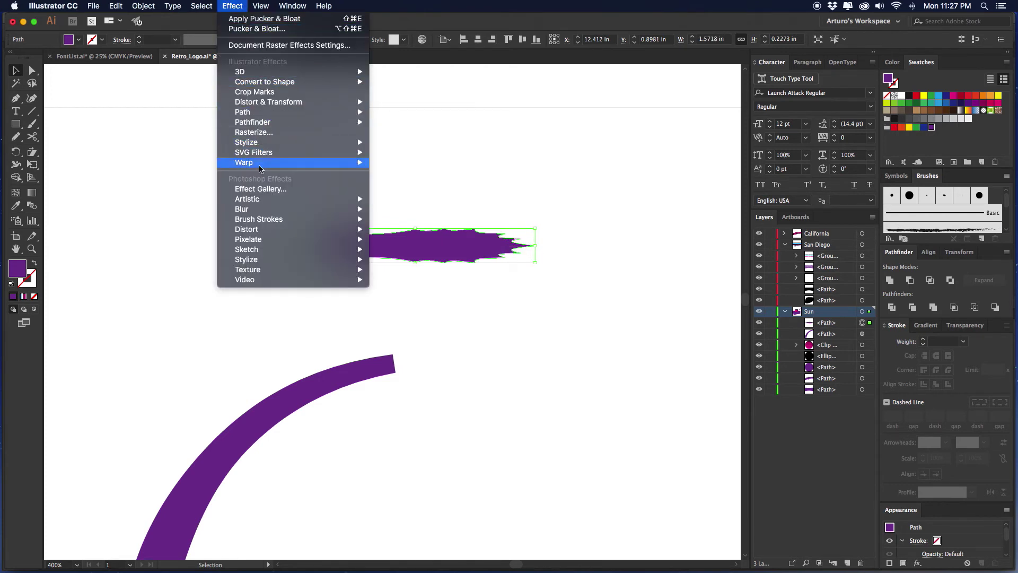
mouse_move(329, 162)
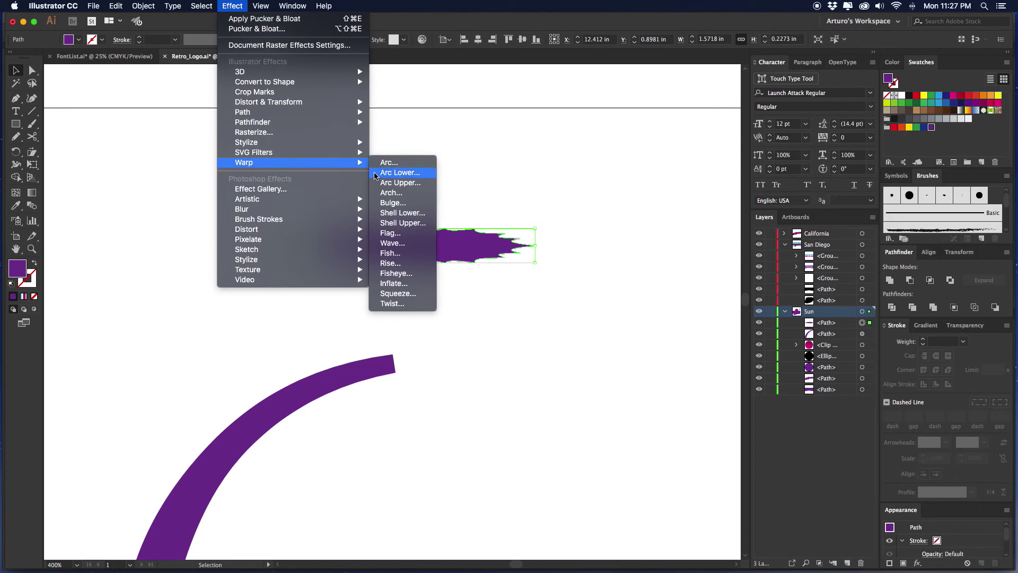
left_click(393, 163)
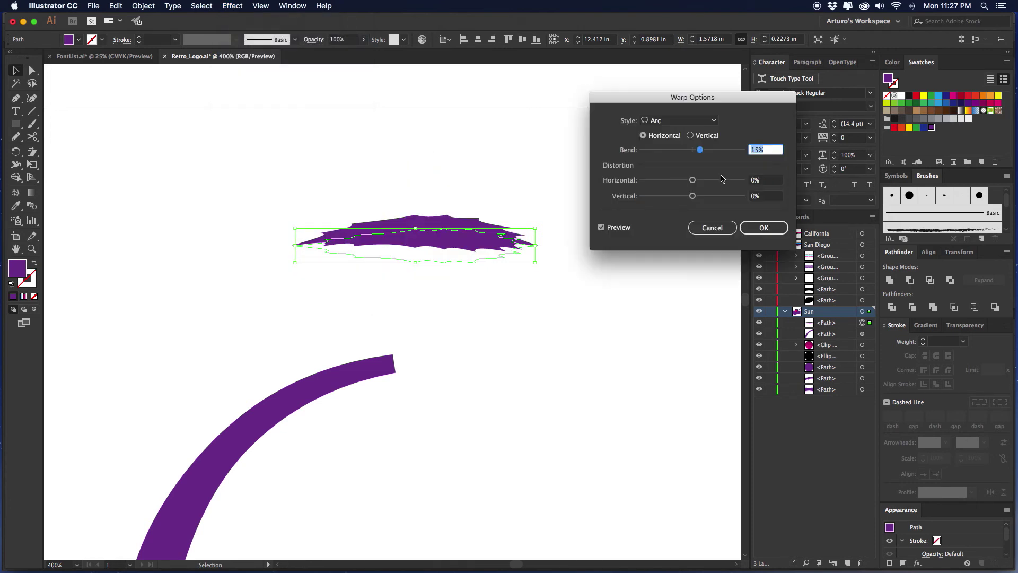
key("Up")
key("Up")
key("Up")
key("Up")
key("Up")
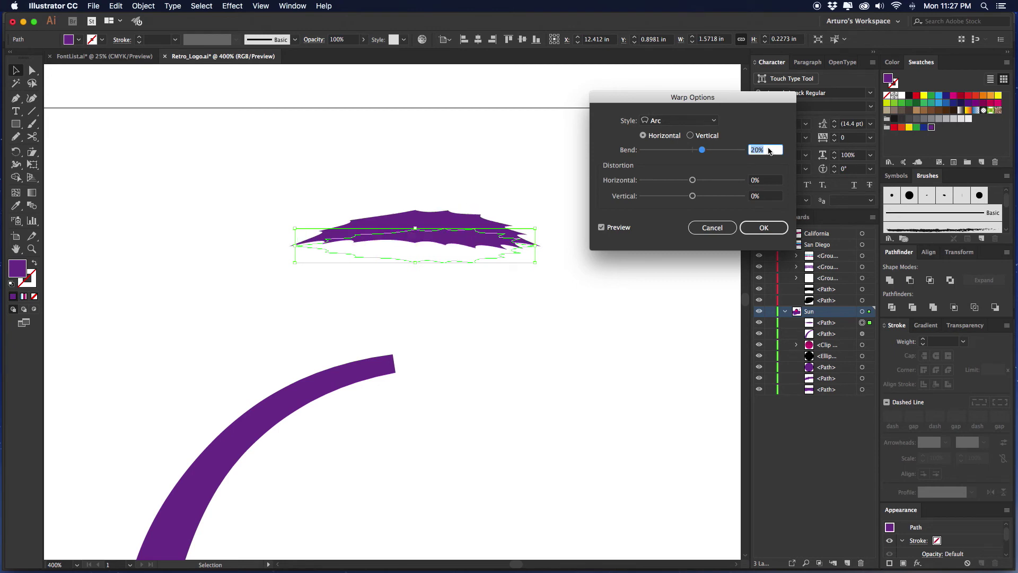
left_click(764, 227)
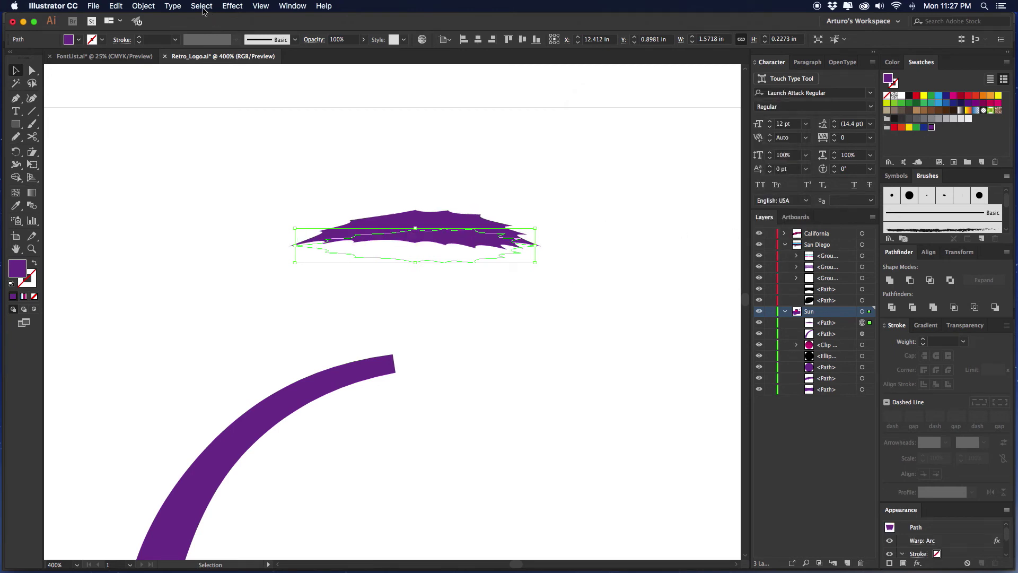
left_click(148, 5)
left_click(167, 119)
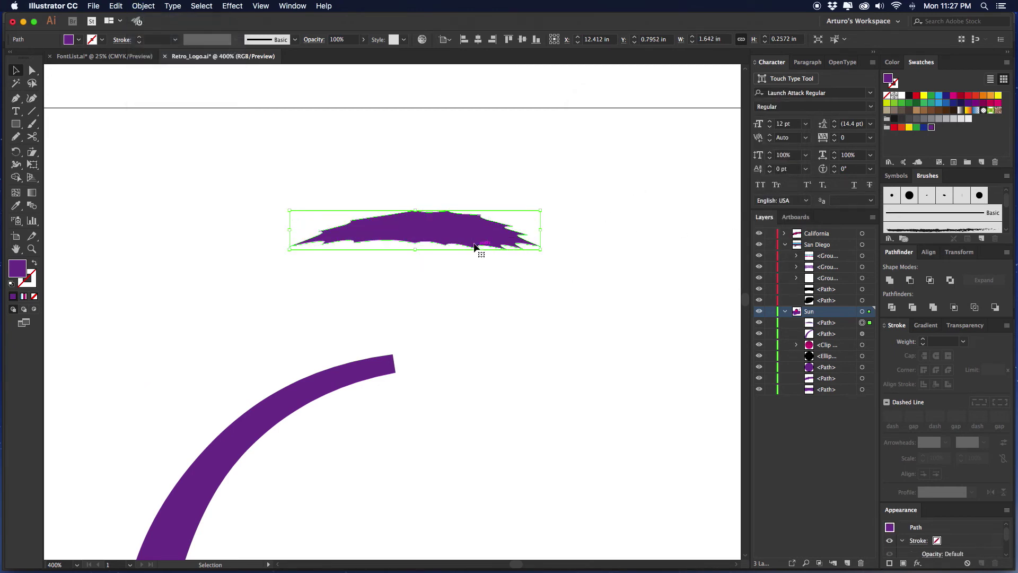
Make a copy of the leaf, rotate it steeply downward to the right, and place it across the arc's upper end.
scroll(451, 212, "down", 3)
left_click_drag(416, 184, 434, 373)
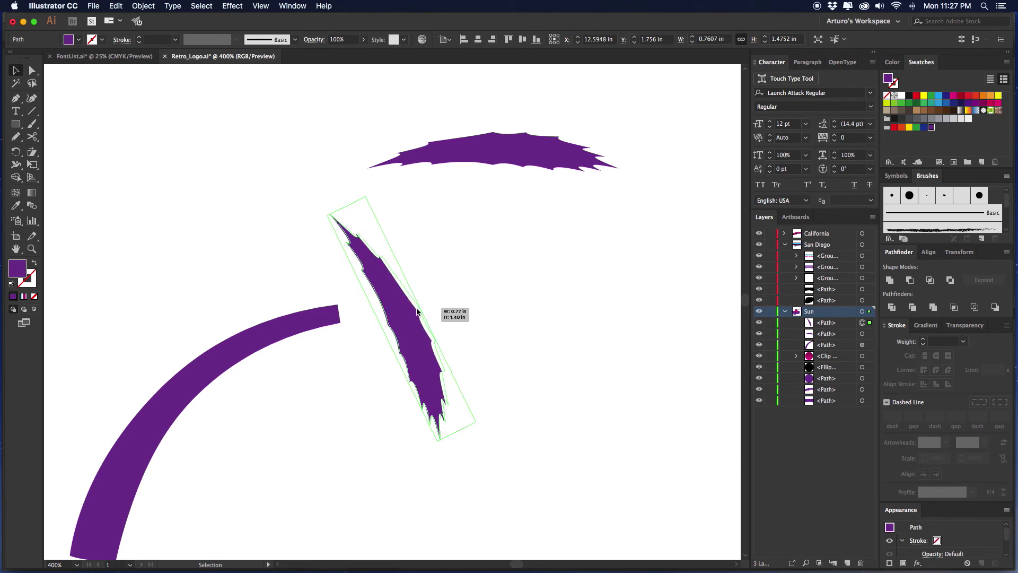
left_click_drag(417, 311, 377, 353)
scroll(457, 303, "down", 3)
scroll(457, 302, "left", 3)
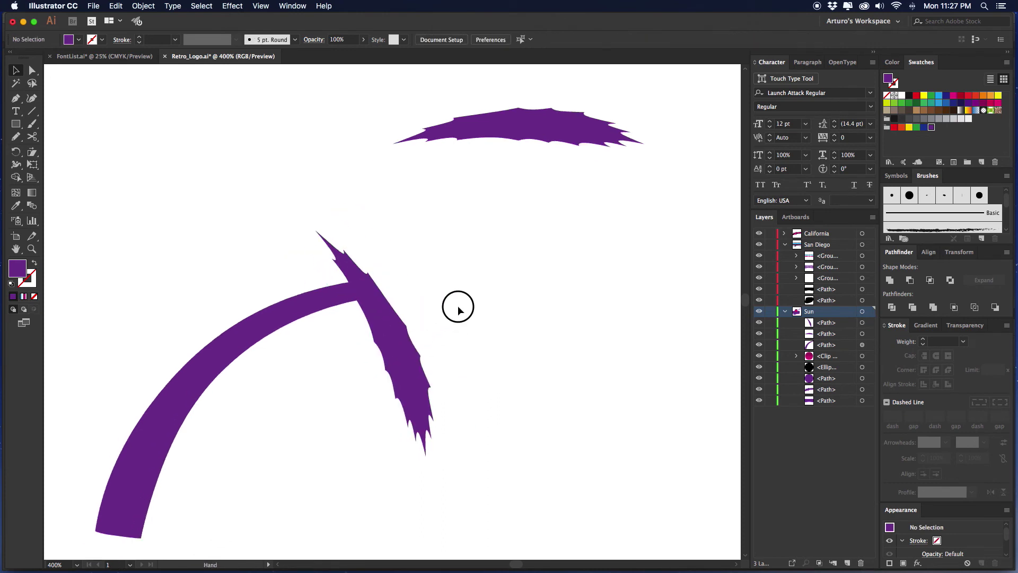
Undo the last placement of the steeply rotated leaf copy and delete that copy.
key("super+z")
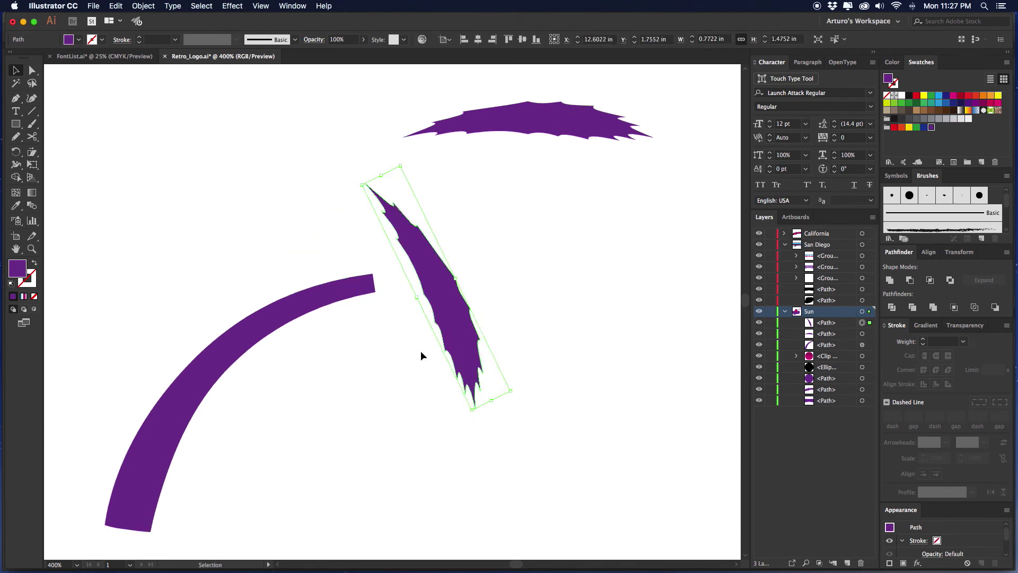
key("Delete")
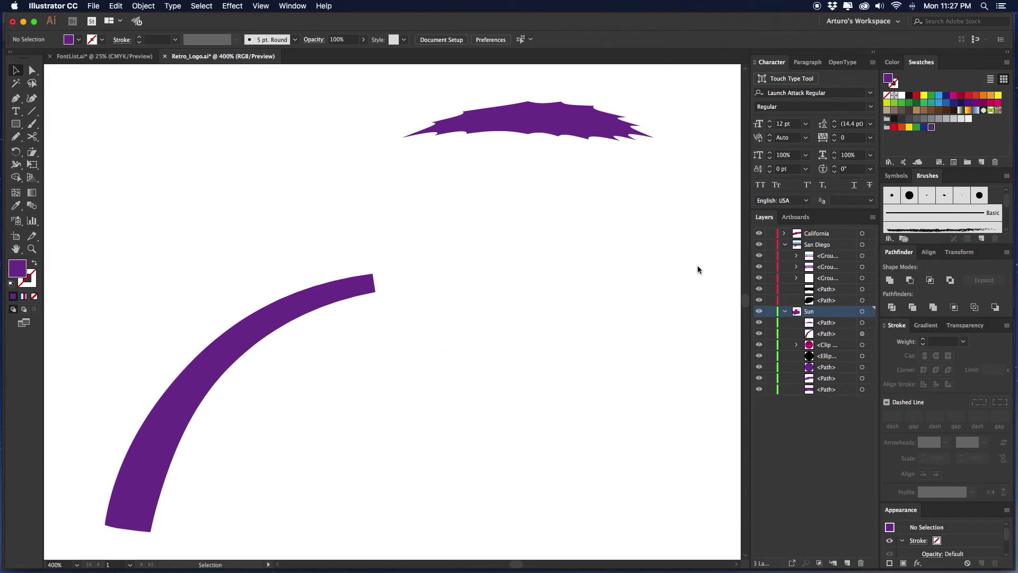
Bend the remaining leaf further with another horizontal Arc warp of 20% and expand its appearance.
left_click(562, 123)
scroll(540, 127, "up", 3)
scroll(541, 127, "right", 3)
left_click(232, 6)
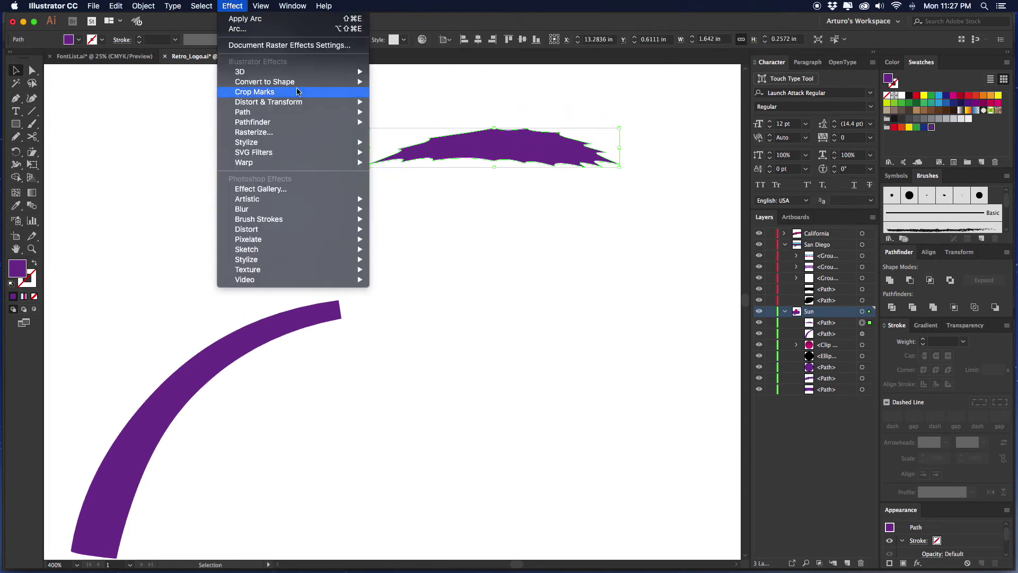
mouse_move(318, 162)
left_click(388, 162)
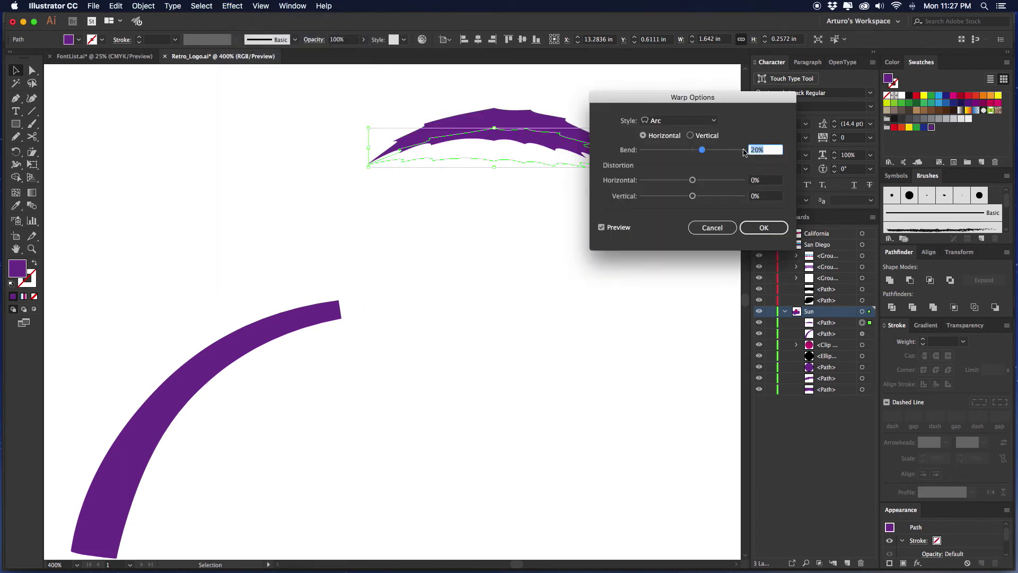
left_click_drag(718, 100, 820, 111)
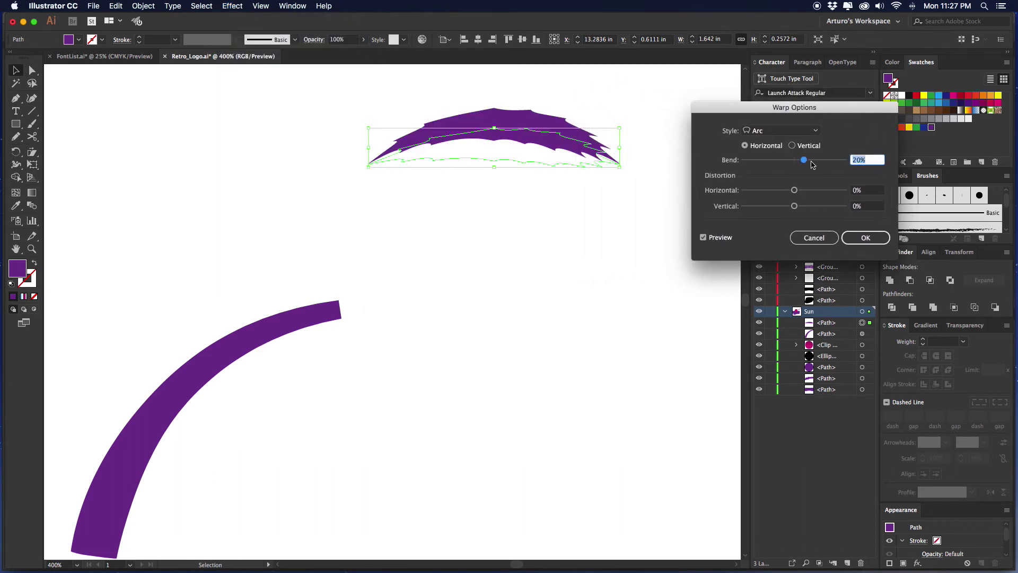
left_click(864, 237)
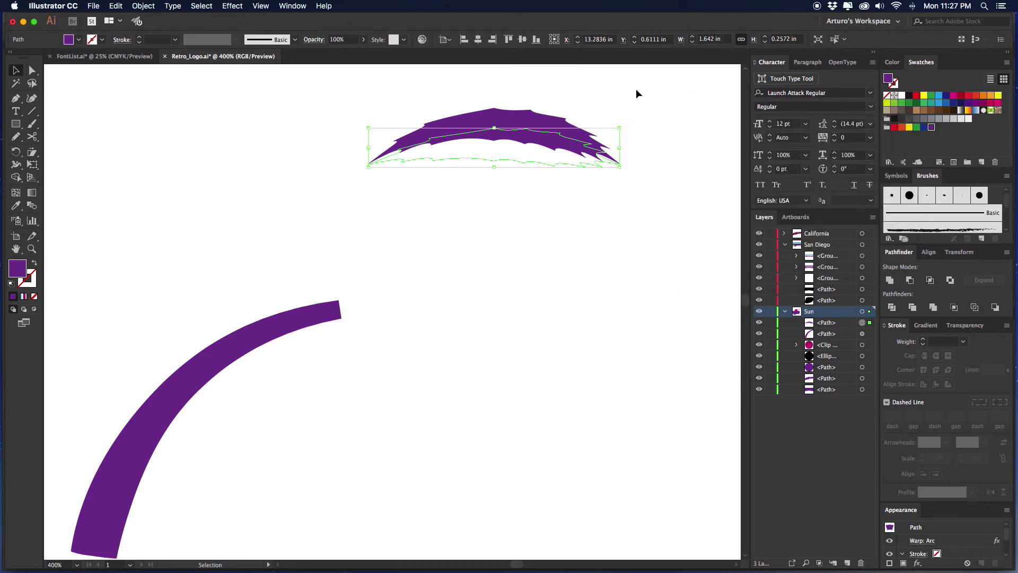
left_click(200, 6)
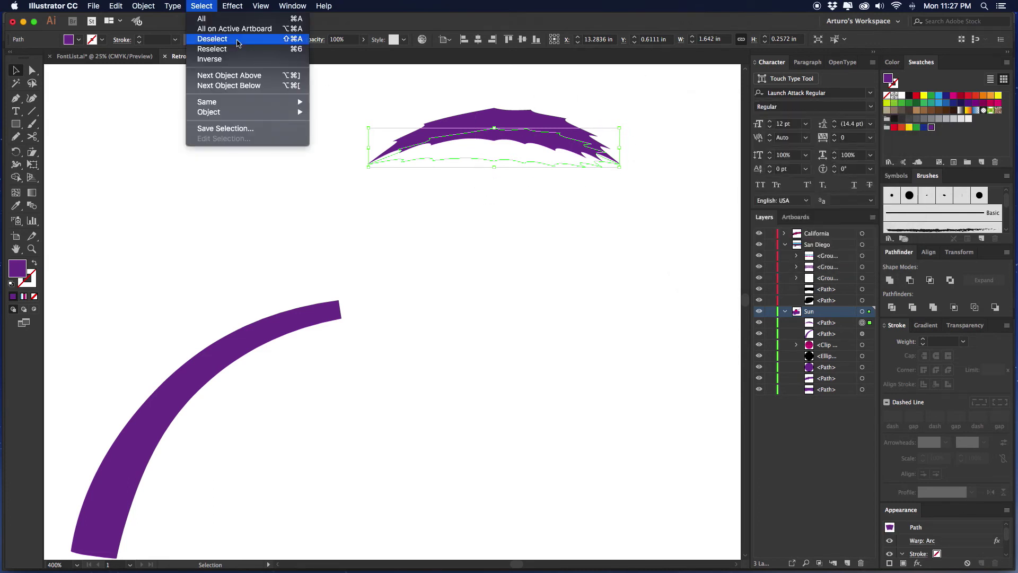
left_click(189, 120)
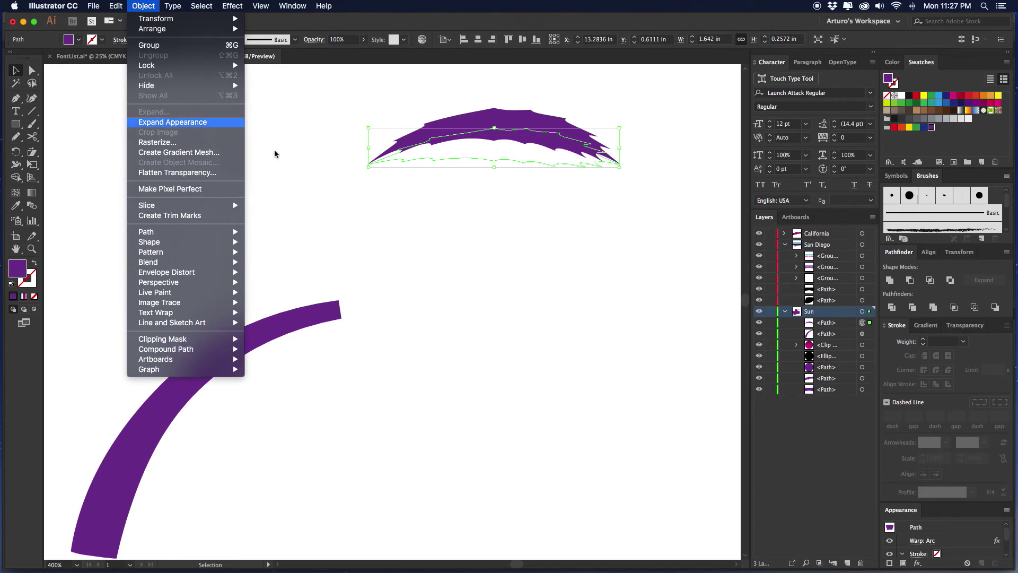
left_click(510, 200)
Copy the curved leaf, rotate it steeply downward to the right, and place it over the trunk's upper end as a drooping frond.
left_click_drag(497, 128, 360, 280)
left_click_drag(485, 253, 449, 327)
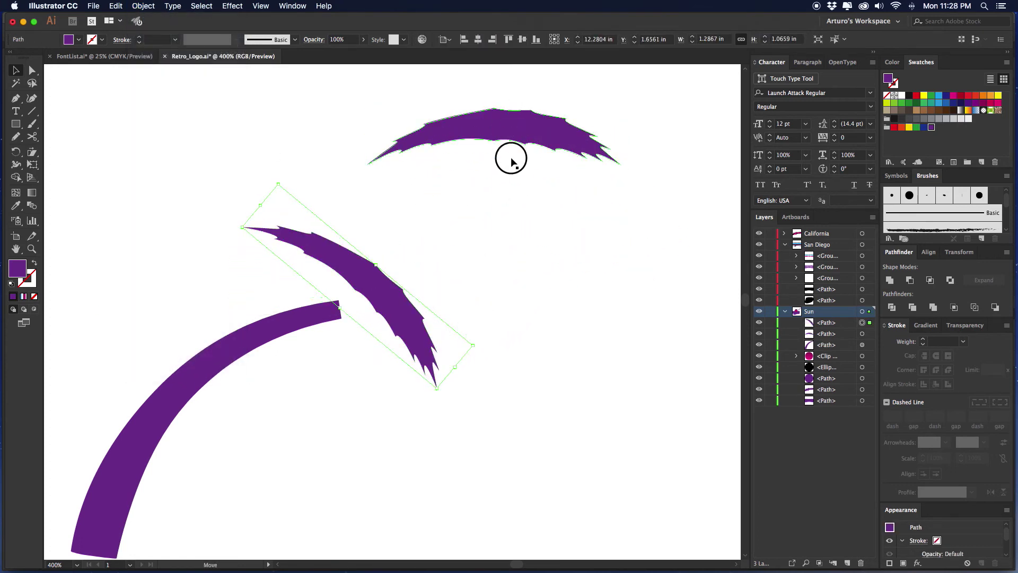
left_click_drag(511, 133, 443, 232)
key("super+z")
left_click(389, 290)
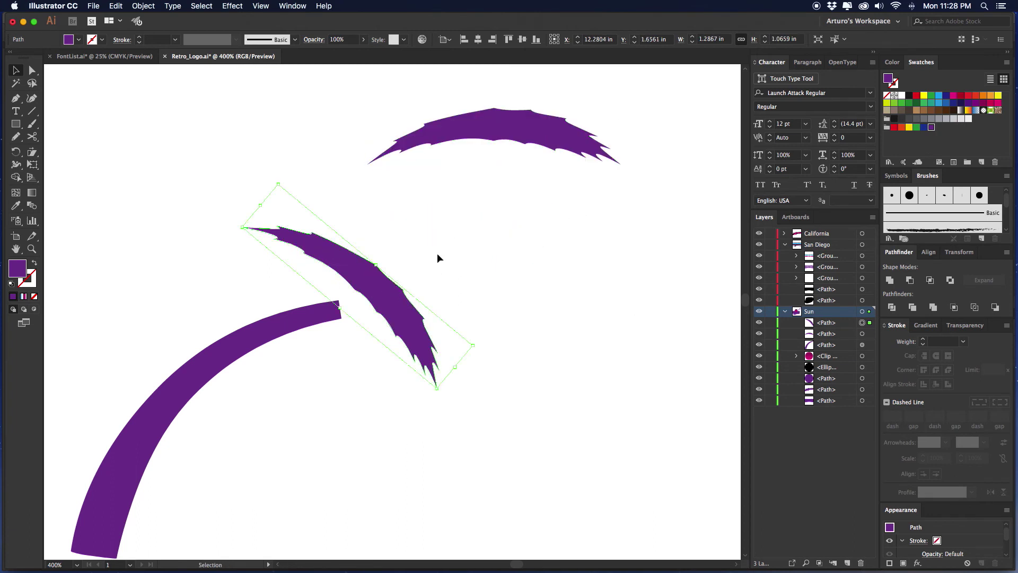
left_click_drag(380, 266, 383, 265)
left_click_drag(408, 311, 393, 351)
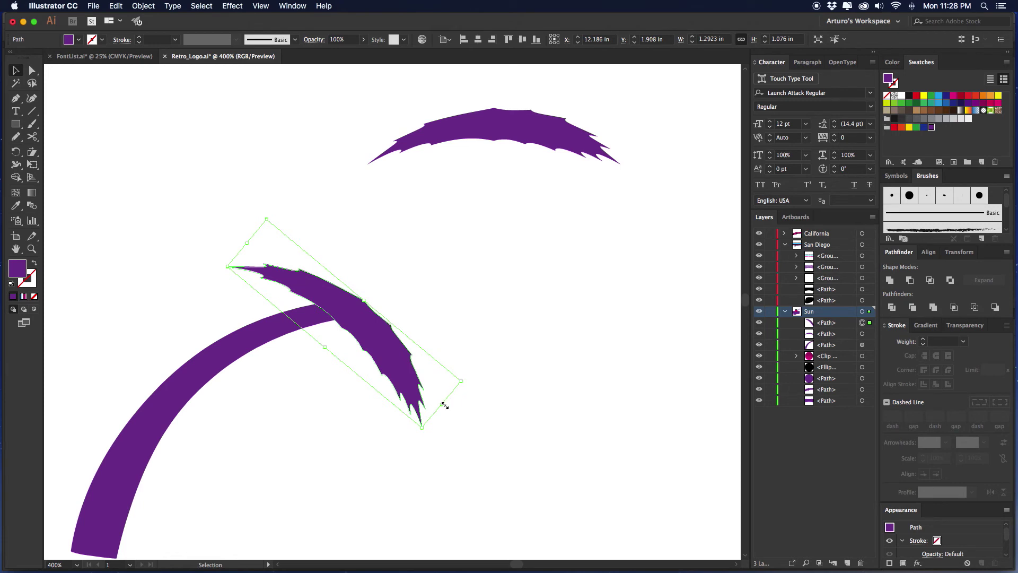
left_click_drag(444, 405, 425, 397)
left_click_drag(379, 346, 401, 375)
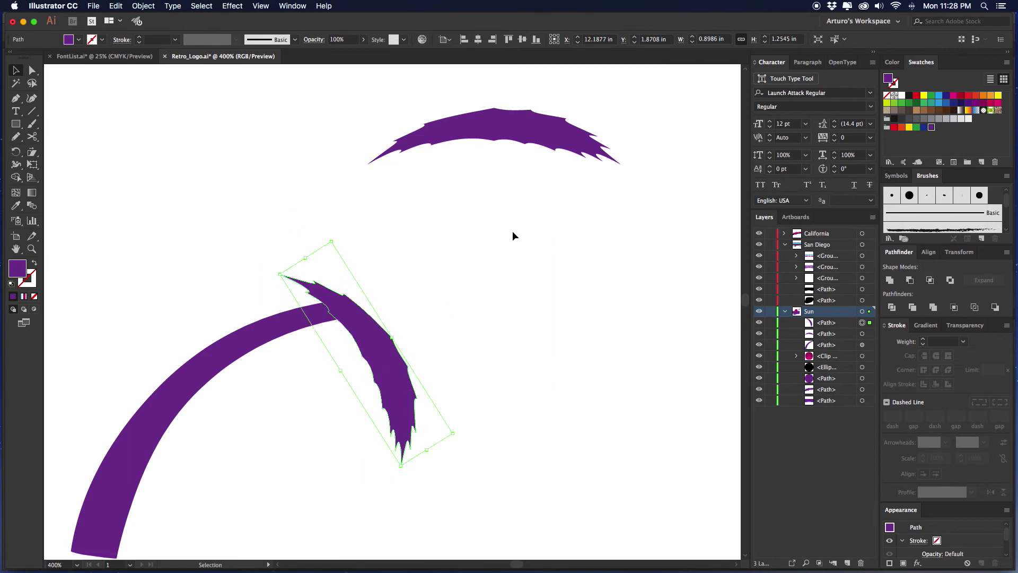
left_click(513, 233)
Add a second right-hand frond by copying the leaf, tilting it downward to the right, and joining it to the trunk's upper end.
left_click_drag(510, 128, 439, 261)
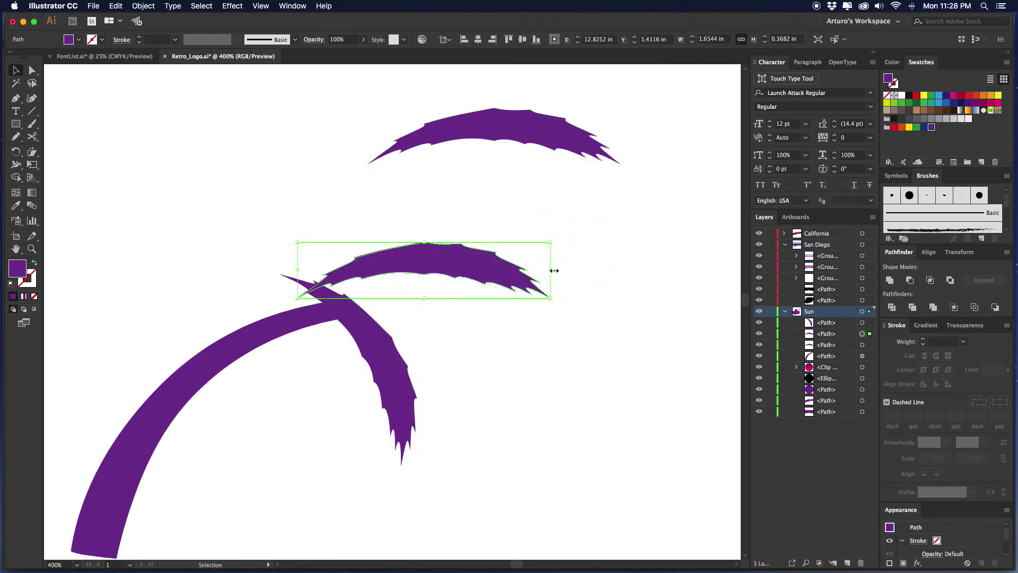
mouse_move(554, 271)
left_mouse_down()
mouse_move(546, 268)
mouse_move(550, 280)
left_mouse_up()
left_click_drag(440, 271, 404, 294)
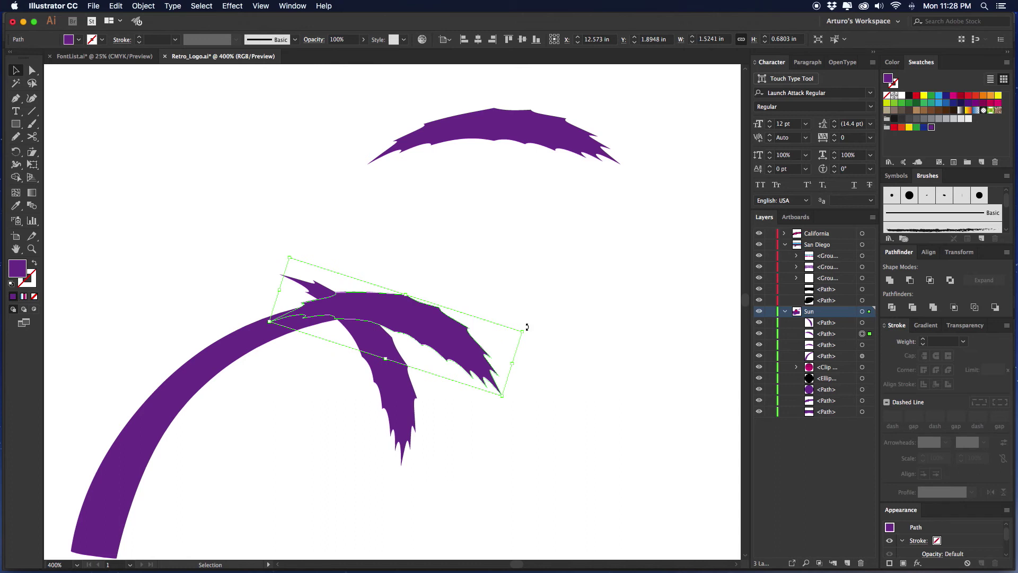
left_click_drag(526, 327, 524, 345)
Duplicate the second right-hand frond above itself and rotate the copy flatter to form the upper right frond.
left_click_drag(443, 334, 460, 299)
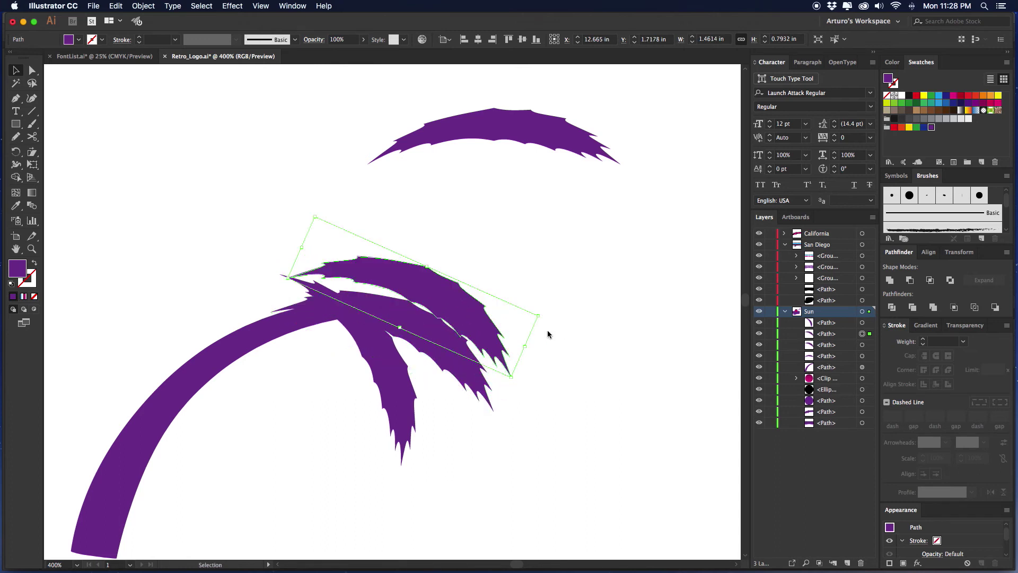
left_click_drag(531, 345, 527, 303)
left_click_drag(488, 273, 482, 276)
Flip the spare leaf horizontally, make it narrower, and rotate it into place as a frond on the left of the trunk's upper end.
left_click_drag(524, 122, 379, 189)
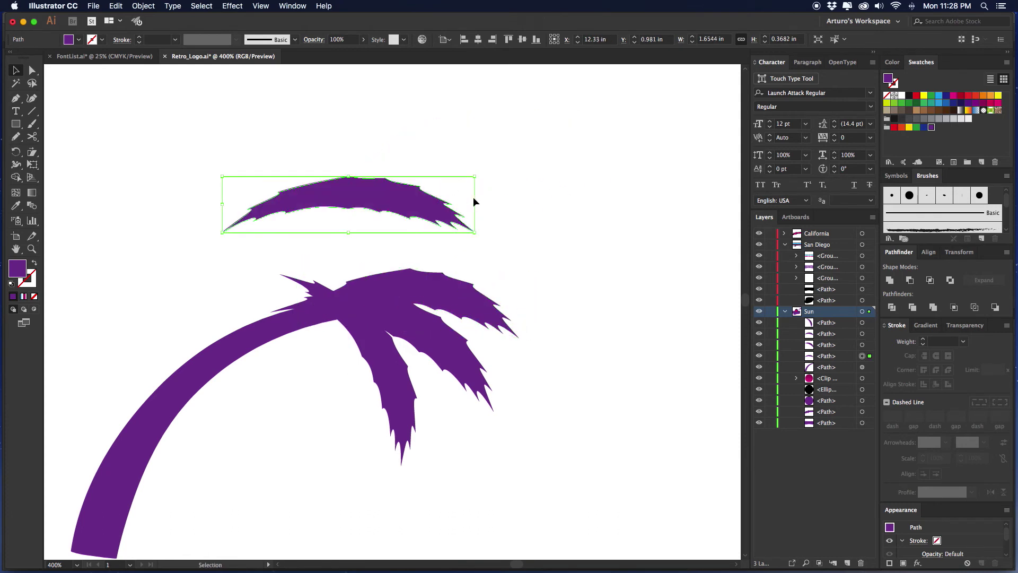
left_click_drag(477, 206, 247, 211)
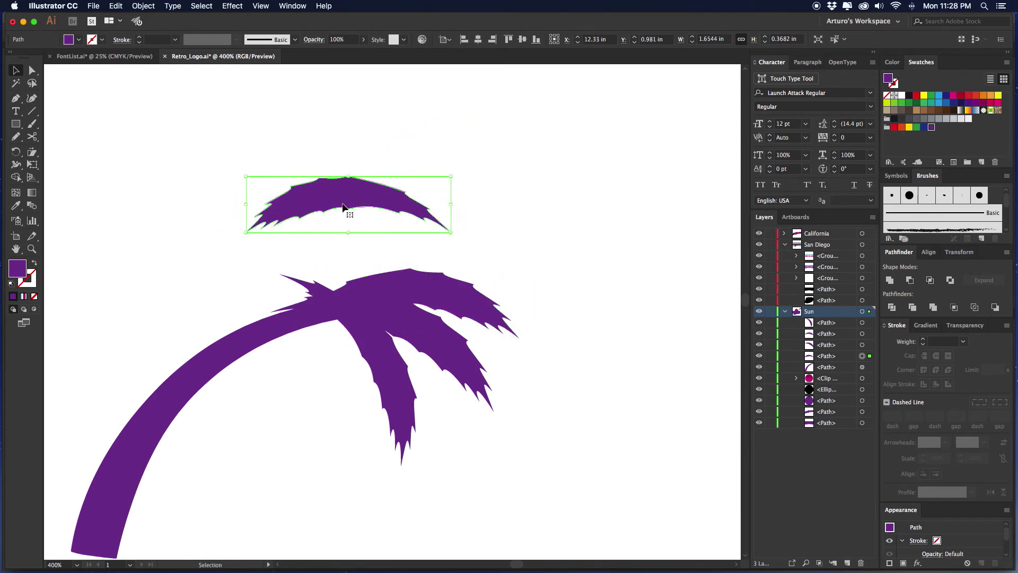
left_click_drag(349, 206, 264, 224)
left_click_drag(373, 194, 376, 211)
left_click_drag(278, 220, 303, 285)
left_click_drag(390, 303, 374, 301)
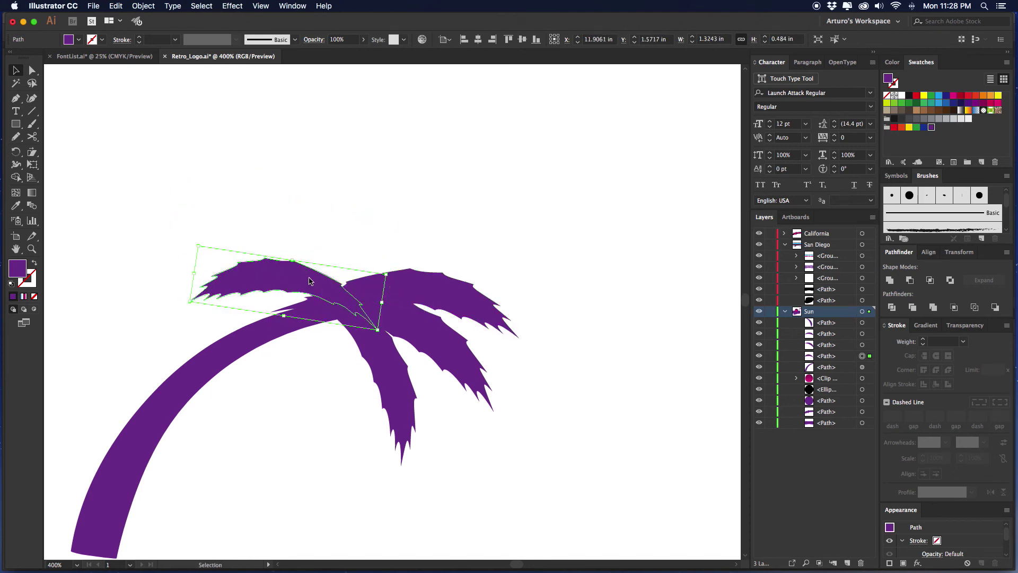
left_click_drag(311, 279, 315, 295)
left_click_drag(387, 285, 382, 268)
left_click_drag(305, 292, 311, 267)
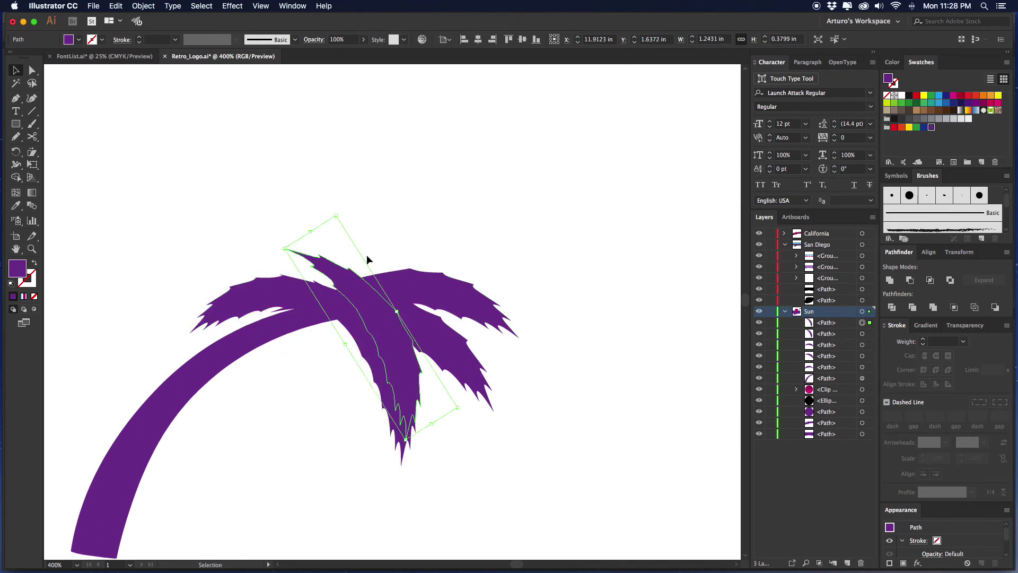
double_click(262, 300)
double_click(357, 226)
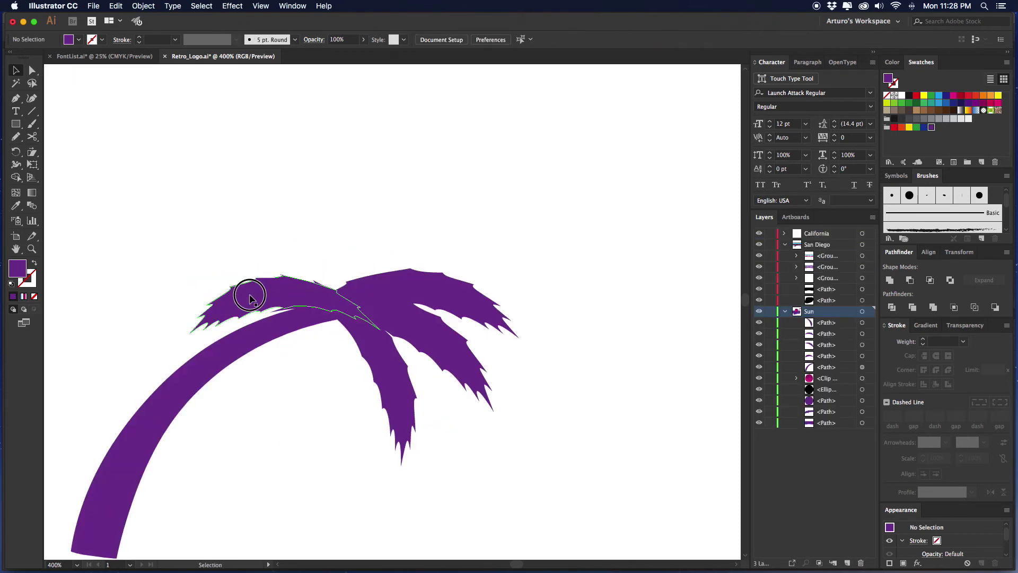
Copy the left frond upward and rotate it to form a second left frond joined to the palm's center.
left_click_drag(250, 295, 264, 245)
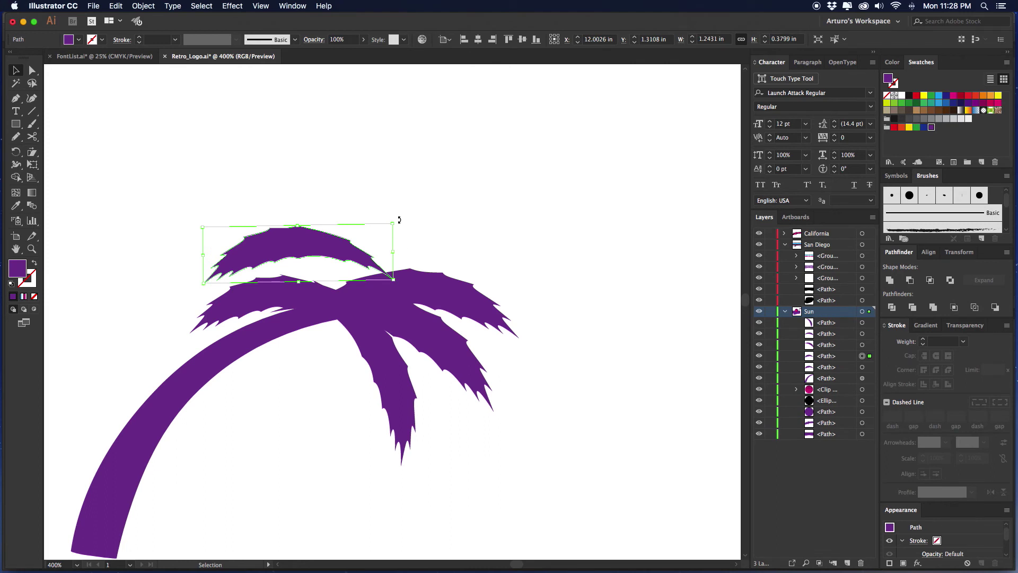
left_click_drag(399, 220, 404, 267)
left_click(314, 247)
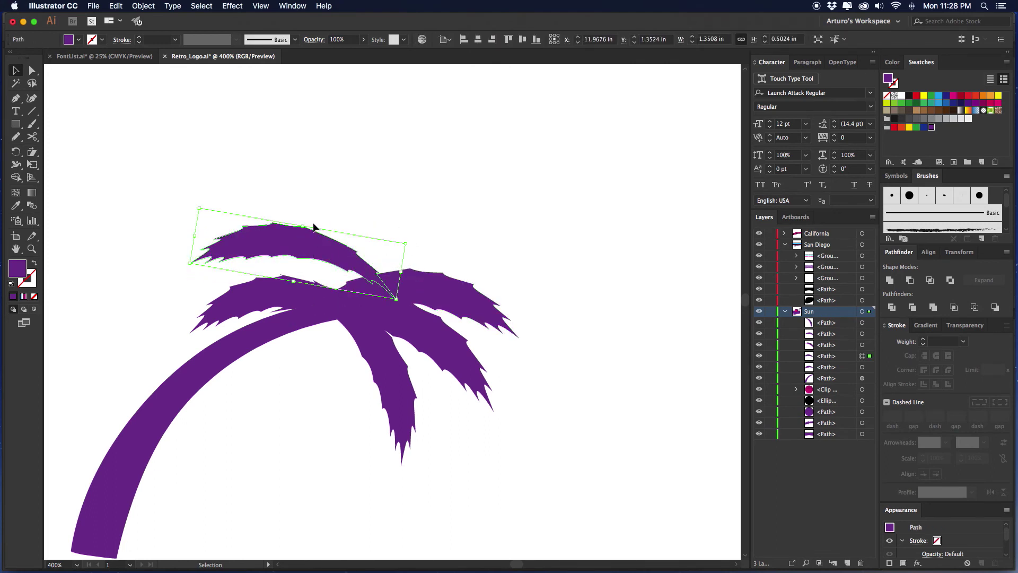
left_click_drag(303, 226, 305, 222)
Copy the upper left frond, rotate the copy more steeply, and tuck it into the palm's center as the top frond.
left_click_drag(411, 233, 379, 225)
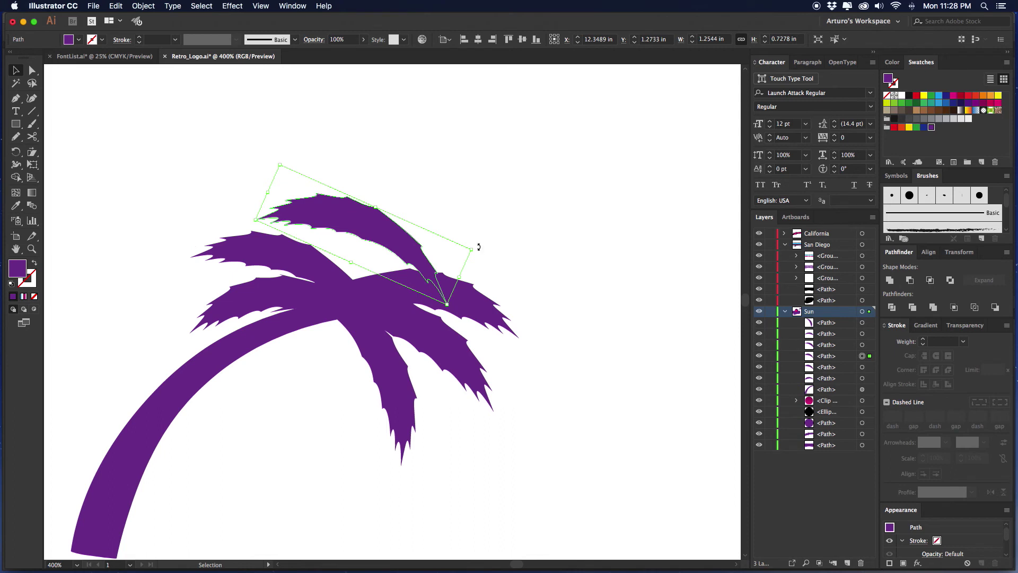
left_click_drag(478, 249, 464, 291)
left_click_drag(296, 159, 357, 240)
left_click(505, 189)
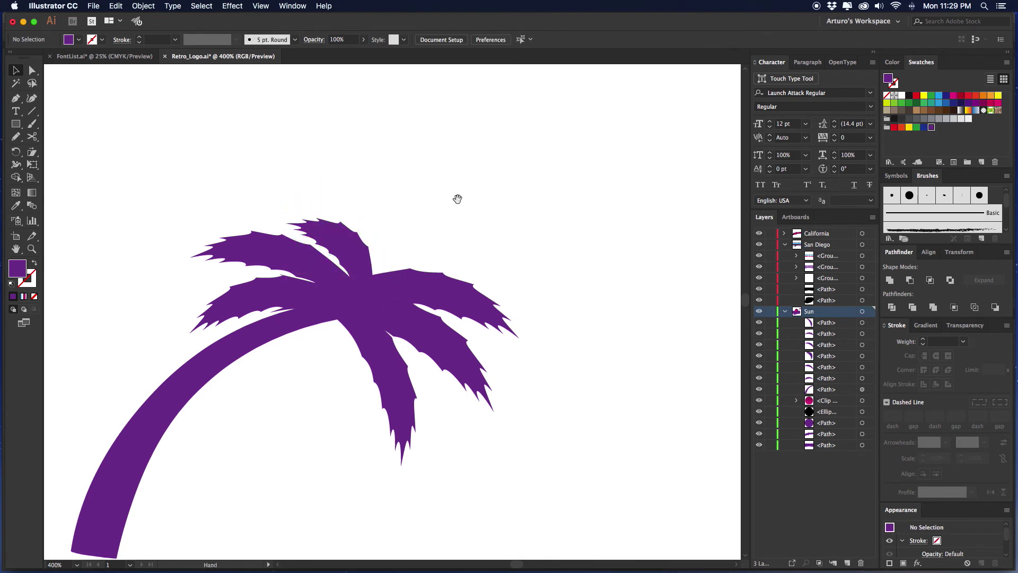
Select the trunk and all fronds, expand their appearance, and unite them into a single palm tree shape.
key("super+minus")
key("super+minus")
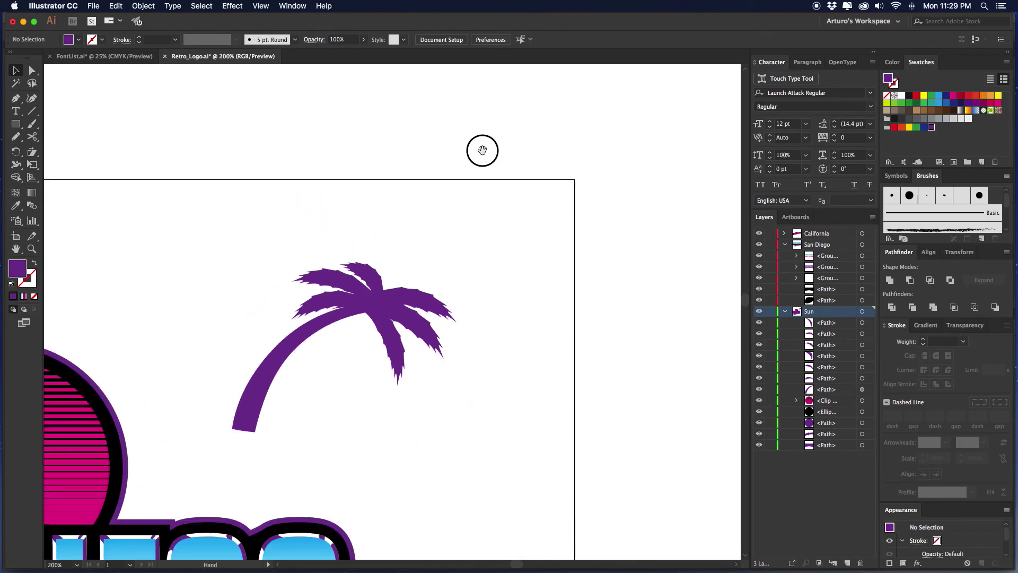
left_click_drag(482, 151, 515, 80)
left_click_drag(497, 156, 240, 379)
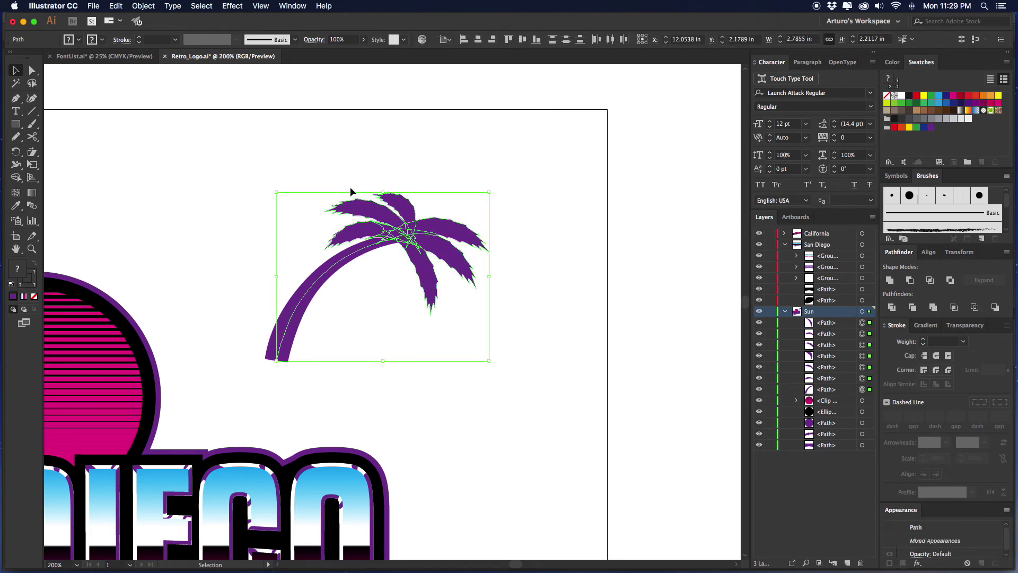
left_click_drag(530, 134, 546, 137)
left_click(144, 6)
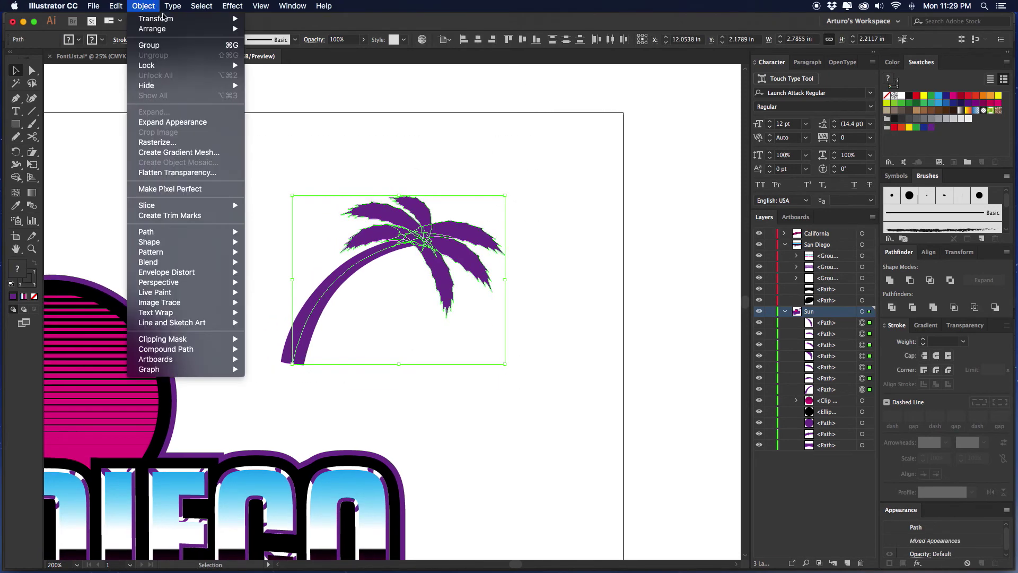
left_click(162, 120)
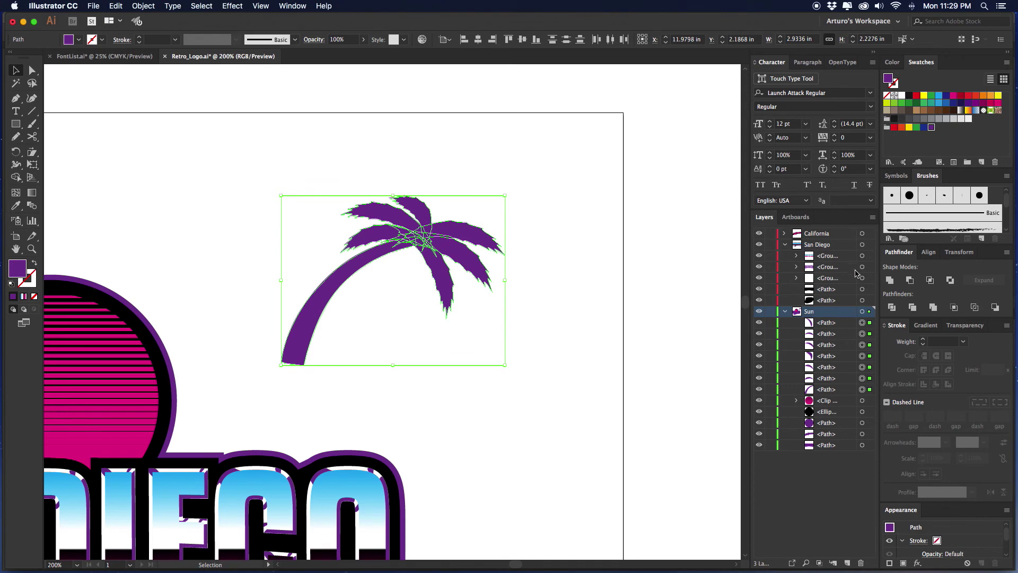
left_click(889, 281)
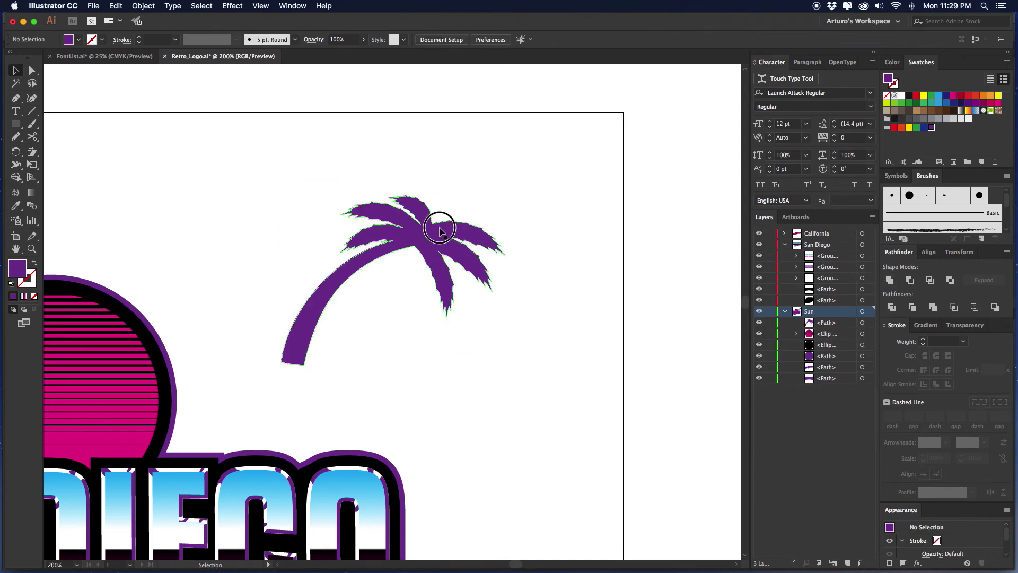
Fill the united palm tree with black and place it at the sun's right edge with its base behind the San Diego lettering.
left_click(427, 229)
left_click_drag(417, 229, 356, 313)
left_click(895, 96)
left_click_drag(371, 281, 618, 236)
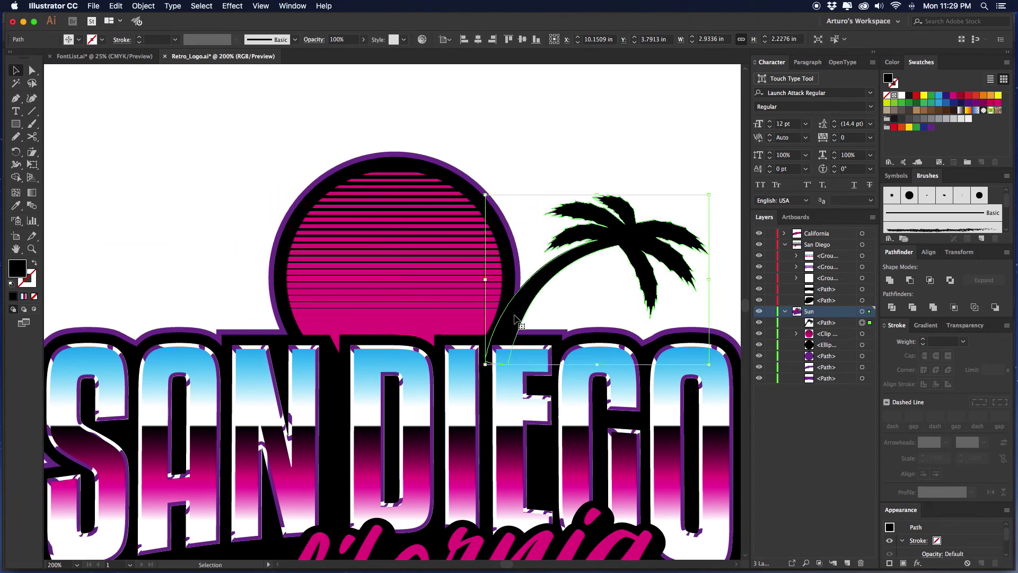
left_click_drag(522, 280, 523, 277)
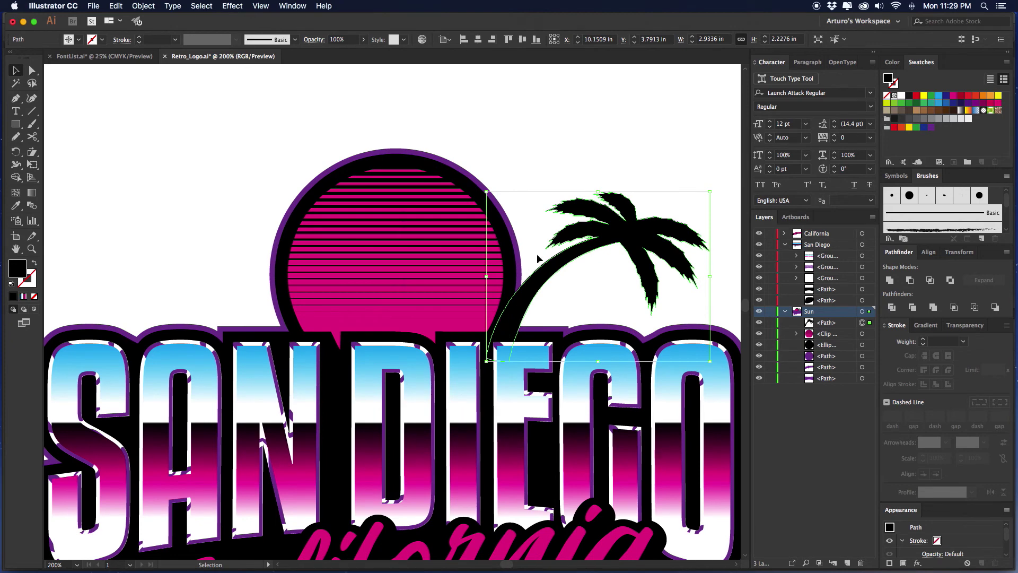
Copy the palm tree to the sun's left side, reflect the copy across the vertical axis, and set it against the sun's edge.
scroll(538, 258, "down", 1)
left_click_drag(638, 235, 217, 239)
right_click(213, 232)
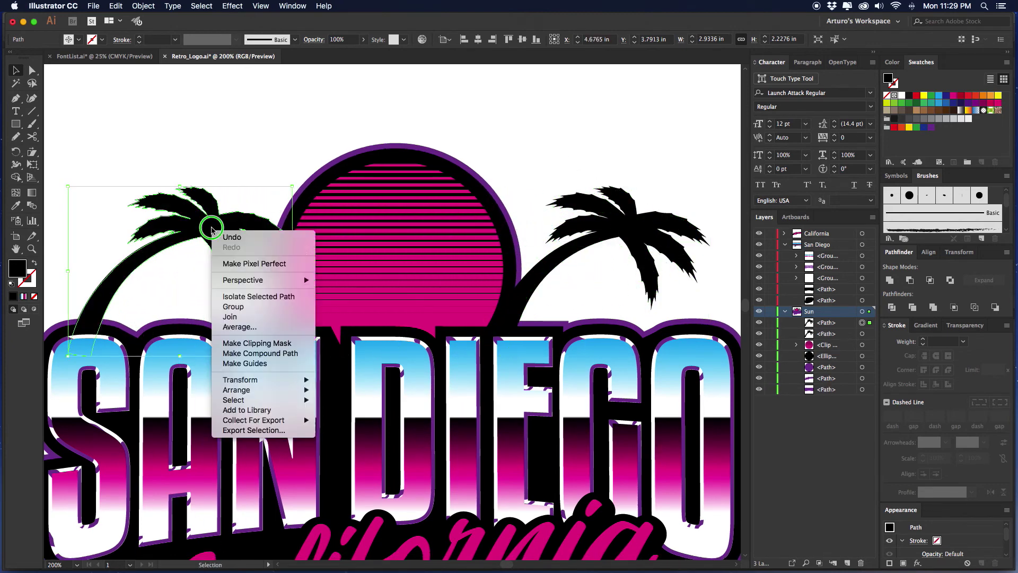
mouse_move(261, 384)
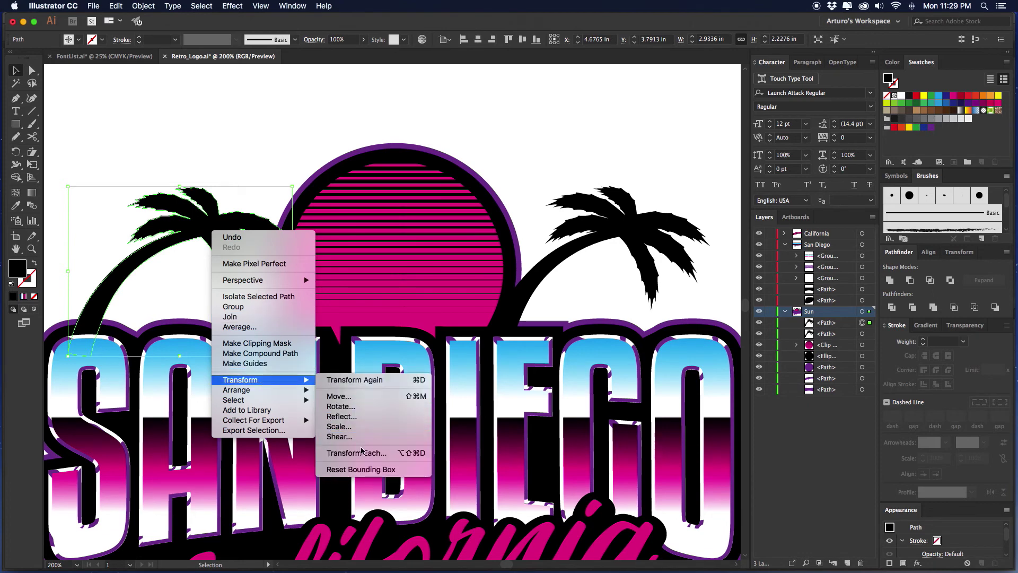
left_click(341, 416)
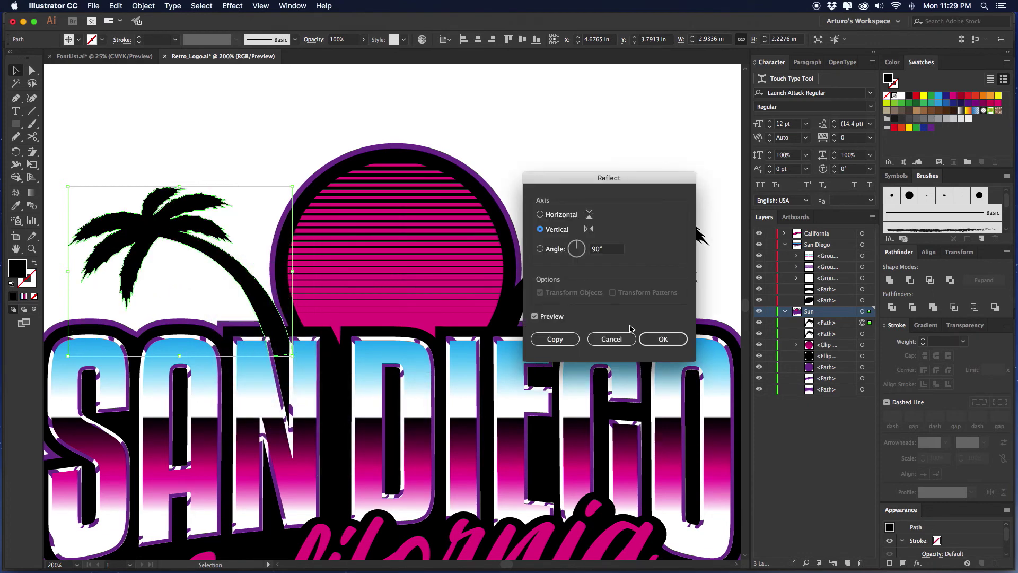
left_click(660, 339)
left_click_drag(241, 284, 249, 284)
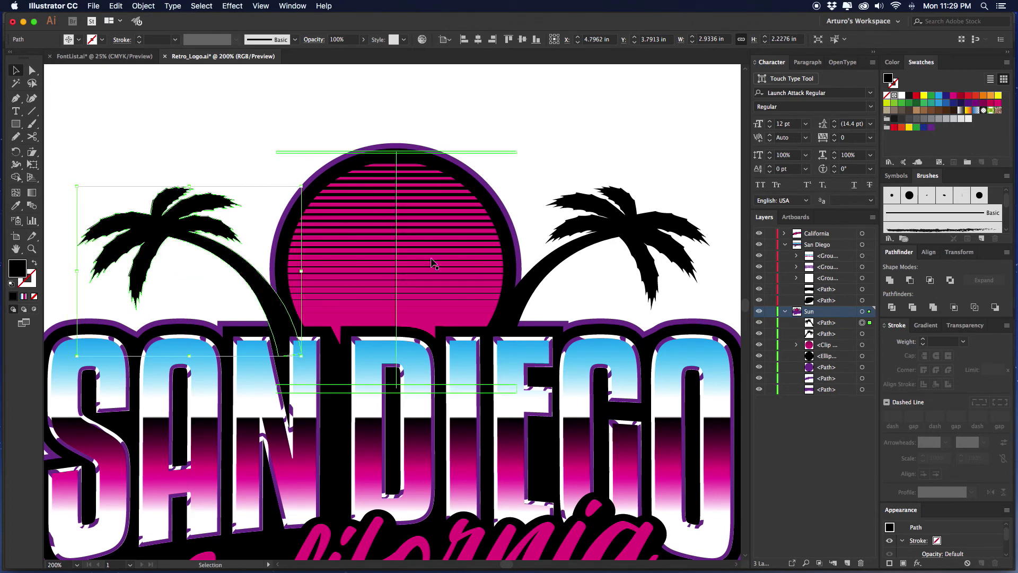
Group the two palm trees and center the group horizontally on the artboard.
left_click(617, 232, "shift")
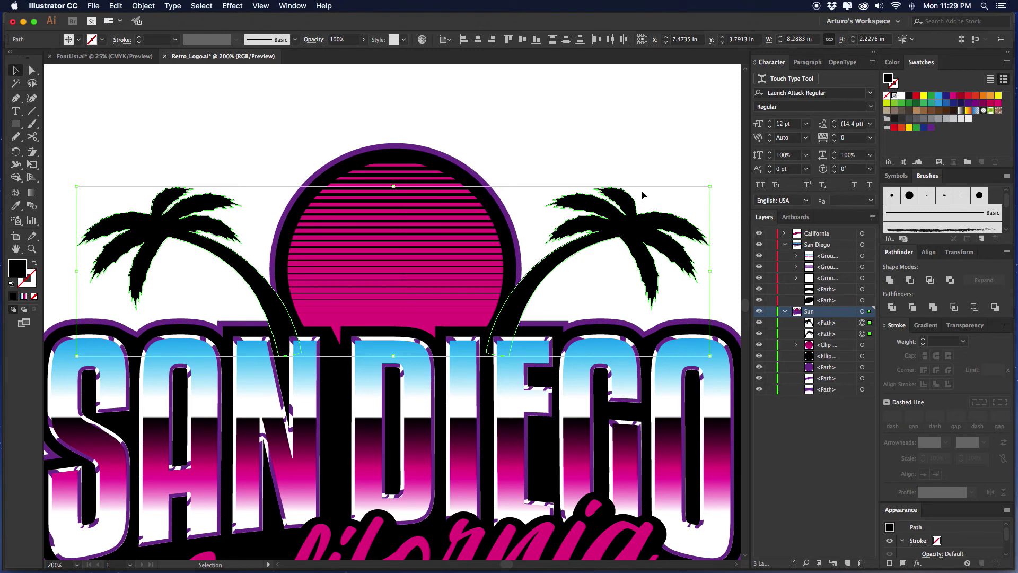
key("super+g")
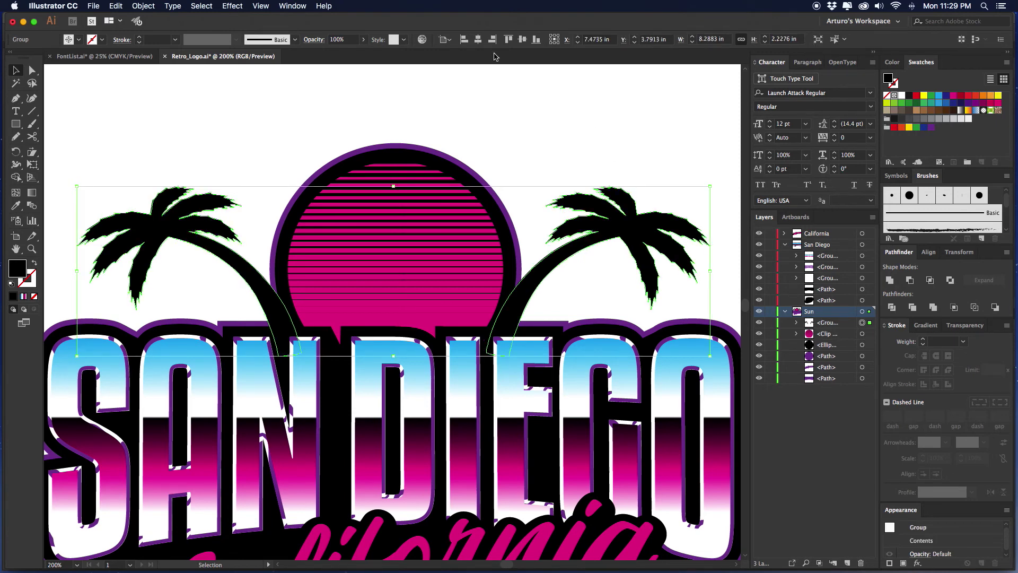
left_click(563, 135)
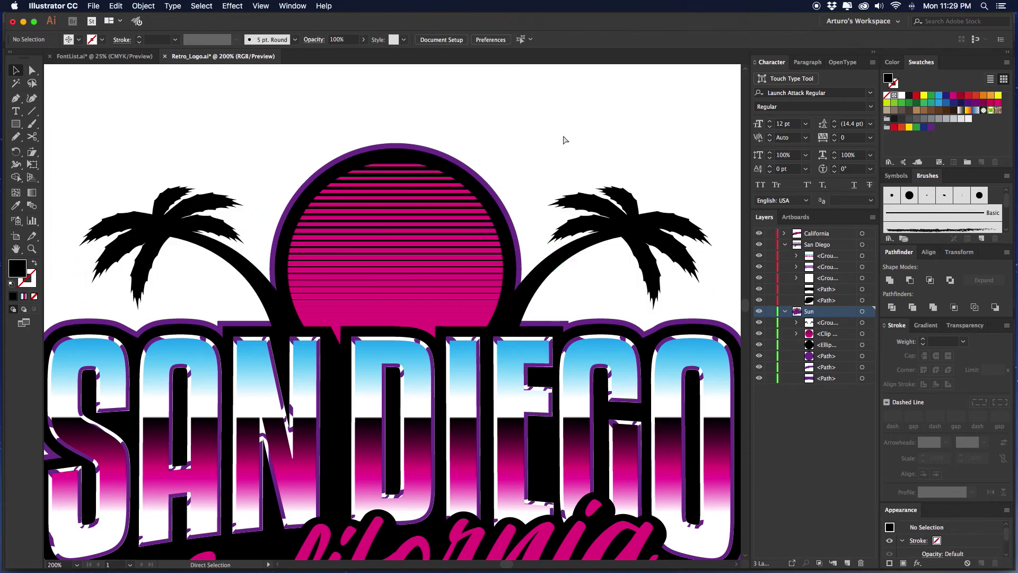
key("super+minus")
left_click_drag(553, 137, 587, 94)
Create a layer named Trees between San Diego and Sun, and move the palm tree group onto it.
left_click(605, 206)
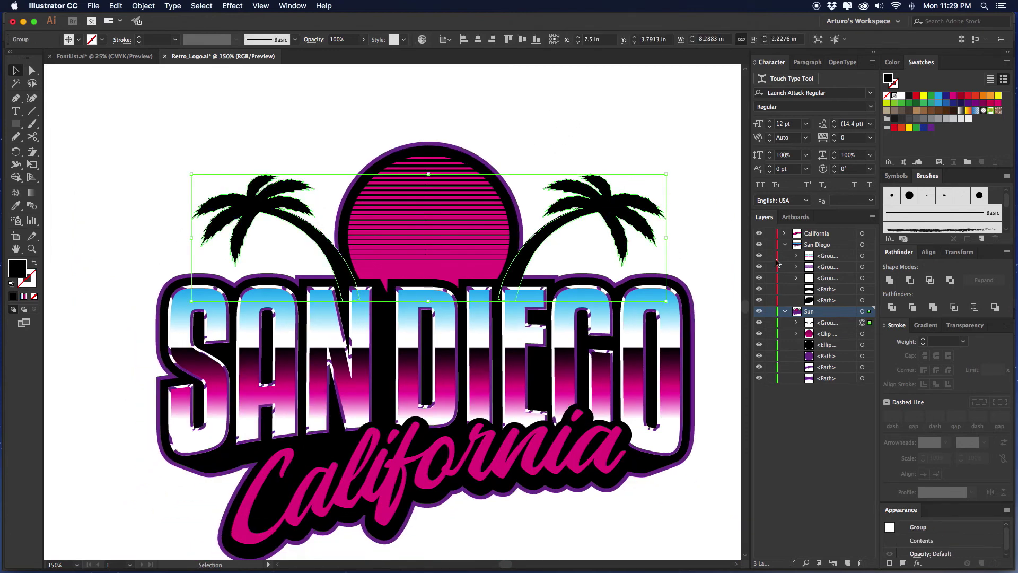
left_click(846, 562)
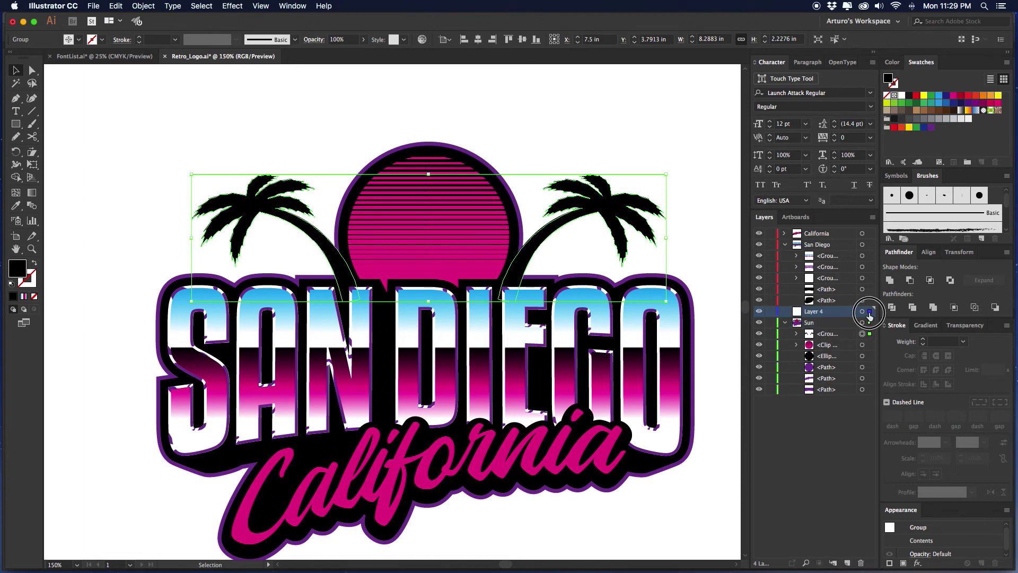
left_click_drag(869, 317, 869, 312)
double_click(814, 311)
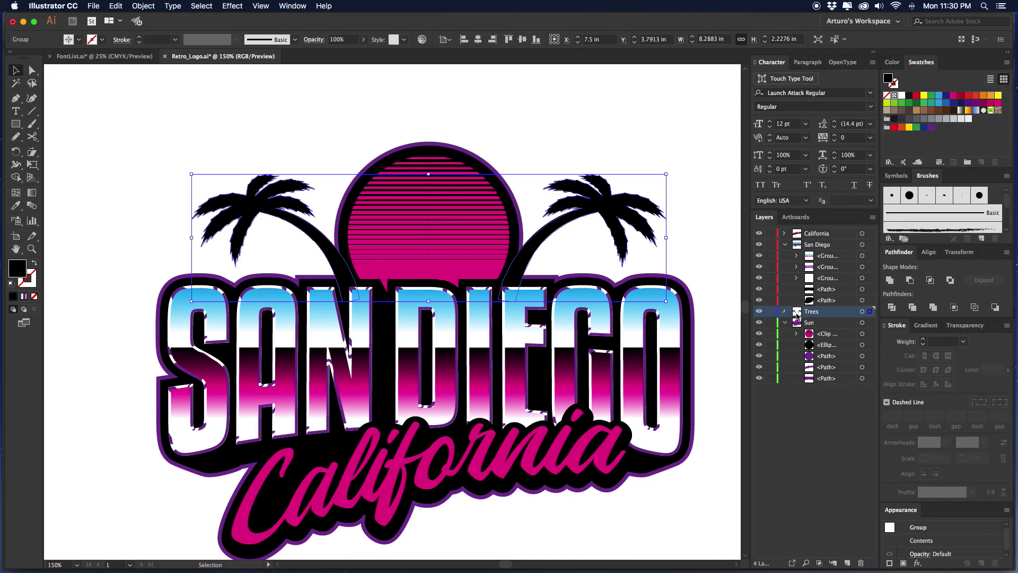
Duplicate the palm group within the Trees layer and give the lower copy a 10 pt purple stroke with round corner joins.
left_click(785, 312)
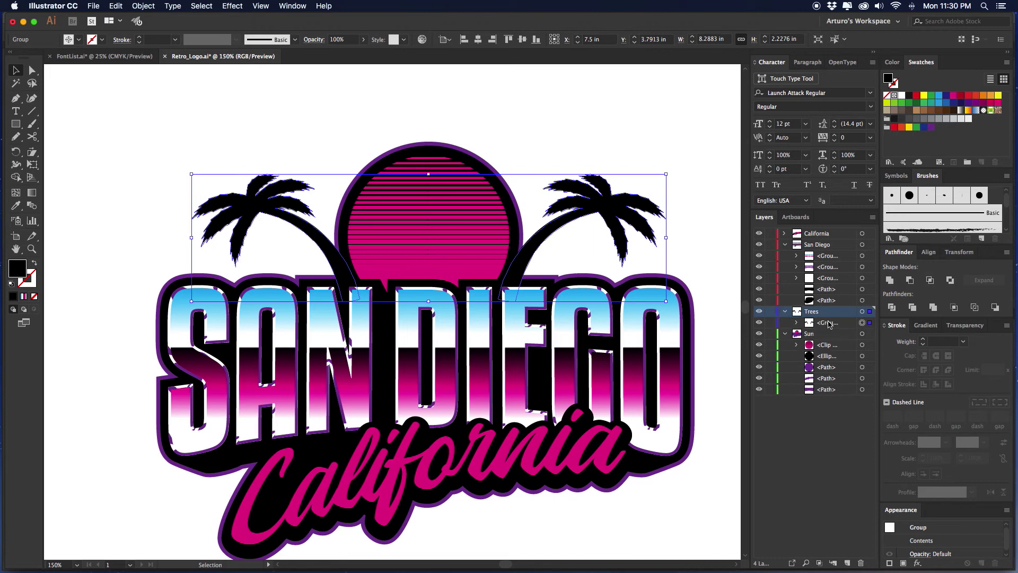
left_click_drag(834, 322, 834, 327)
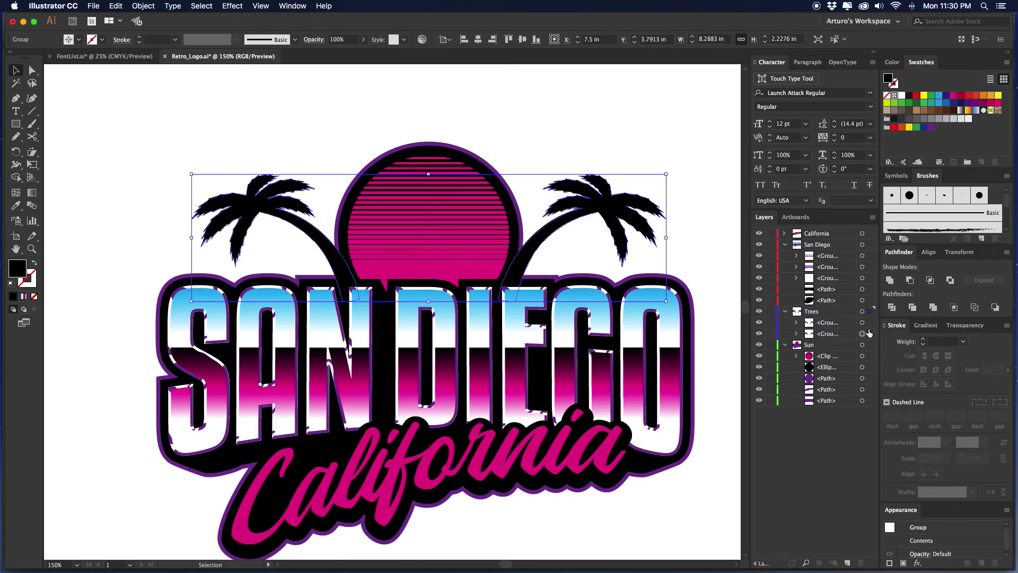
left_click(922, 339, "shift")
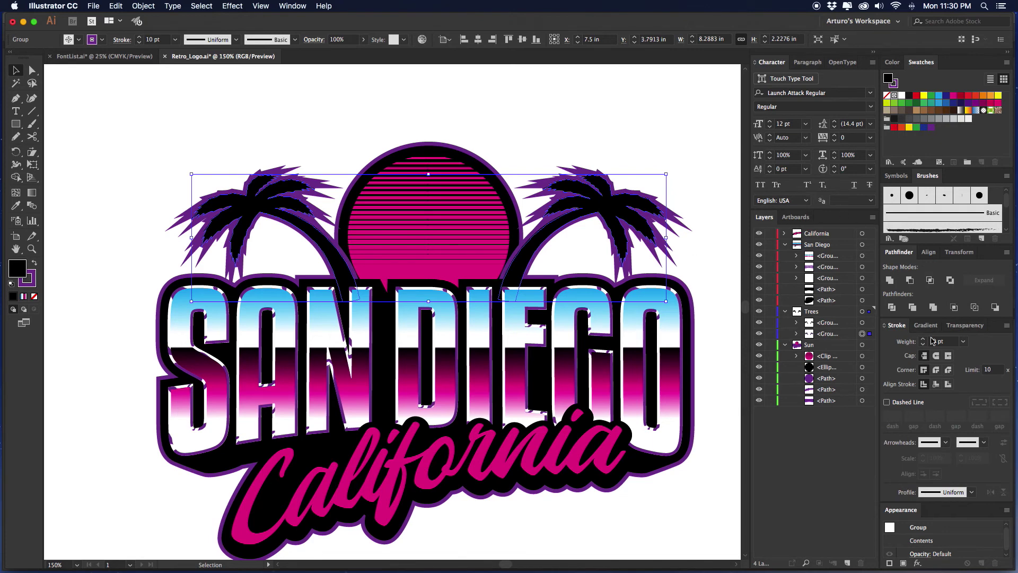
left_click(937, 370)
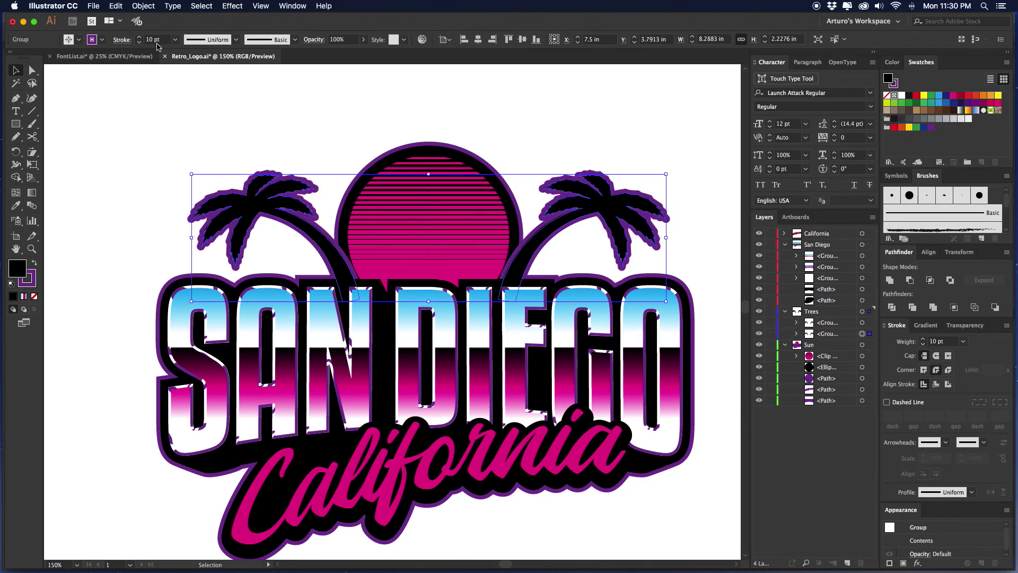
Expand and unite the stroked palm copy into a solid purple shape, and place it beneath the purple sun path in the Sun layer.
left_click(143, 6)
left_click(185, 122)
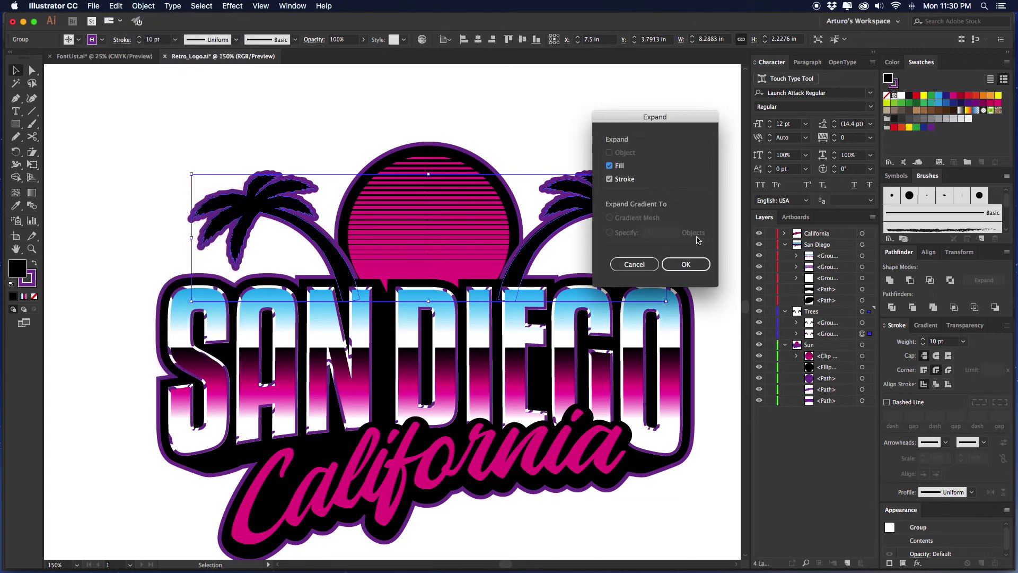
left_click(701, 264)
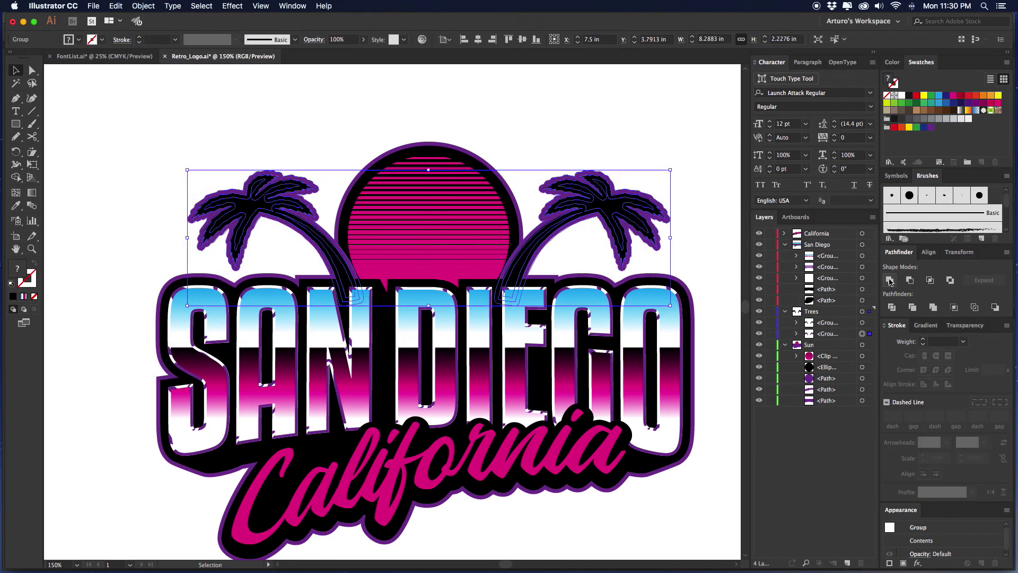
left_click(627, 136)
left_click(614, 184)
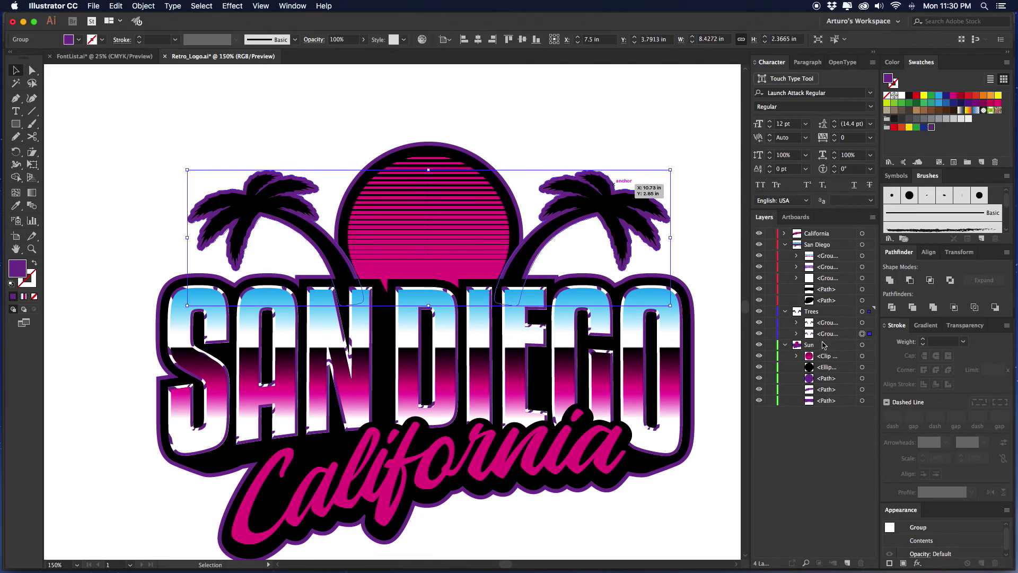
left_click_drag(826, 335, 816, 382)
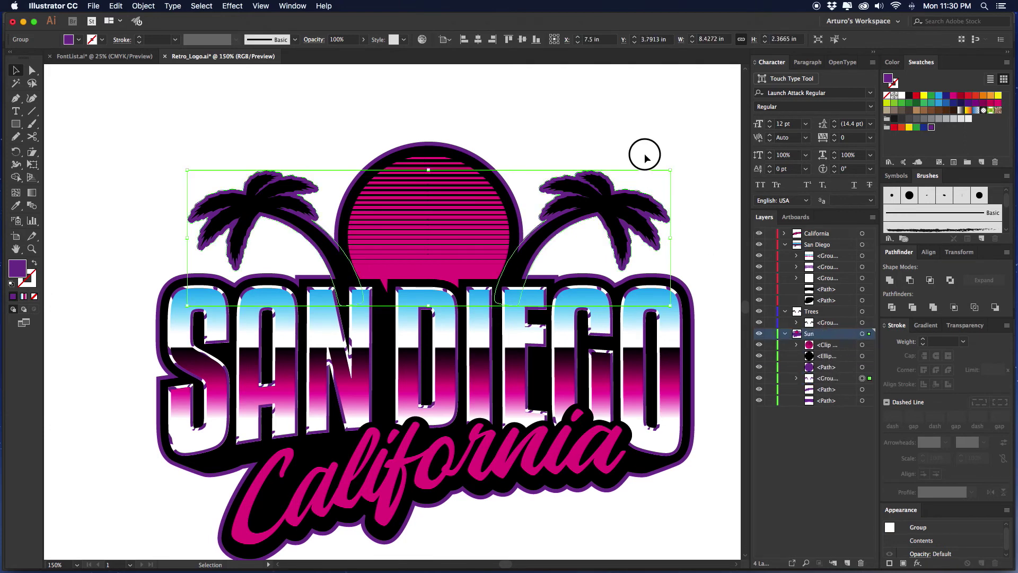
left_click(645, 156)
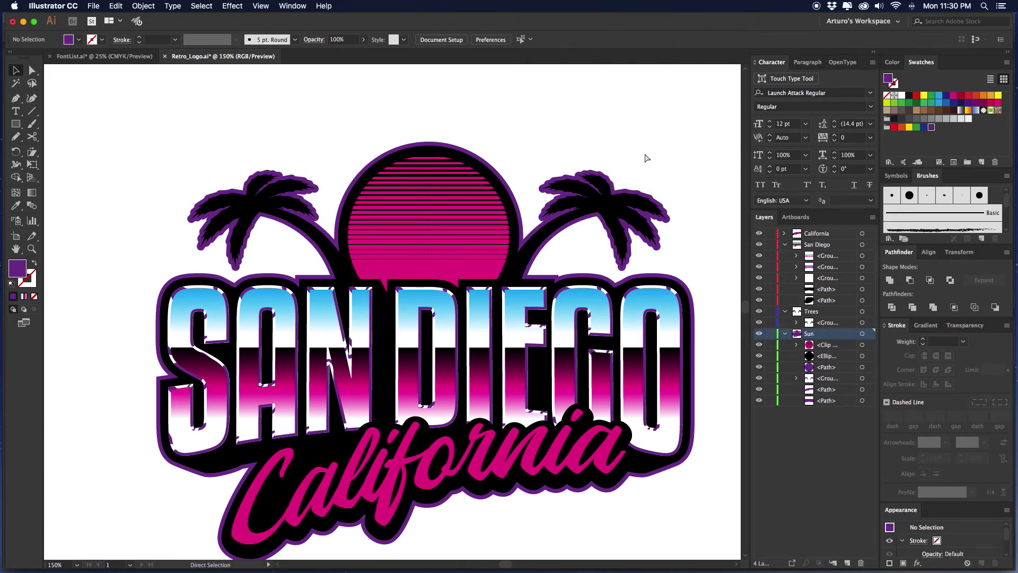
Select the entire logo and move it down toward the center of the artboard.
key("super+minus")
key("super+minus")
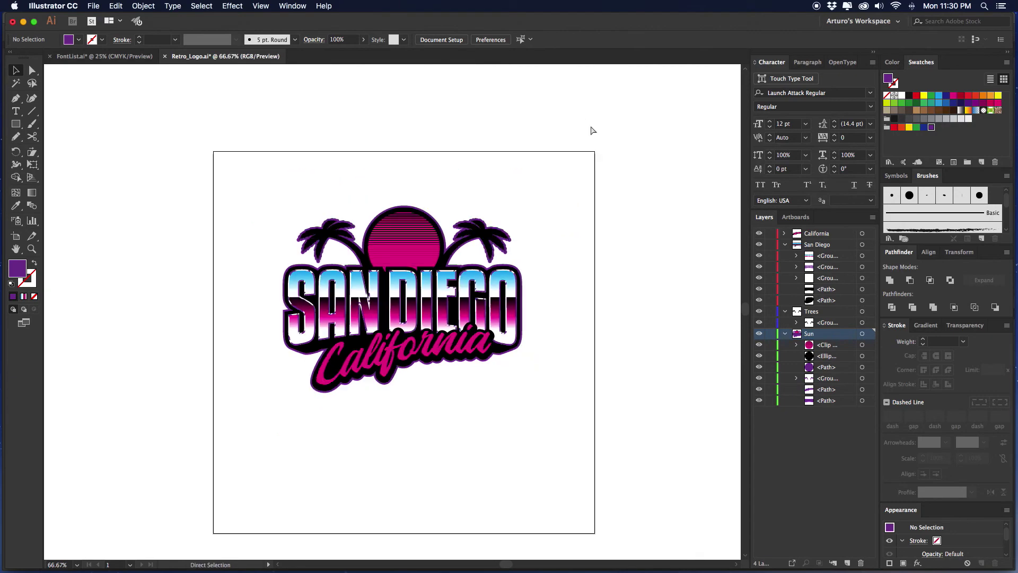
scroll(589, 116, "down", 2)
left_click_drag(560, 155, 327, 379)
left_click_drag(413, 248, 413, 288)
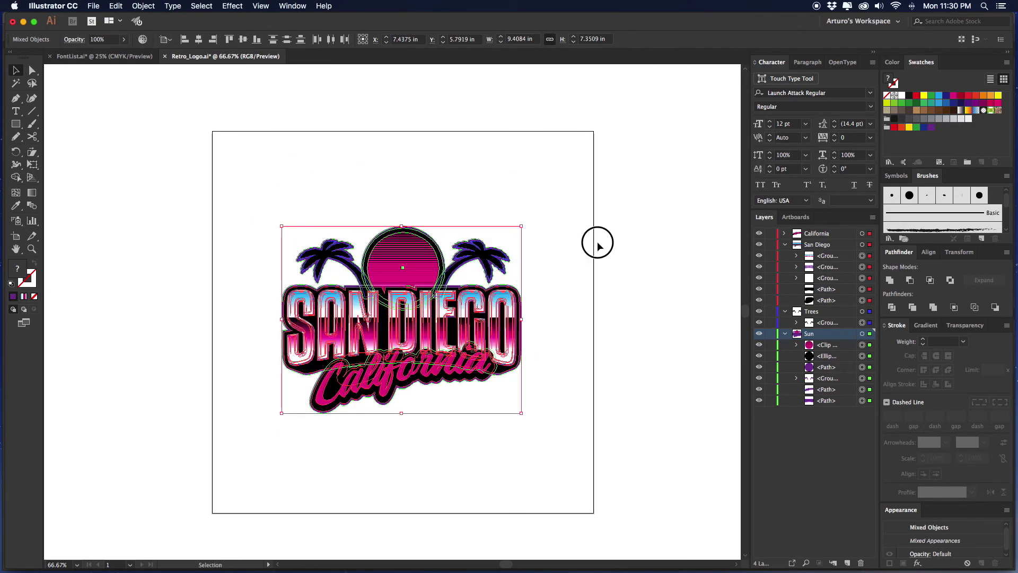
left_click(597, 243)
scroll(588, 244, "down", 1)
left_click_drag(568, 205, 265, 425)
left_click_drag(397, 337, 399, 333)
left_click(612, 313)
Collapse the Trees, Sun and San Diego layers to show only their top-level names.
left_click(785, 311)
left_click(785, 322)
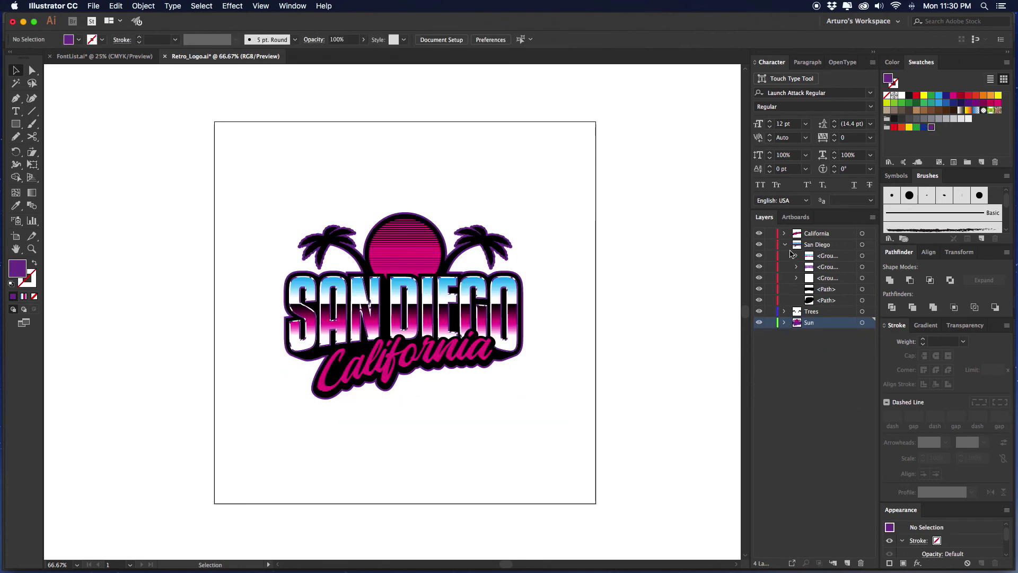
left_click(785, 244)
Create a layer beneath Sun at the bottom of the stack and name it Background.
scroll(586, 247, "down", 3)
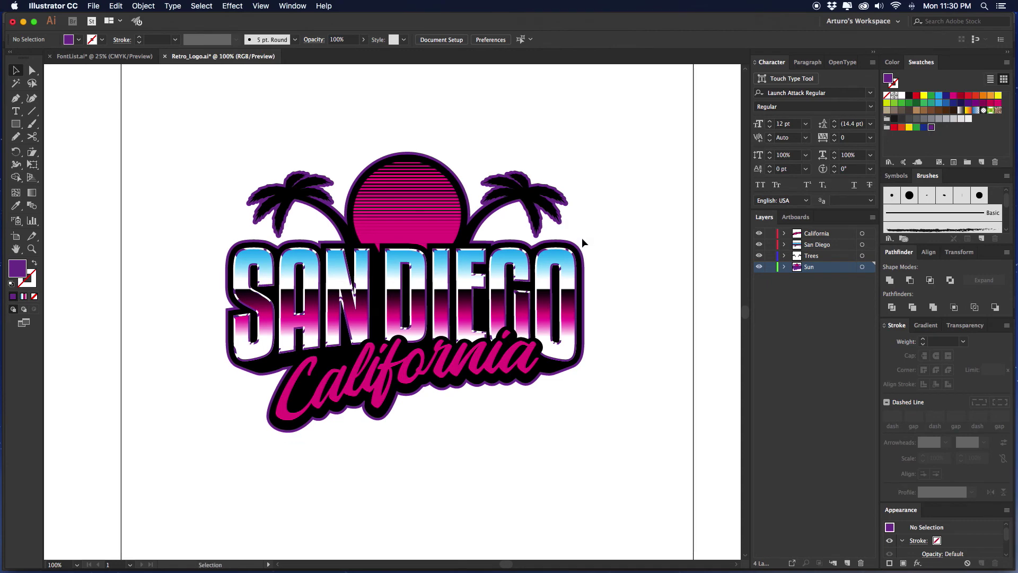
scroll(590, 227, "left", 2)
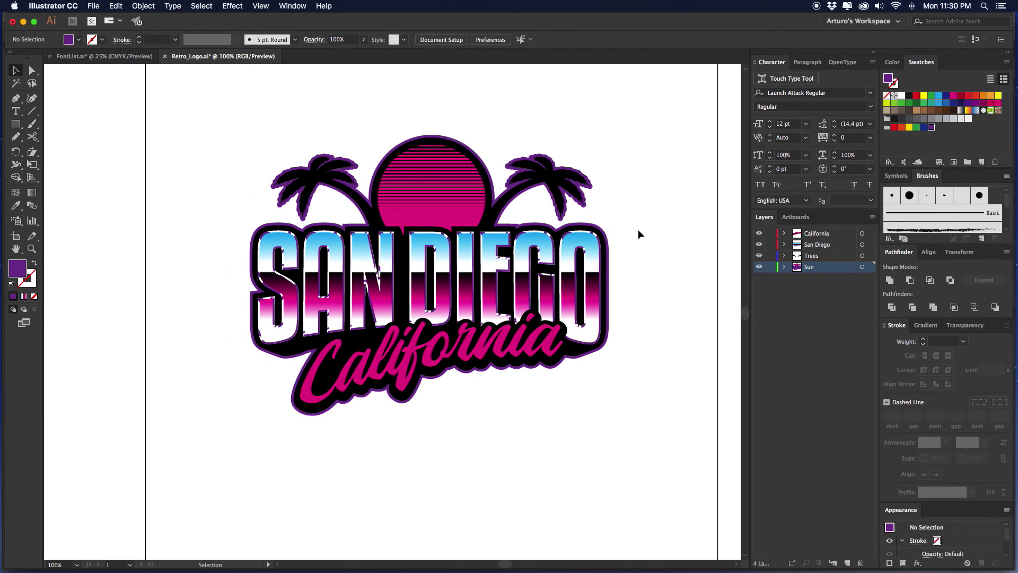
scroll(689, 248, "left", 1)
left_click(847, 563)
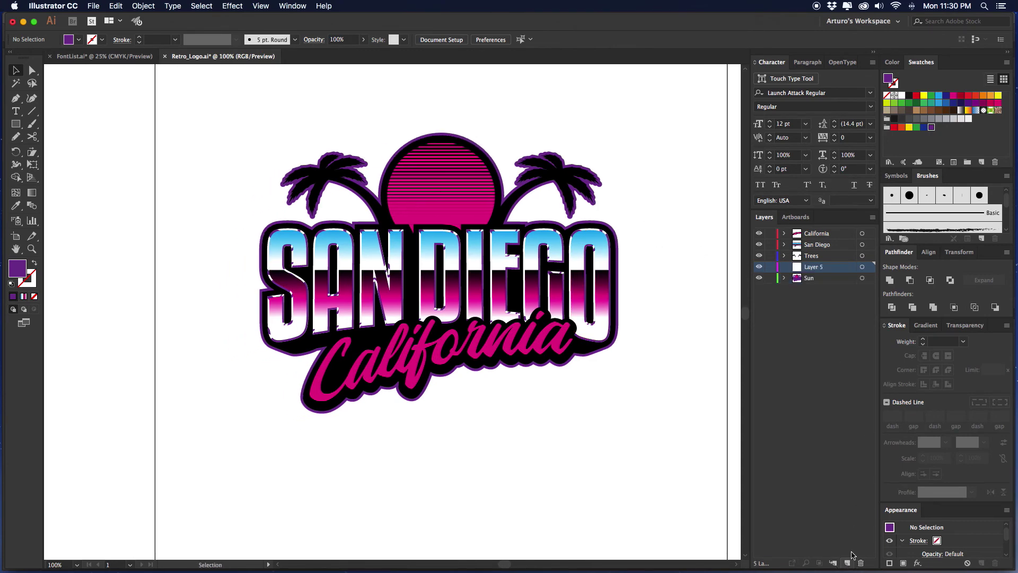
left_click_drag(821, 267, 817, 282)
double_click(815, 279)
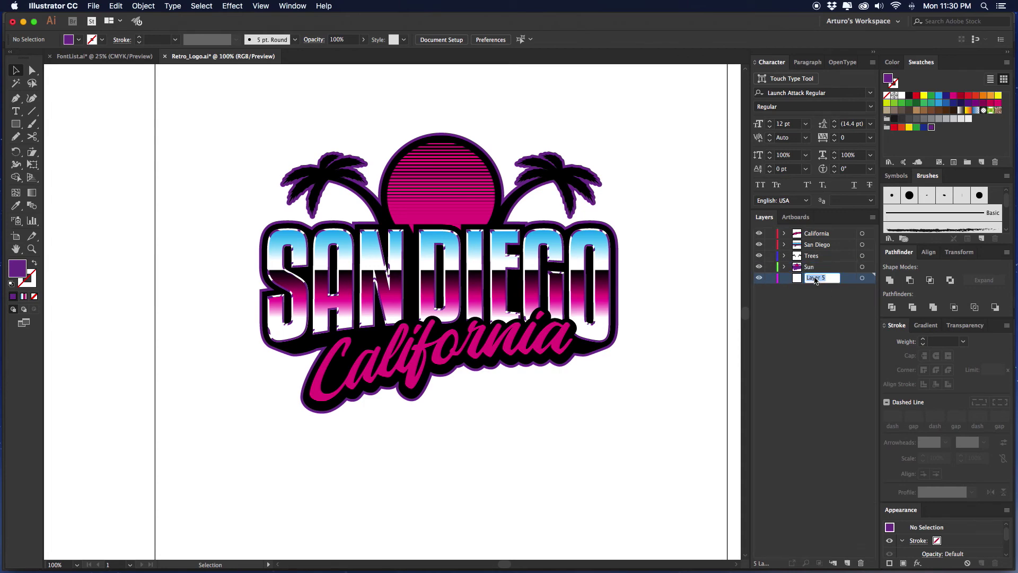
type("Background")
key("Return")
Create a 15 x 15 in square on the Background layer and center it on the artboard in both directions.
left_click_drag(602, 200, 534, 192)
key("super+minus")
left_click(18, 126)
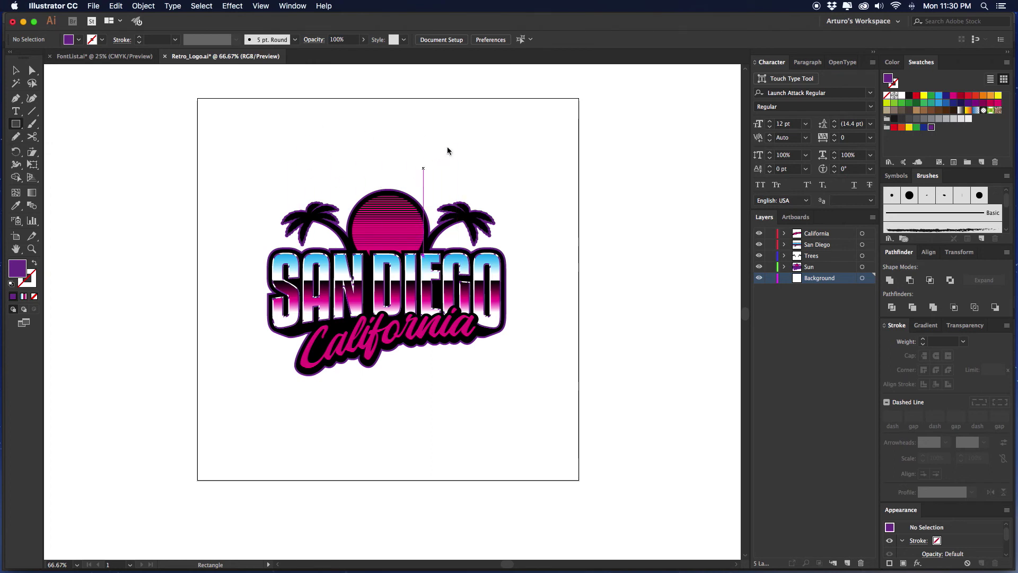
left_click(471, 134)
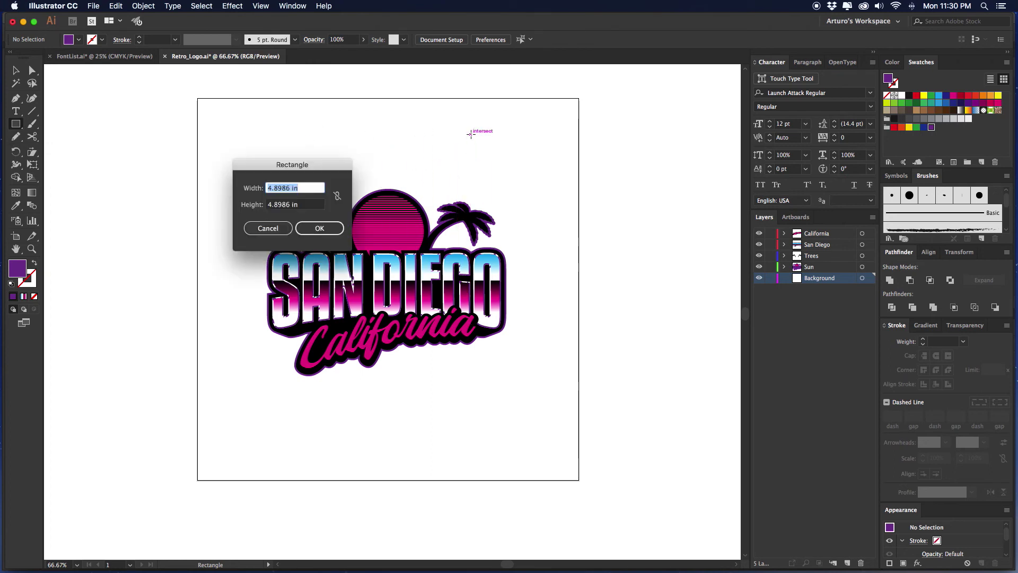
type("15")
key("Tab")
type("15")
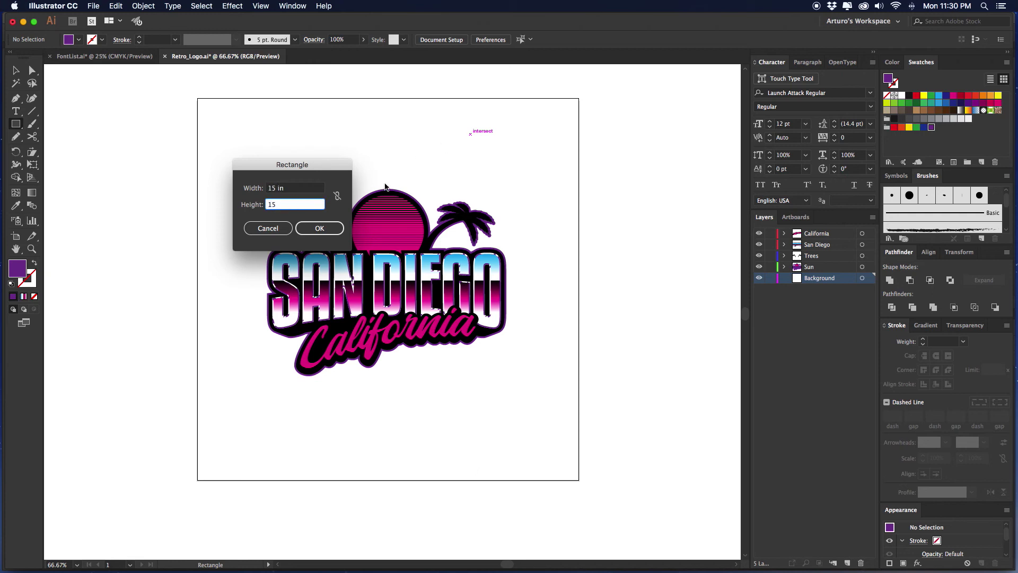
left_click(319, 228)
key("v")
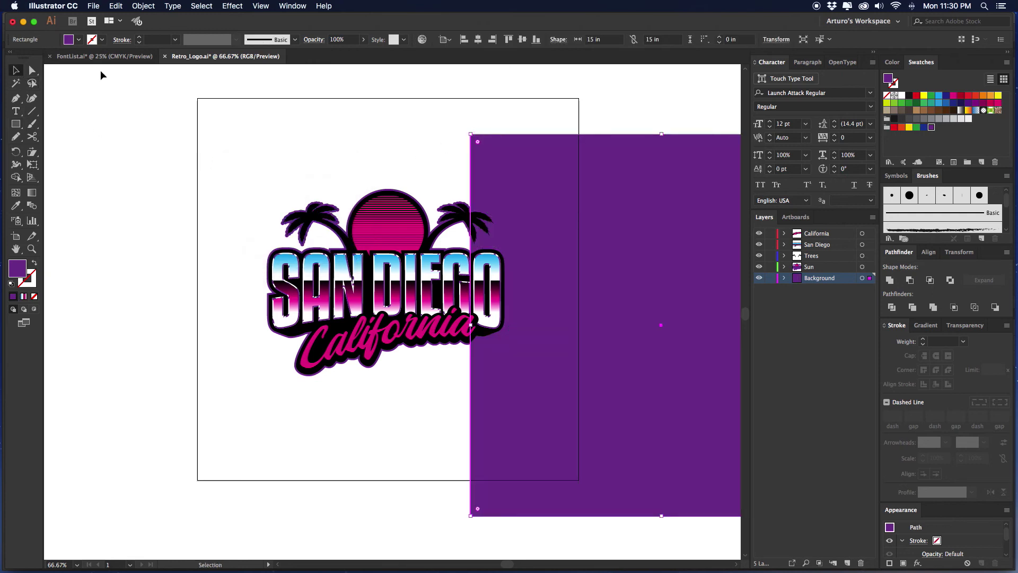
left_click(477, 39)
left_click(525, 43)
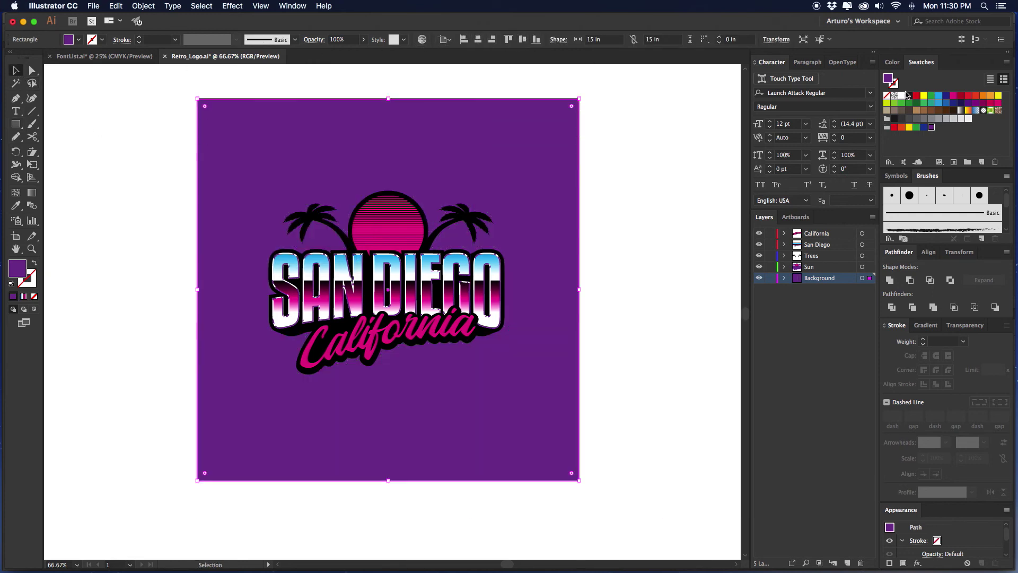
Fill the background square with black and lock the Background layer.
left_click(895, 96)
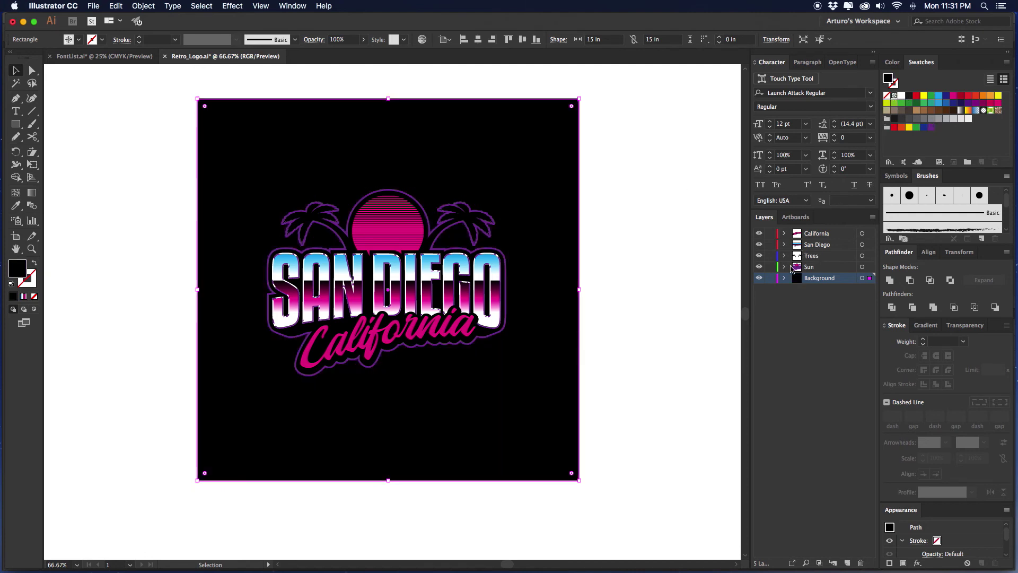
left_click(930, 128)
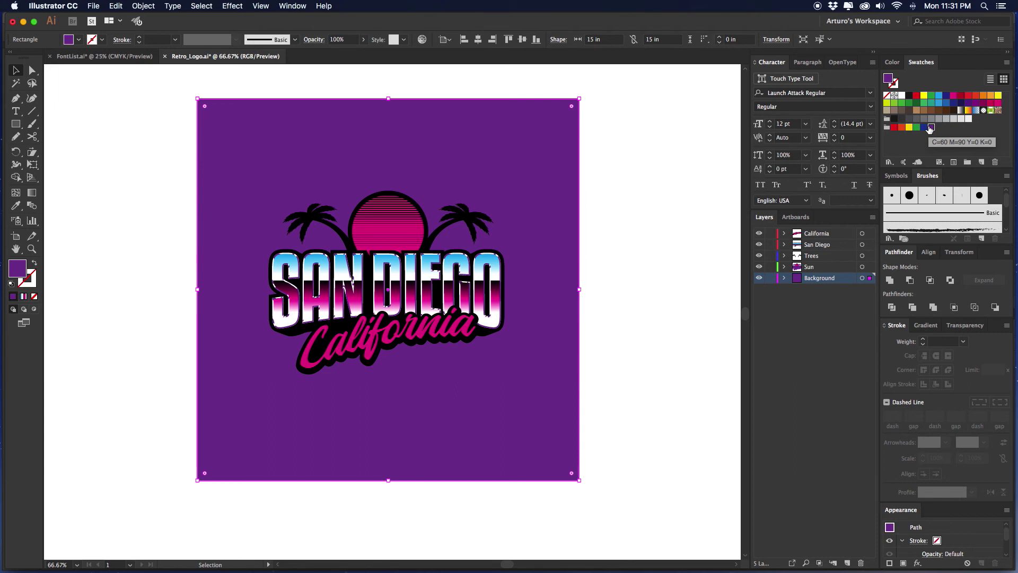
left_click(895, 96)
left_click(771, 278)
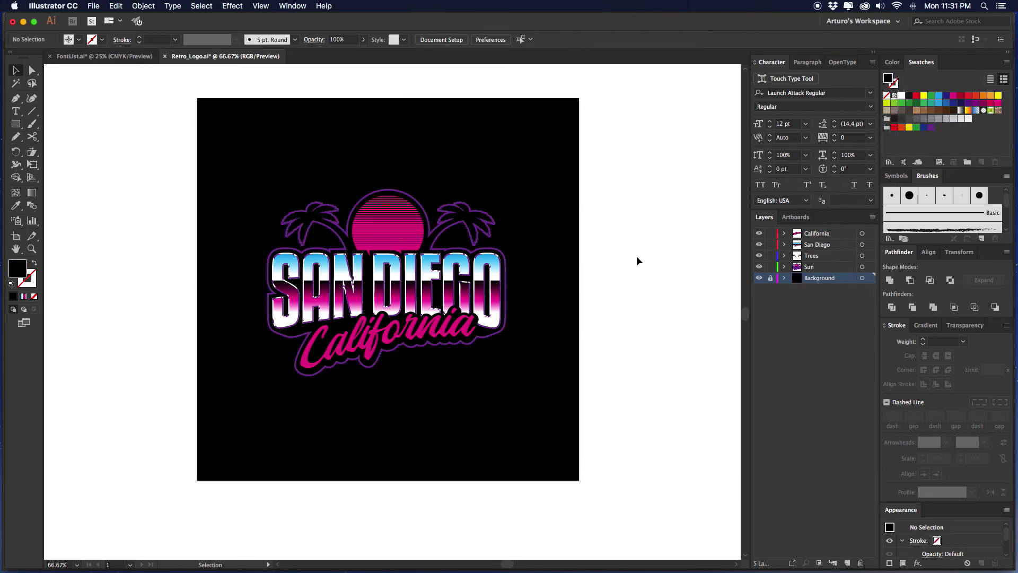
Create a layer named Grid directly above the Background layer.
scroll(624, 247, "left", 3)
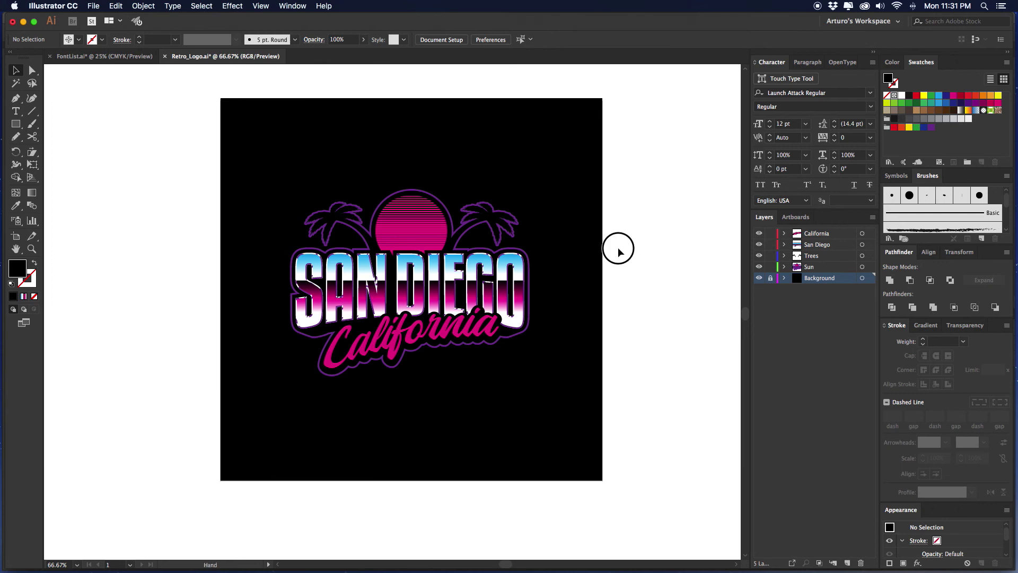
left_click_drag(618, 248, 405, 260)
key("super+equal")
key("m")
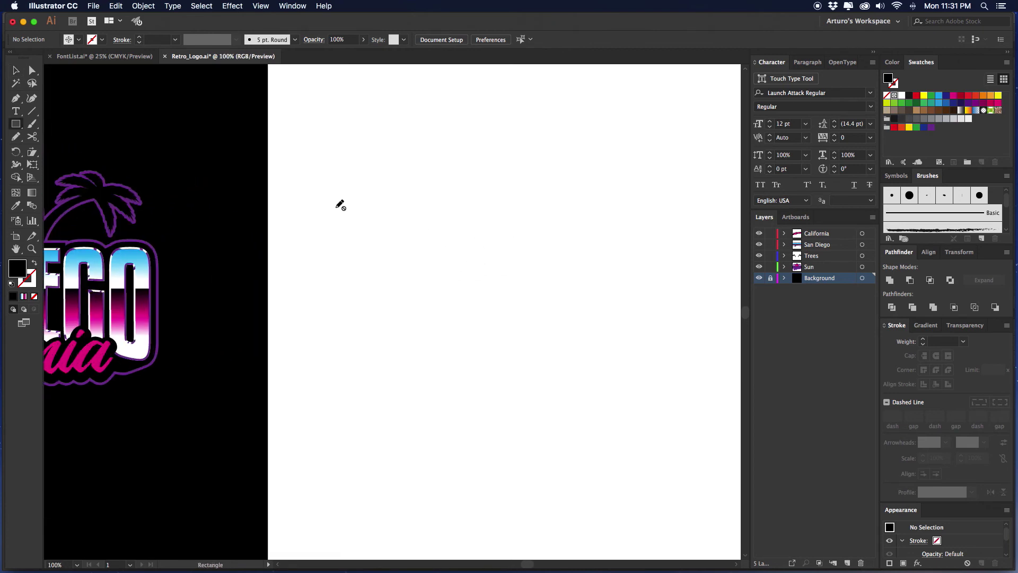
left_click(848, 563)
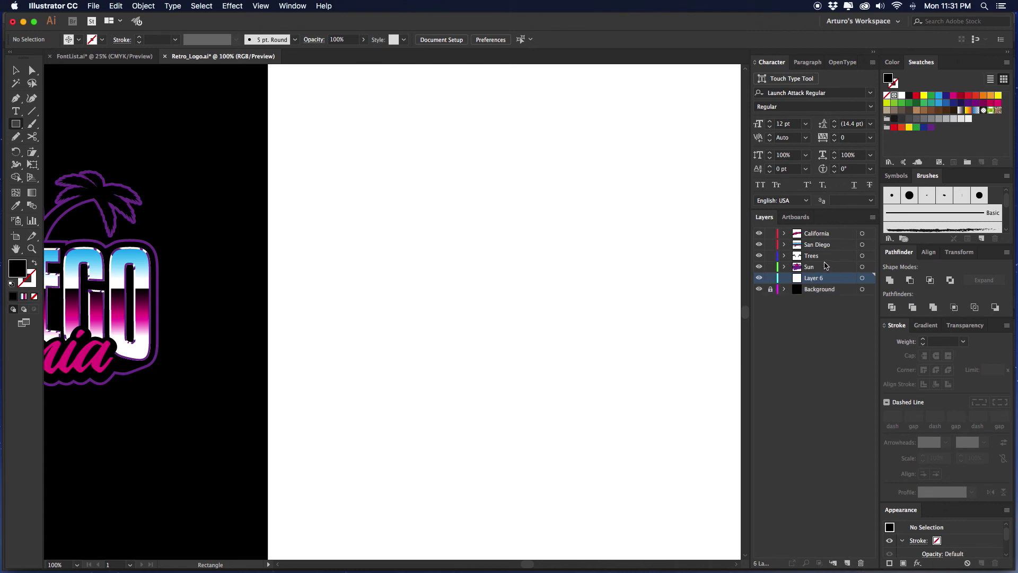
double_click(824, 281)
type("Grid")
key("Return")
Draw a black square about 6.86 in per side on the Grid layer, in the empty space right of the artboard.
left_click_drag(440, 238, 428, 239)
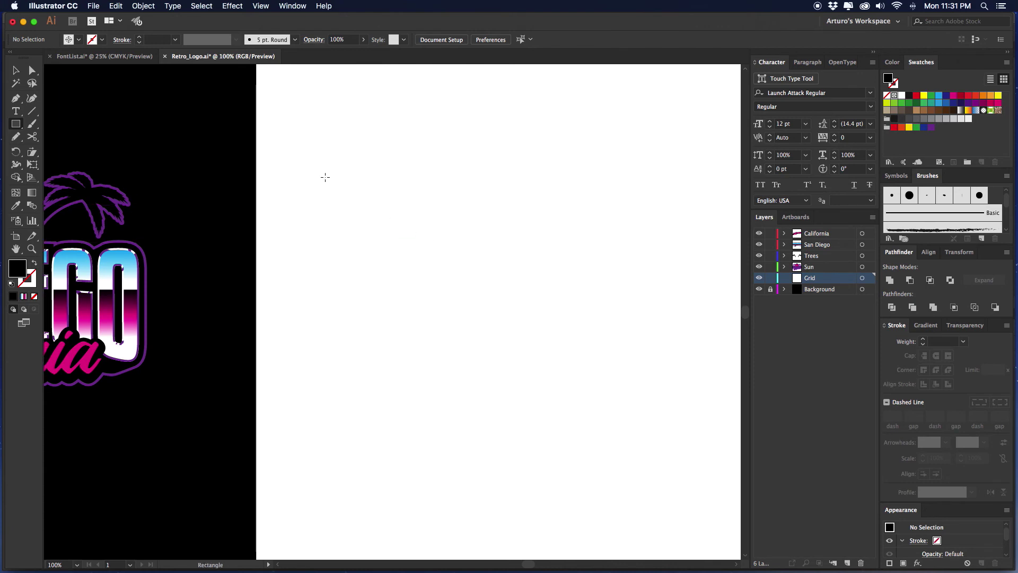
left_click_drag(319, 140, 582, 401)
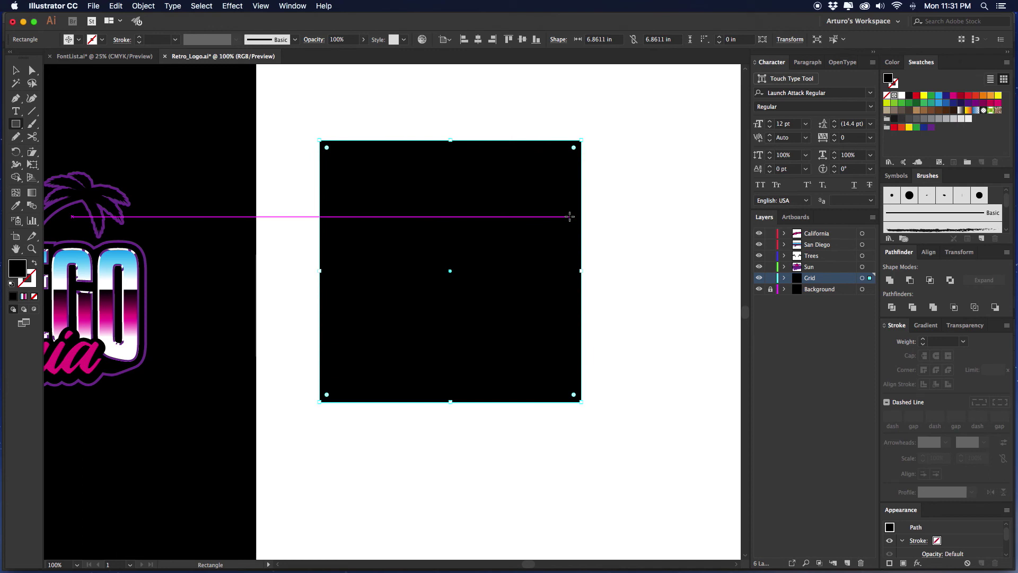
Swap the square's black fill for a 1 pt black outline with no fill.
key("shift+x")
key("v")
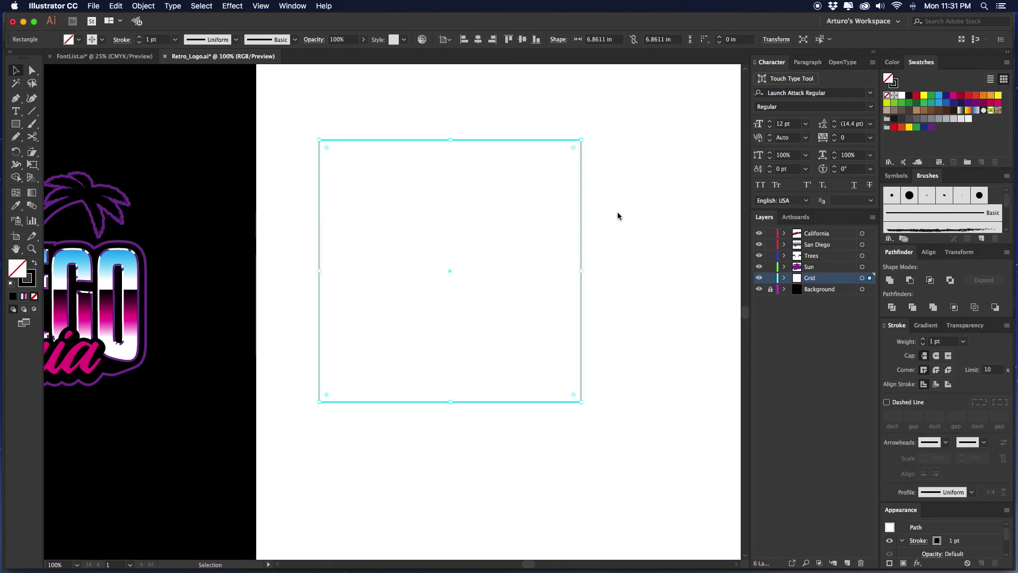
left_click(615, 205)
Draw a vertical Pen line along the square's entire left edge and set its stroke weight to 5 pt.
key("p")
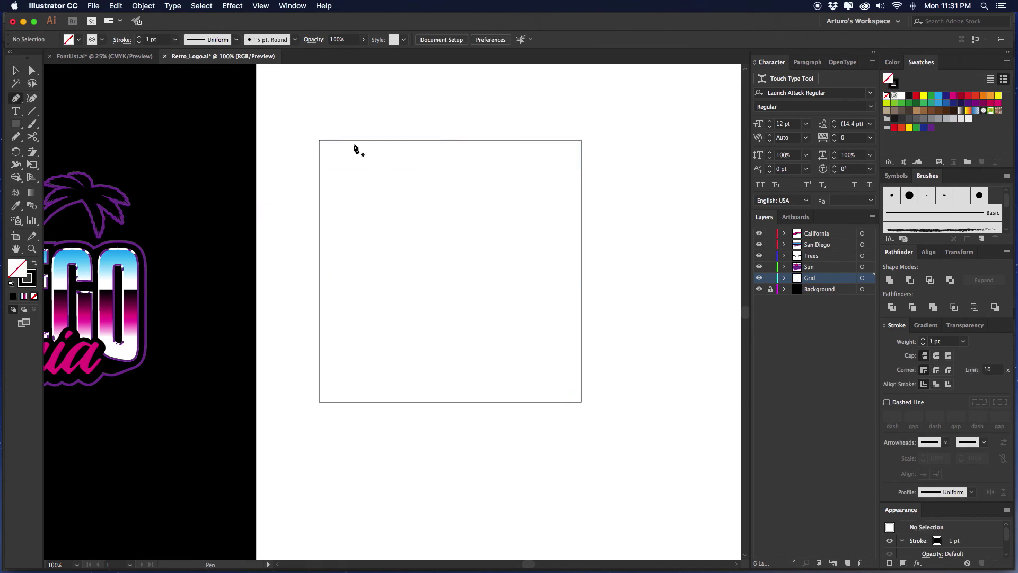
left_click(319, 140)
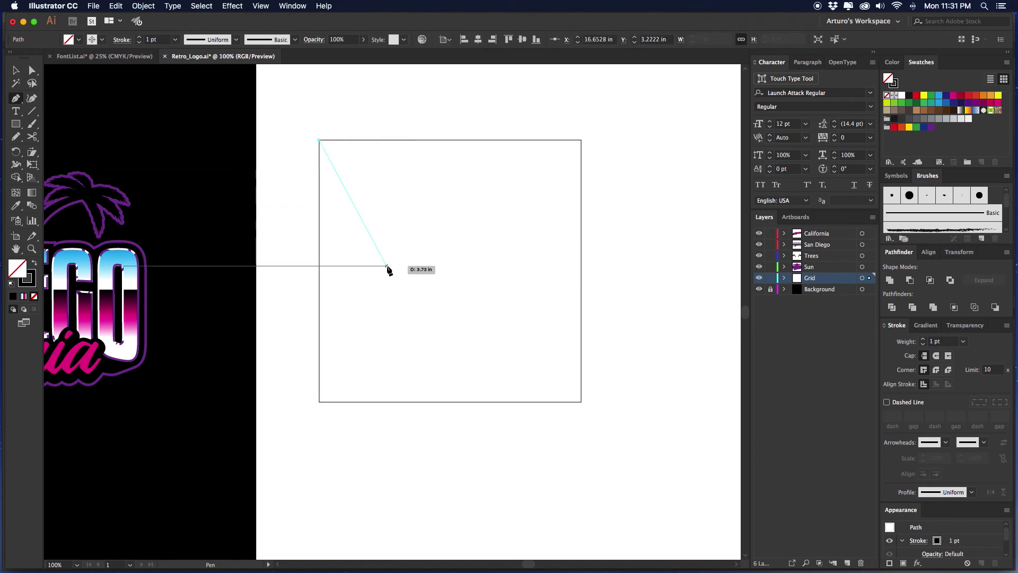
left_click(320, 402)
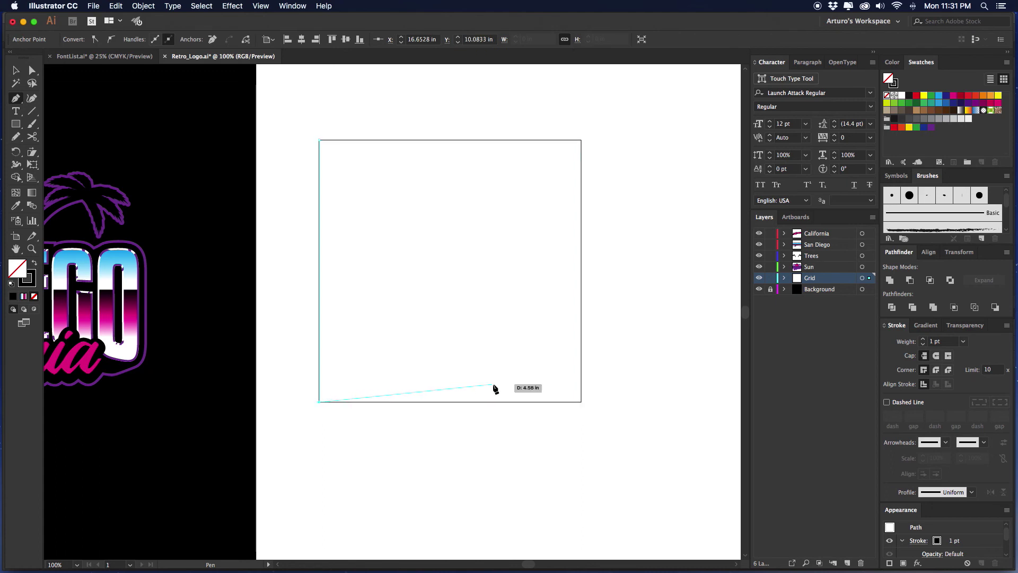
left_click(923, 341)
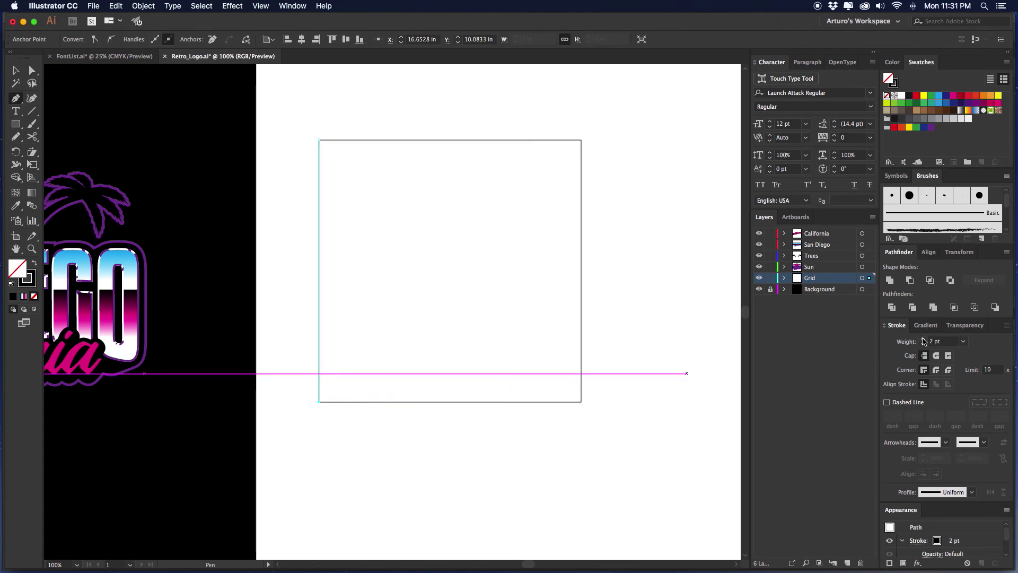
left_click(924, 341)
left_click(923, 341)
left_click(924, 340)
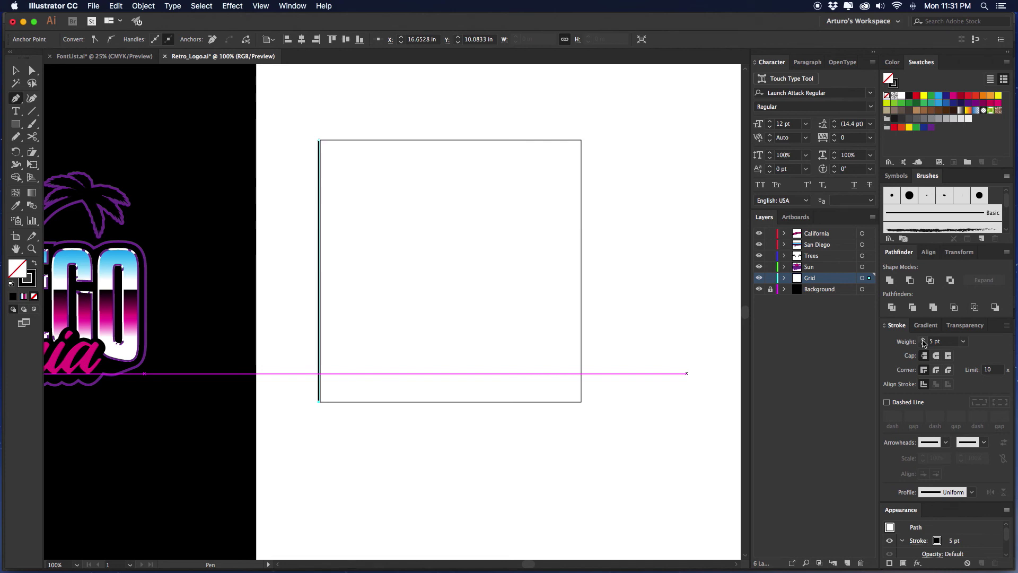
left_click(15, 73)
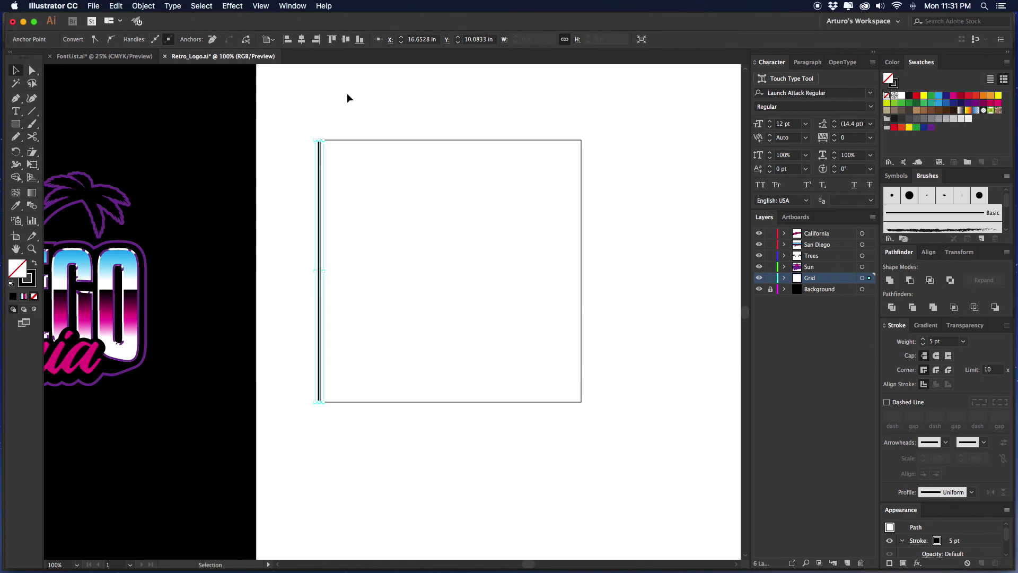
left_click(347, 95)
Duplicate the thick vertical line onto the square's right edge and delete the guide square.
scroll(330, 173, "down", 1)
scroll(330, 173, "right", 1)
left_click(312, 200)
left_click_drag(312, 200, 571, 206)
left_click(639, 205)
left_click_drag(488, 110, 465, 182)
key("Delete")
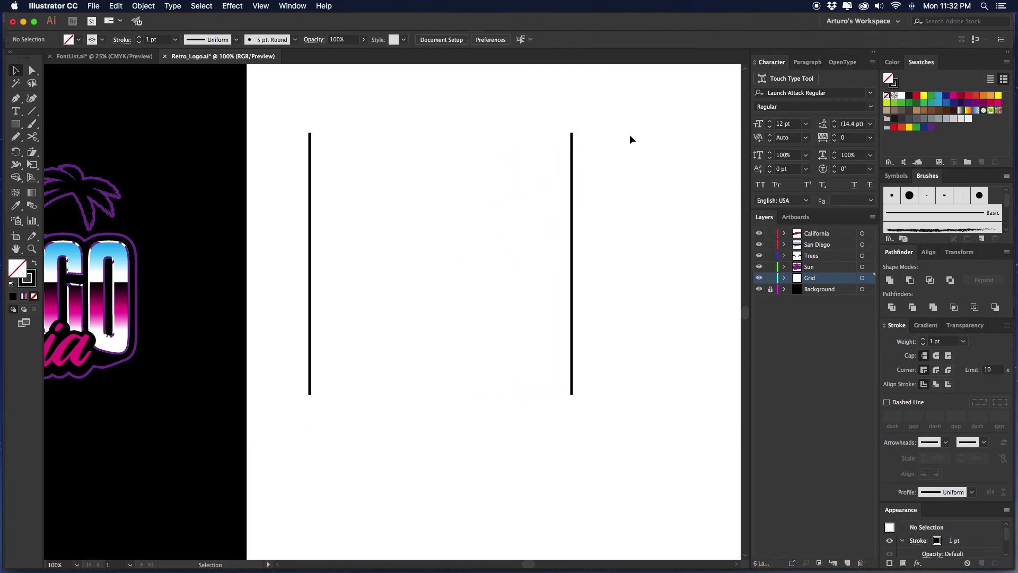
Expand the two vertical lines into filled shapes.
left_click_drag(653, 123, 304, 244)
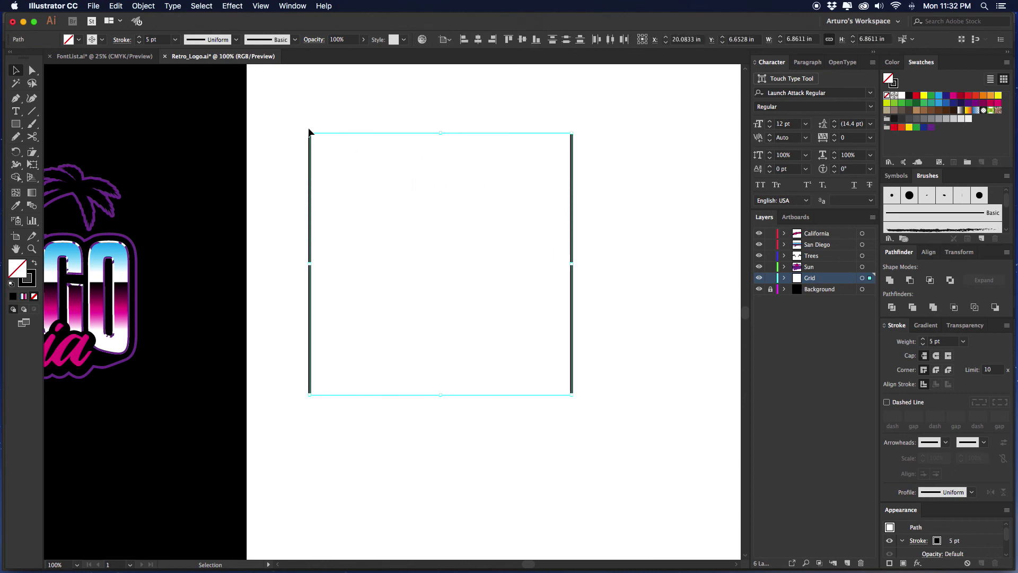
left_click_drag(625, 107, 276, 245)
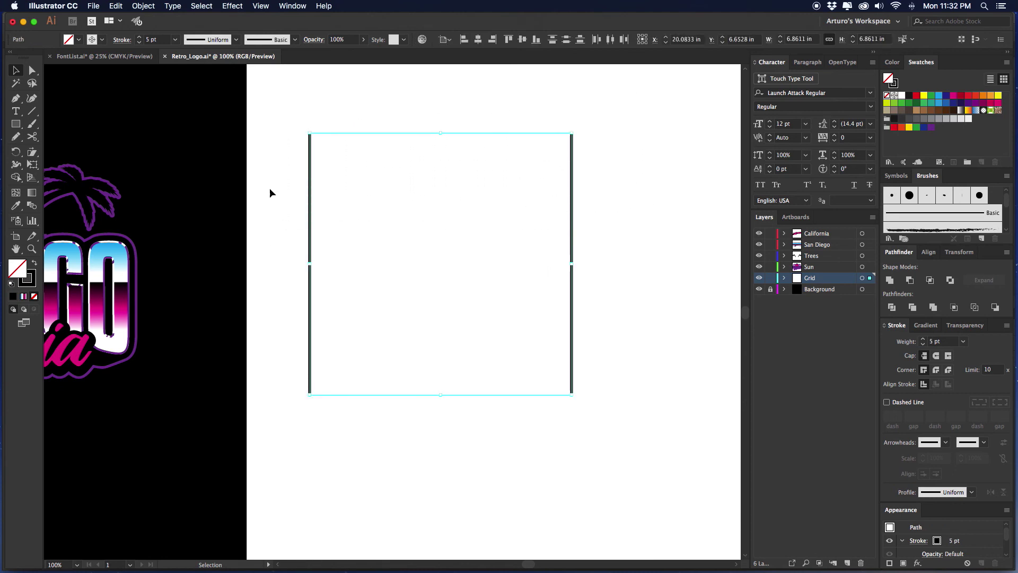
left_click(143, 6)
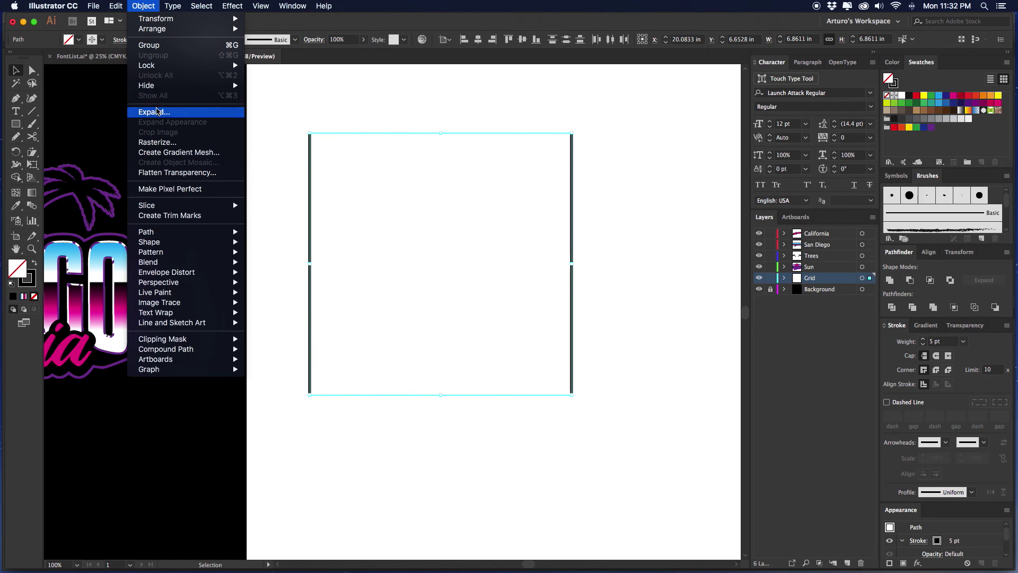
left_click(154, 112)
left_click(686, 263)
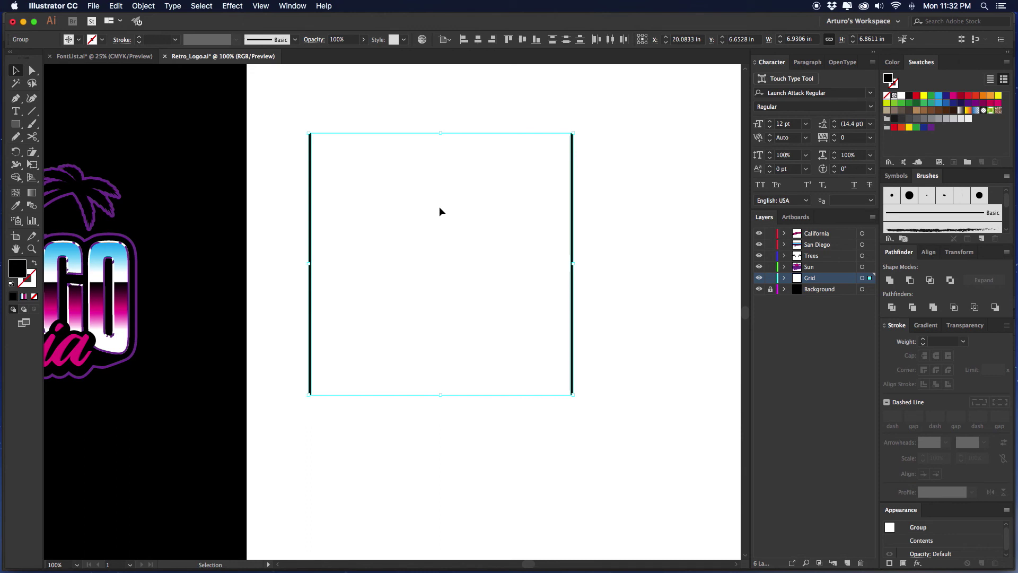
Blend the two vertical bars using Specified Steps spacing with 10 steps.
key("alt+super")
key("alt+super+b")
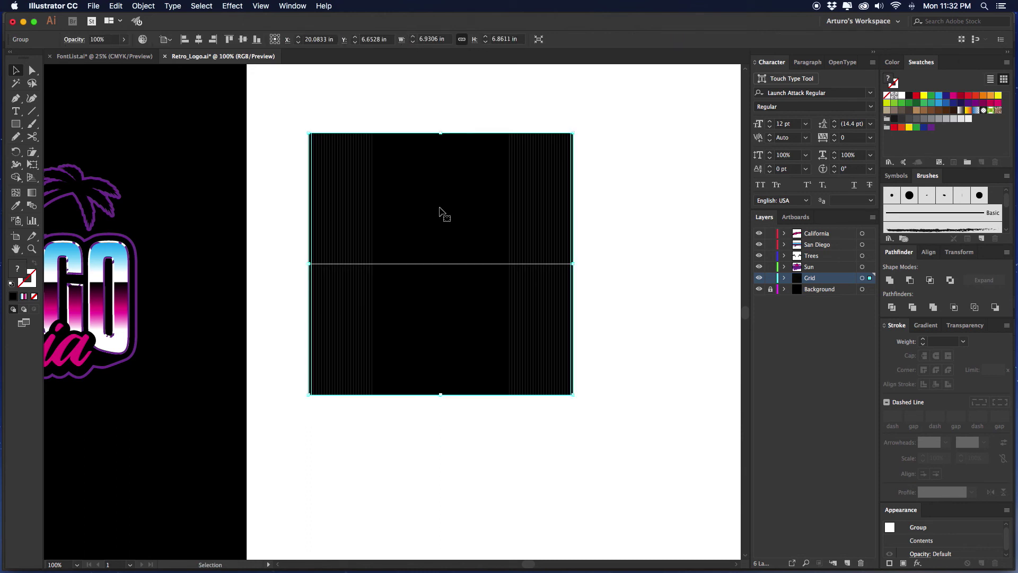
double_click(31, 207)
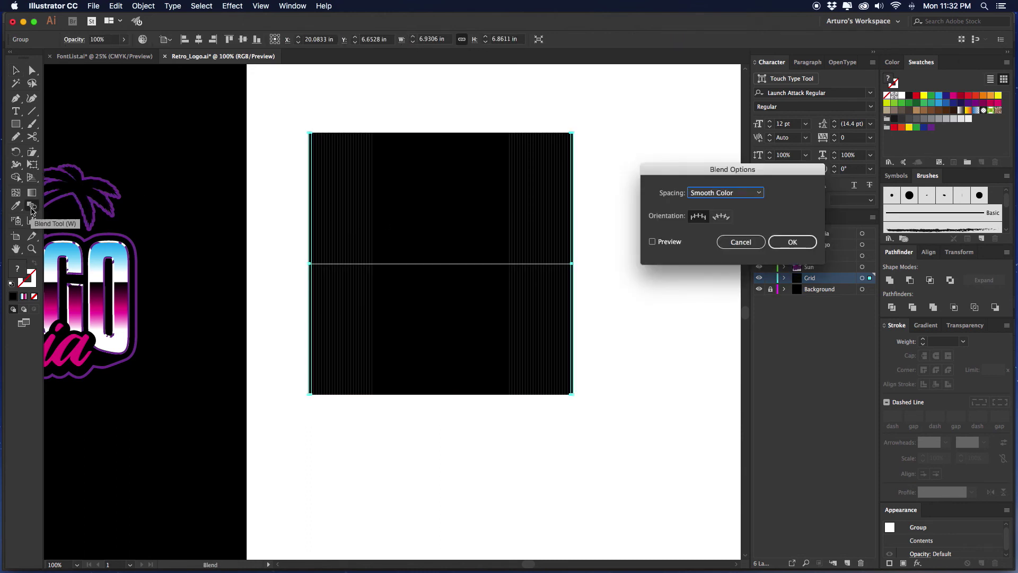
left_click(713, 197)
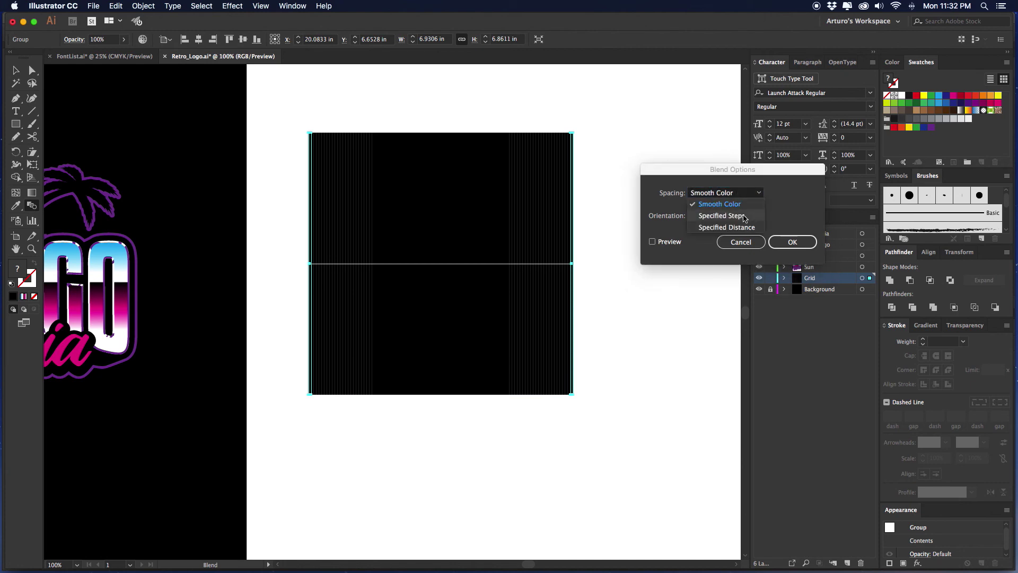
left_click(745, 218)
left_click(669, 243)
left_click(785, 194)
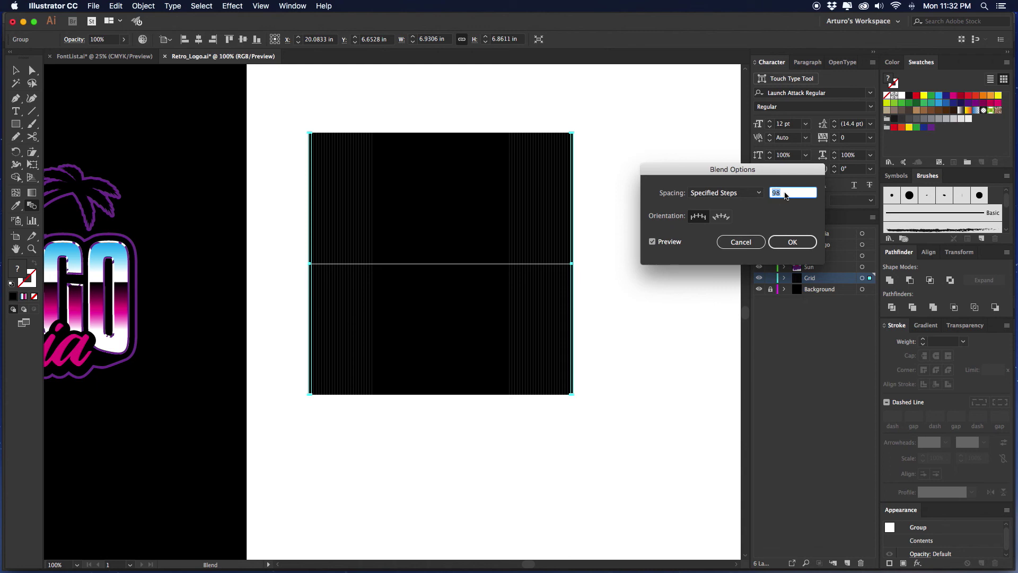
type("10")
key("Tab")
left_click(792, 246)
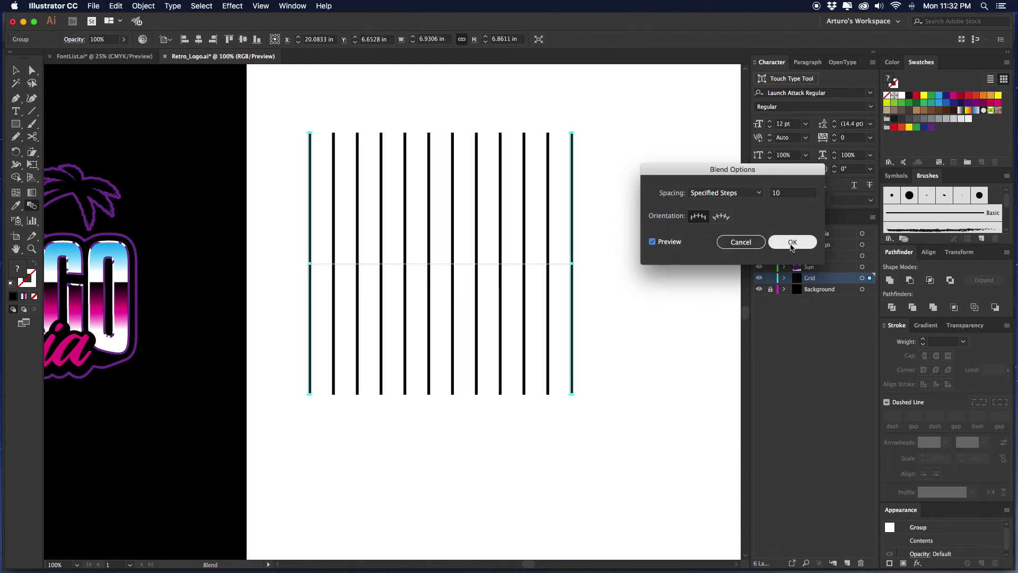
Expand the blend's object and fill into individual bars.
left_click(16, 70)
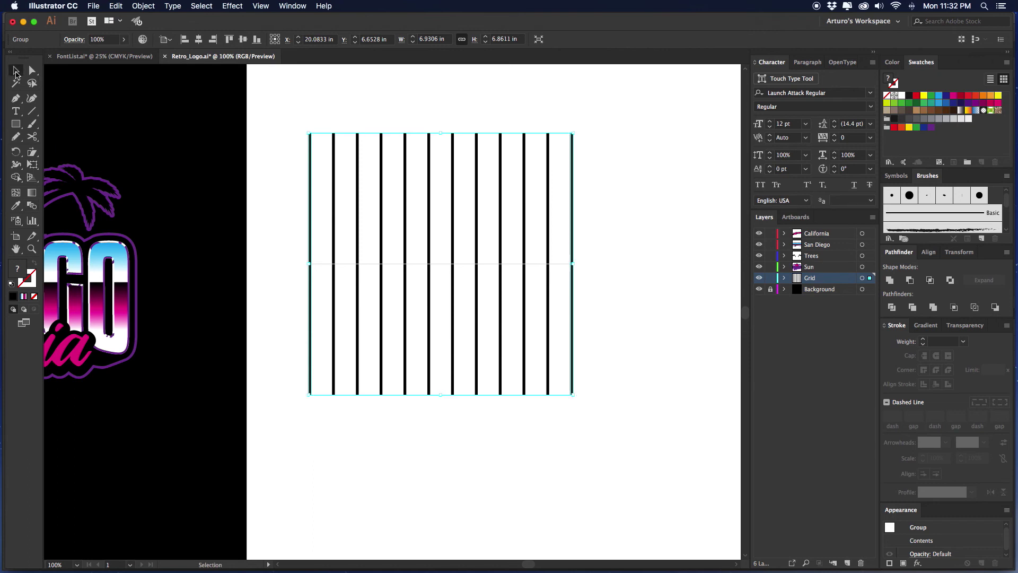
left_click(138, 8)
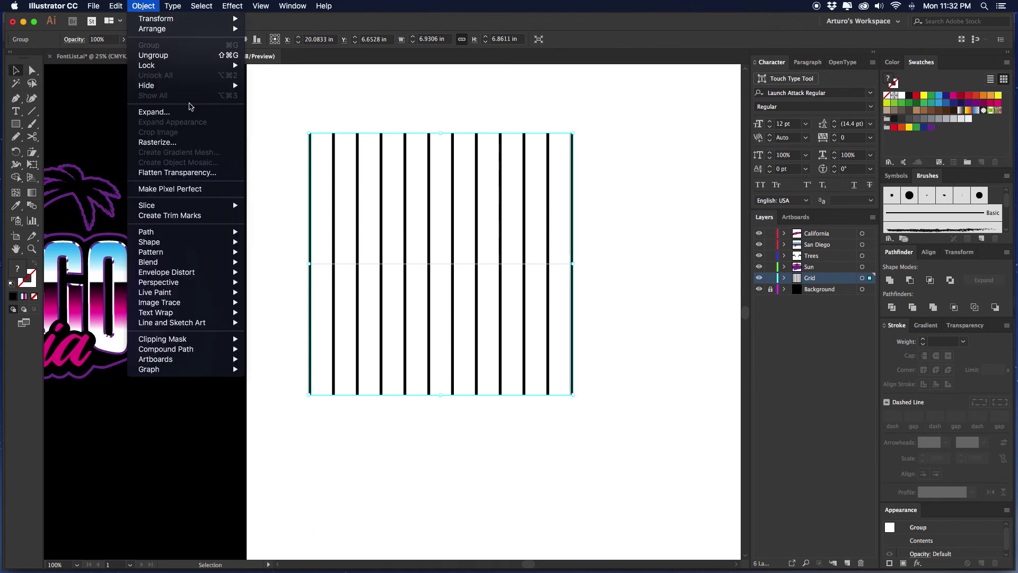
left_click(153, 112)
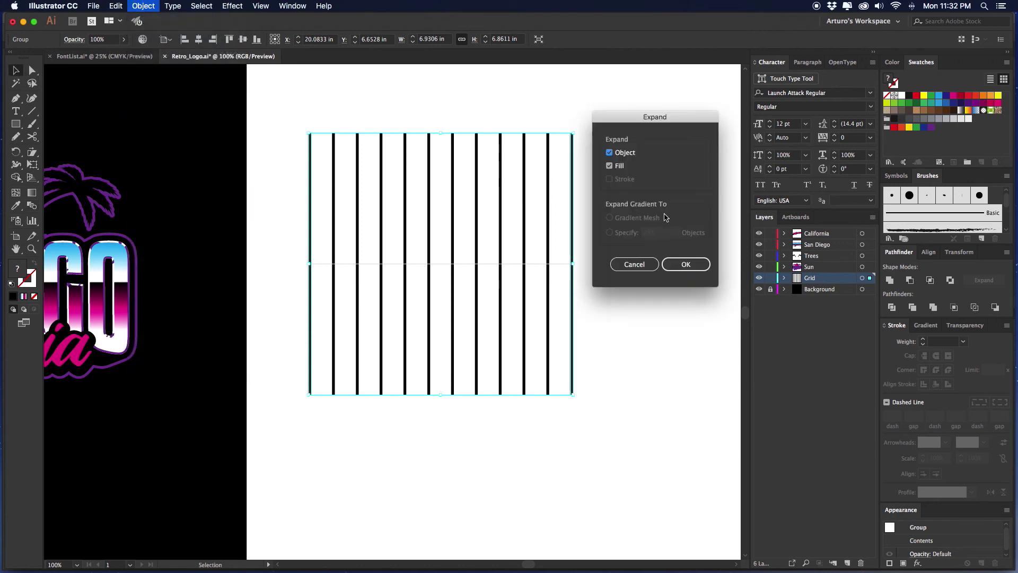
left_click(684, 262)
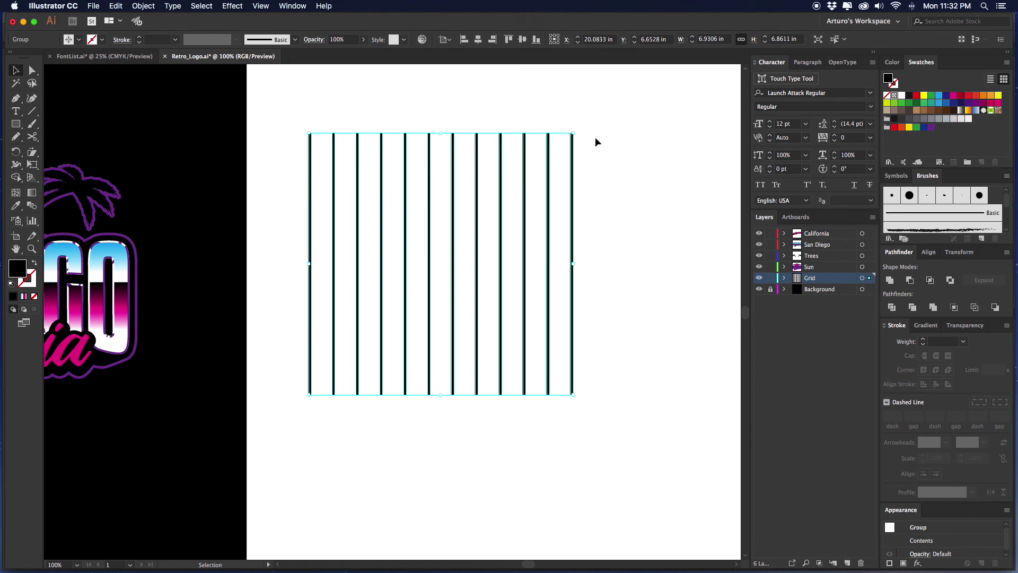
Rotate a copy of the bars 90 degrees to form a grid and unite both sets into one shape.
left_click_drag(581, 129, 584, 380)
left_click(671, 271)
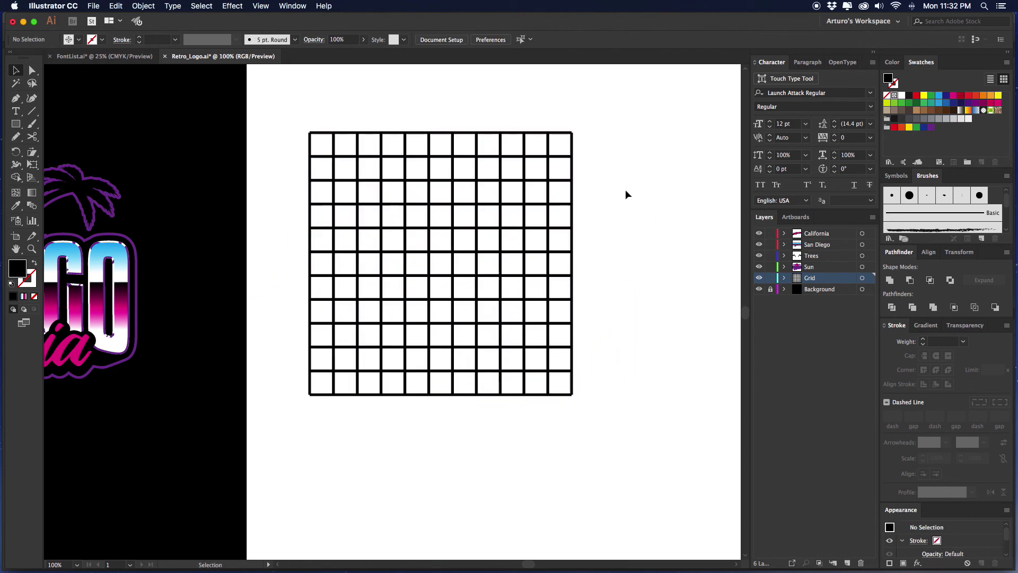
left_click_drag(633, 101, 359, 412)
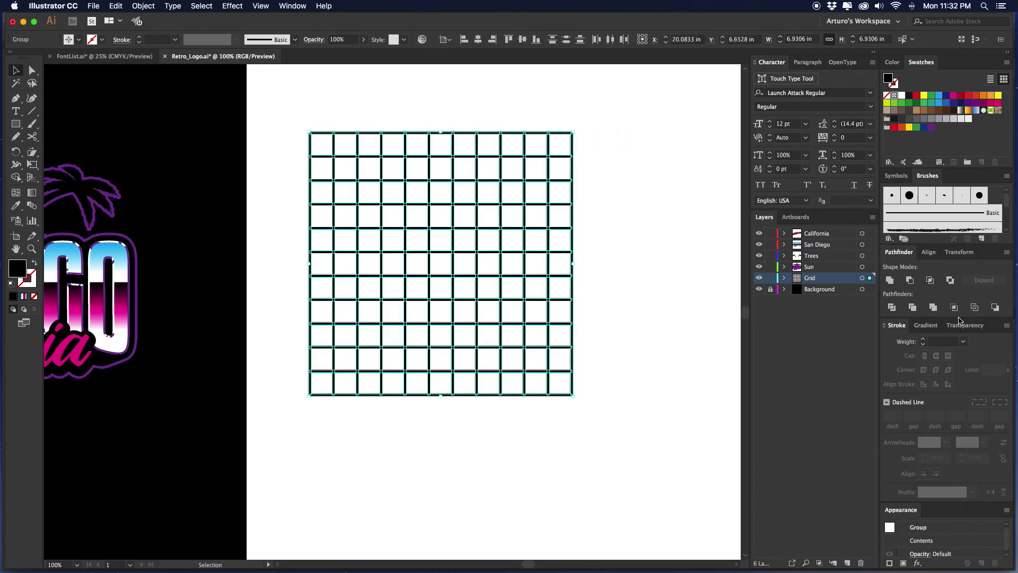
left_click(645, 200)
Square off the grid's notched top-right corner by aligning its anchor points to the right.
key("z")
left_click_drag(595, 123, 515, 167)
key("a")
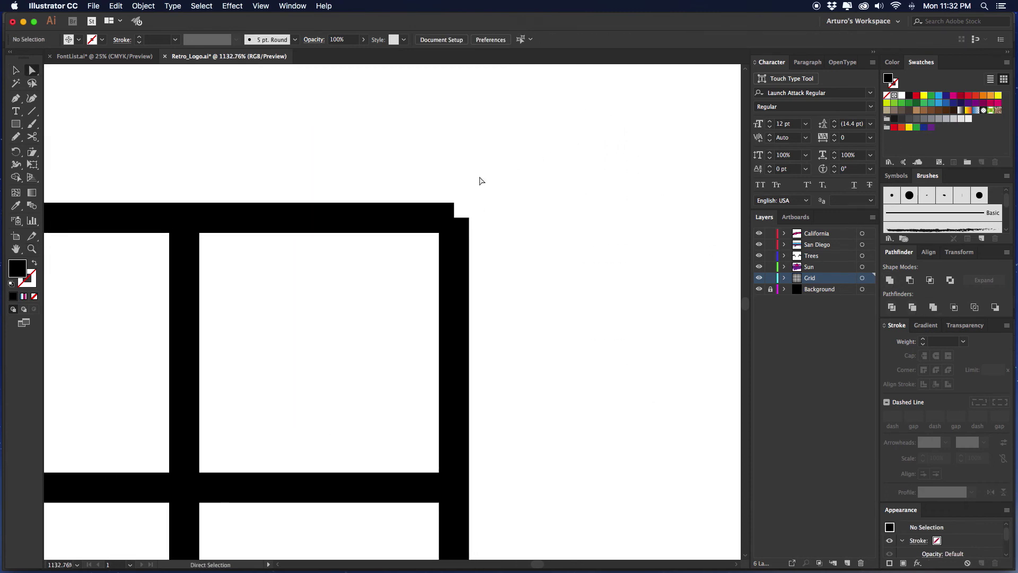
left_click_drag(448, 191, 491, 224)
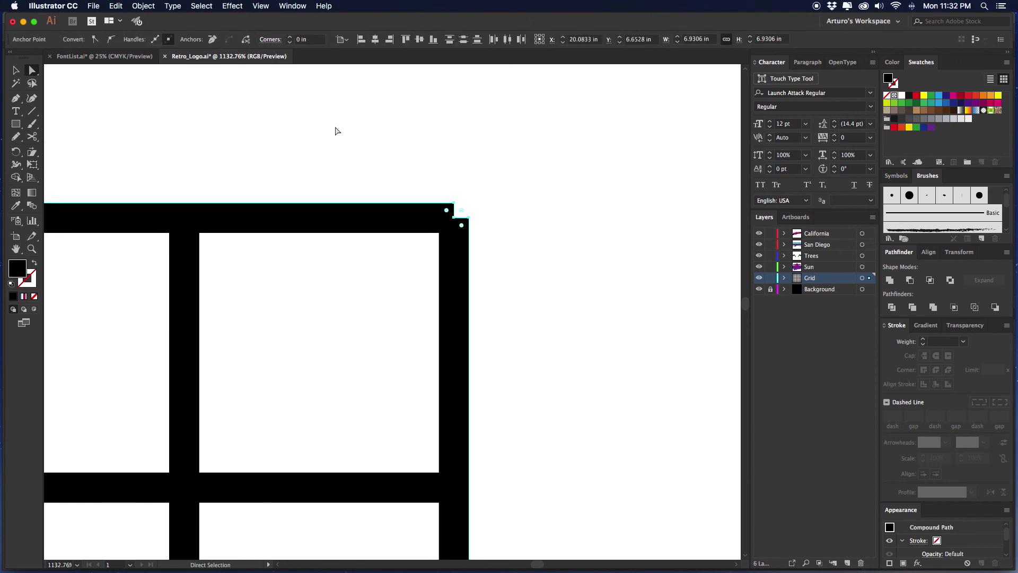
left_click(392, 144)
left_click_drag(449, 189, 481, 228)
left_click(342, 39)
left_click(356, 48)
left_click(393, 44)
Square off the grid's notched top-left and bottom-left corners by aligning their anchor points to the left.
left_click_drag(329, 187, 594, 173)
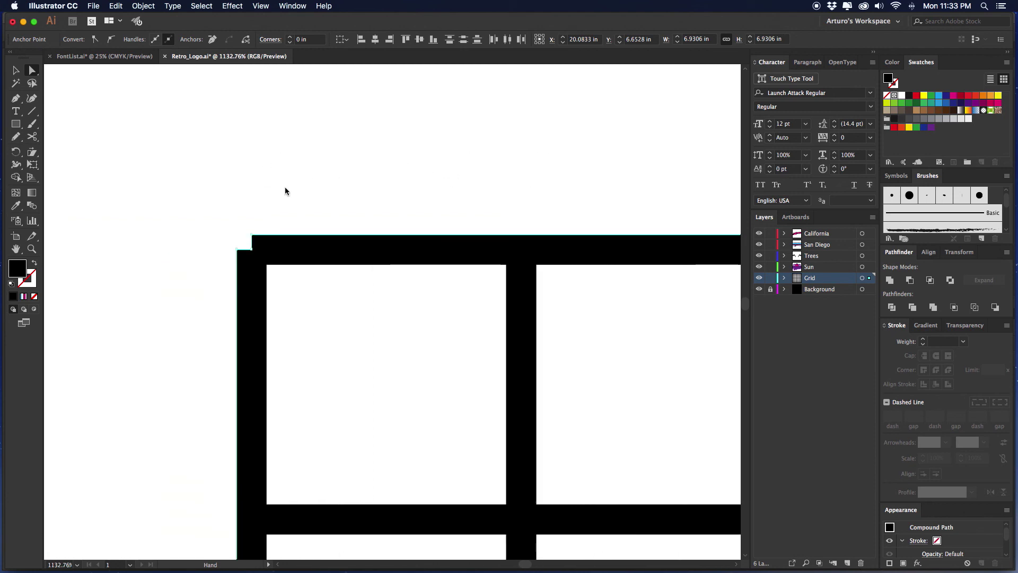
left_click_drag(199, 197, 259, 257)
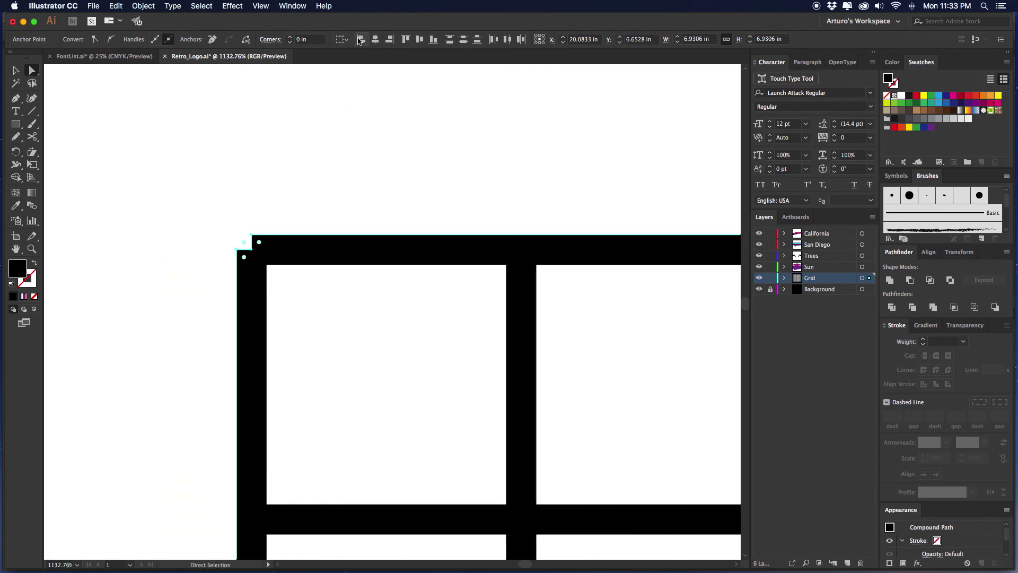
scroll(332, 300, "down", 2)
scroll(333, 300, "down", 10)
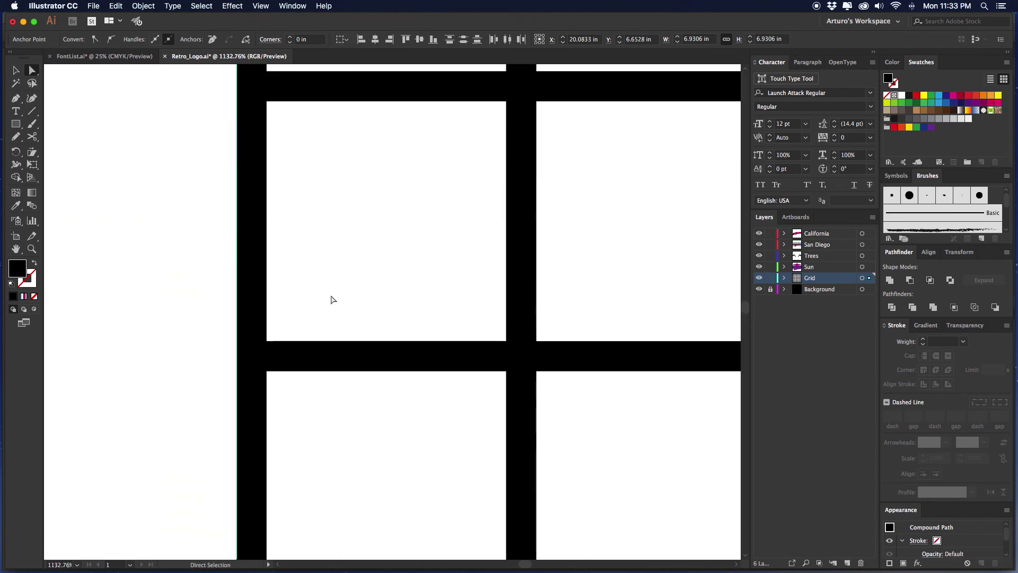
scroll(333, 299, "down", 10)
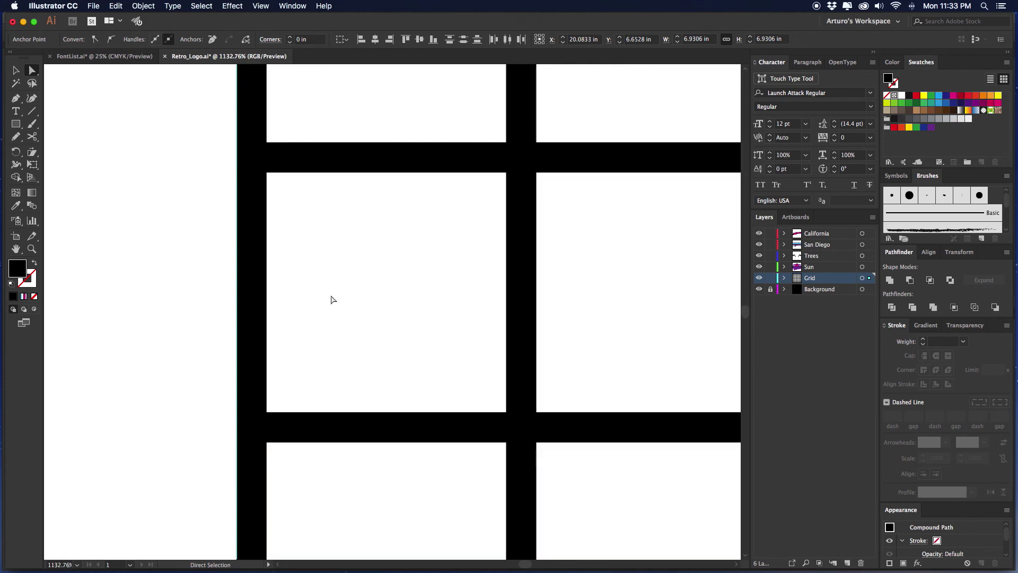
scroll(332, 300, "down", 10)
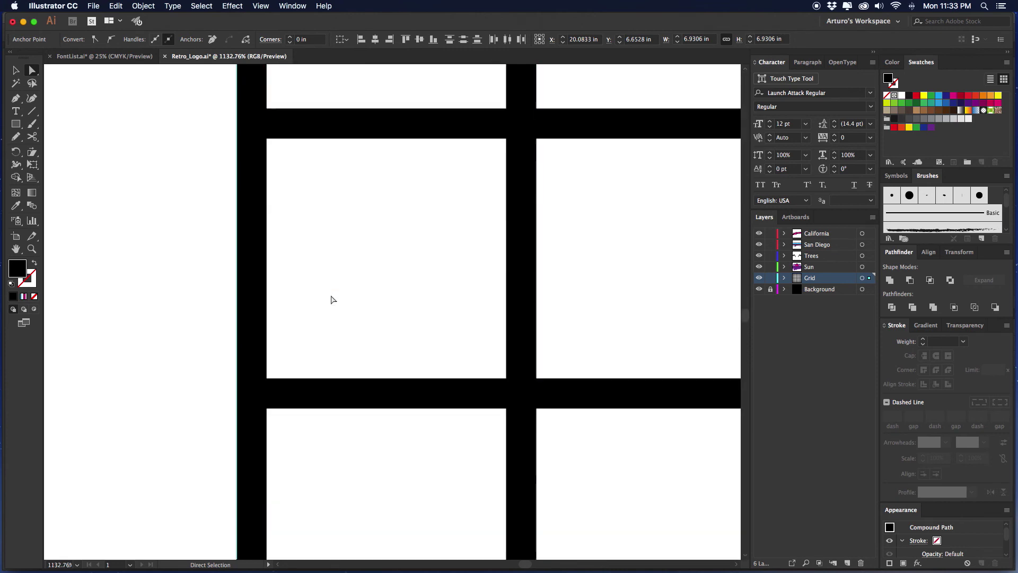
key("space")
left_click_drag(337, 433, 330, 159)
left_click_drag(211, 273, 253, 307)
left_click(362, 42)
Square off the grid's notched bottom-right corner by aligning its anchor points to the right, then deselect the grid.
key("space")
left_click_drag(459, 199, 66, 199)
left_click_drag(293, 210, 71, 201)
left_click_drag(321, 202, 65, 211)
left_click_drag(434, 195, 37, 200)
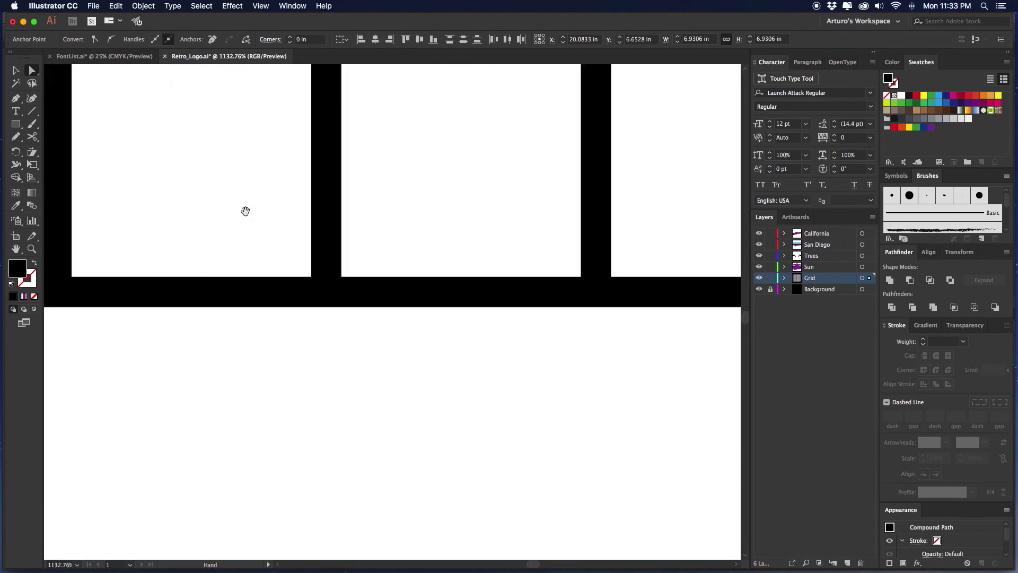
left_click_drag(560, 215, 312, 215)
left_click_drag(649, 215, 293, 228)
left_click_drag(586, 221, 533, 222)
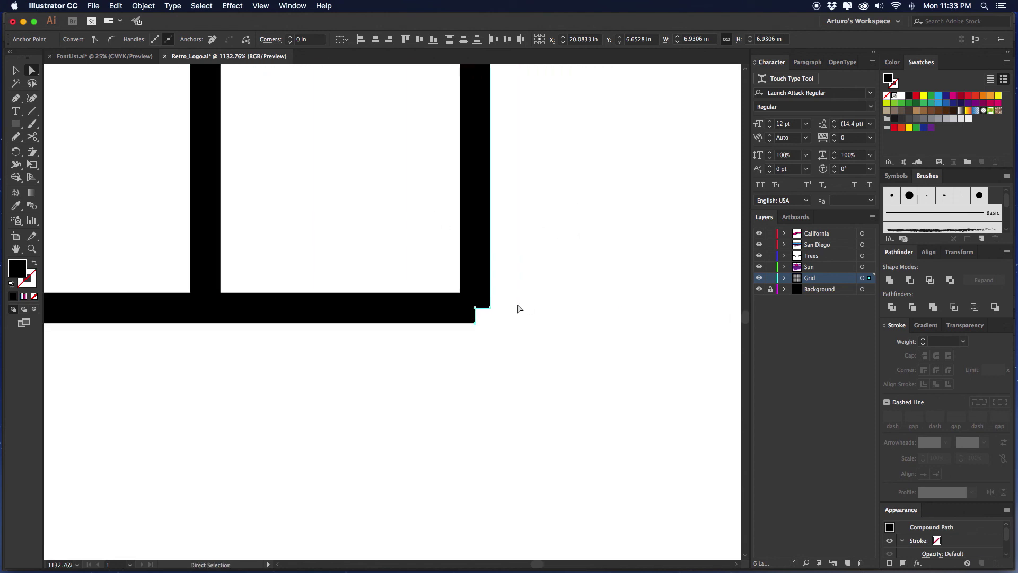
left_click_drag(506, 300, 467, 329)
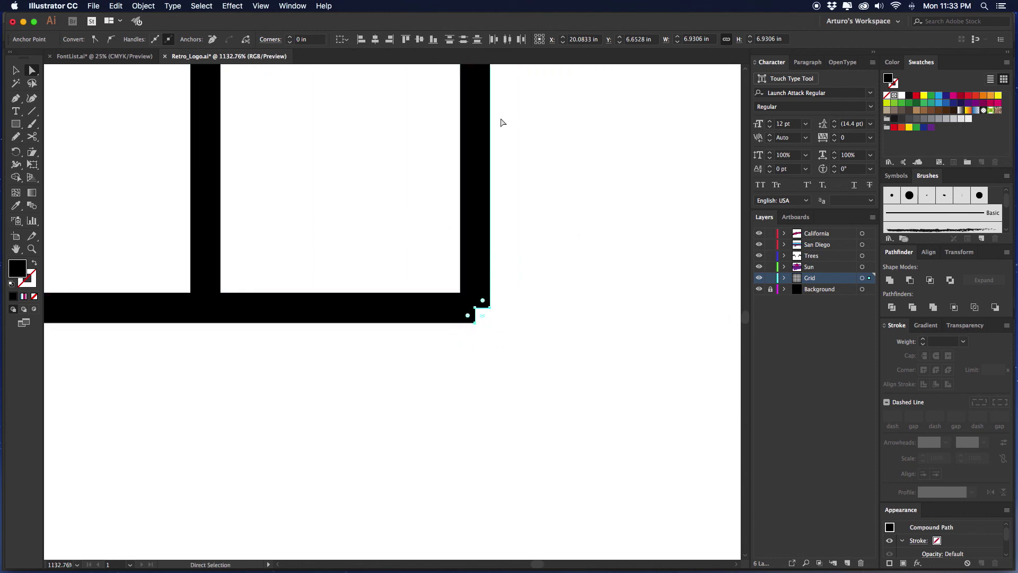
left_click(592, 165)
Fill the whole grid with the logo's purple swatch and deselect it.
key("super+minus")
key("super+minus")
key("super+minus")
key("super+minus")
key("super+minus")
key("super+minus")
key("super+minus")
key("super+minus")
key("super+minus")
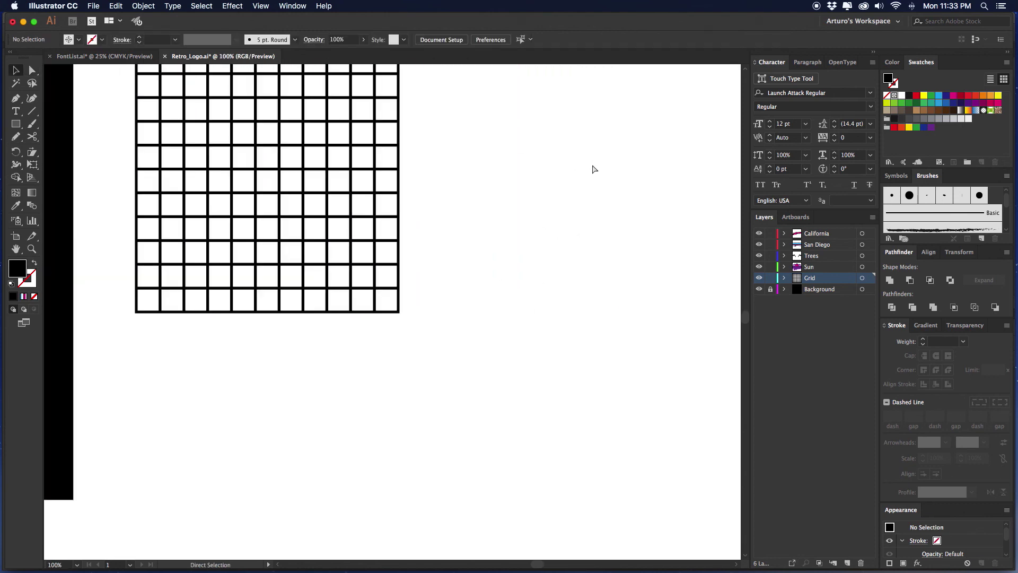
scroll(592, 169, "left", 5)
left_click(543, 200)
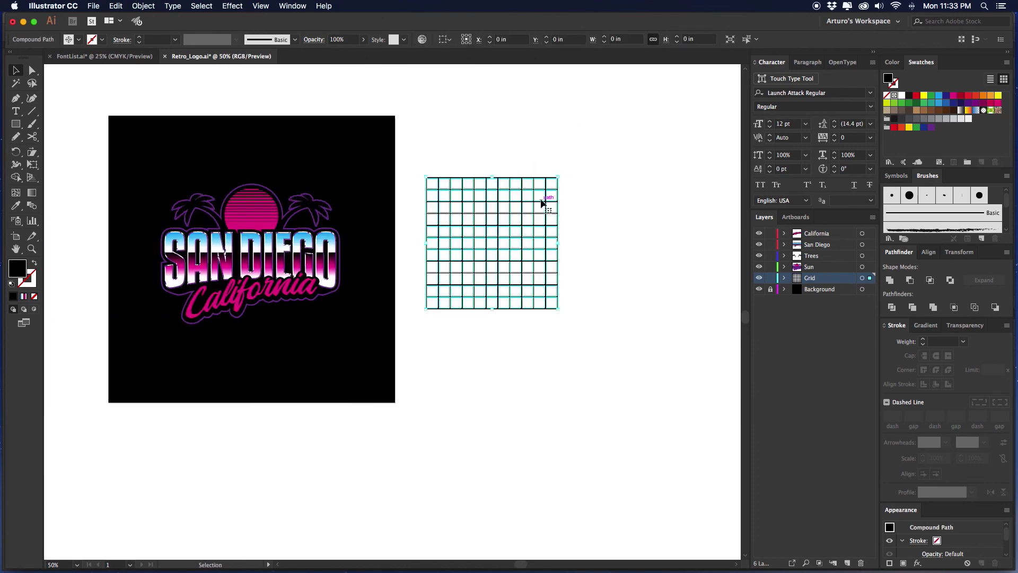
scroll(686, 171, "right", 1)
left_click(933, 127)
left_click(613, 159)
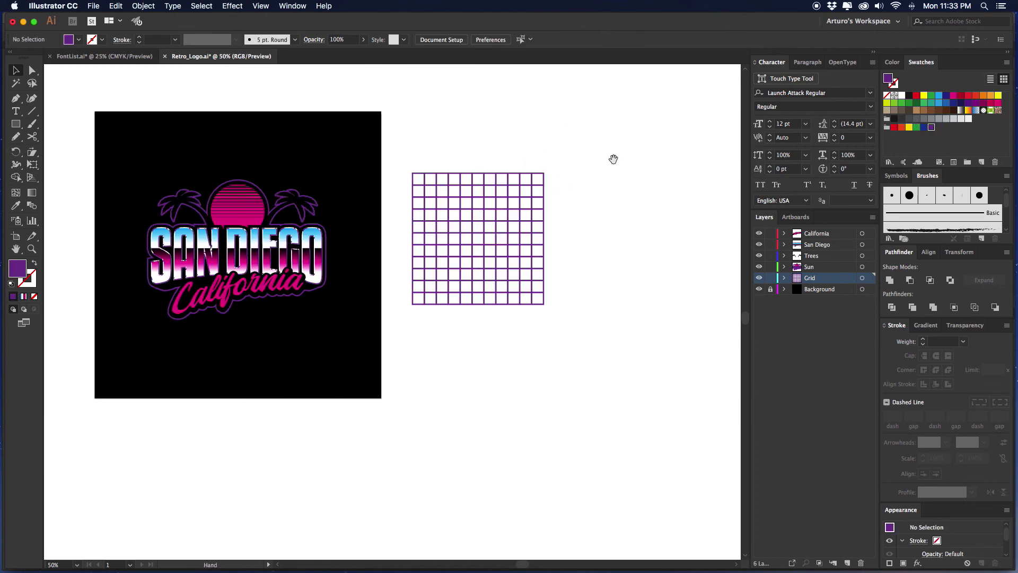
Distort the grid in perspective with Free Transform, shortening its left edge and extending its right edge to about 8.46 in tall.
key("super+plus")
key("super+plus")
left_click_drag(614, 157, 444, 261)
left_click_drag(429, 148, 414, 185)
scroll(395, 167, "left", 1)
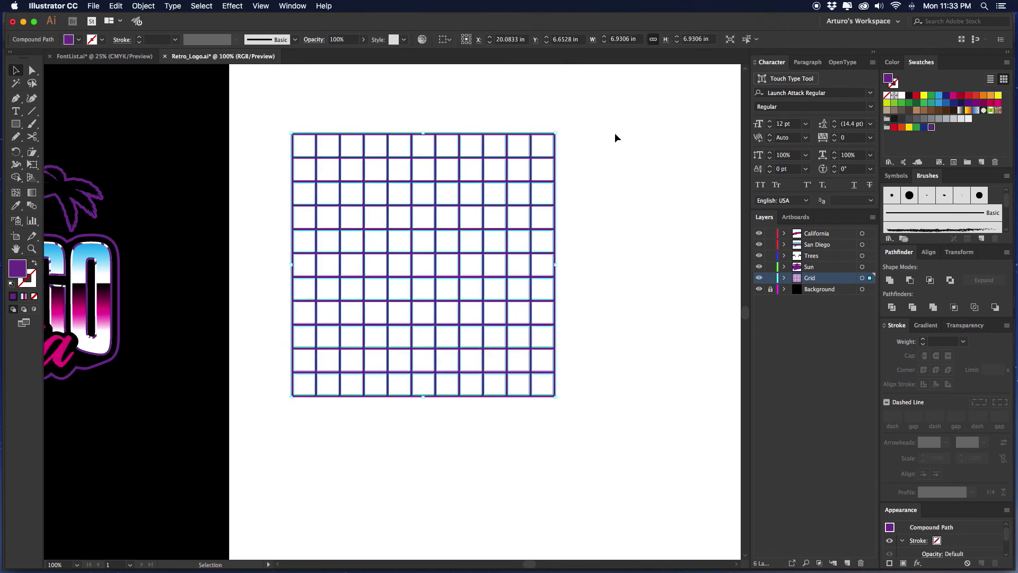
left_click_drag(618, 120, 524, 210)
left_click(34, 168)
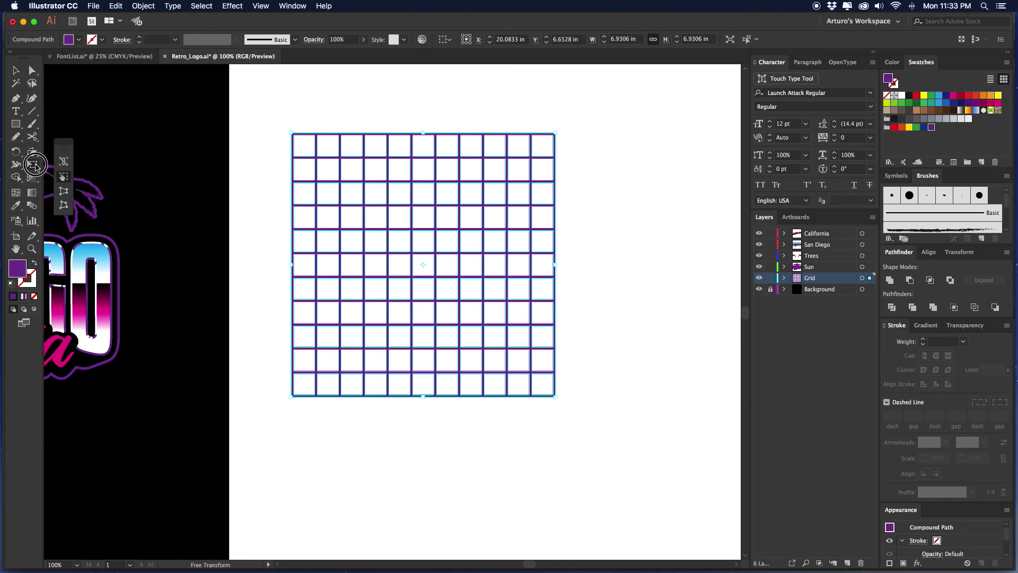
left_click(63, 197)
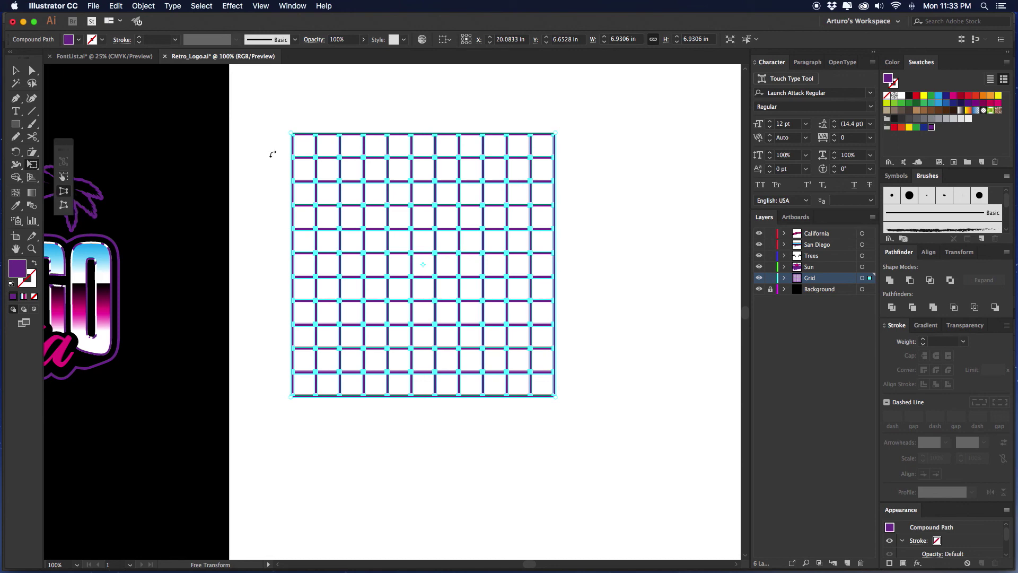
left_click_drag(291, 133, 291, 184)
left_click_drag(555, 133, 553, 104)
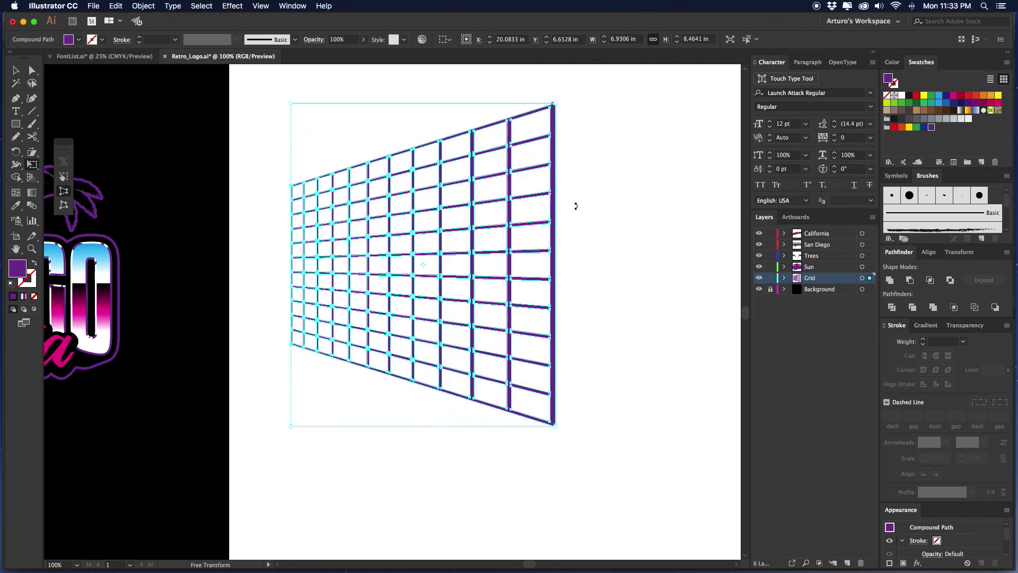
key("v")
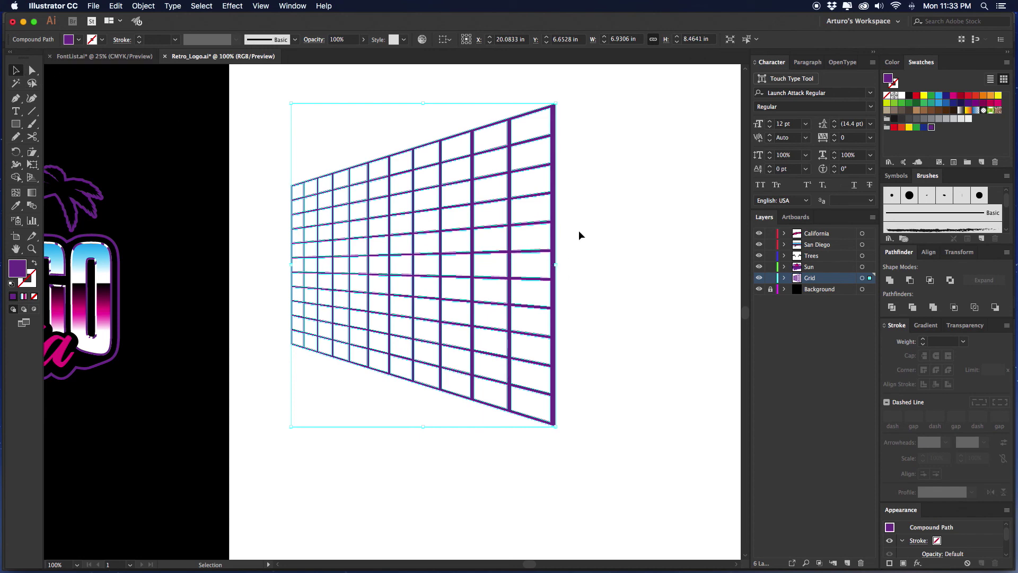
Narrow the perspective grid to about 4.78 in wide and move it over the right half of the logo.
left_click_drag(555, 264, 578, 247)
key("super+z")
left_click(593, 264)
key("super+minus")
left_click_drag(423, 240, 634, 254)
left_click_drag(695, 283, 459, 285)
Center the grid vertically on the artboard and shift it inward behind the right side of the lettering.
left_click(444, 39)
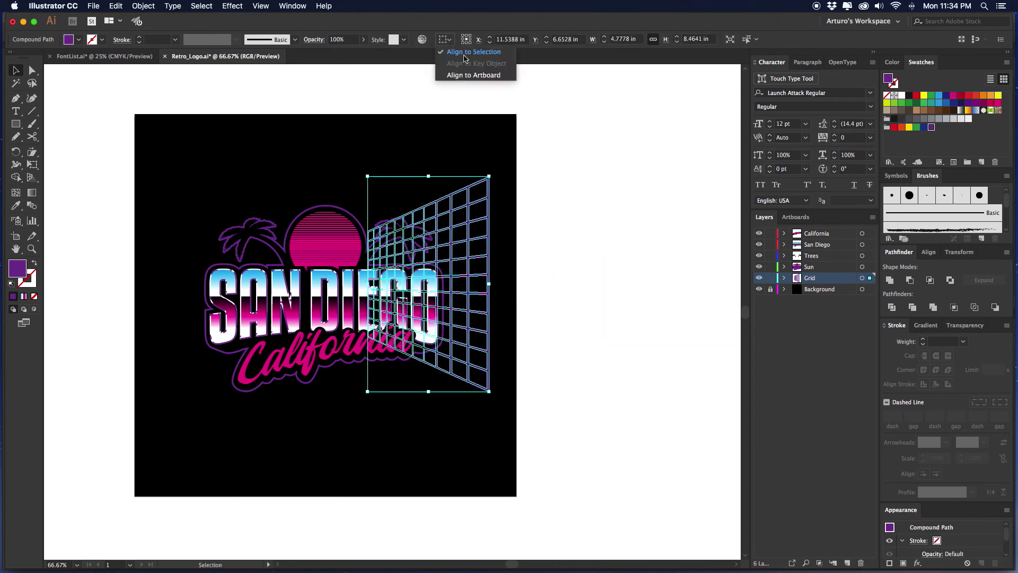
left_click(478, 74)
left_click(523, 39)
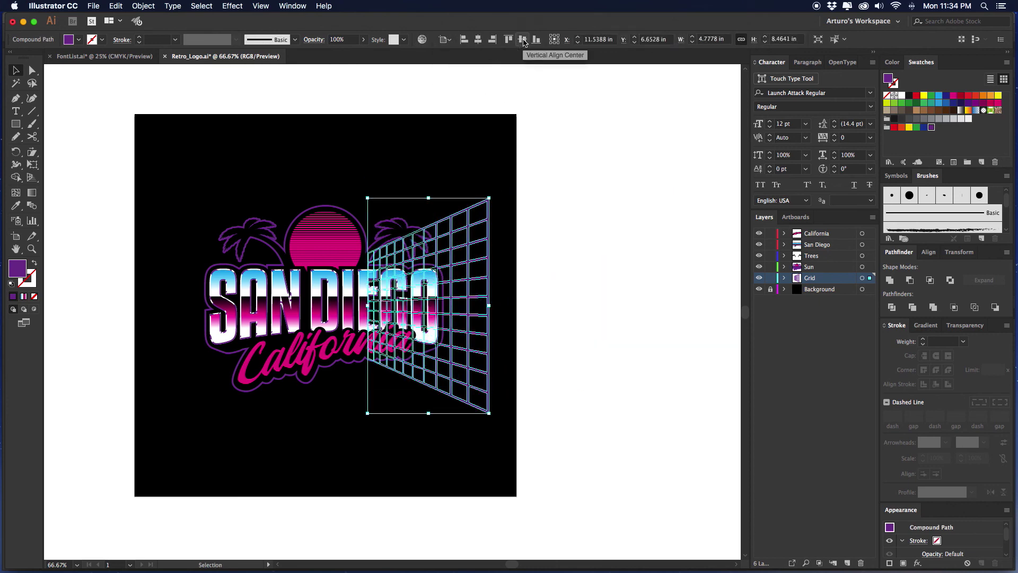
left_click(541, 137)
scroll(535, 175, "down", 2)
scroll(536, 175, "left", 2)
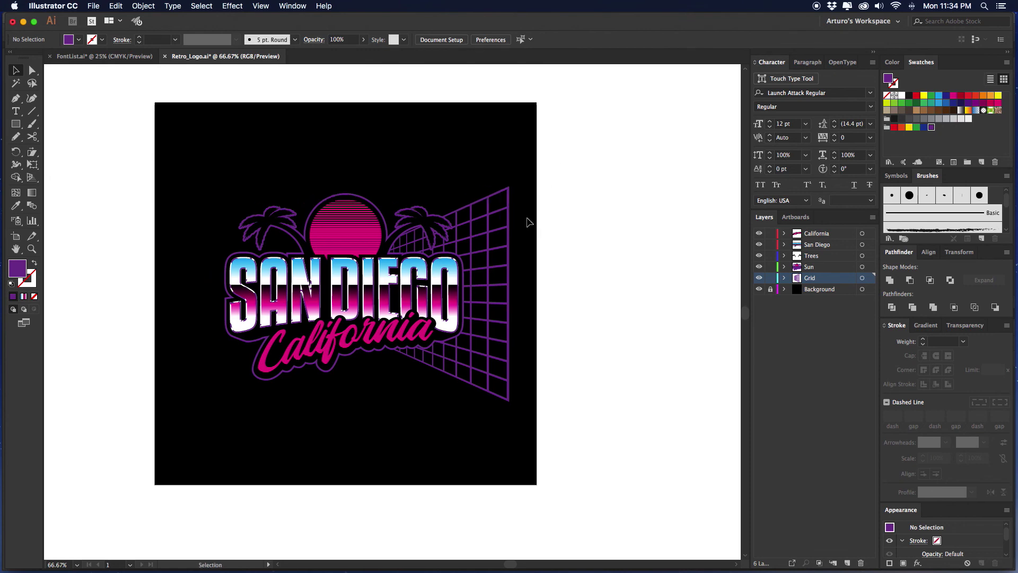
left_click_drag(507, 239, 475, 236)
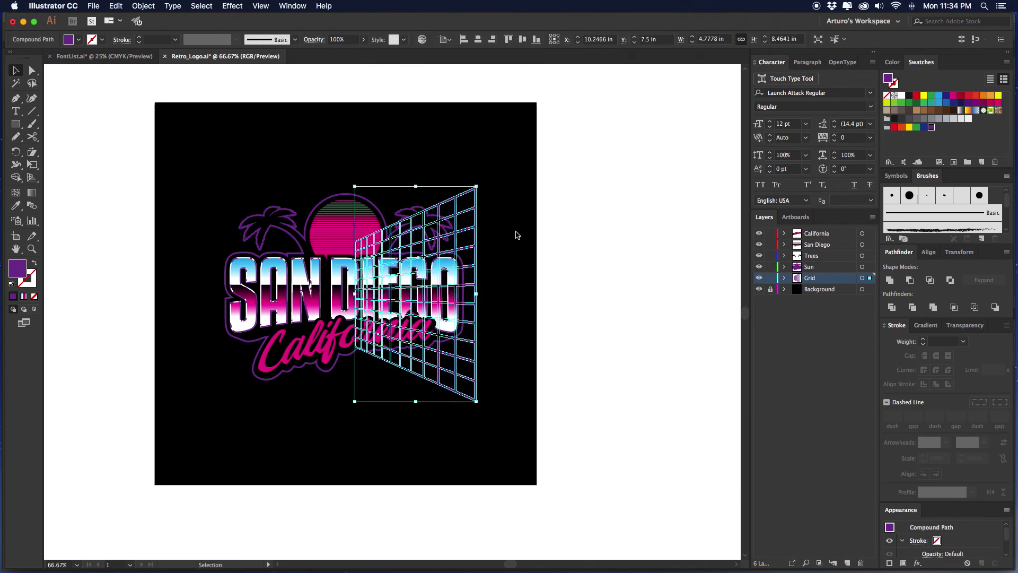
Duplicate the perspective grid to the left side of the artboard and reflect the copy across the vertical axis.
scroll(514, 230, "left", 3)
scroll(514, 230, "down", 1)
left_click_drag(559, 215, 334, 215)
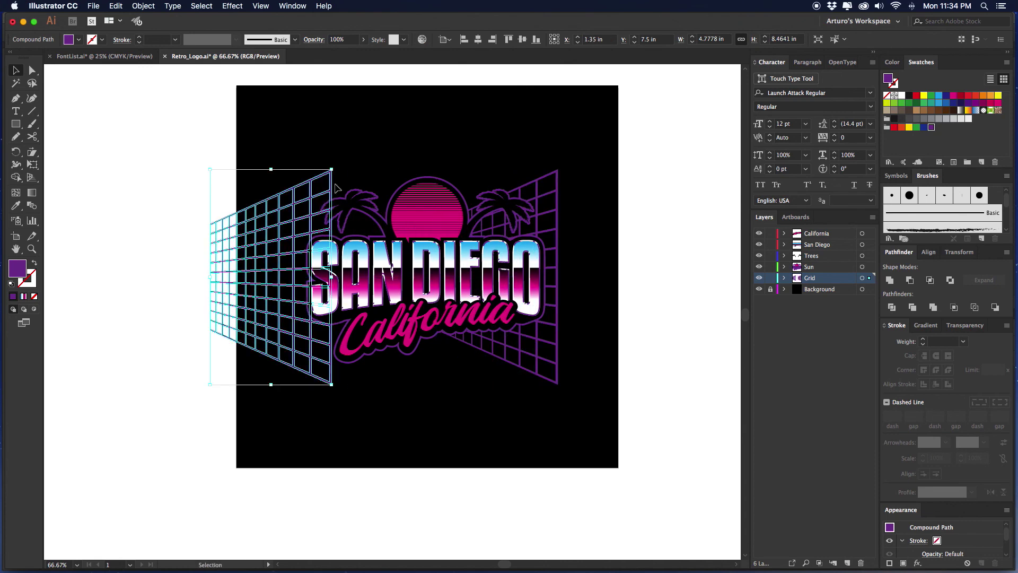
right_click(334, 184)
mouse_move(393, 278)
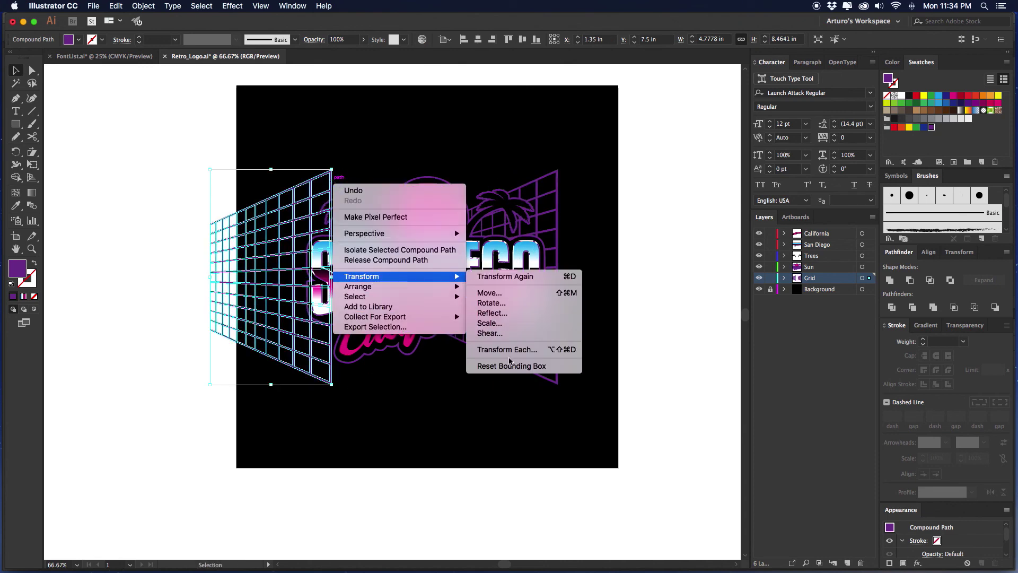
left_click(492, 313)
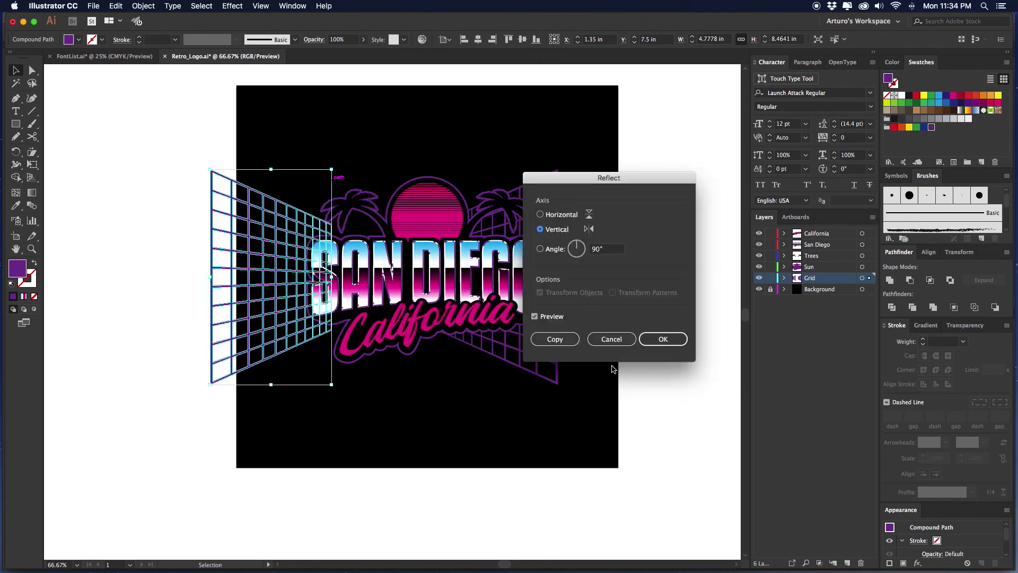
key("Return")
Move the mirrored grid inward behind the lettering and center both grids together horizontally on the artboard.
left_click_drag(250, 295, 330, 295)
left_click(557, 173, "shift")
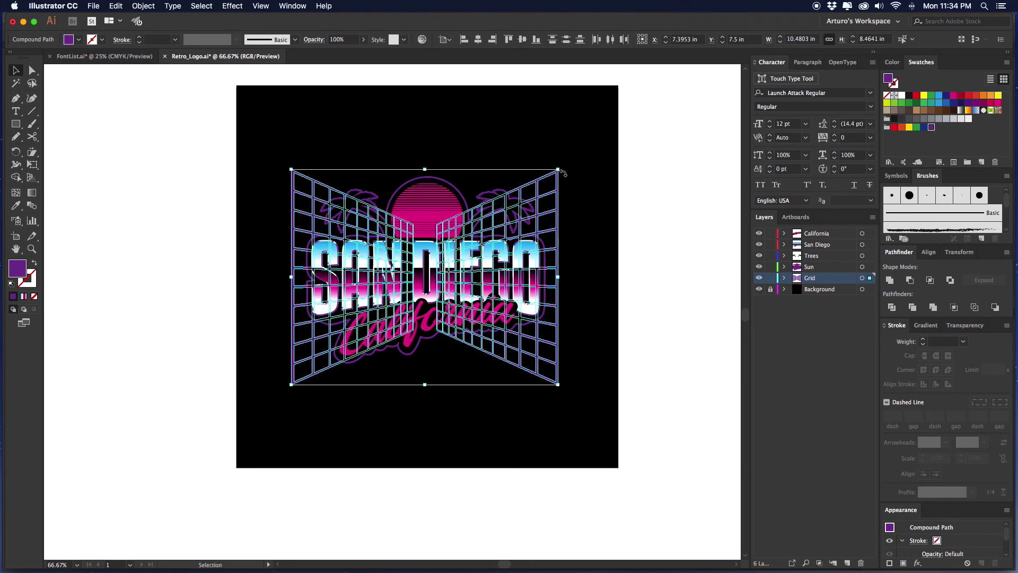
left_click(546, 107)
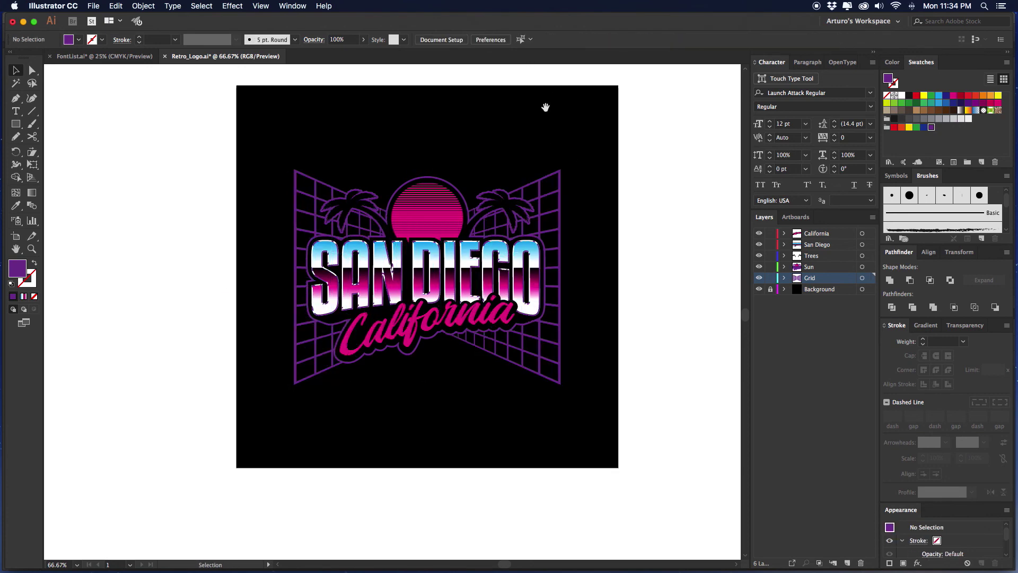
key("super+equal")
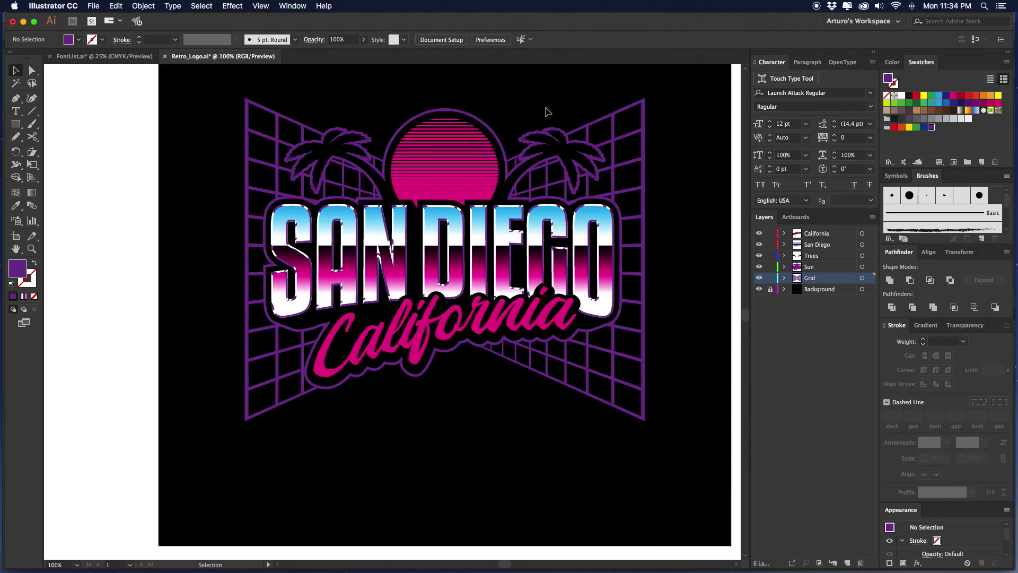
left_click_drag(546, 110, 529, 163)
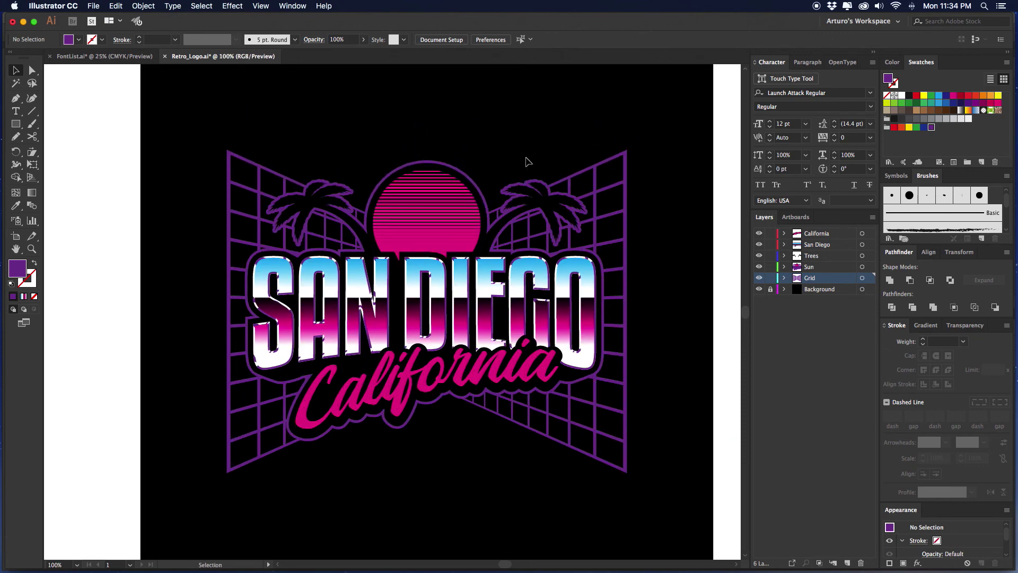
left_click(450, 208)
left_click(554, 106)
left_click_drag(515, 131, 527, 126)
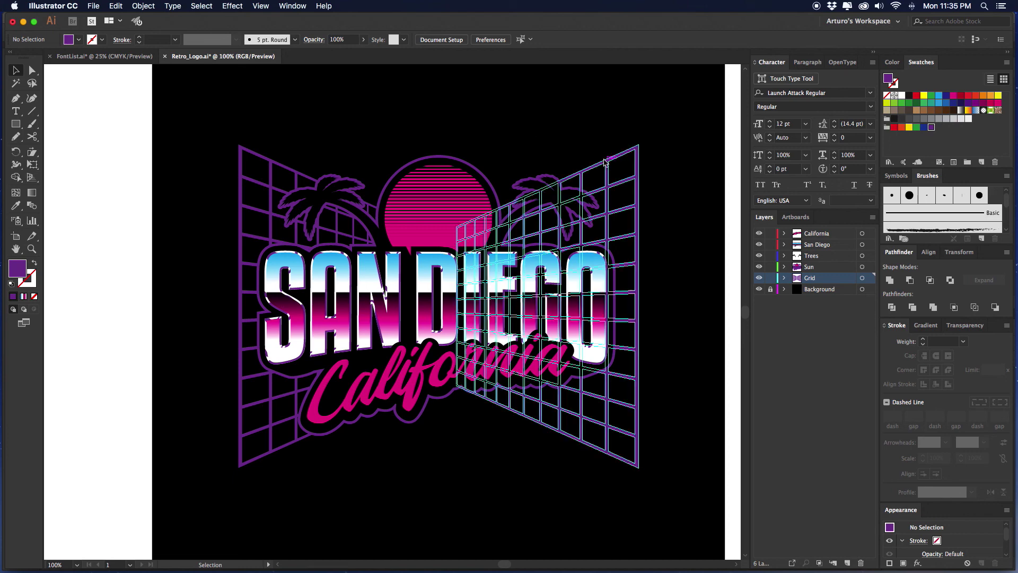
left_click_drag(569, 129, 591, 121)
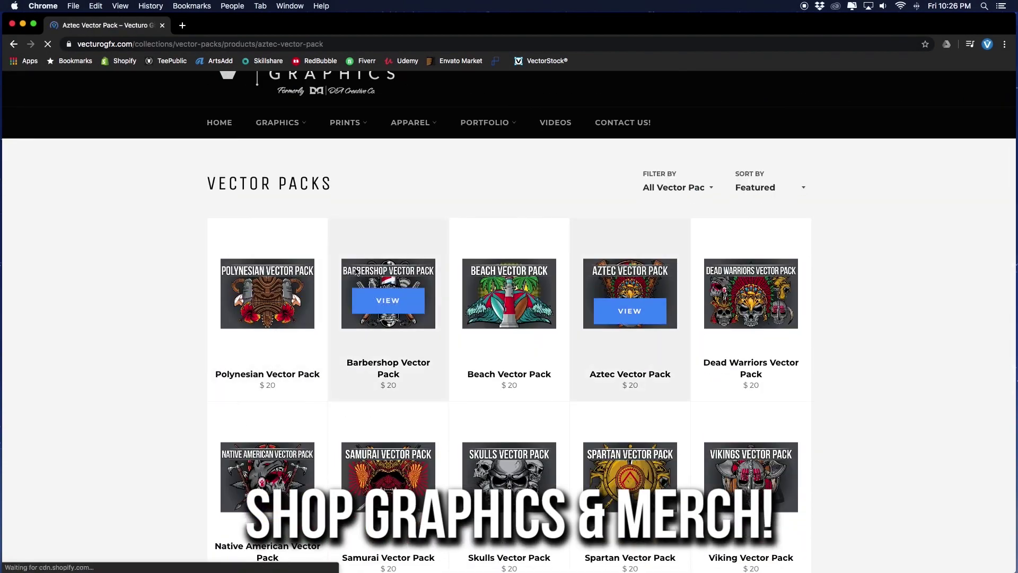
Switch to Chrome and browse the Vecturo Graphics shop's Aztec Vector Pack, mockups and Polynesian Seamless Vector Pattern.
left_click(630, 300)
mouse_move(278, 172)
left_click(254, 269)
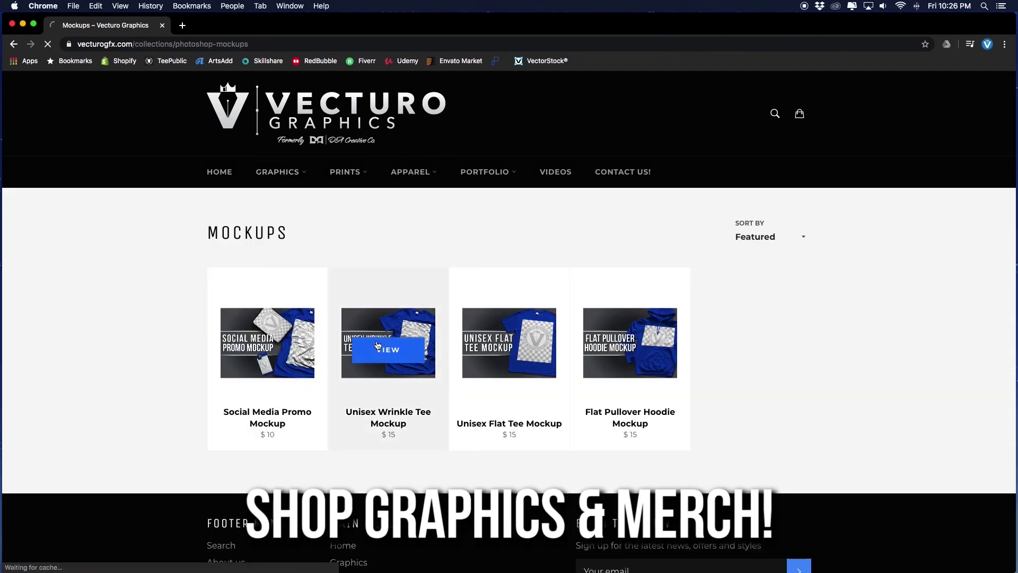
left_click(390, 319)
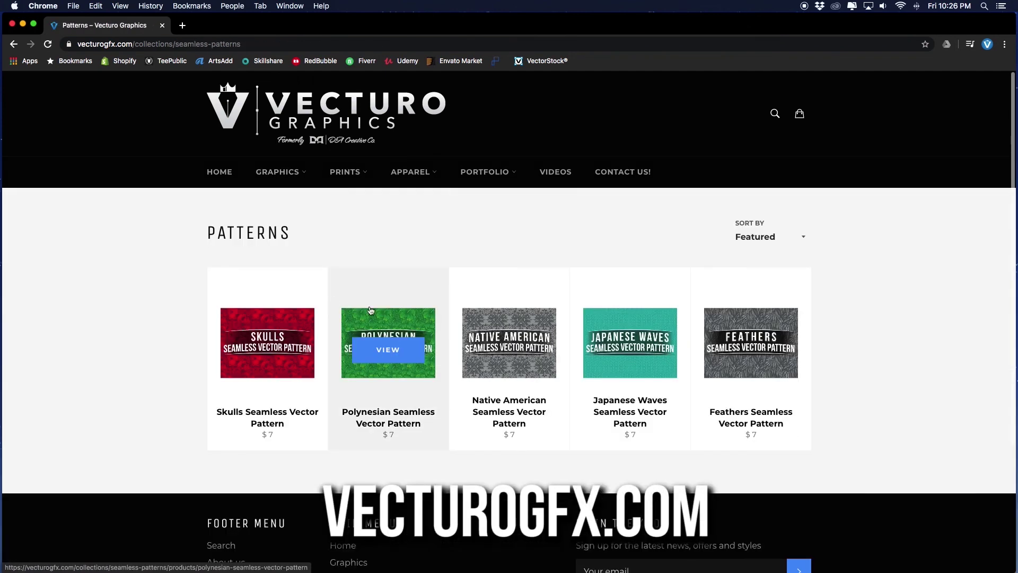
left_click(382, 343)
View the "Mana Vibes" Polynesian Sherpa Hoodie Sweater and the "Mana Vibes" Polynesian 1 Skateboard Wall Art products.
mouse_move(408, 175)
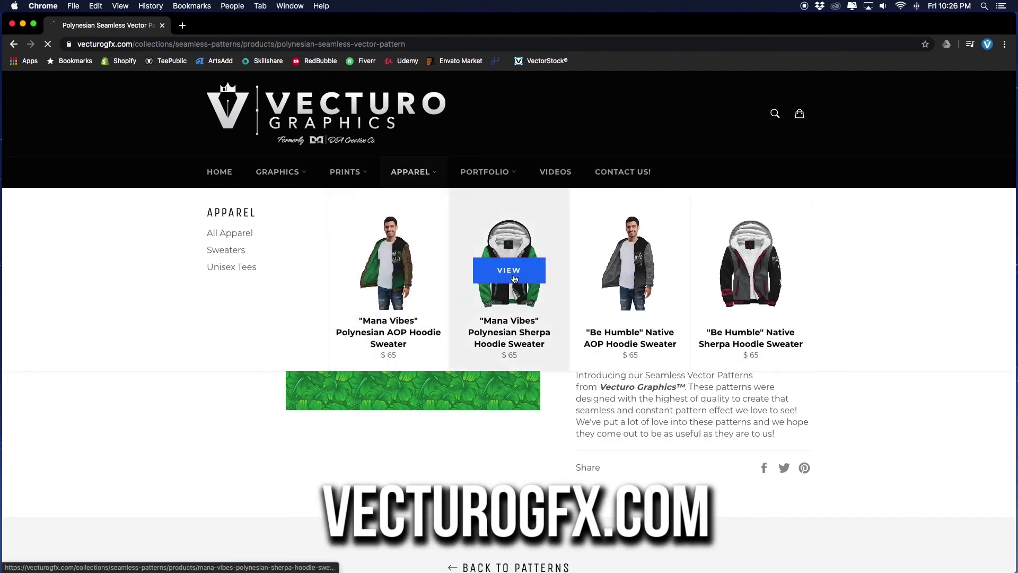
left_click(509, 269)
scroll(509, 276, "down", 2)
mouse_move(345, 125)
left_click(386, 230)
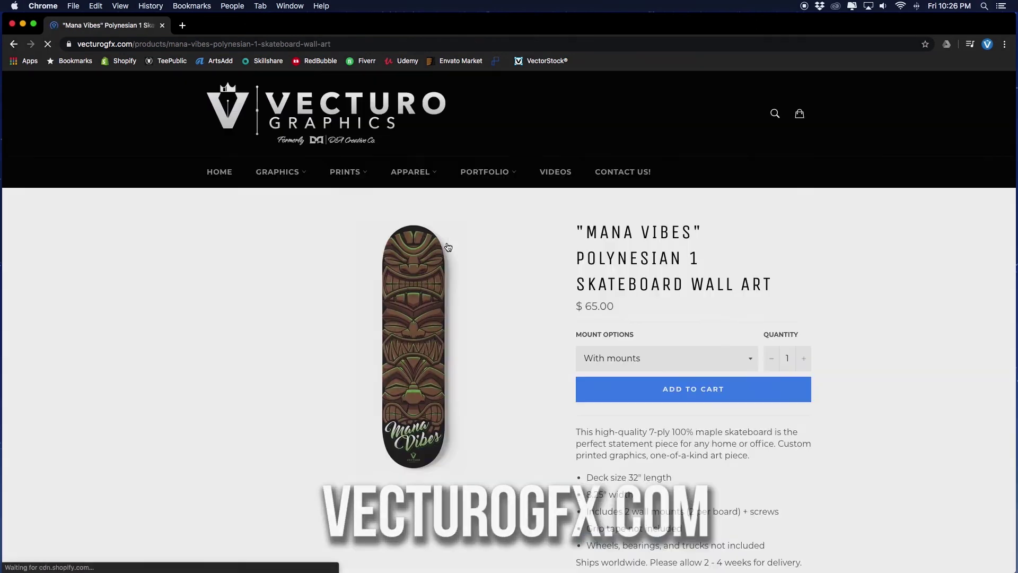